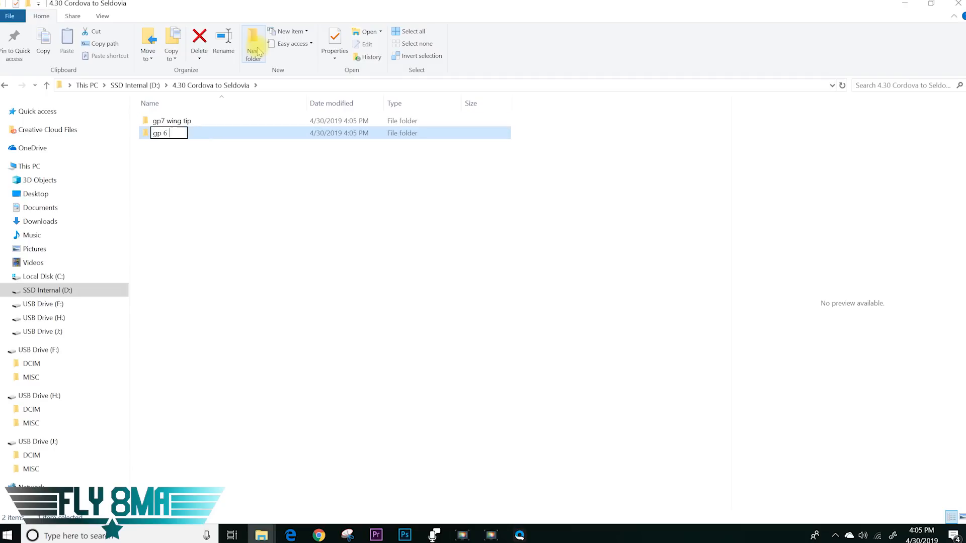
Create the folders "gp 6 wing mid" and "gp 6 side view cockpit" inside 4.30 Cordova to Seldovia
click(257, 51)
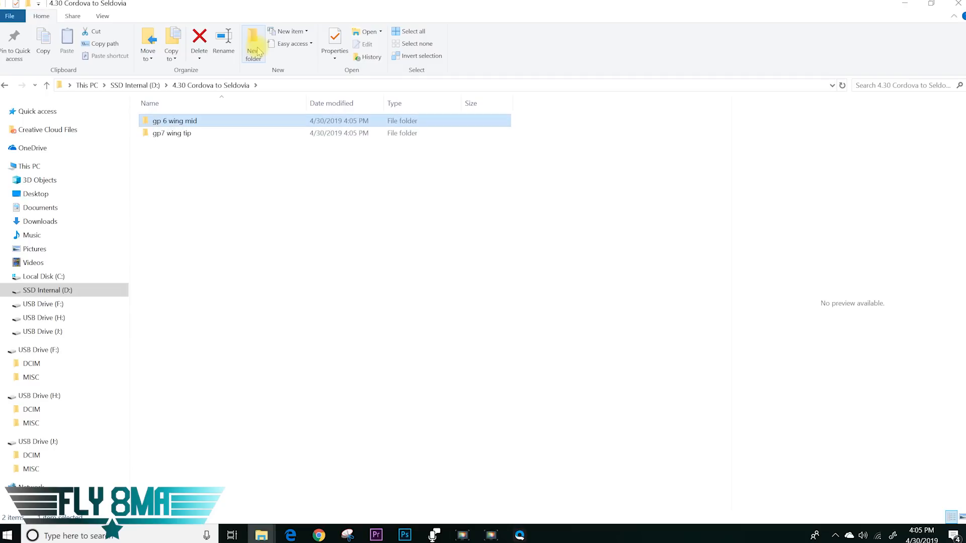
text(gp 6)
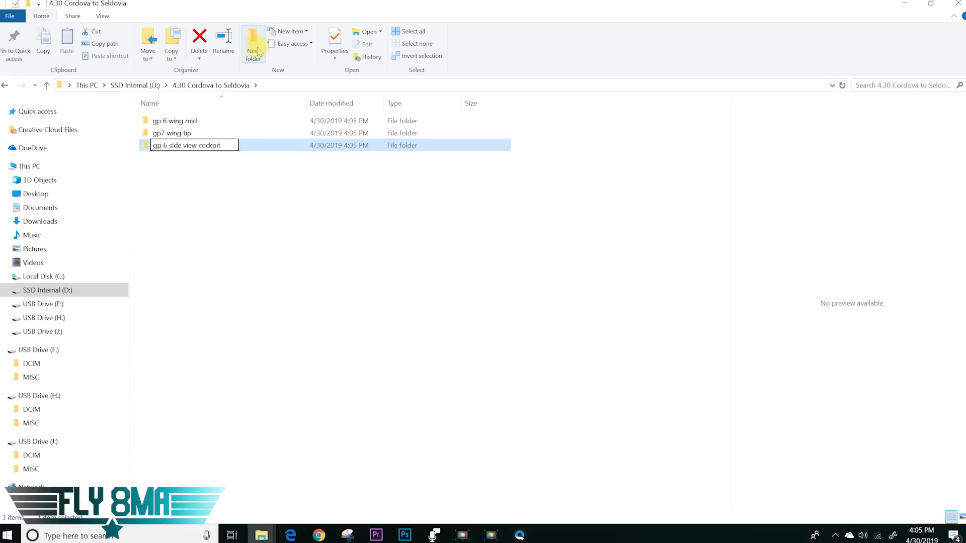
text( side view cockpit)
Add two more folders named "gp5 tail" and "cell" in 4.30 Cordova to Seldovia
click(258, 52)
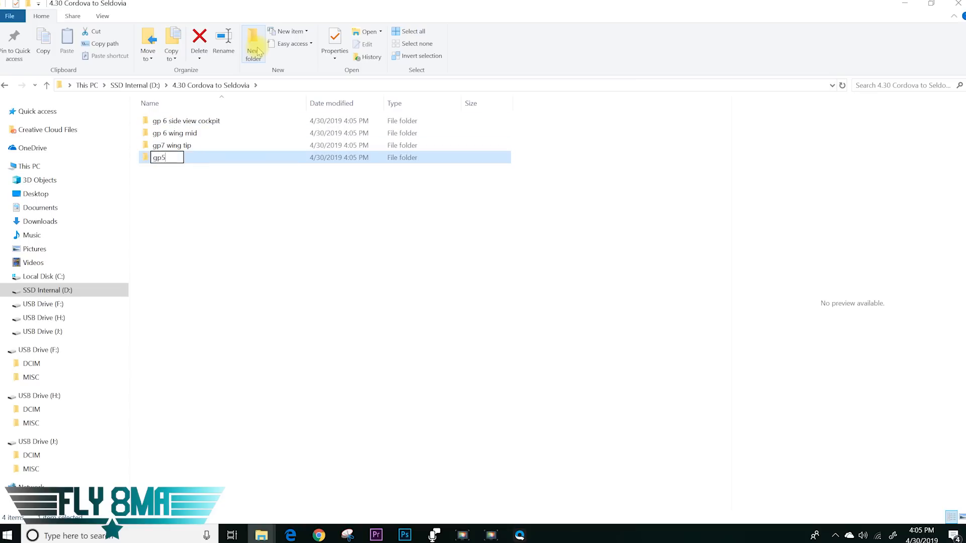
click(257, 52)
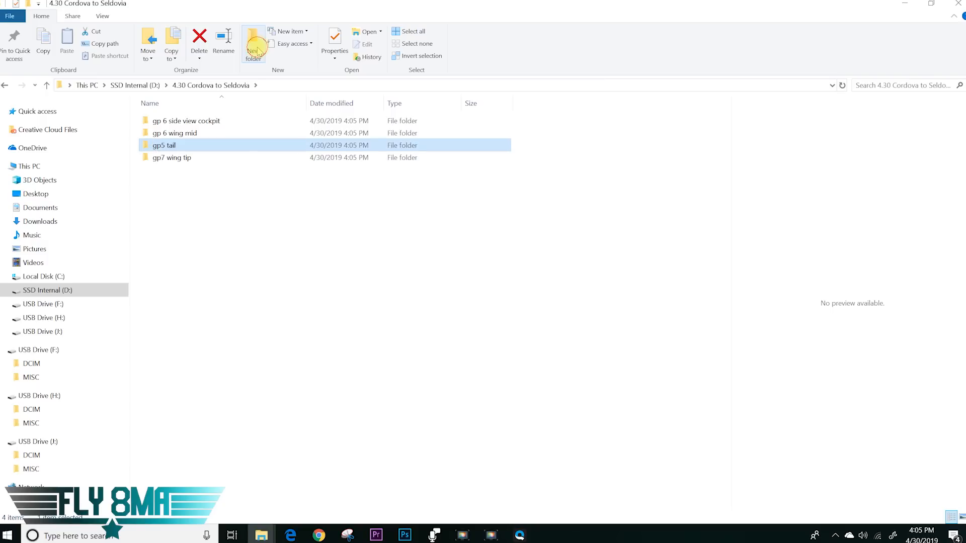
text(cell)
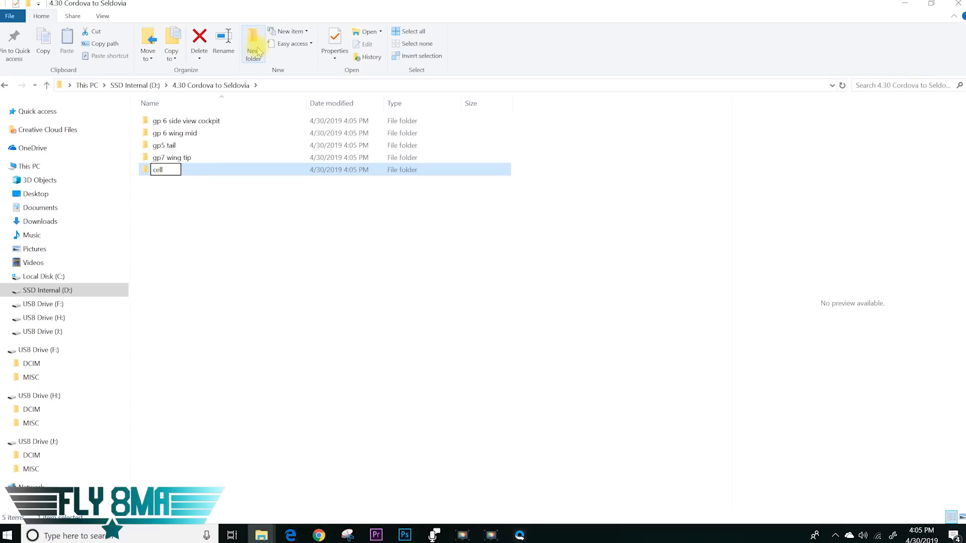
Create the folders "drone" and "osmo" in 4.30 Cordova to Seldovia
click(258, 52)
text(d)
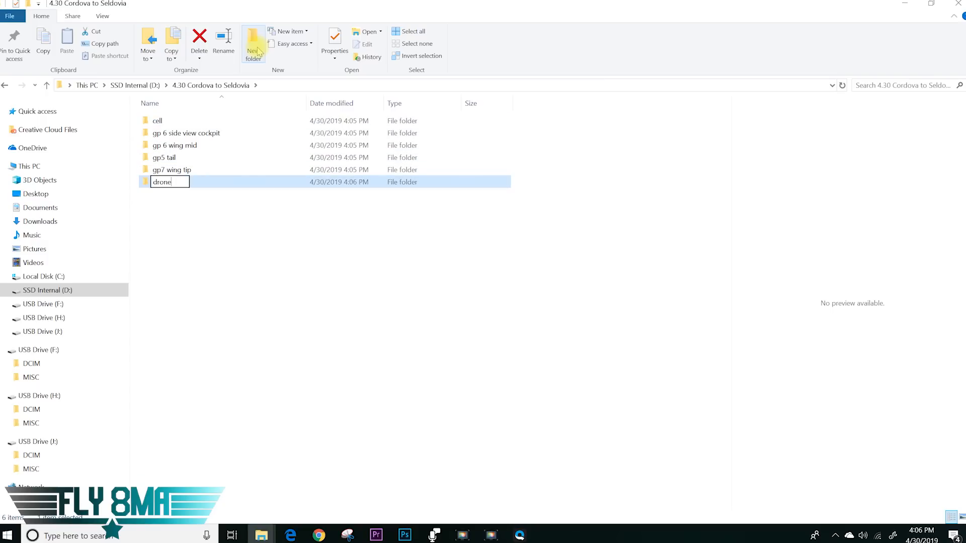
text(rone)
key(Return)
click(258, 52)
text(osmo)
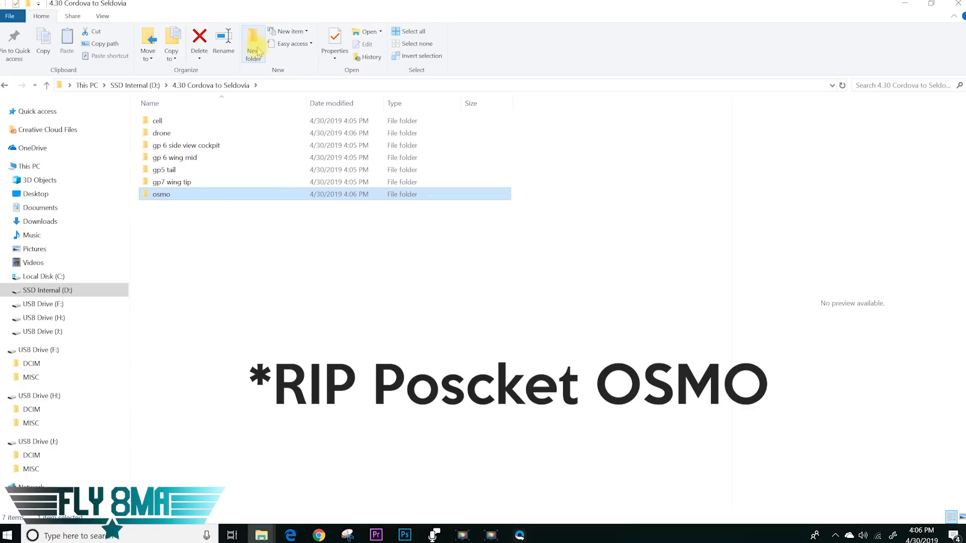
Create the folders "1dx" and "6d" in 4.30 Cordova to Seldovia
click(258, 52)
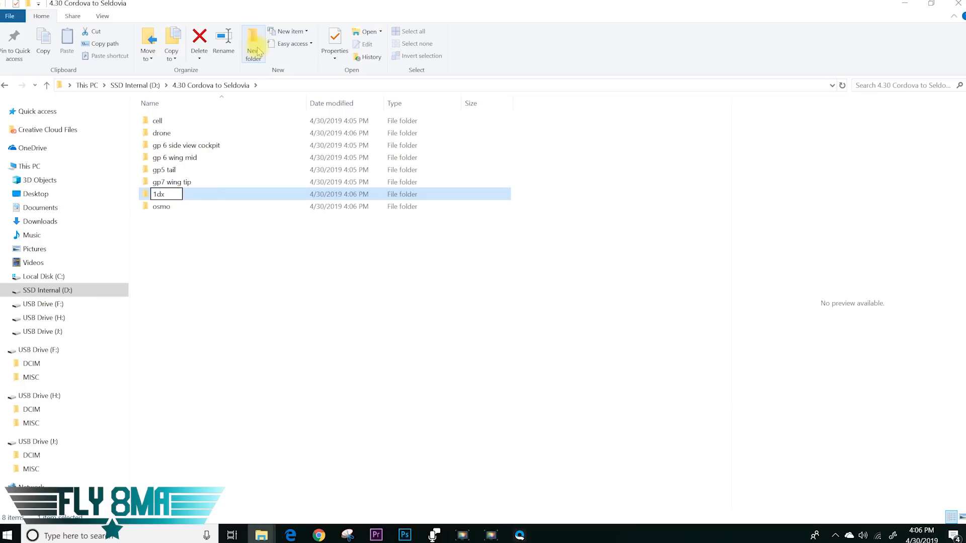
key(Return)
click(258, 52)
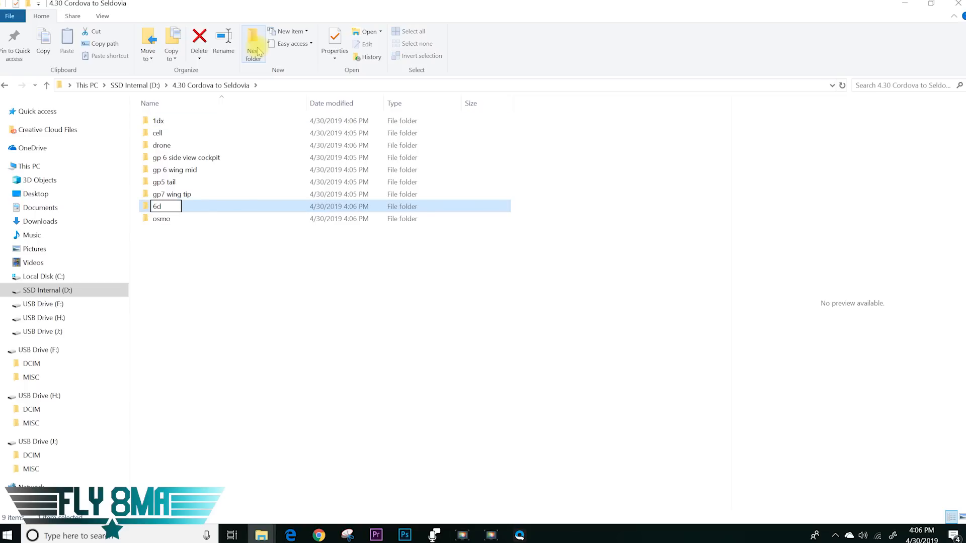
text(6d)
key(Return)
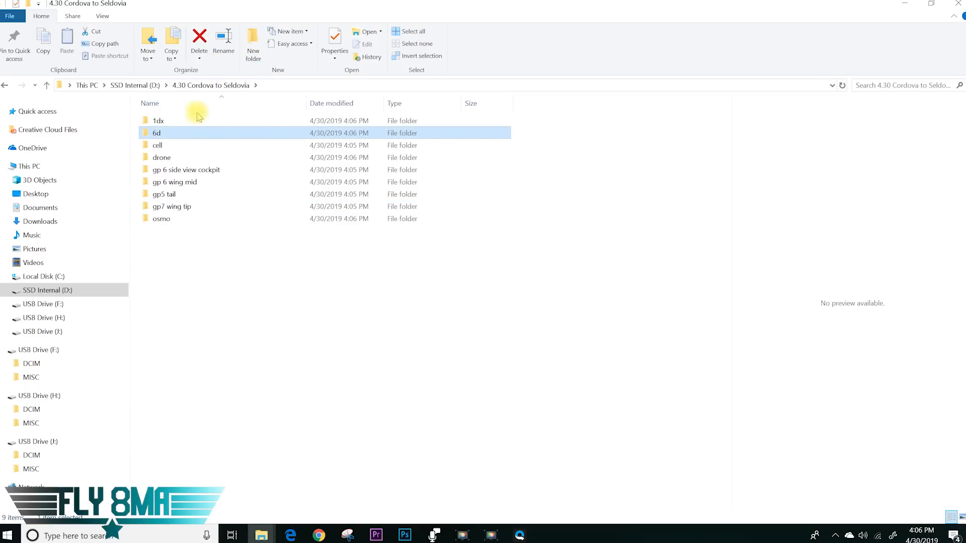
Create the folders "gp4 audio" and "raw audio" in 4.30 Cordova to Seldovia
click(252, 48)
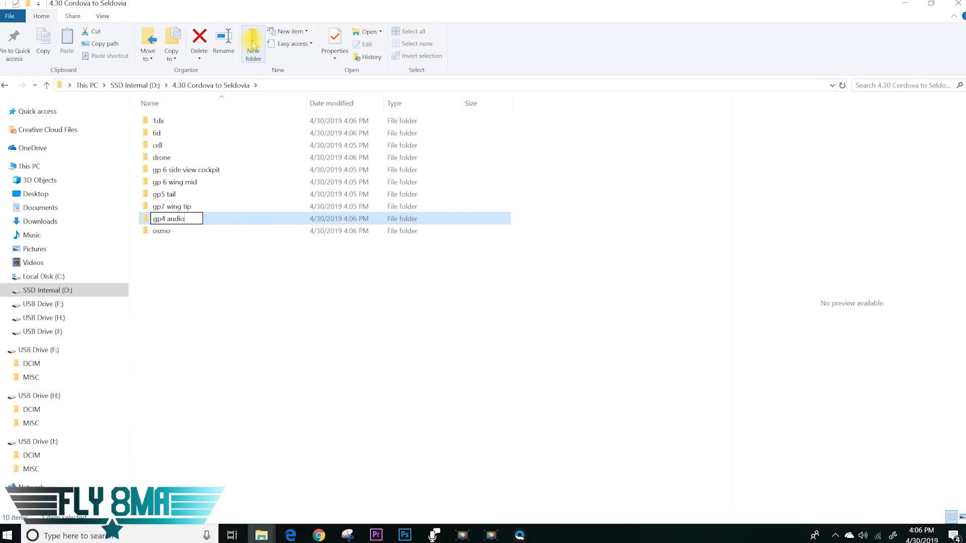
text(gp4 audio)
key(Return)
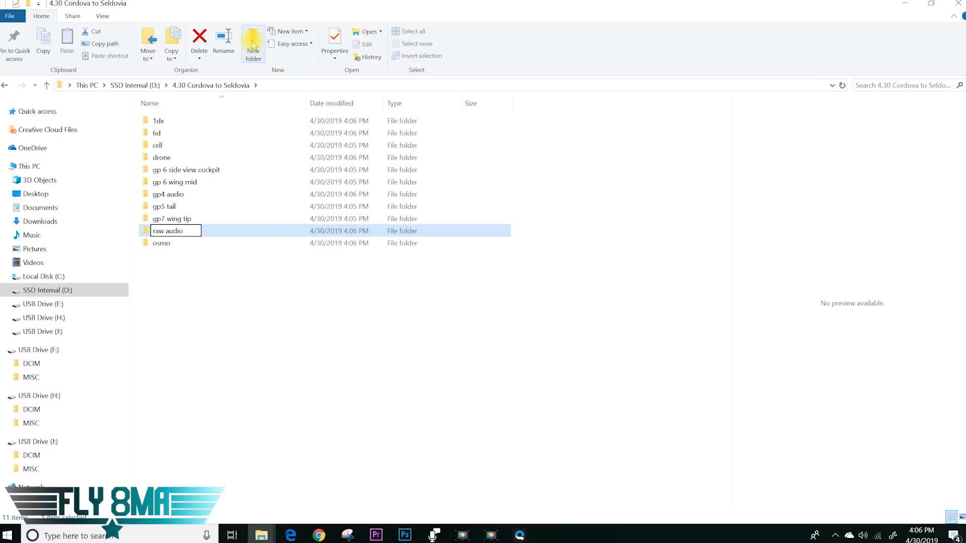
key(Return)
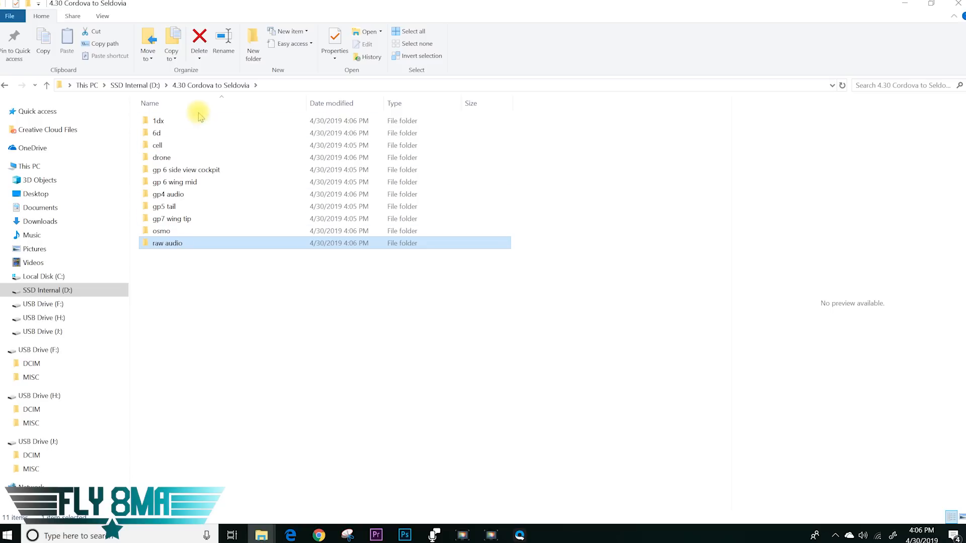
Move videos GH019061 through GH049062 from DCIM\100GOPRO on USB Drive (F:) into "gp 6 side view cockpit" in 4.30 Cordova to Seldovia on D:
click(60, 304)
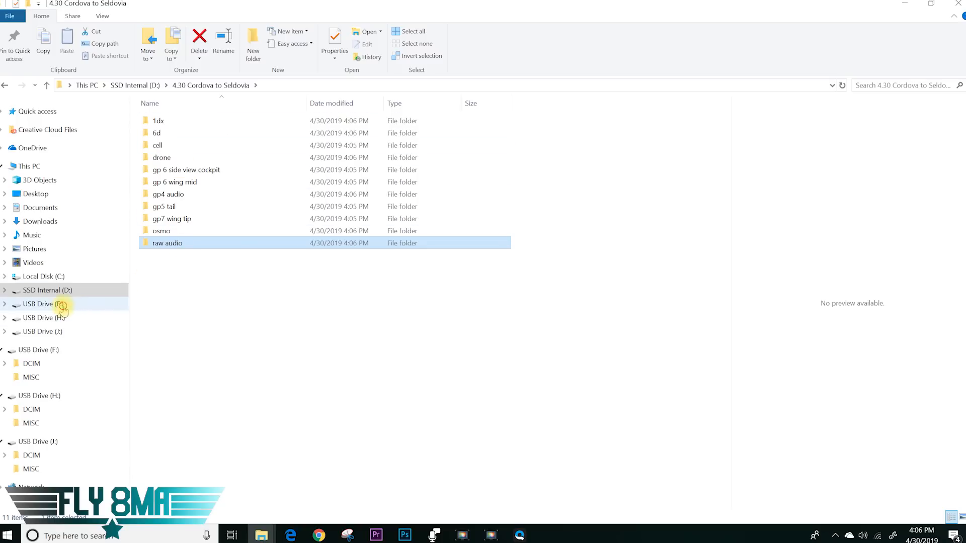
double_click(308, 146)
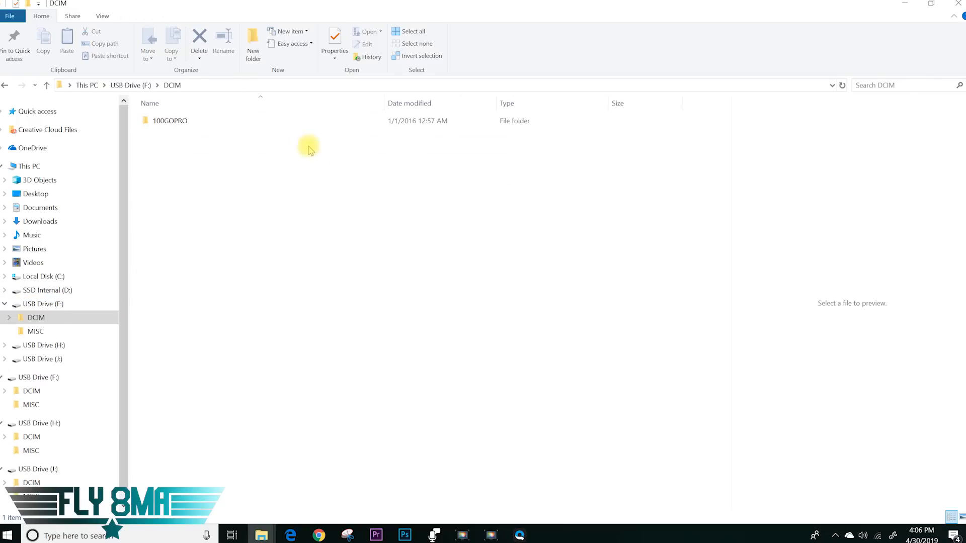
double_click(218, 121)
click(511, 129)
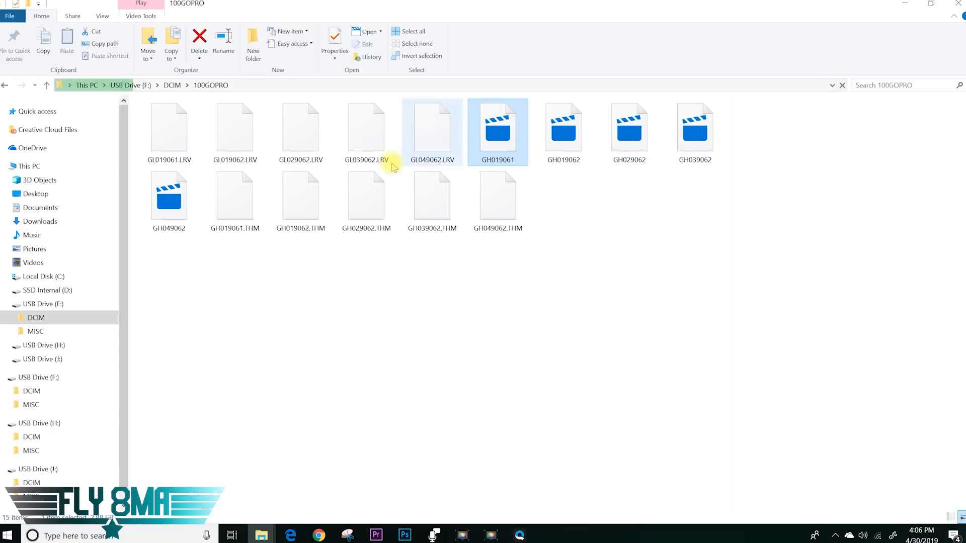
shift+click(183, 211)
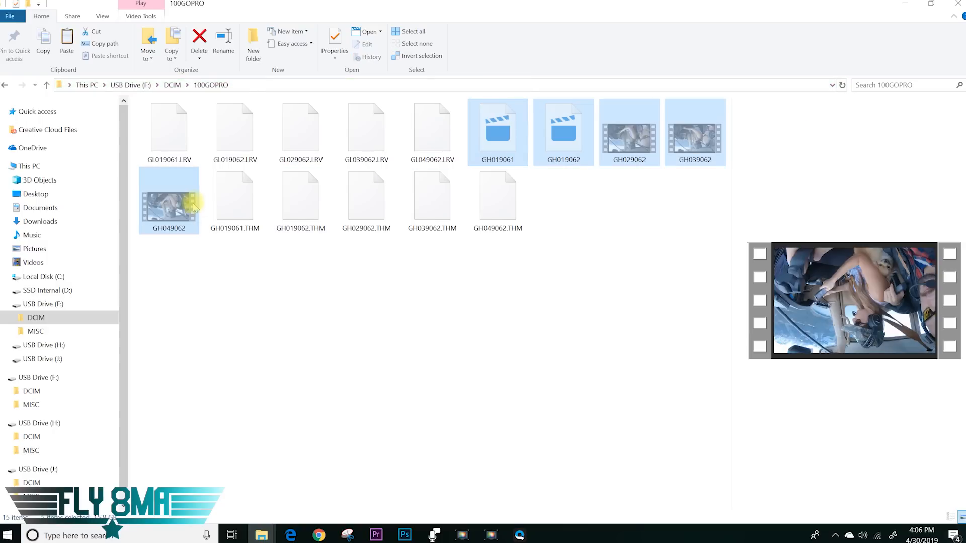
click(61, 290)
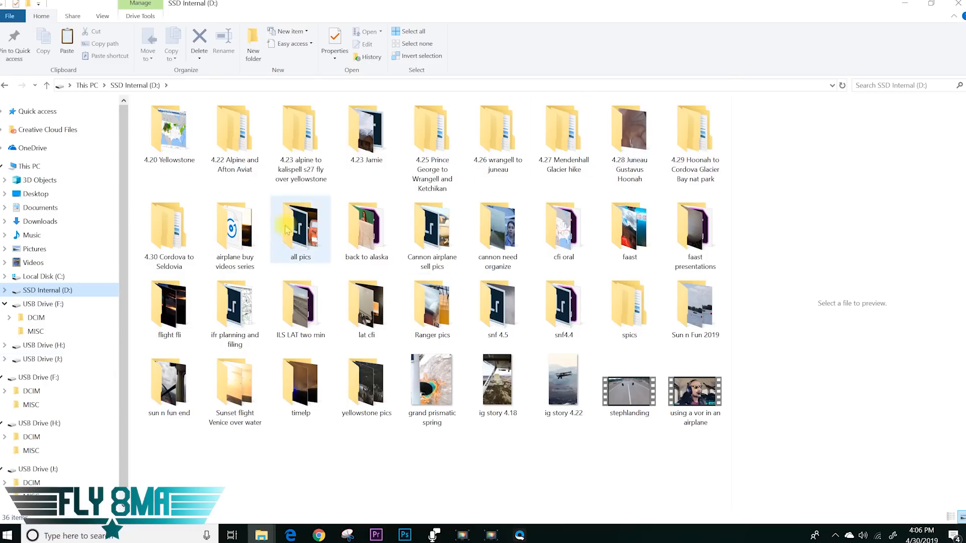
double_click(188, 232)
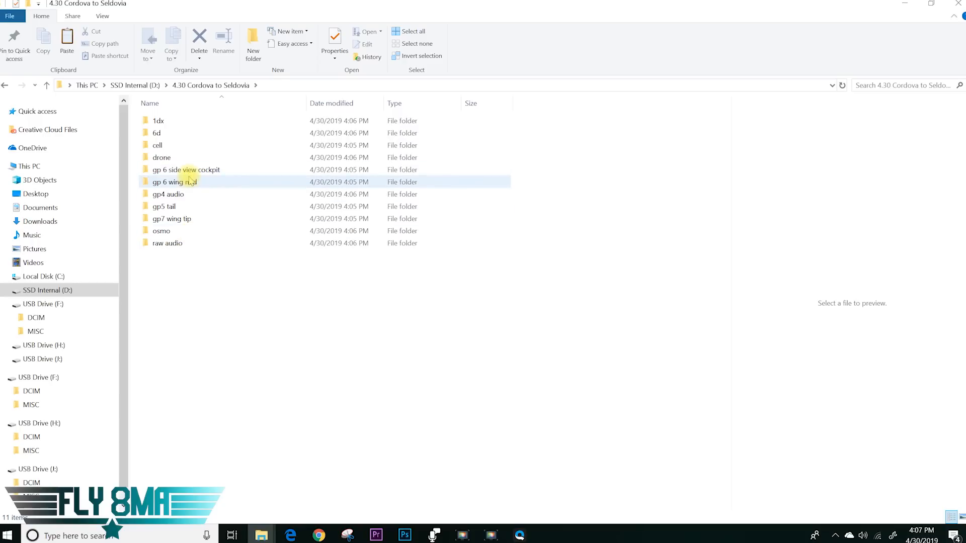
double_click(201, 170)
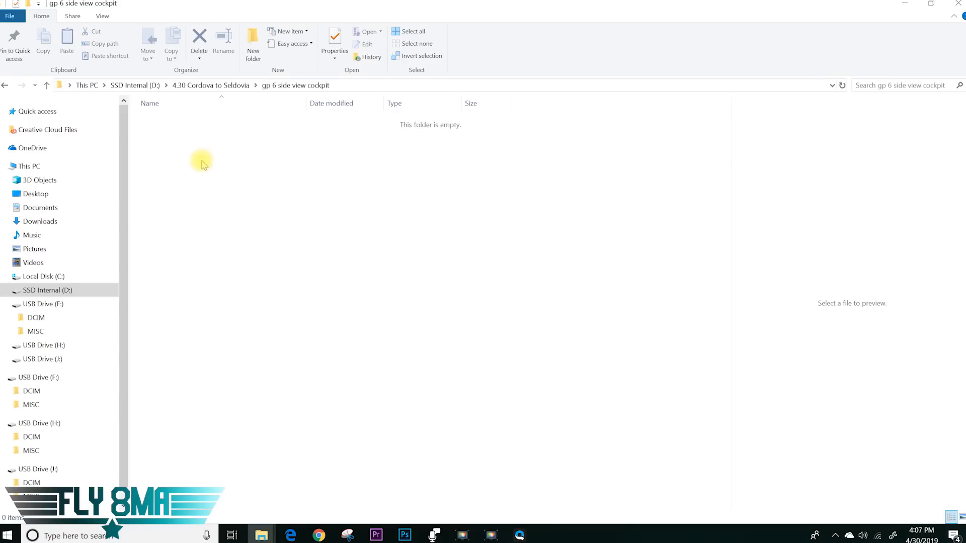
key(ctrl+v)
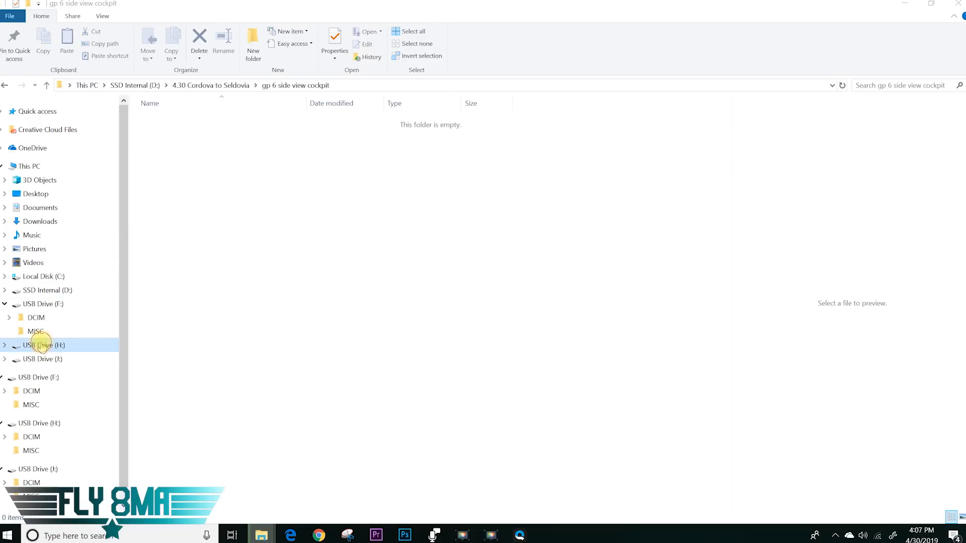
Move MP4 files GH019050 through GH119050 from DCIM\100GOPRO on USB Drive (H:) into "gp 6 wing mid" in 4.30 Cordova to Seldovia on D:
click(42, 345)
double_click(174, 129)
click(192, 120)
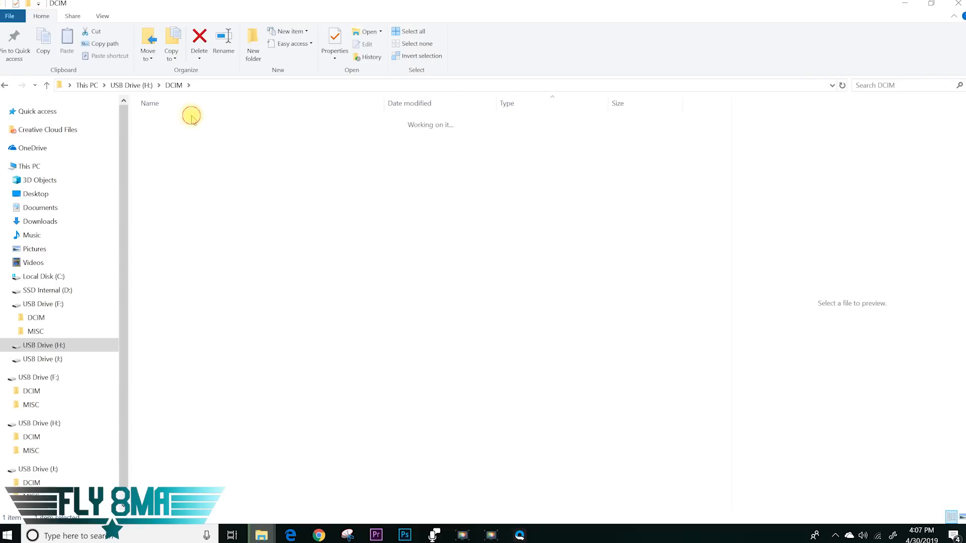
double_click(192, 120)
click(169, 255)
shift+click(182, 378)
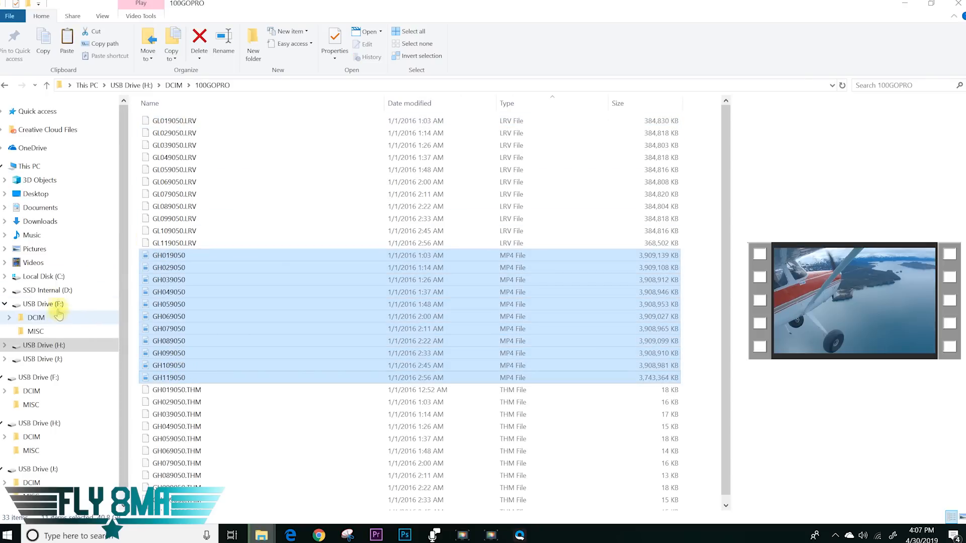
click(56, 291)
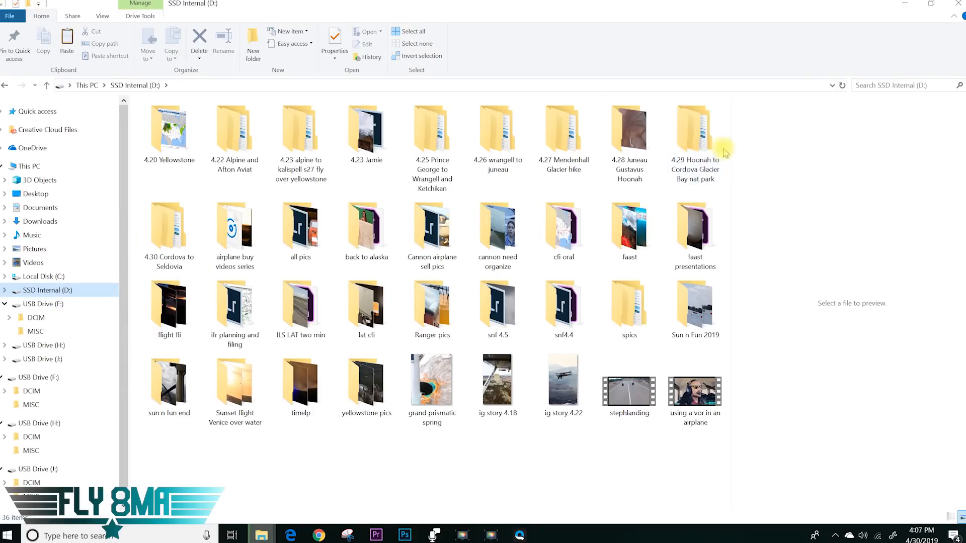
double_click(187, 210)
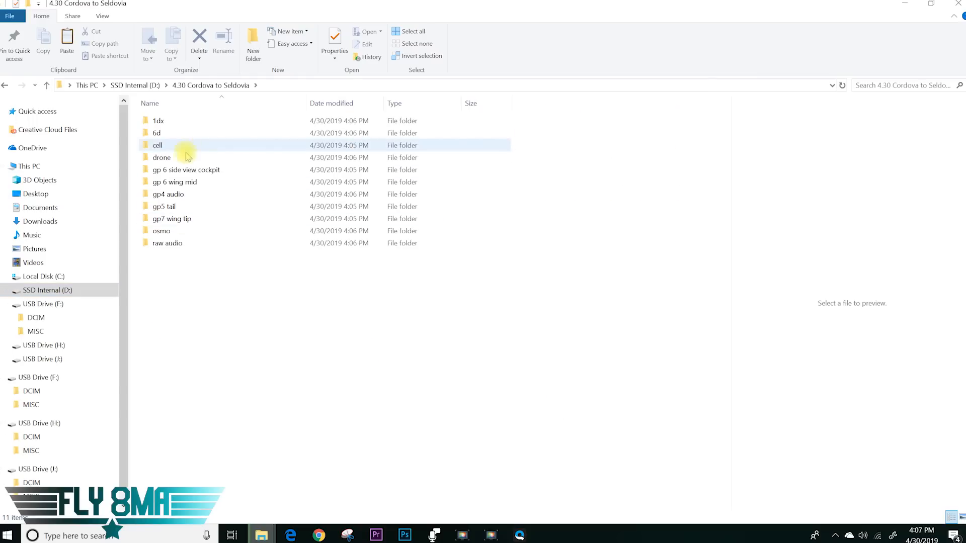
double_click(190, 183)
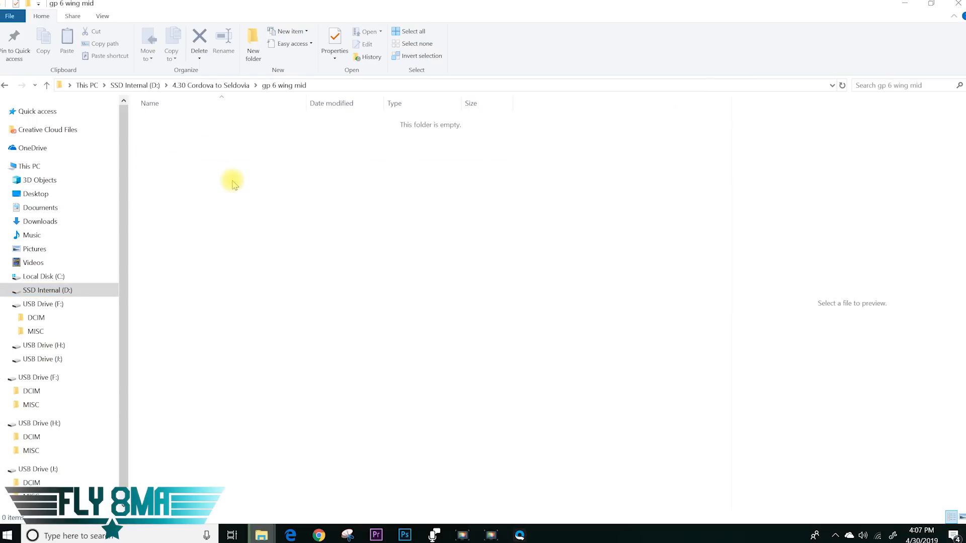
key(ctrl+v)
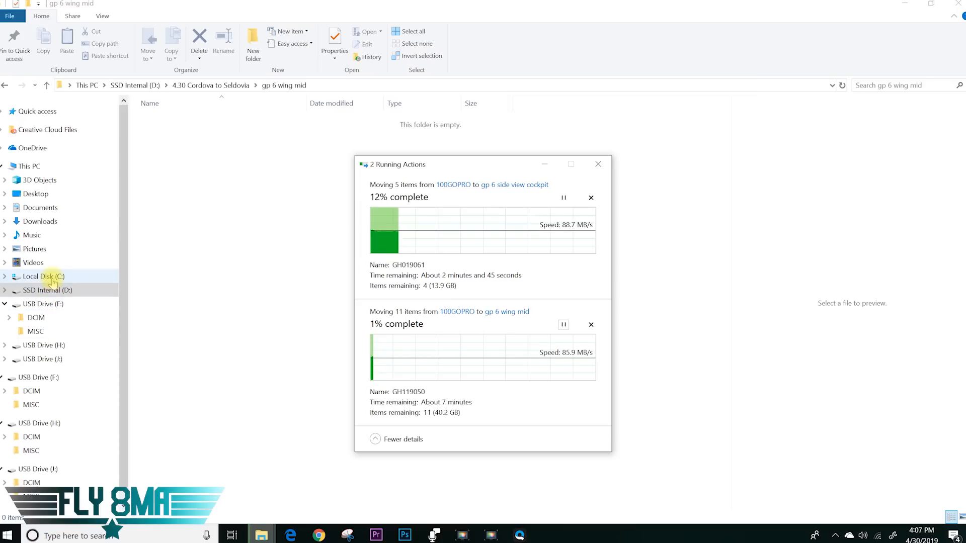
Move MP4 files GH015832 through GH145832 from DCIM\100GOPRO on USB Drive (J:) into "gp7 wing tip" in 4.30 Cordova to Seldovia on D:
click(43, 361)
double_click(189, 145)
click(182, 125)
double_click(183, 126)
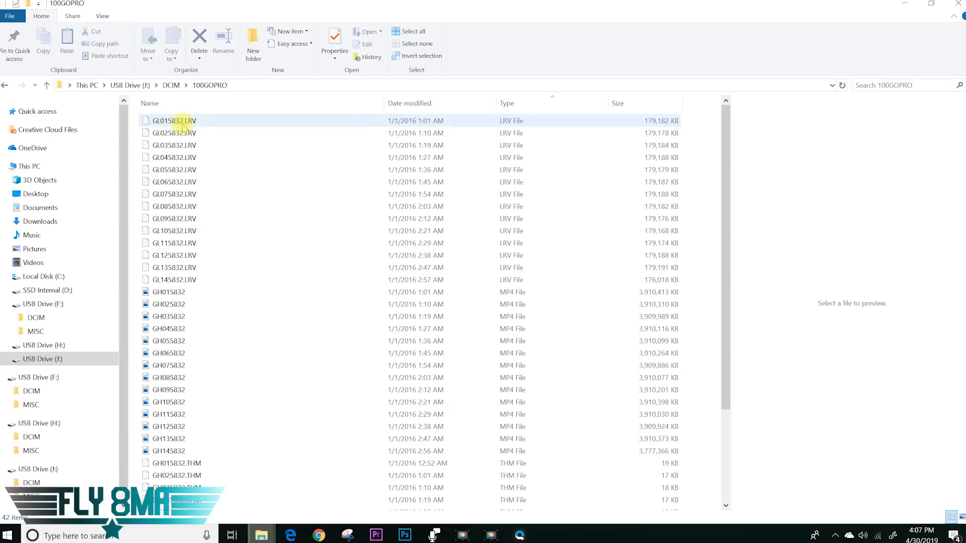
click(151, 287)
scroll(196, 336, down, 3)
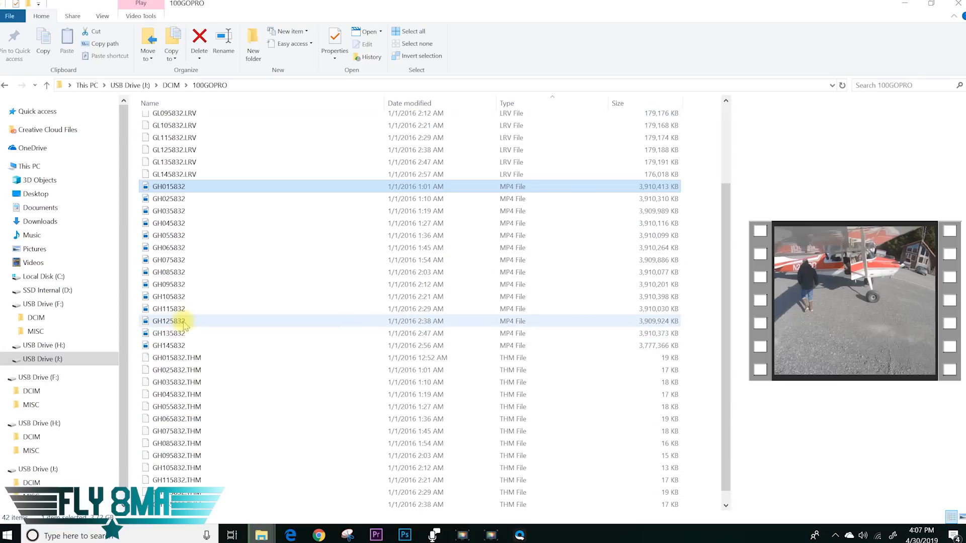
shift+click(169, 346)
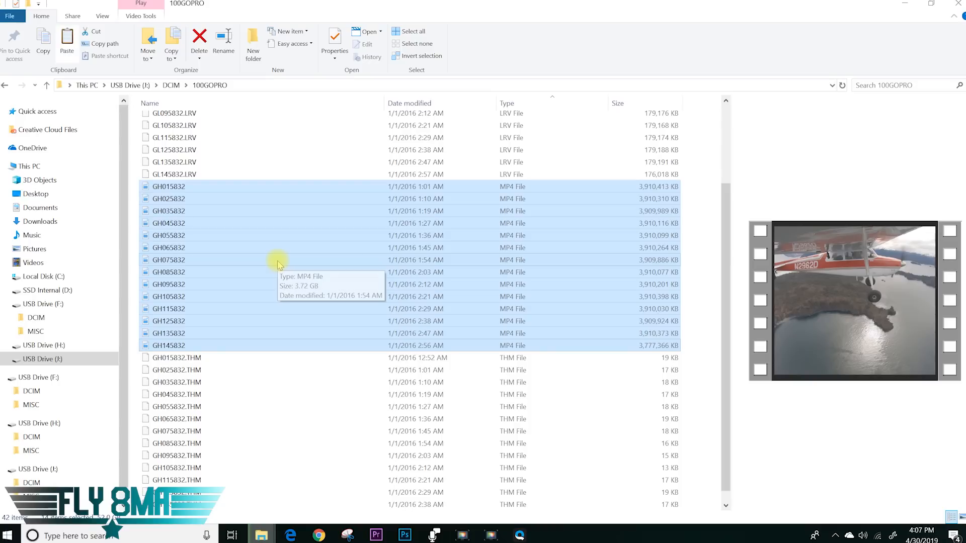
click(59, 291)
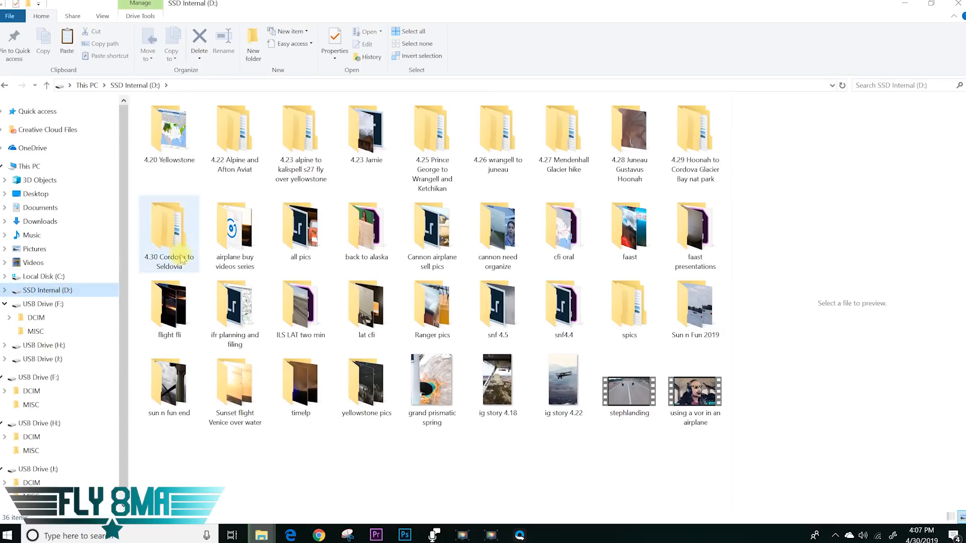
double_click(186, 242)
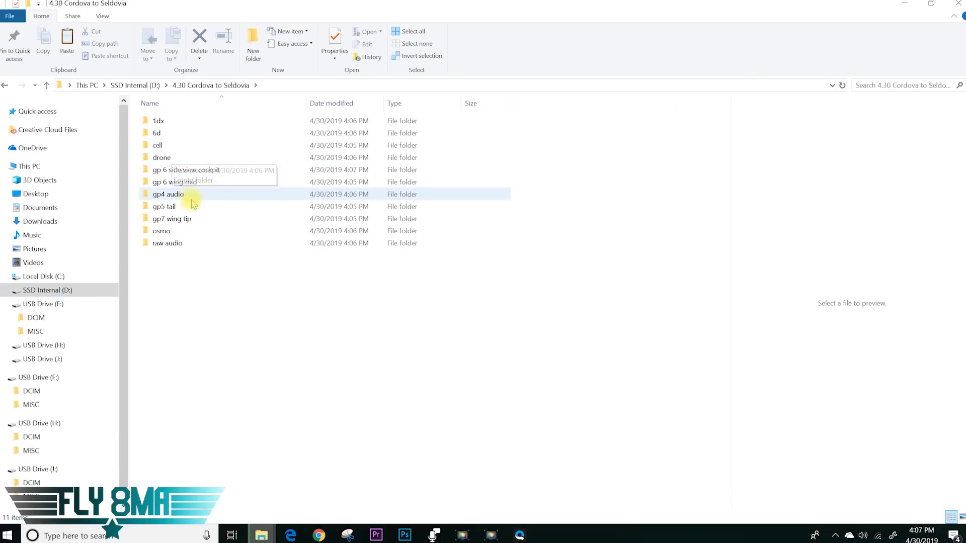
double_click(186, 218)
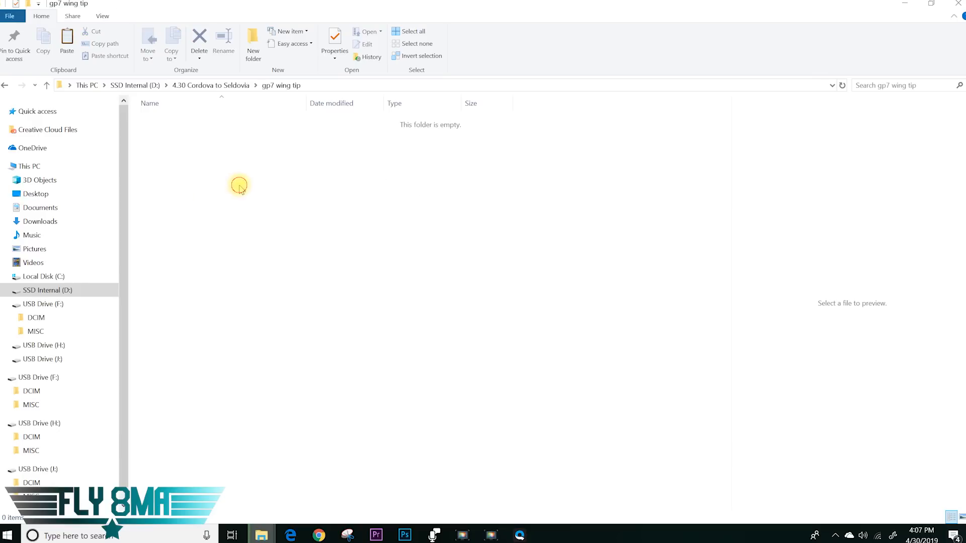
key(ctrl+v)
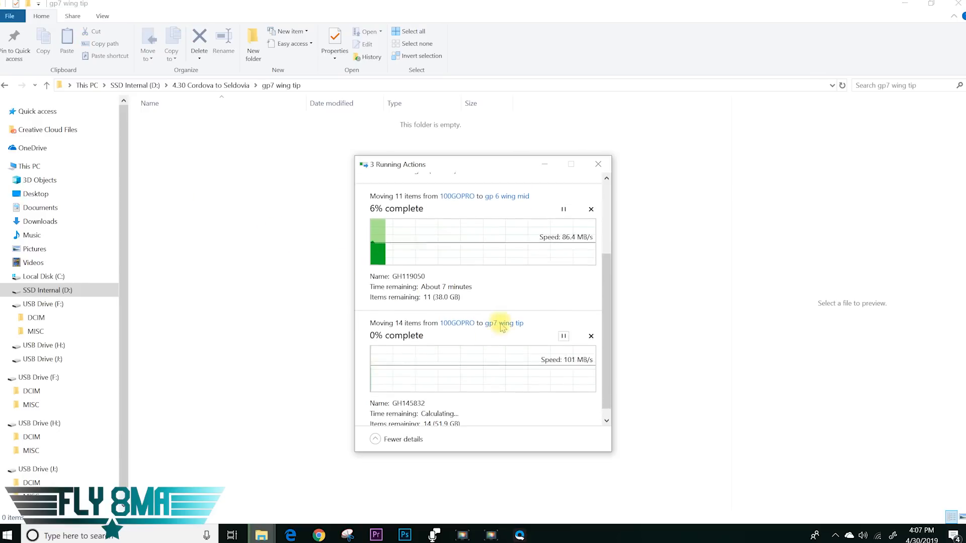
scroll(507, 317, up, 1)
scroll(462, 285, down, 2)
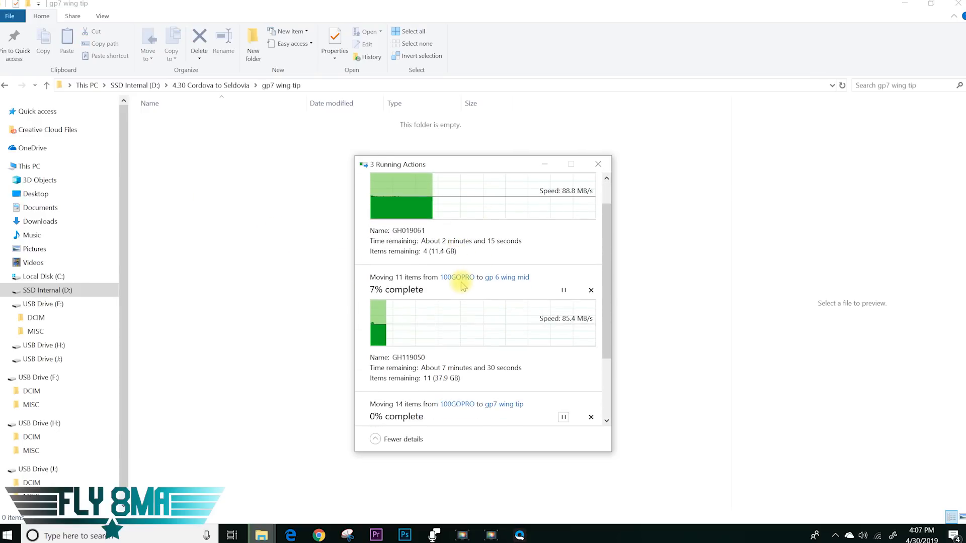
Review the progress of the three running file moves into the camera folders
scroll(467, 322, down, 2)
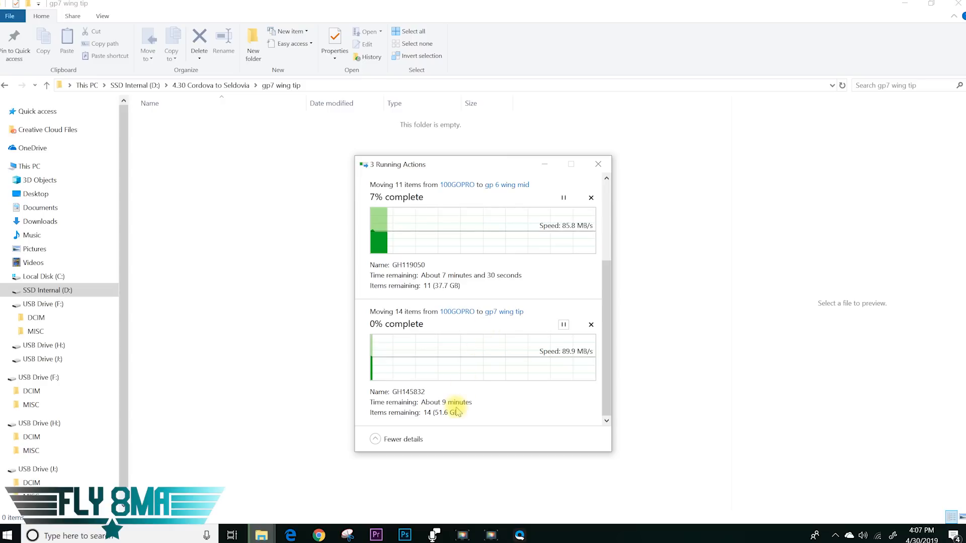
scroll(459, 397, up, 4)
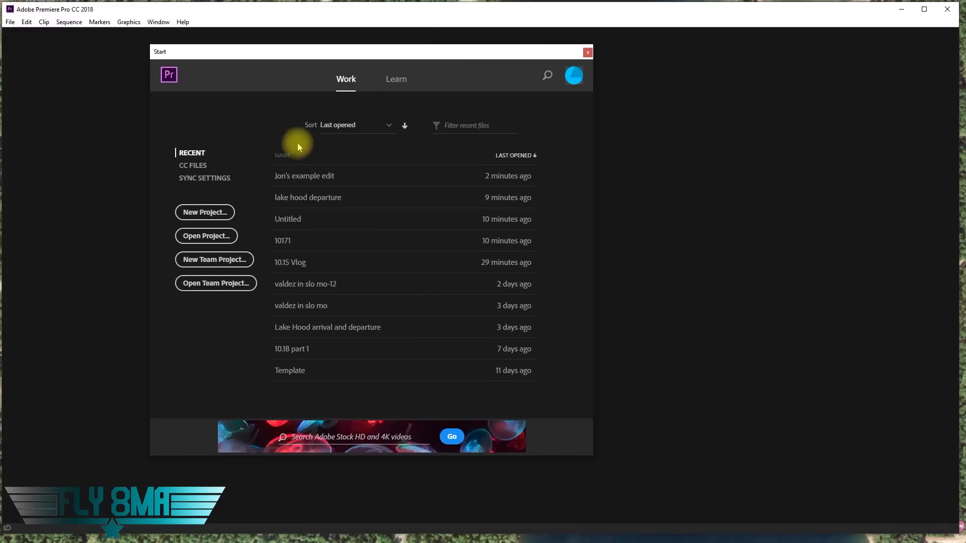
In Adobe Premiere Pro, start a new project and set its location to D:\FLY8MA Dropbox\10.15 Bend Monday
click(217, 215)
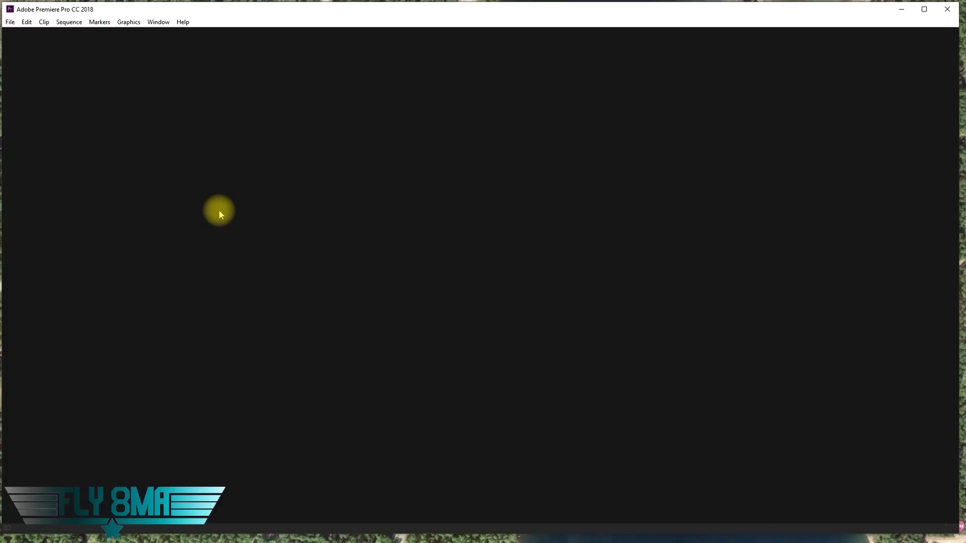
drag(356, 58, 417, 82)
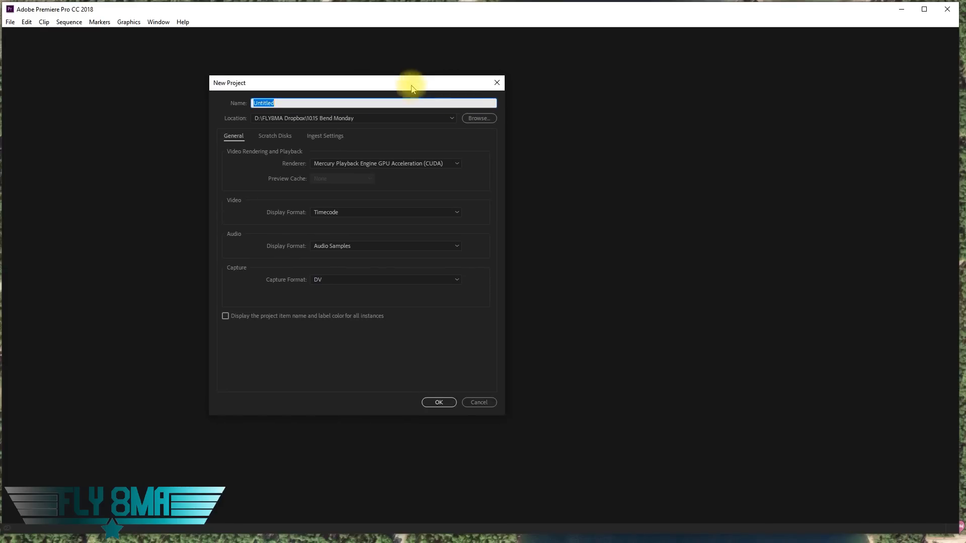
click(485, 122)
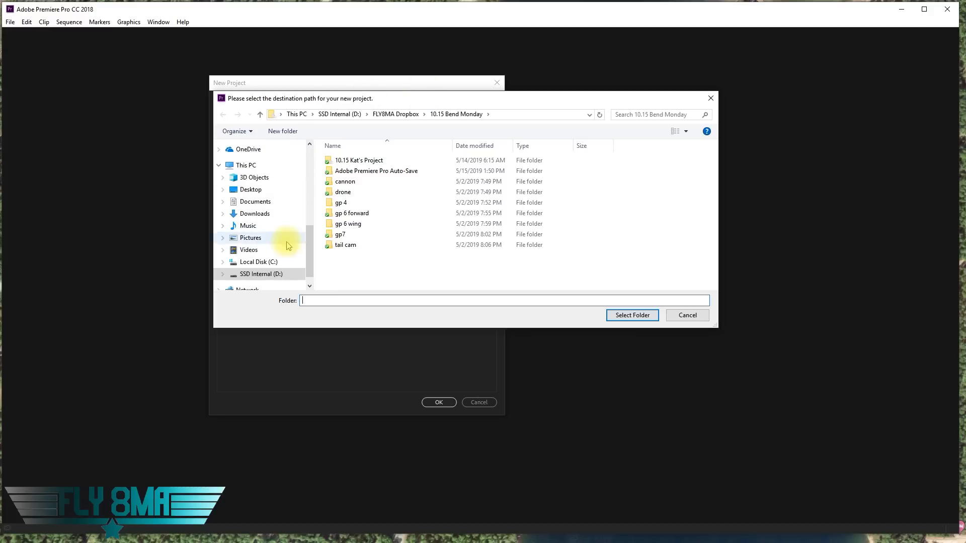
click(265, 274)
scroll(485, 241, down, 3)
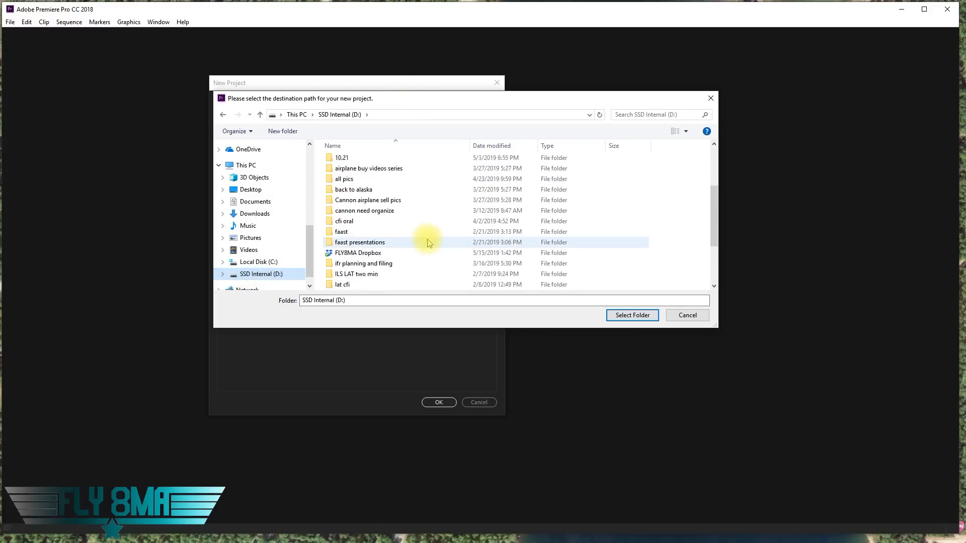
click(376, 222)
double_click(376, 222)
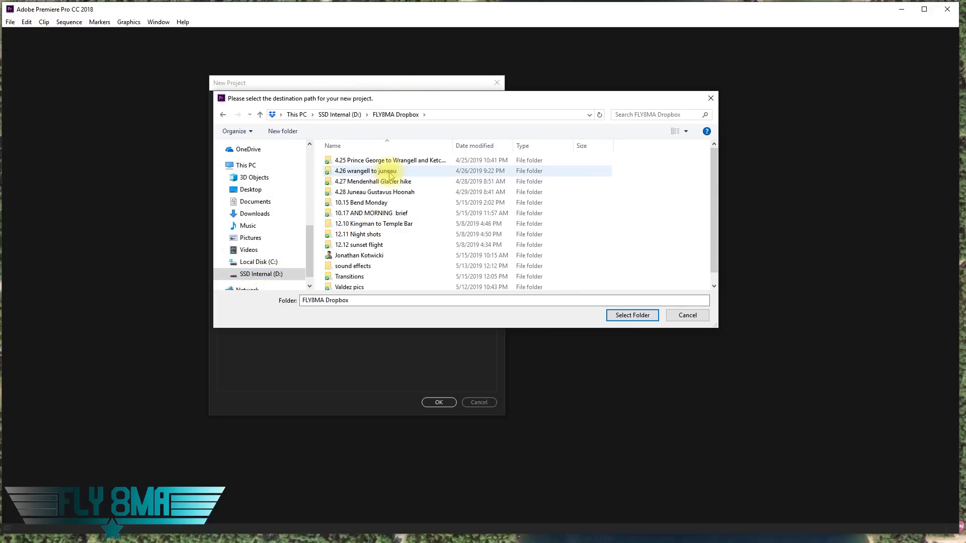
click(372, 284)
scroll(378, 280, up, 1)
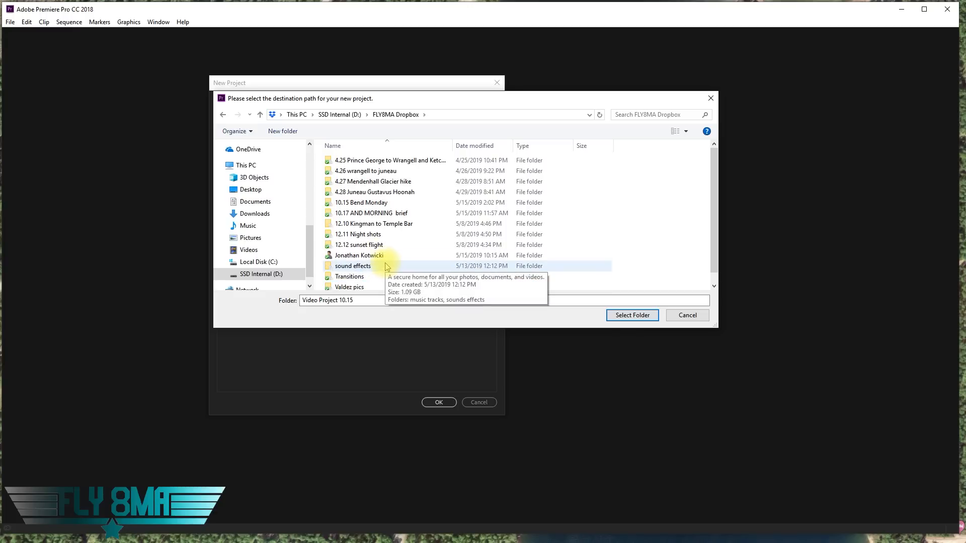
double_click(375, 203)
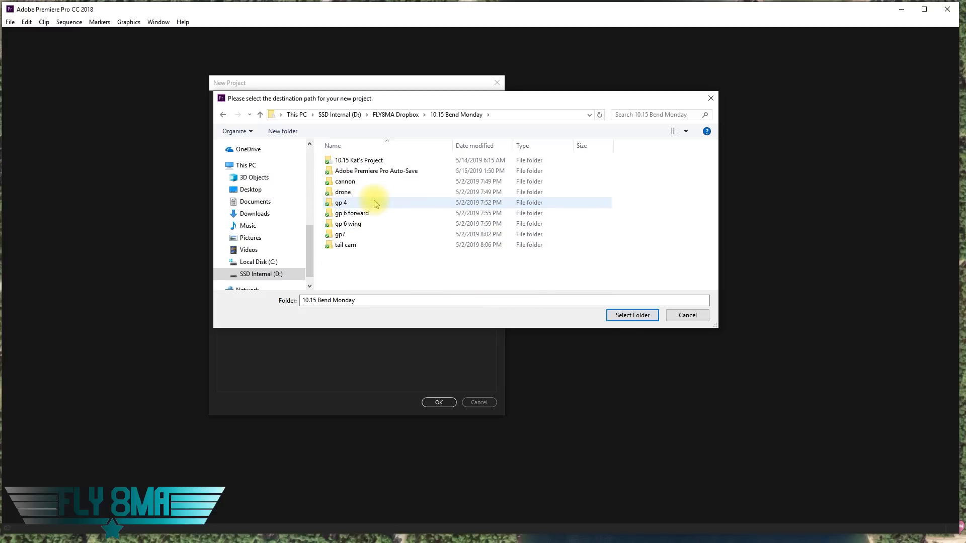
click(623, 326)
Name the project "Example Edit from Jon" and create it with the other settings at their defaults
click(315, 100)
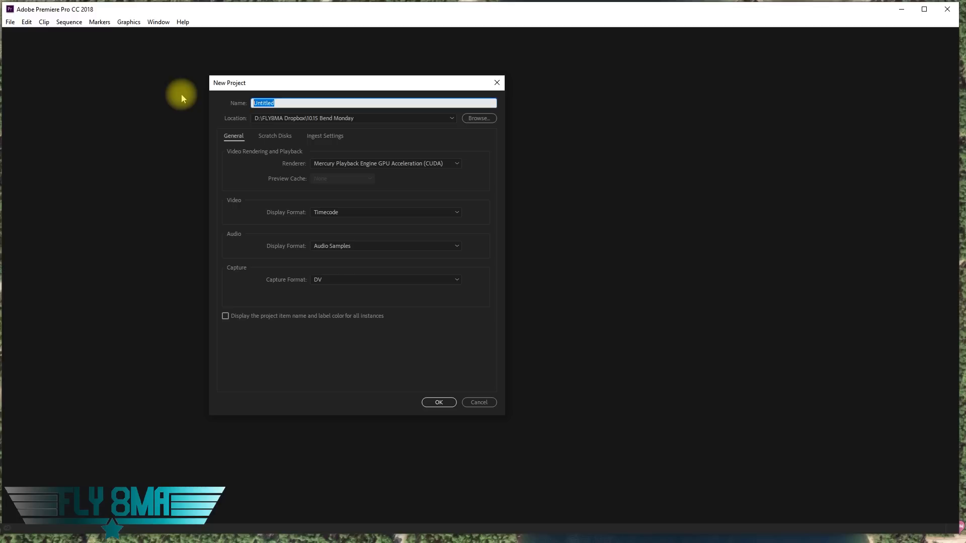
text(Example Edit from Jon)
click(439, 402)
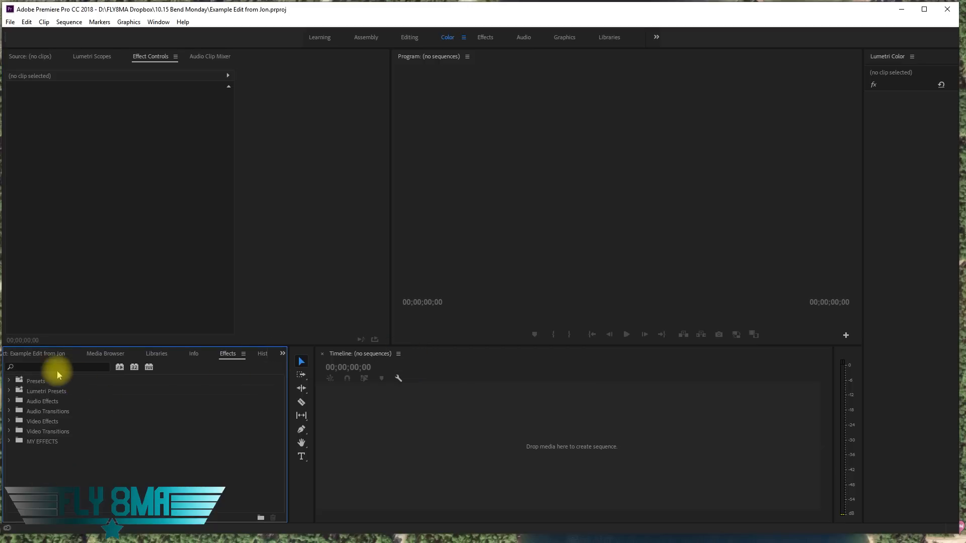
In File Explorer, open 10.15 Bend Monday in FLY8MA Dropbox and delete "Jon's example edit.prproj"
click(52, 354)
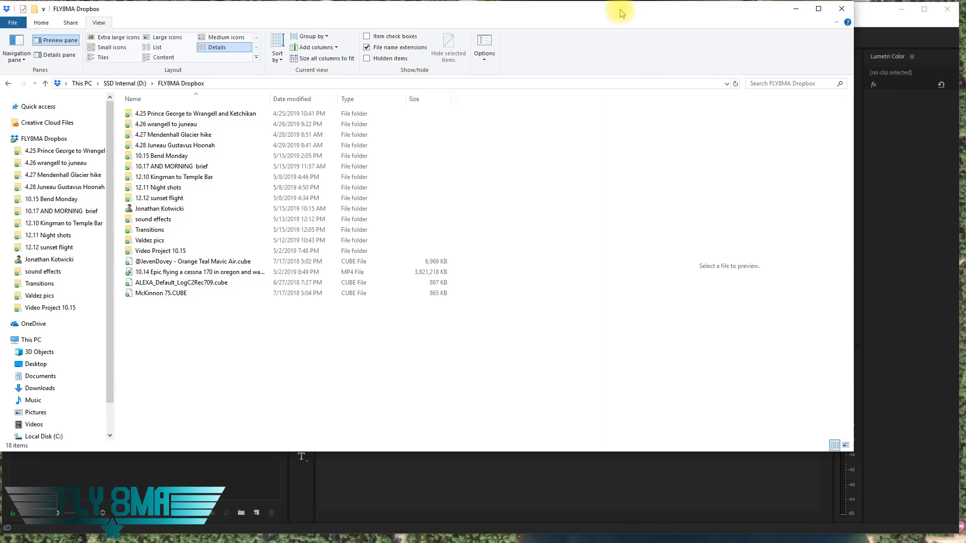
drag(622, 13, 706, 44)
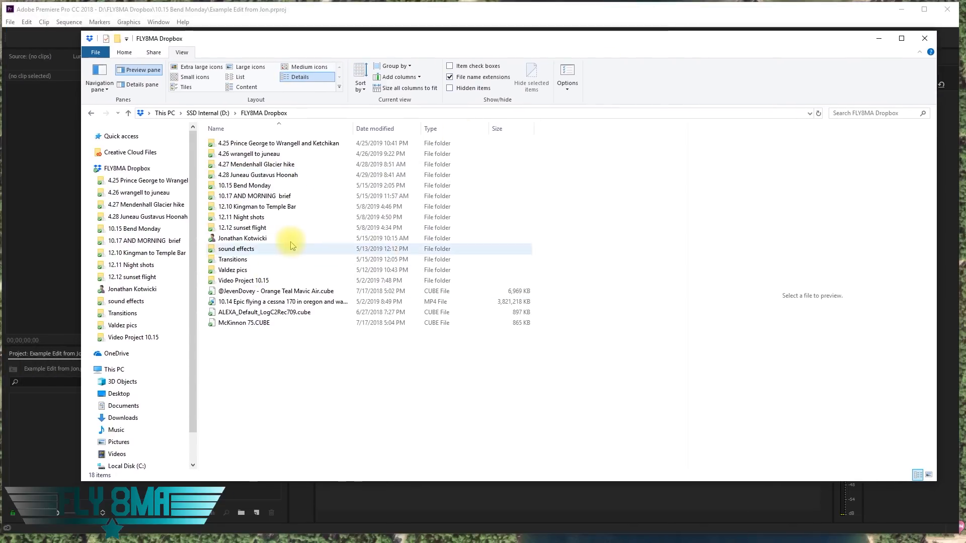
double_click(276, 185)
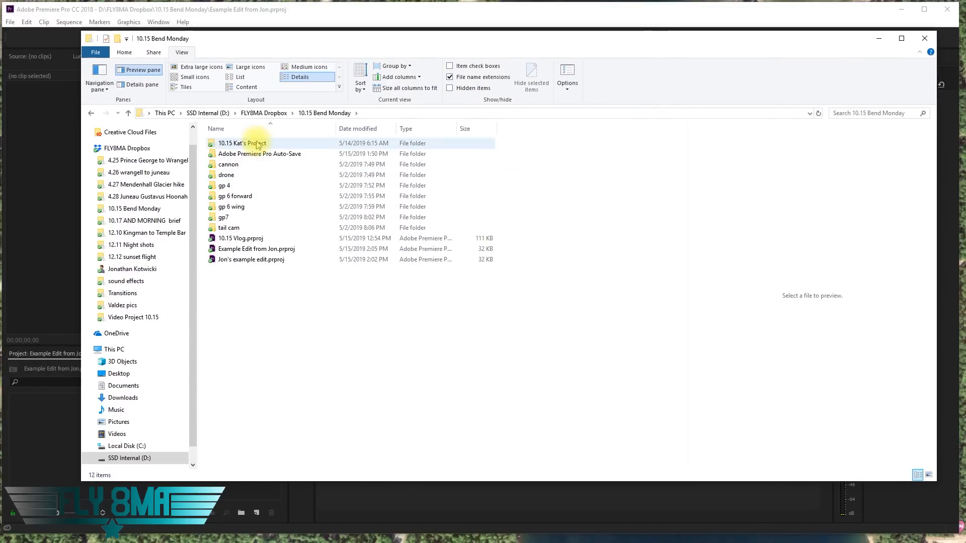
click(229, 227)
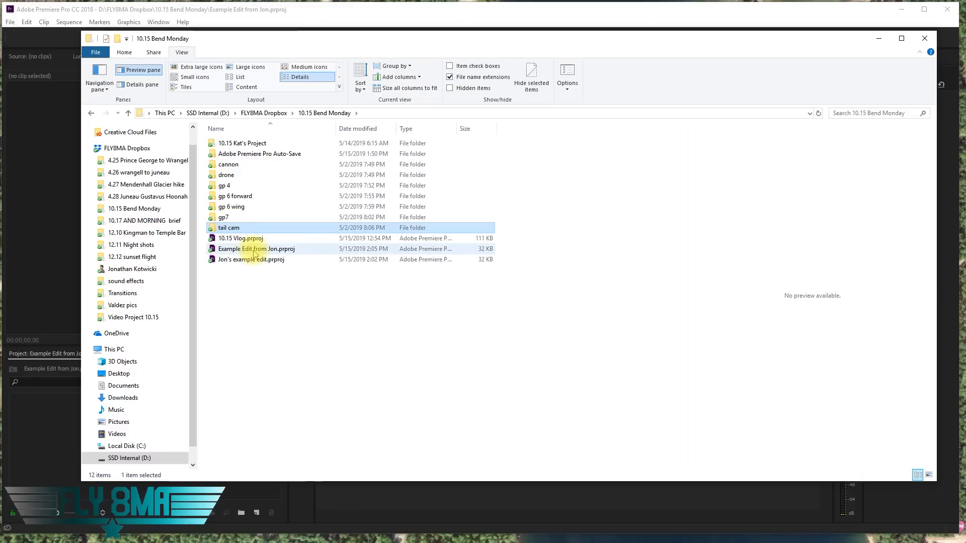
click(256, 260)
key(Delete)
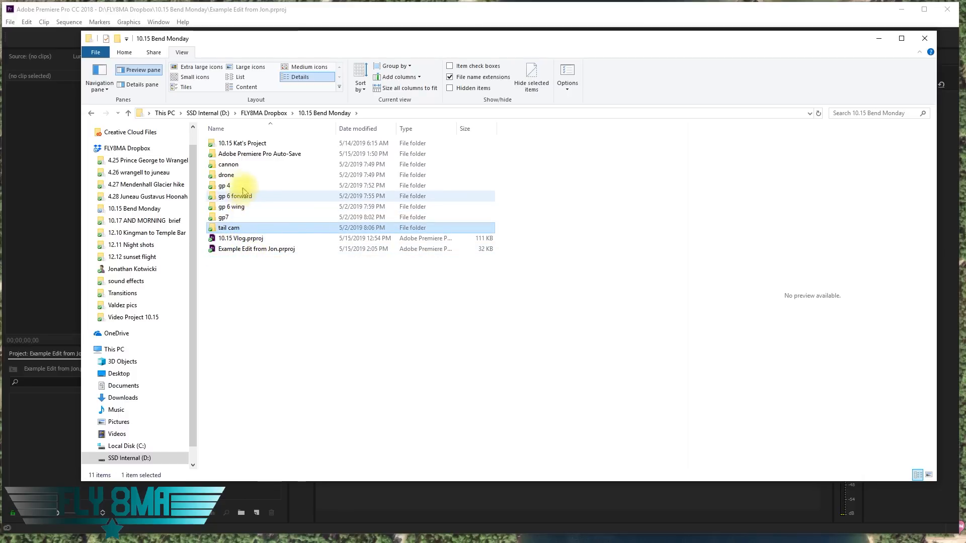
Import the folders cannon, drone, gp 4, gp 6 forward, gp 6 wing, gp7 and tail cam into the Premiere Pro project
click(628, 273)
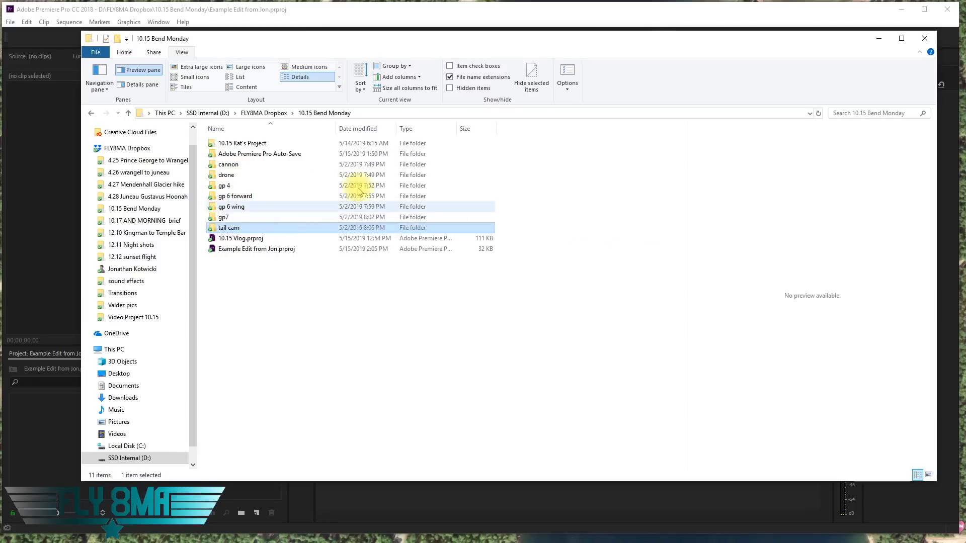
shift+click(250, 166)
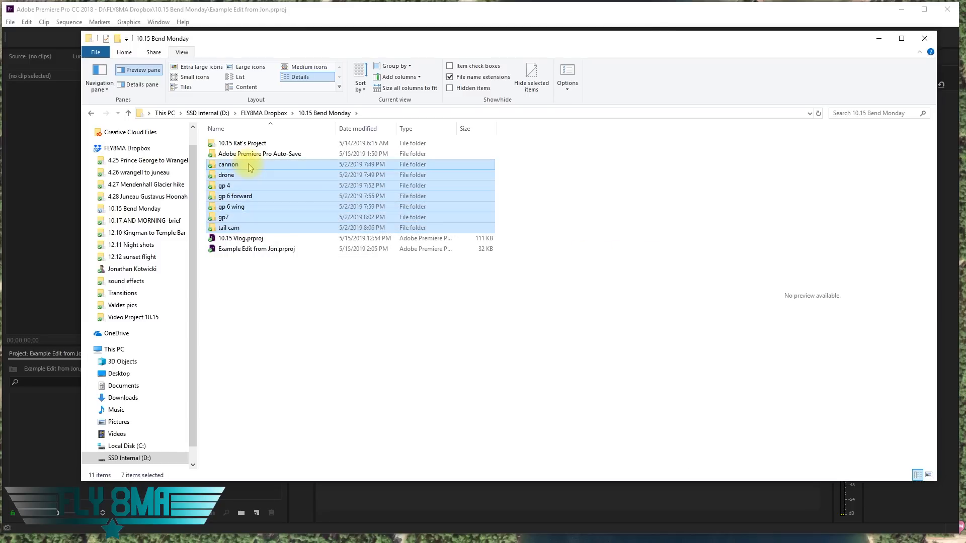
drag(280, 200, 48, 428)
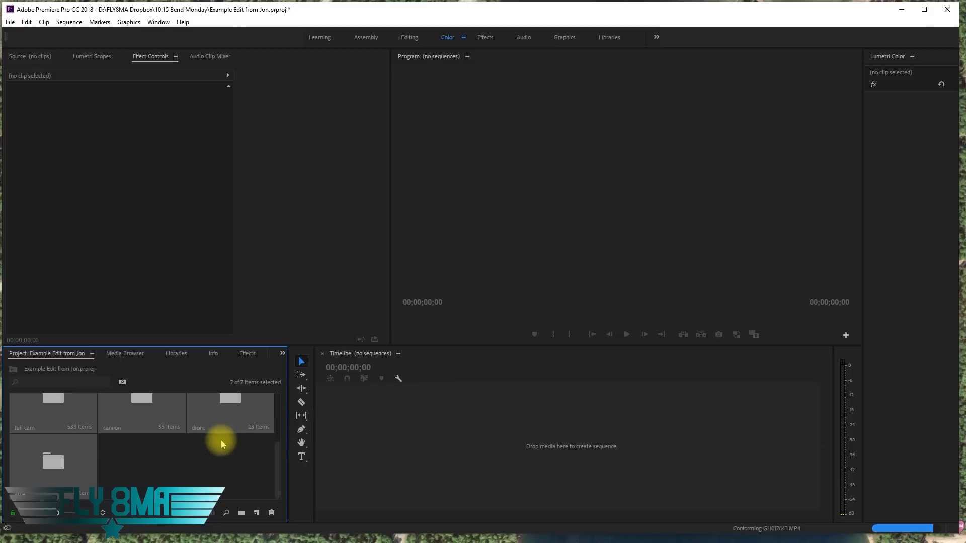
Look through the imported bins, open gp 6 forward to view its clips, and return to the project's top level
click(170, 442)
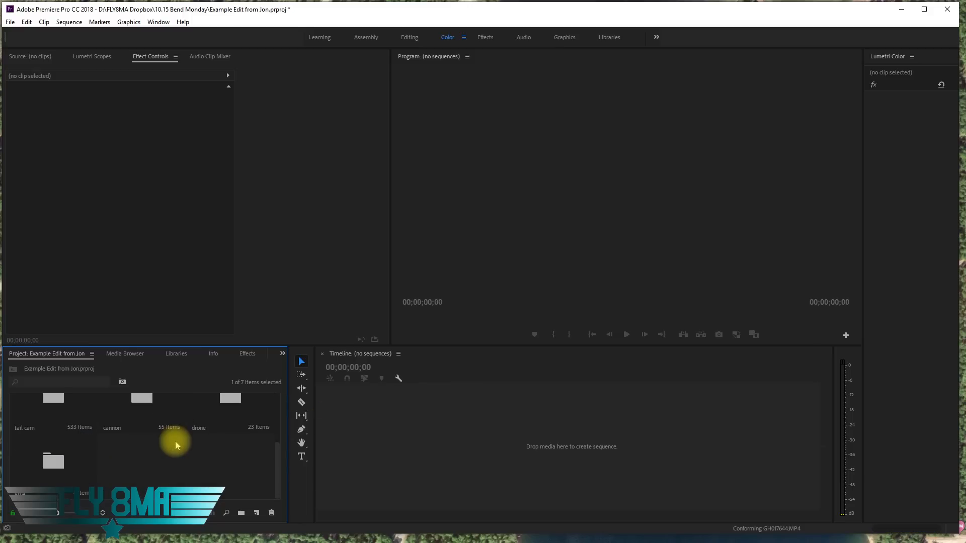
scroll(82, 456, up, 3)
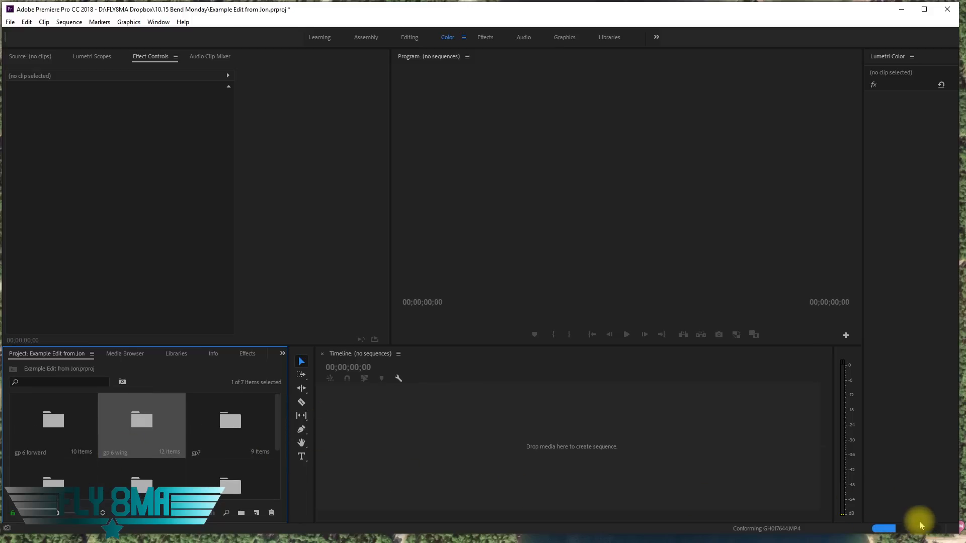
double_click(44, 438)
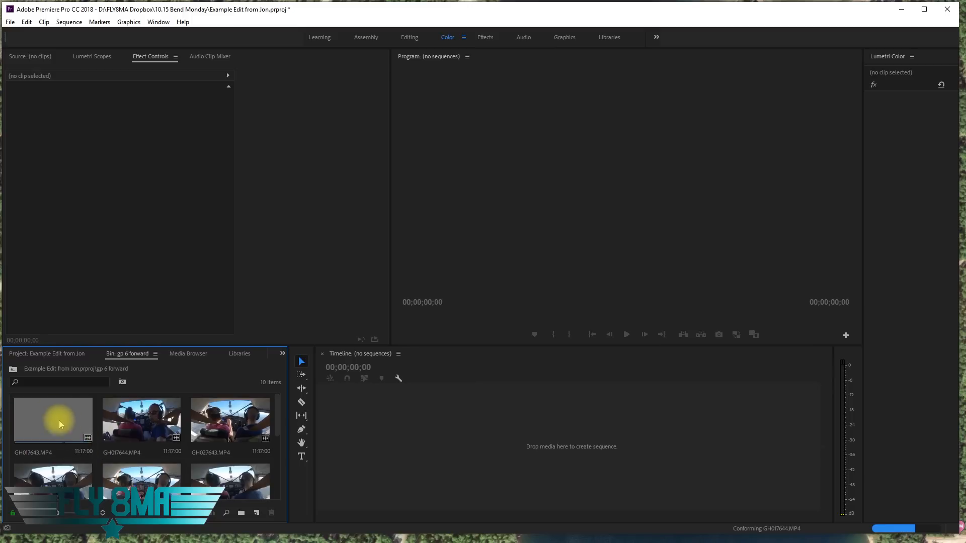
click(13, 370)
scroll(40, 402, down, 3)
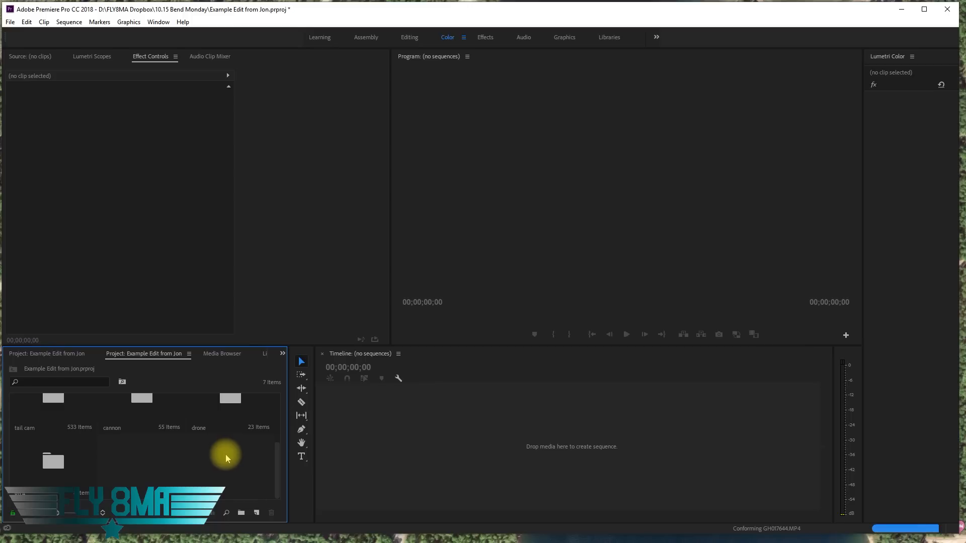
scroll(225, 455, up, 3)
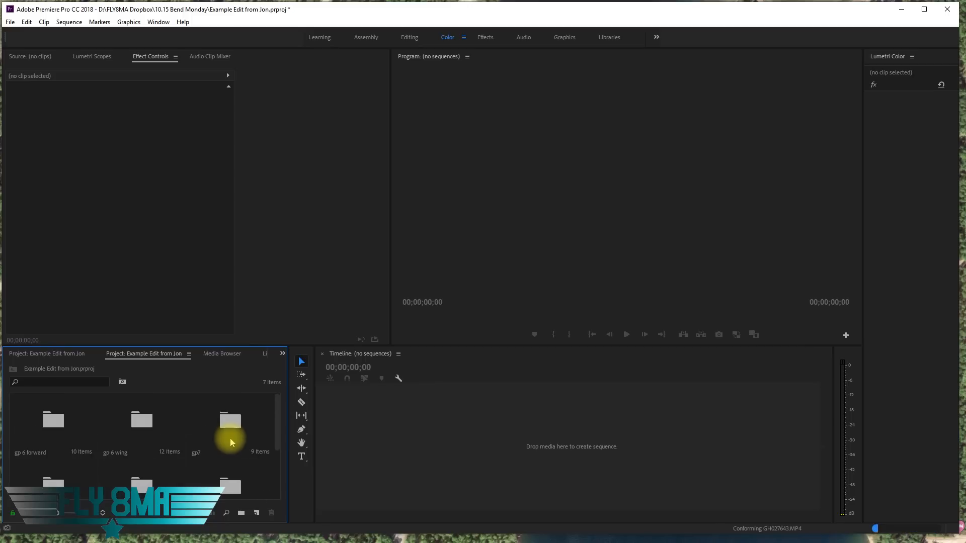
scroll(230, 439, down, 3)
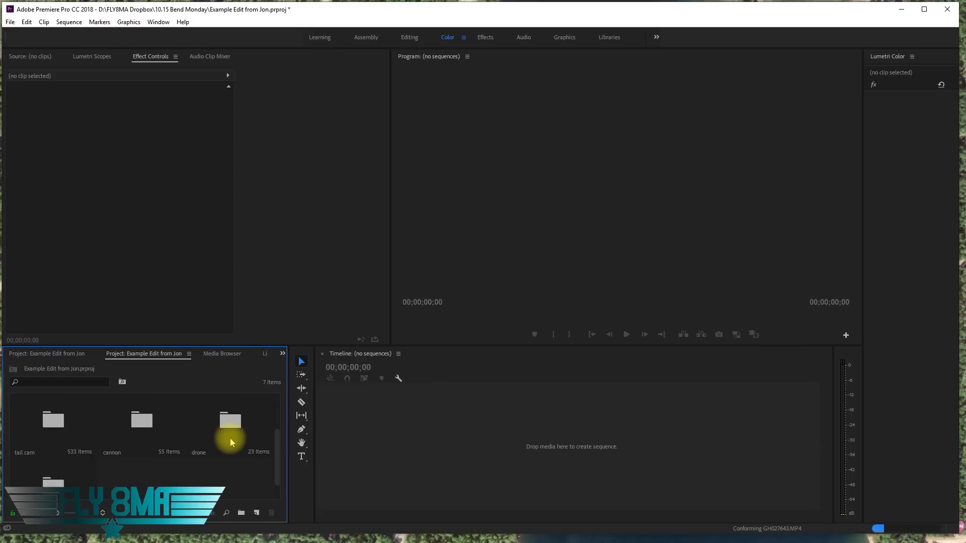
Open the cannon bin and browse its photos down to the MVI video clips
double_click(120, 436)
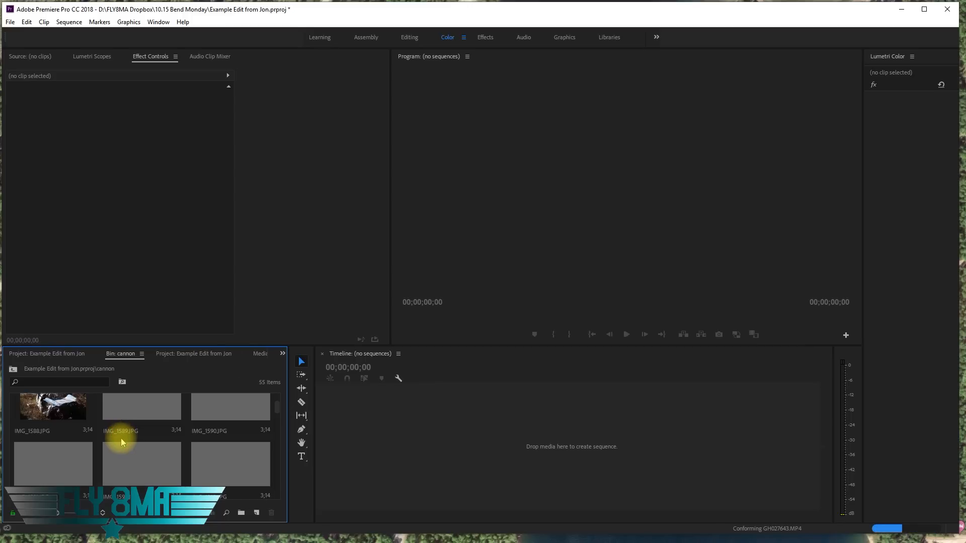
scroll(121, 440, down, 3)
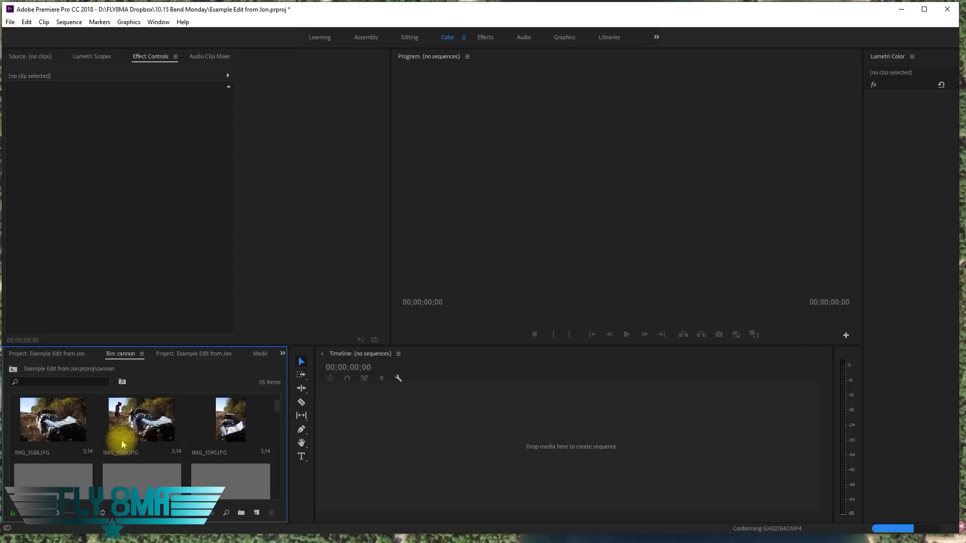
scroll(121, 440, down, 6)
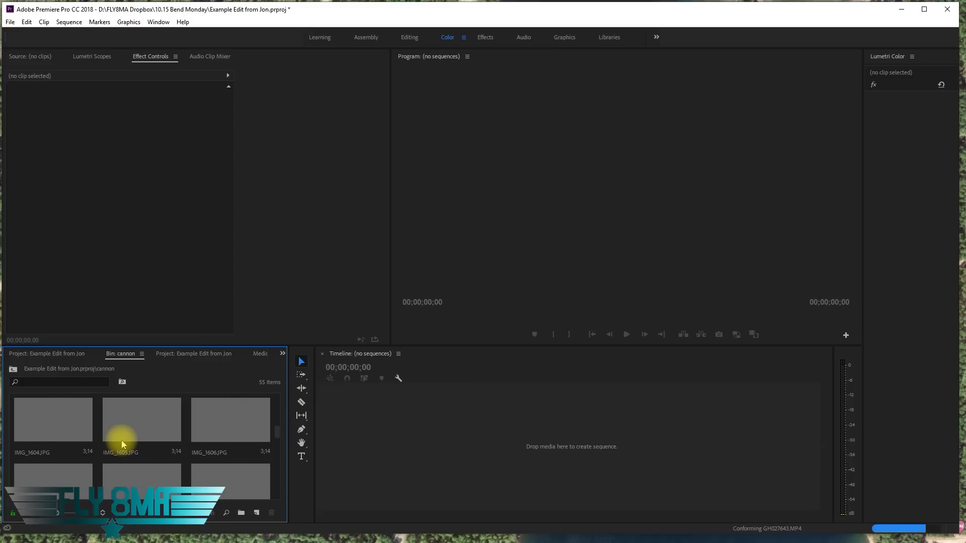
scroll(122, 440, down, 3)
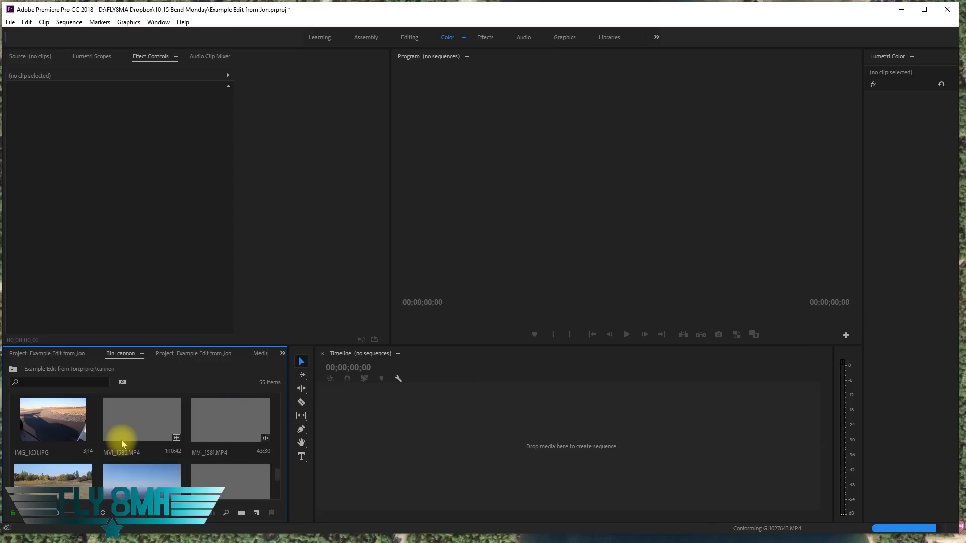
View the properties of clip MVI_1581.MP4 in the cannon bin, including its image size and frame rate, then close them
click(232, 428)
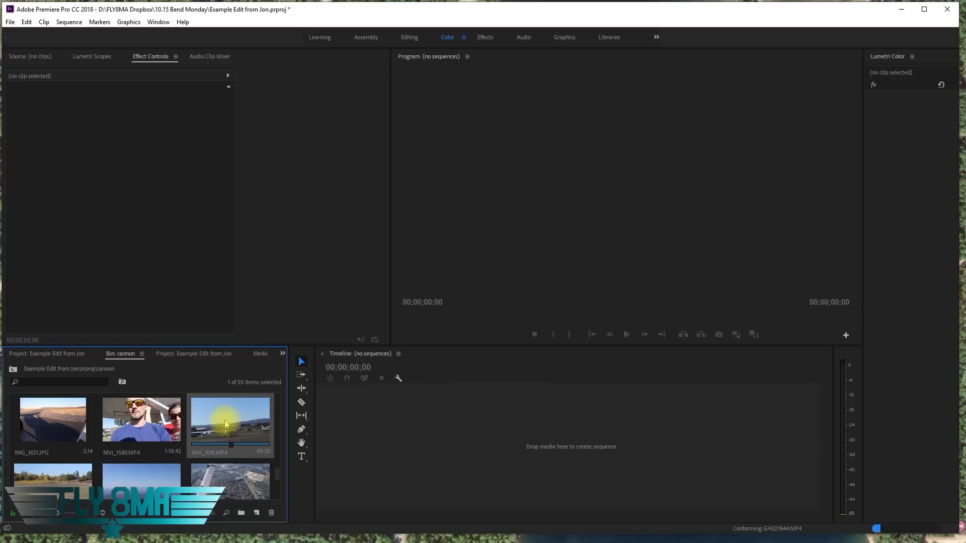
right_click(225, 424)
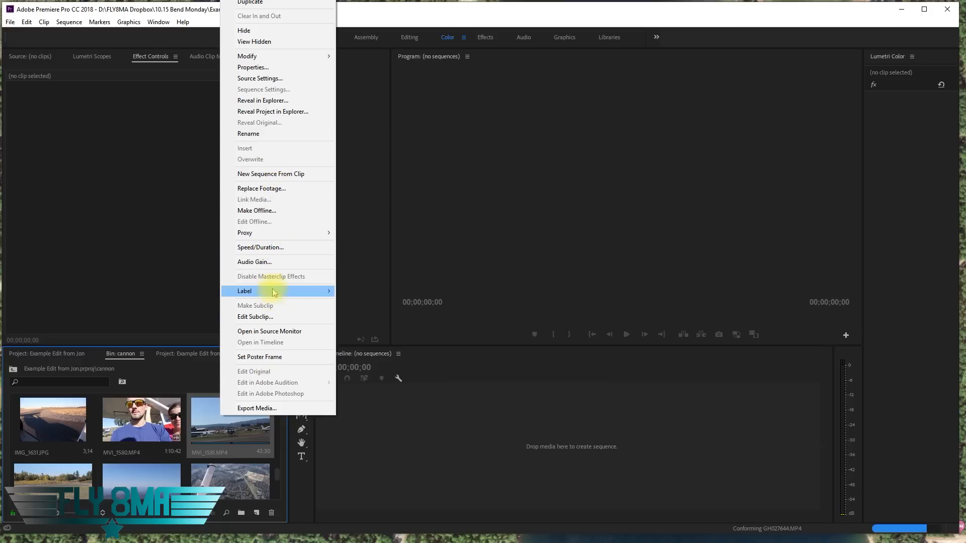
click(202, 399)
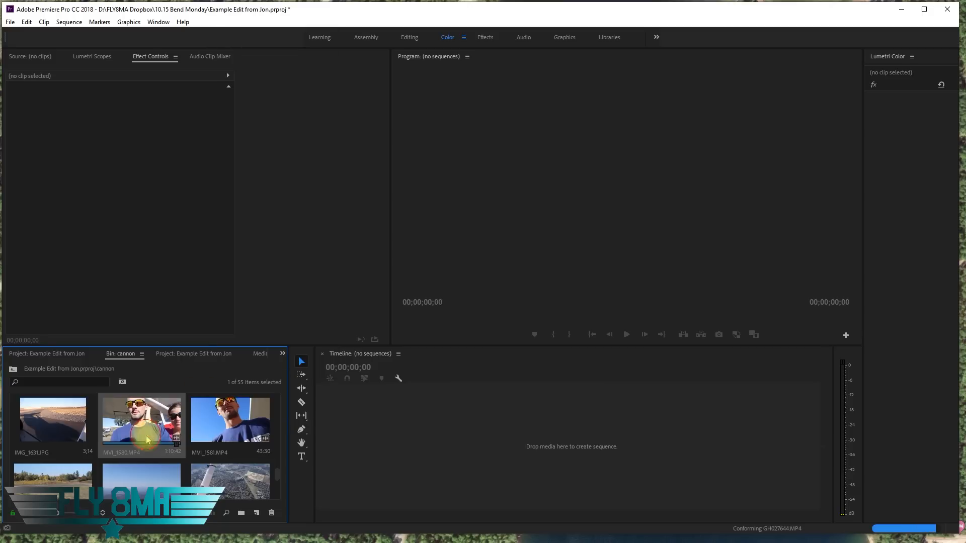
right_click(240, 429)
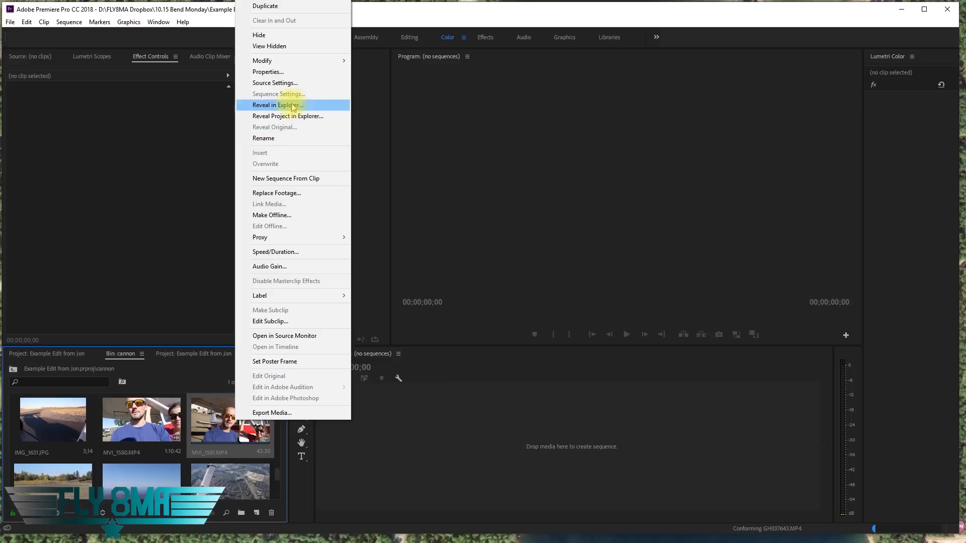
click(274, 71)
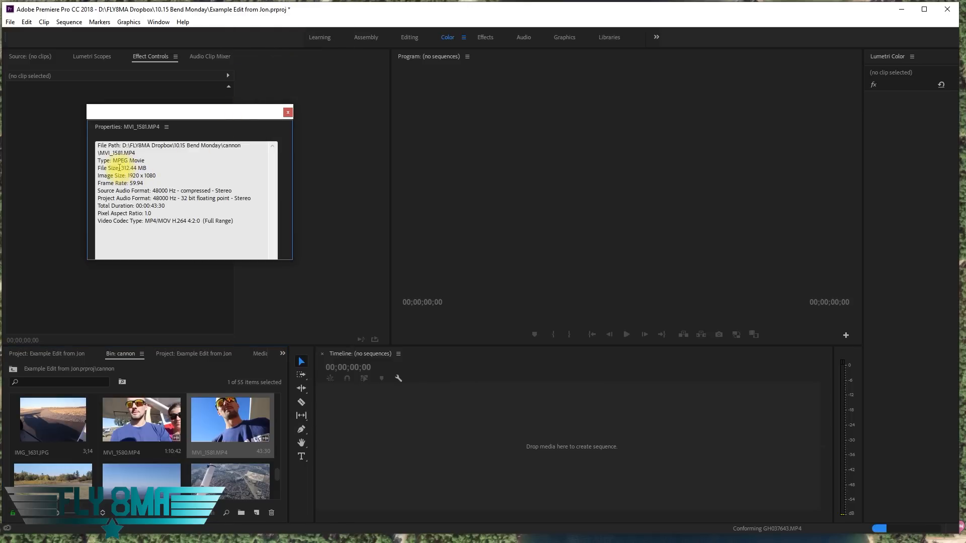
click(285, 112)
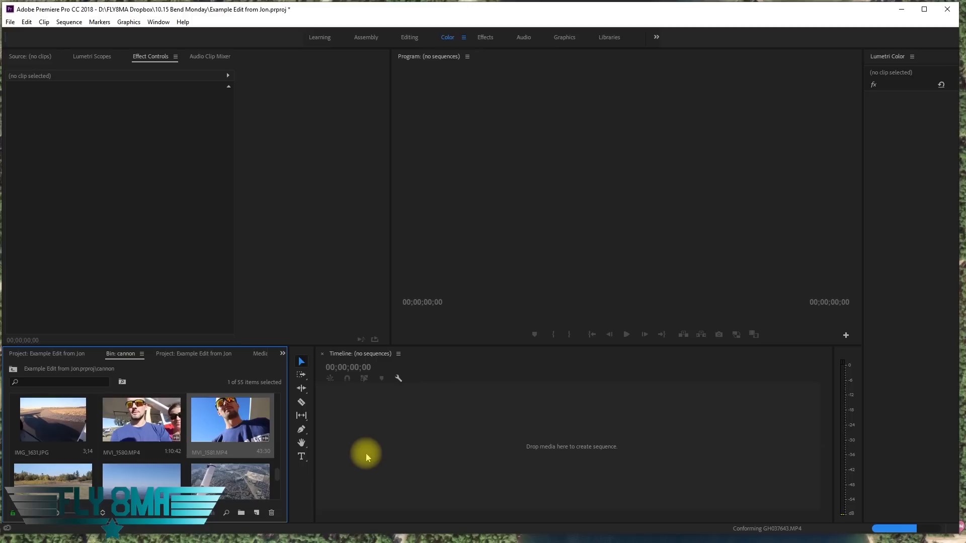
Create a sequence from clip MVI_1581.MP4 and rename it Sequence 10.15
drag(366, 455, 366, 455)
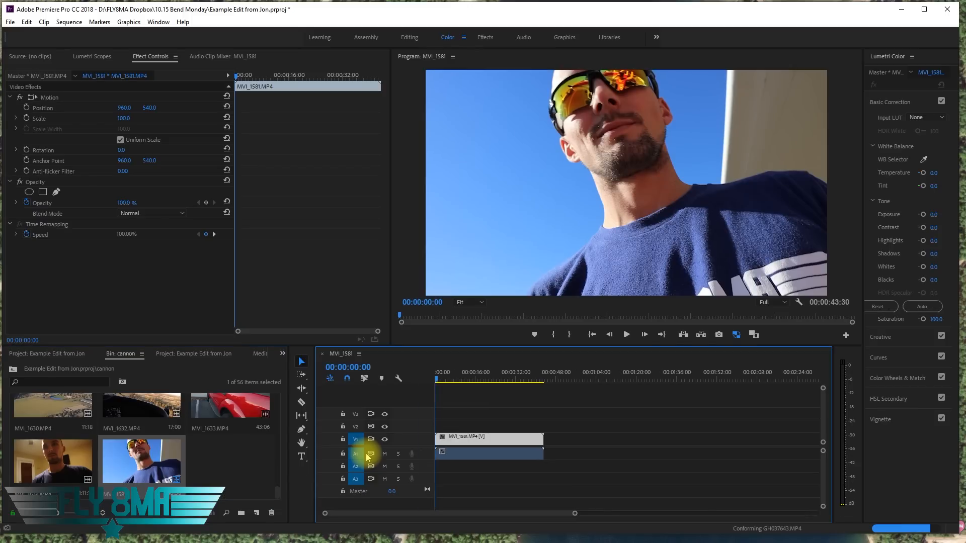
click(116, 495)
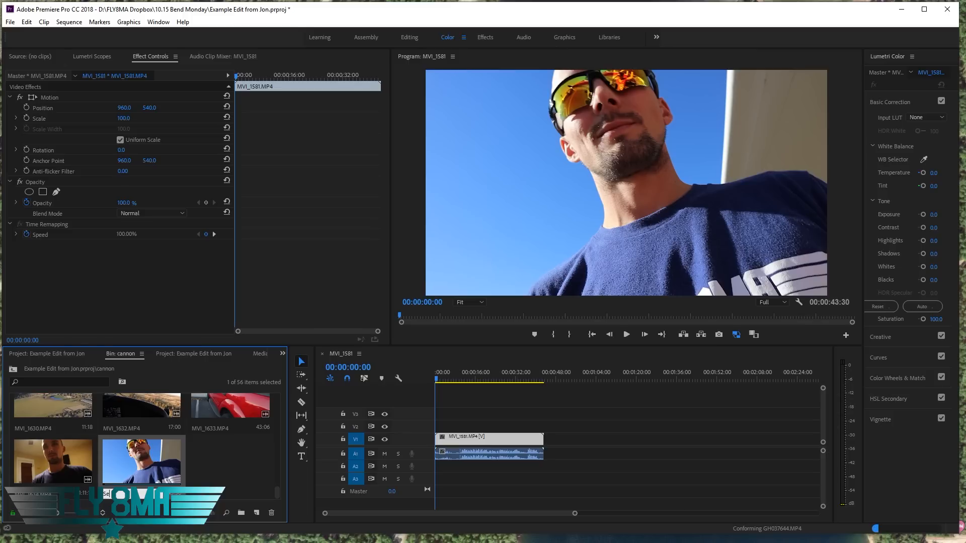
text(Sequence 10.15)
click(211, 489)
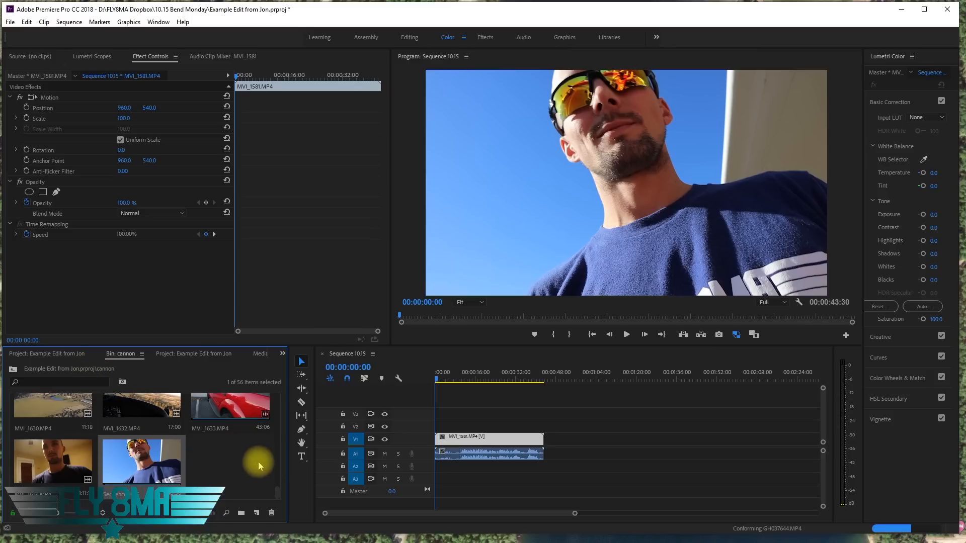
Move the MVI_1581.MP4 clip in the timeline to video track V2 and audio track A2
drag(506, 441, 500, 465)
scroll(504, 453, down, 3)
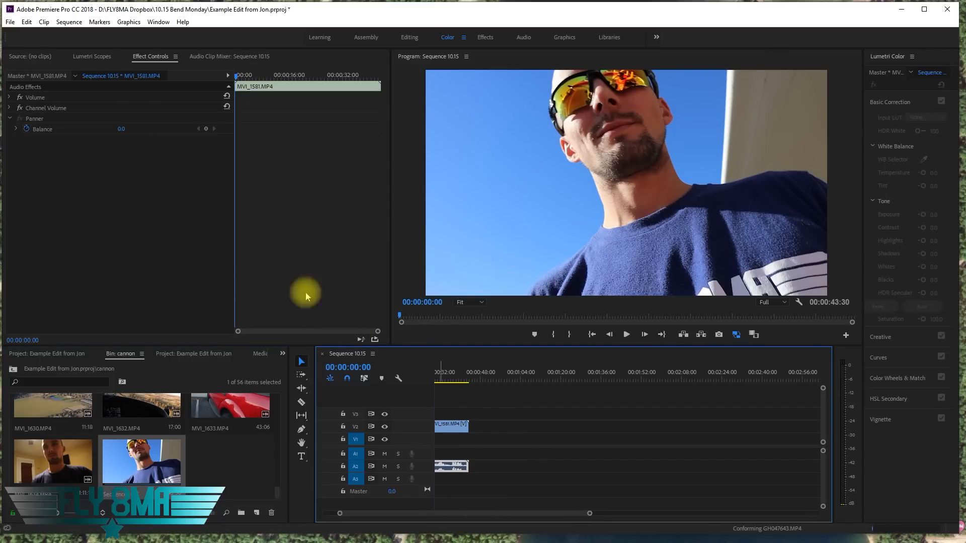
Open the project Template.prproj from the Desktop alongside the current project
click(10, 22)
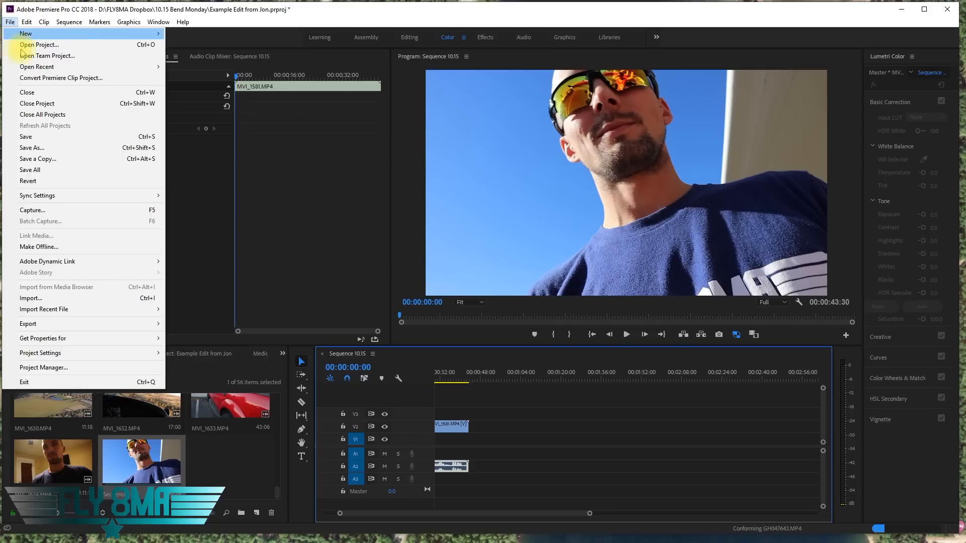
mouse_move(62, 67)
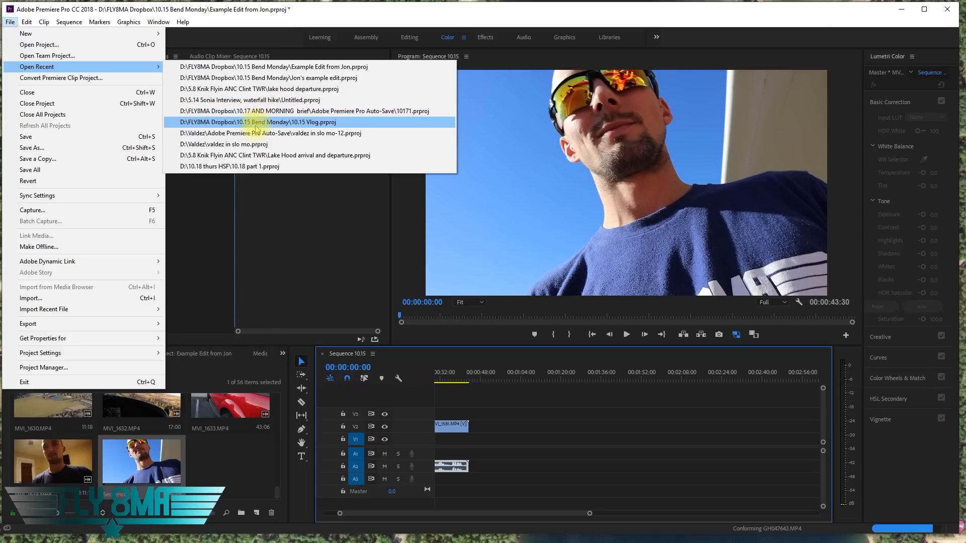
click(99, 46)
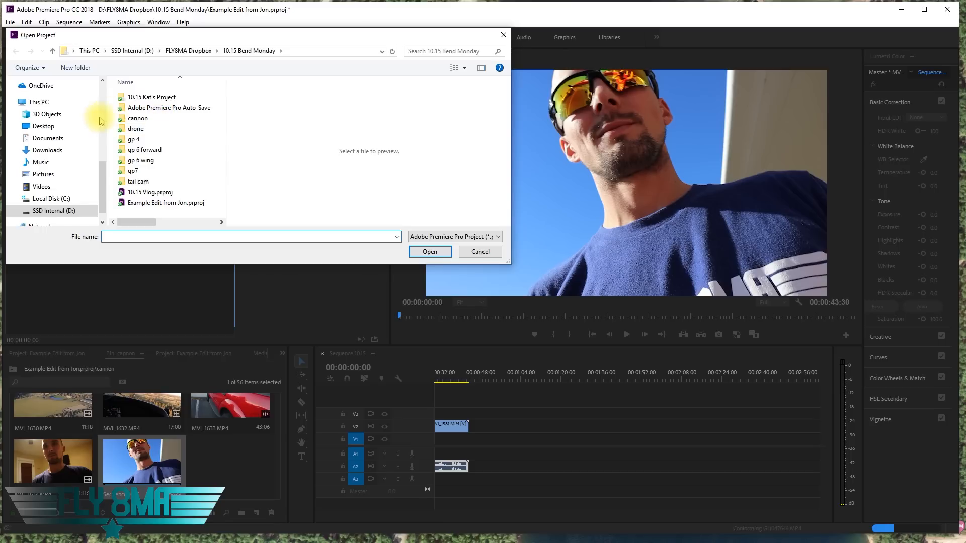
click(56, 125)
scroll(166, 146, down, 5)
scroll(162, 161, down, 6)
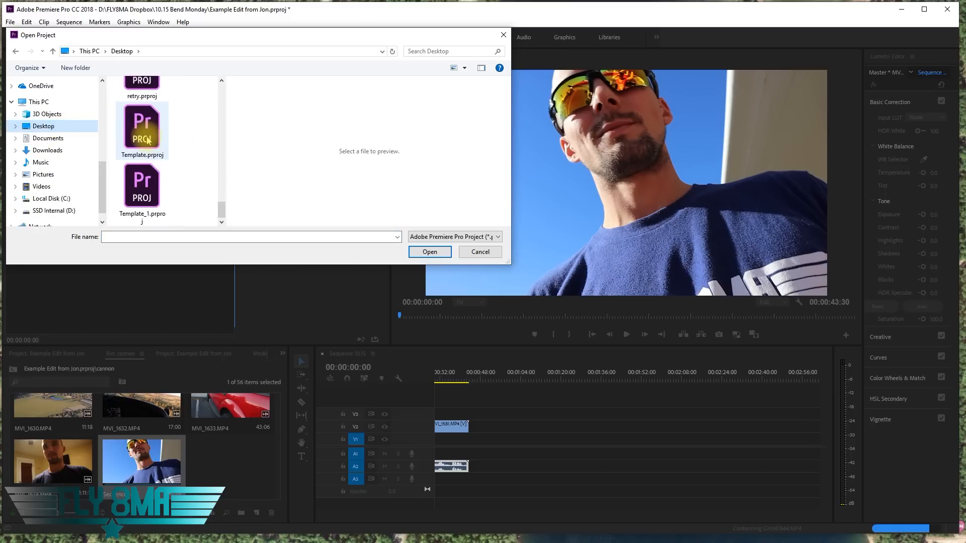
double_click(145, 135)
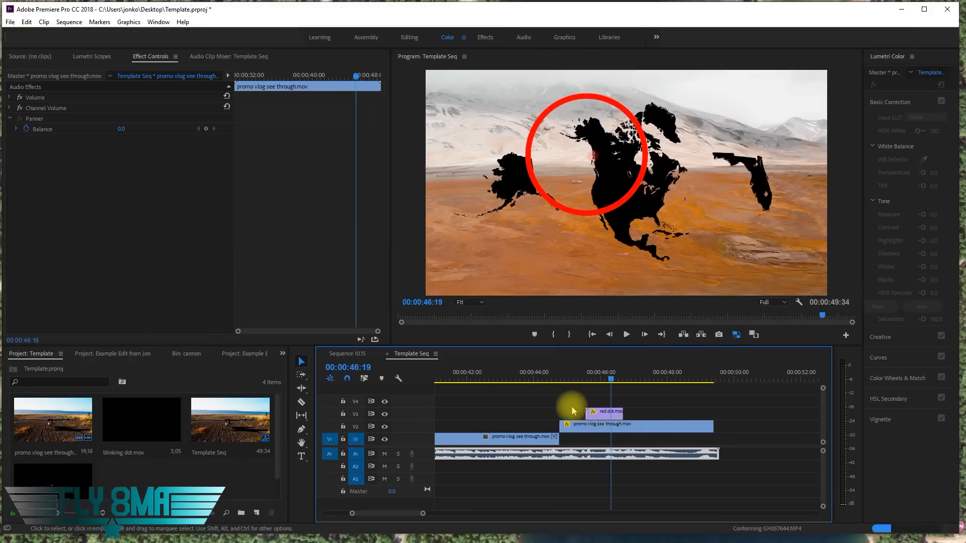
Copy the promo vlog and red dot clips from Template Seq into Sequence 10.15, after the MVI_1581.MP4 clip
drag(657, 396, 534, 417)
scroll(508, 454, up, 2)
scroll(533, 454, down, 2)
scroll(532, 451, down, 2)
mouse_move(538, 377)
mouse_down()
mouse_move(572, 376)
mouse_move(523, 376)
mouse_up()
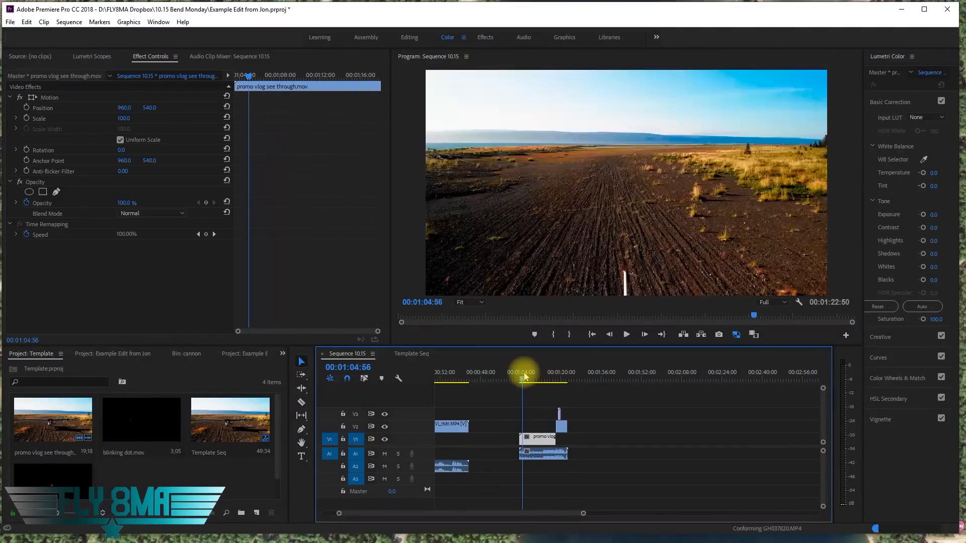
At 00:01:19:12, move the red dot down the west coast of the North America map, and save the project
scroll(543, 425, up, 2)
click(565, 377)
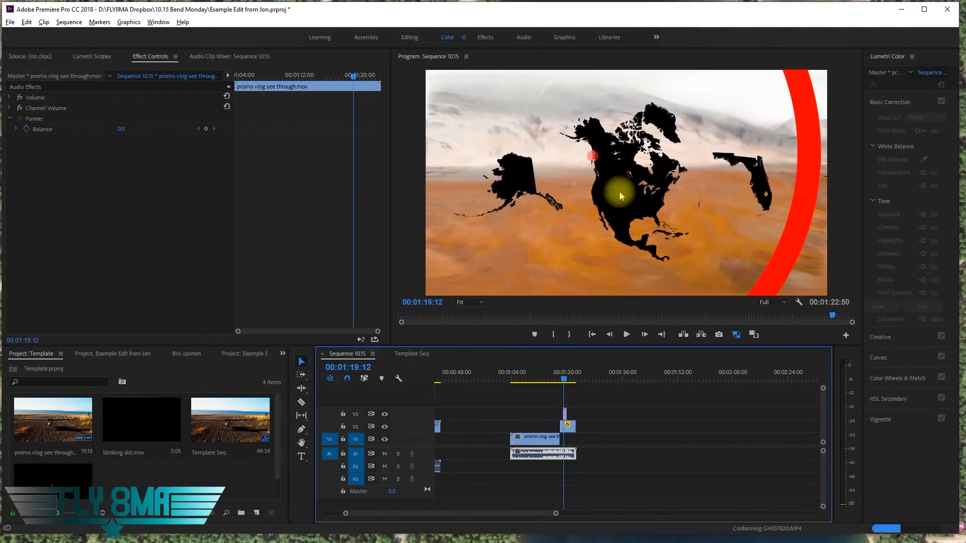
click(616, 191)
drag(608, 211, 620, 245)
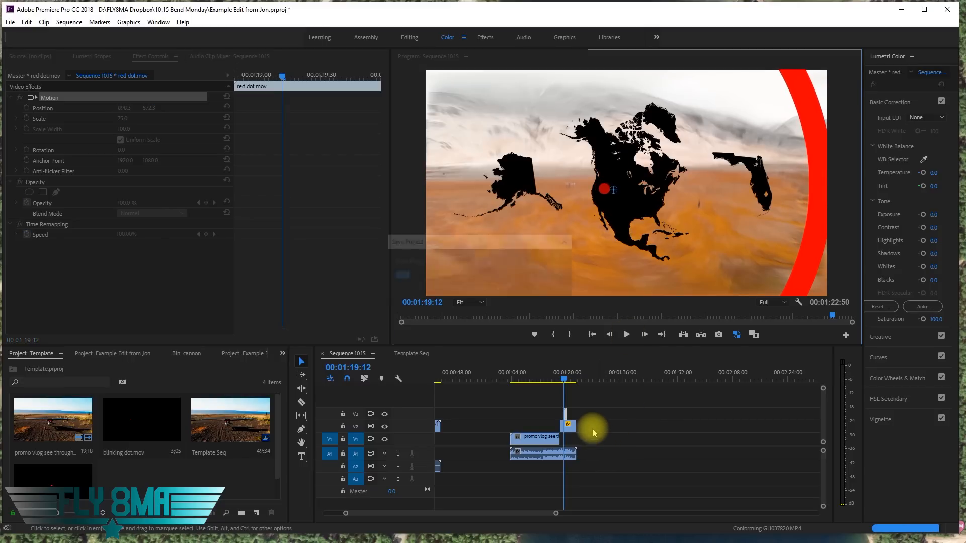
key(ctrl+s)
scroll(525, 437, down, 3)
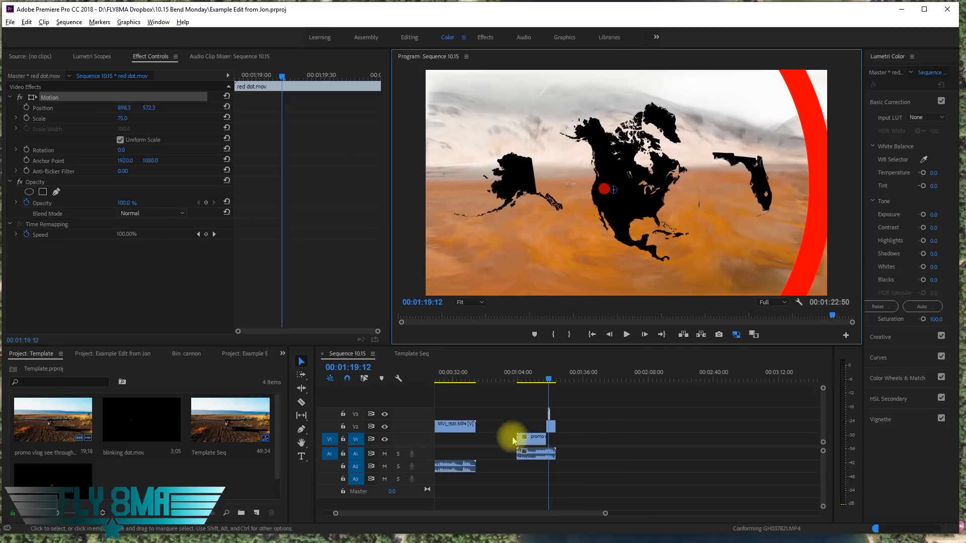
Close the Template project without saving its changes
right_click(45, 356)
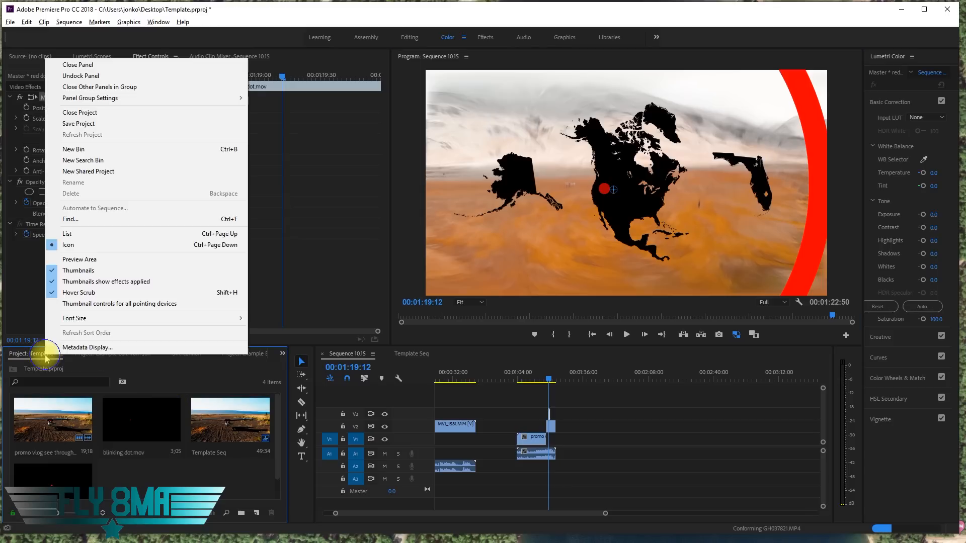
click(86, 66)
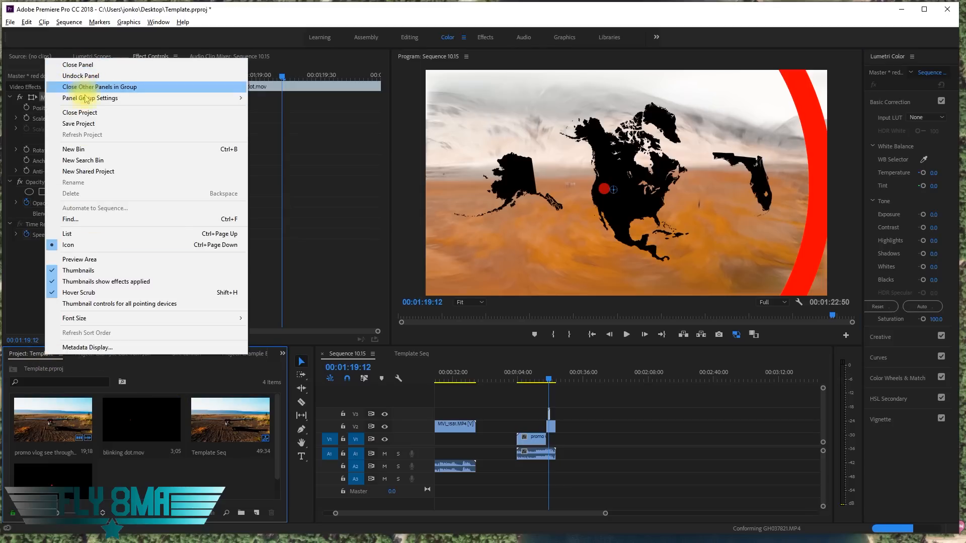
click(88, 113)
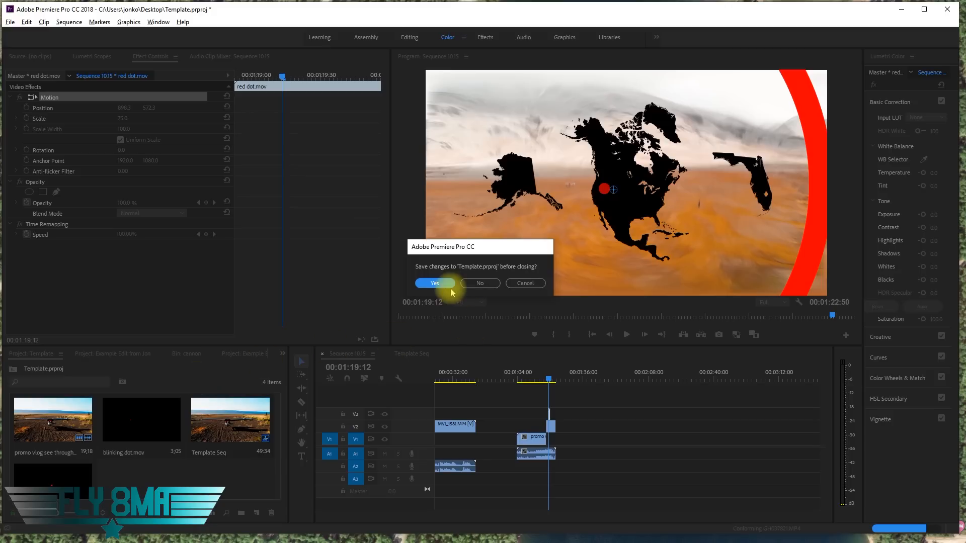
click(487, 283)
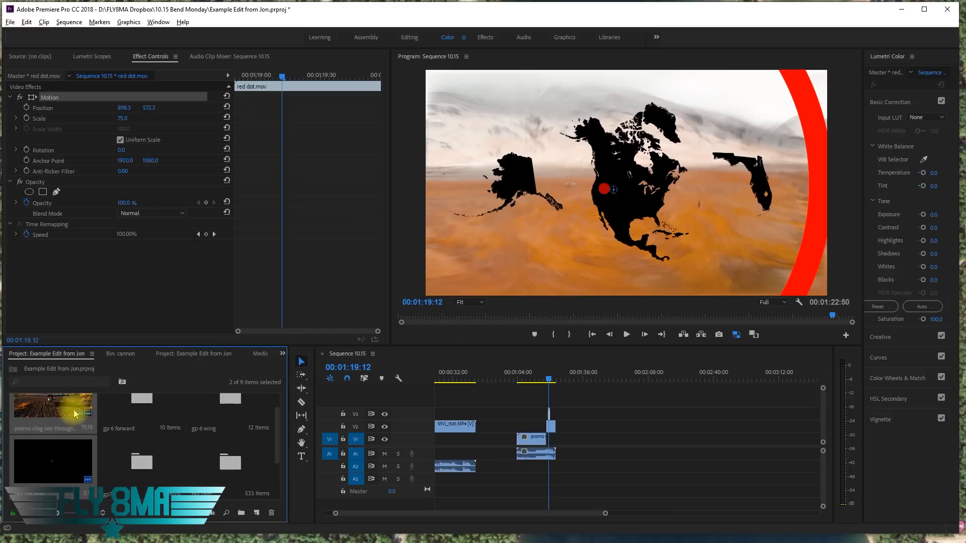
Look through the project's bins, open the tail cam bin, and browse past its photos to the video clips
scroll(80, 435, up, 2)
scroll(204, 430, down, 3)
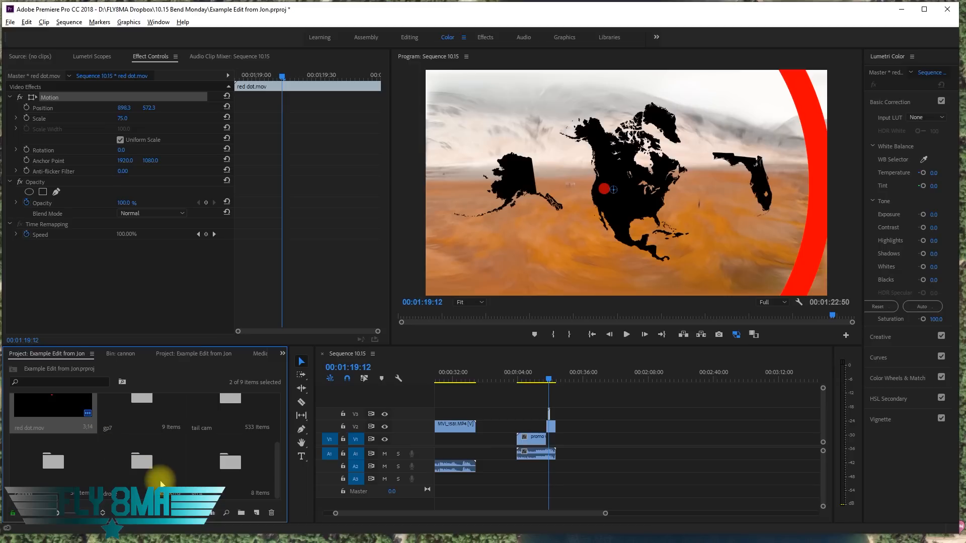
scroll(161, 484, up, 3)
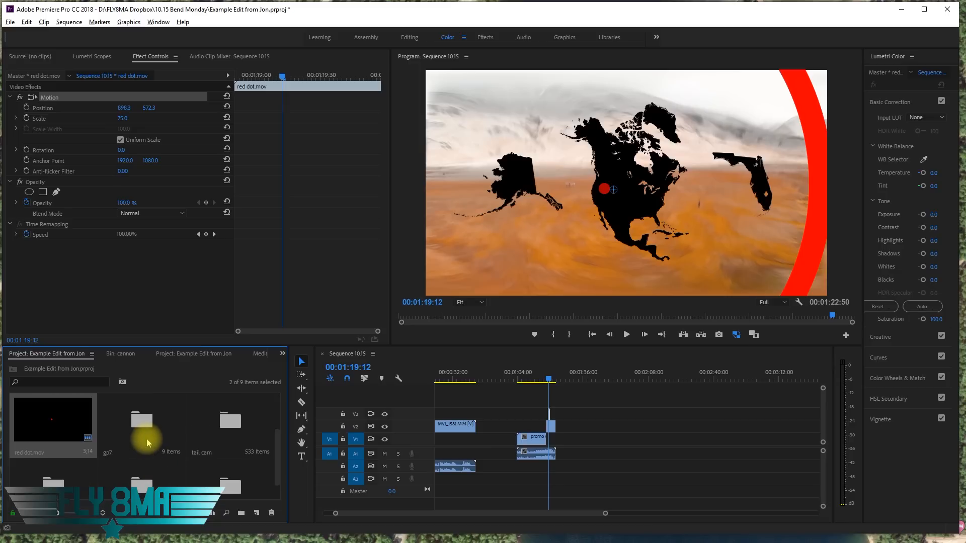
scroll(147, 439, down, 3)
double_click(227, 416)
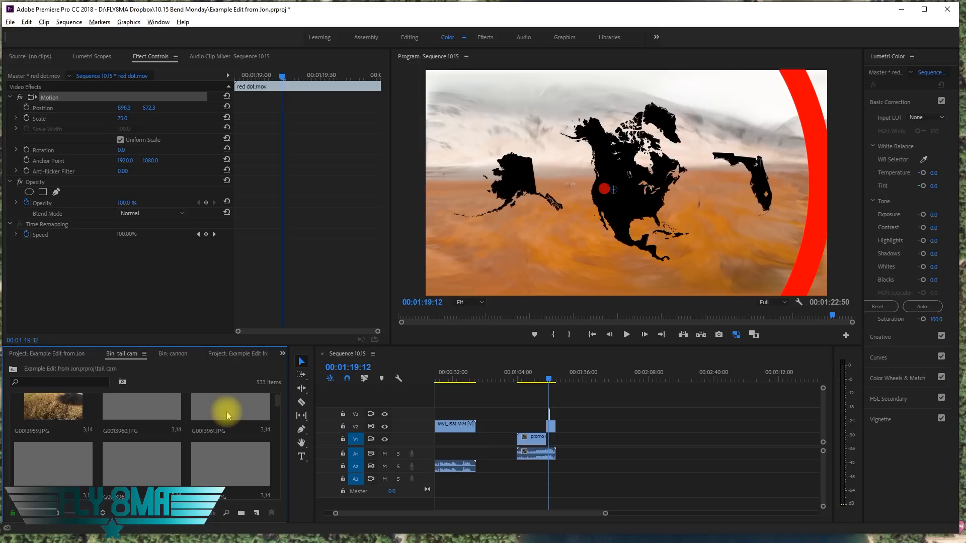
scroll(213, 437, down, 5)
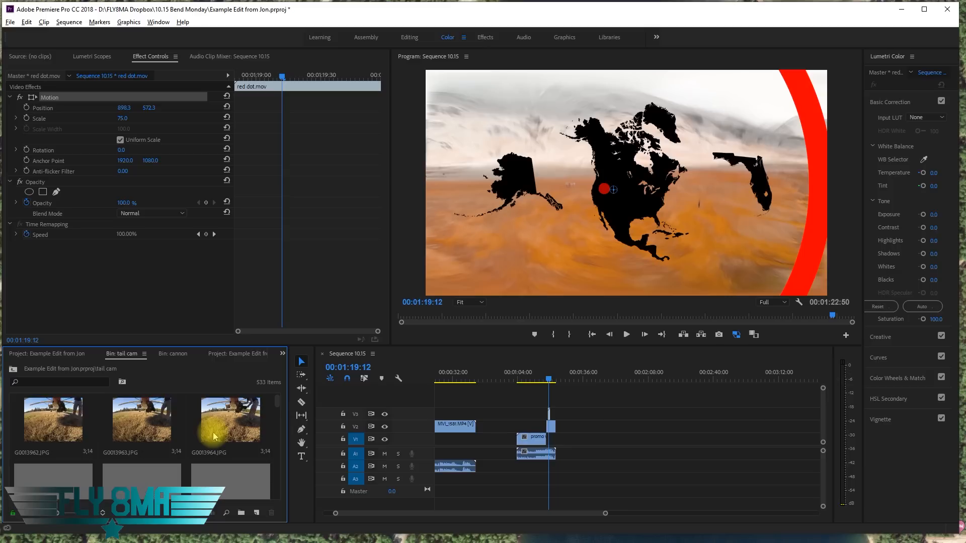
scroll(214, 437, down, 6)
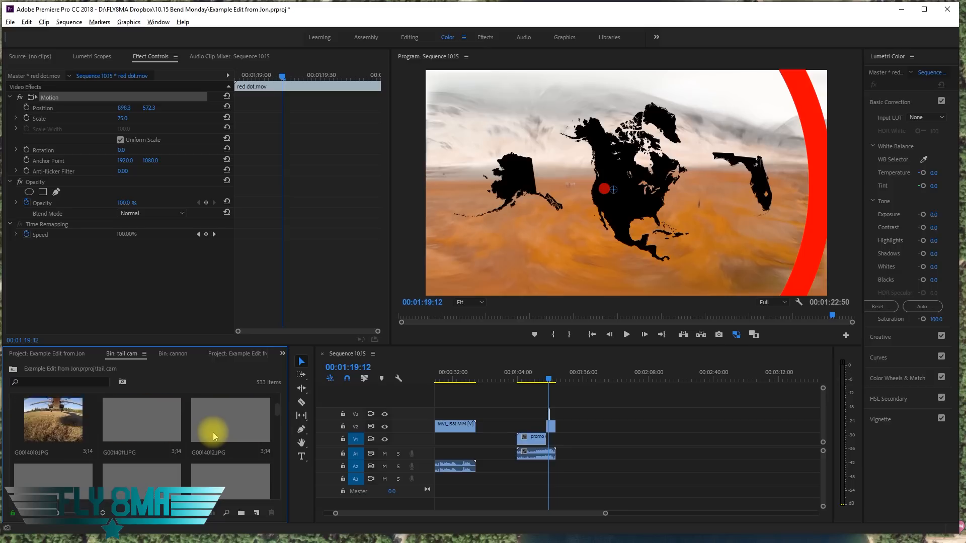
drag(276, 422, 279, 503)
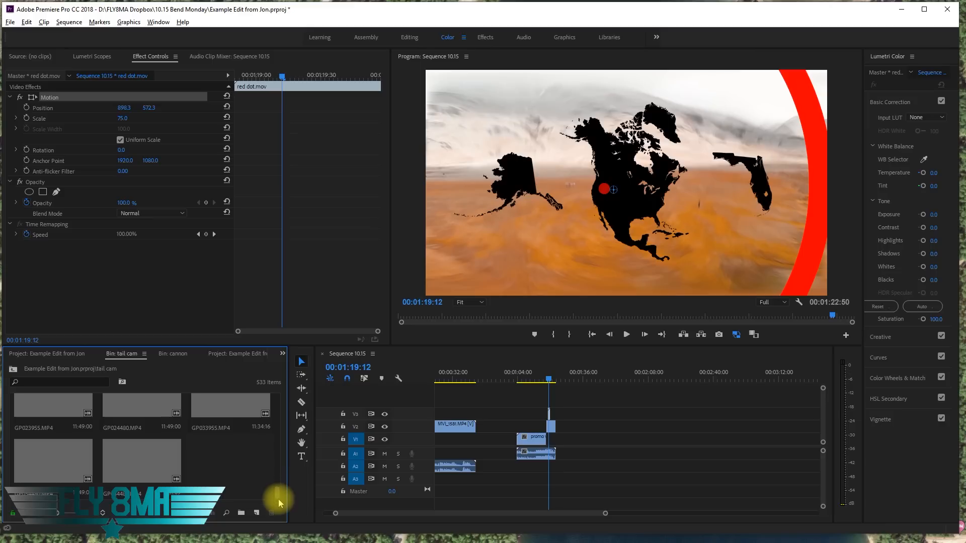
scroll(239, 470, up, 1)
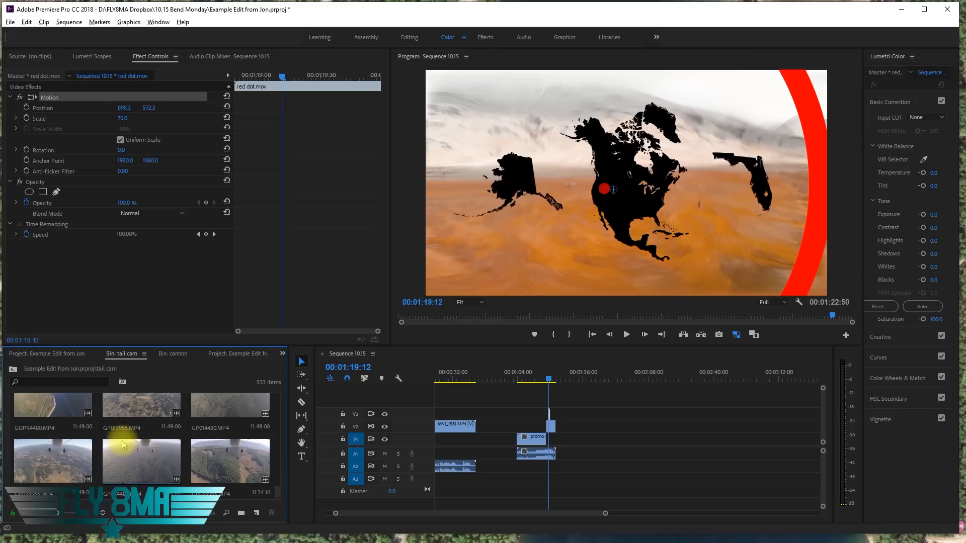
scroll(123, 445, up, 1)
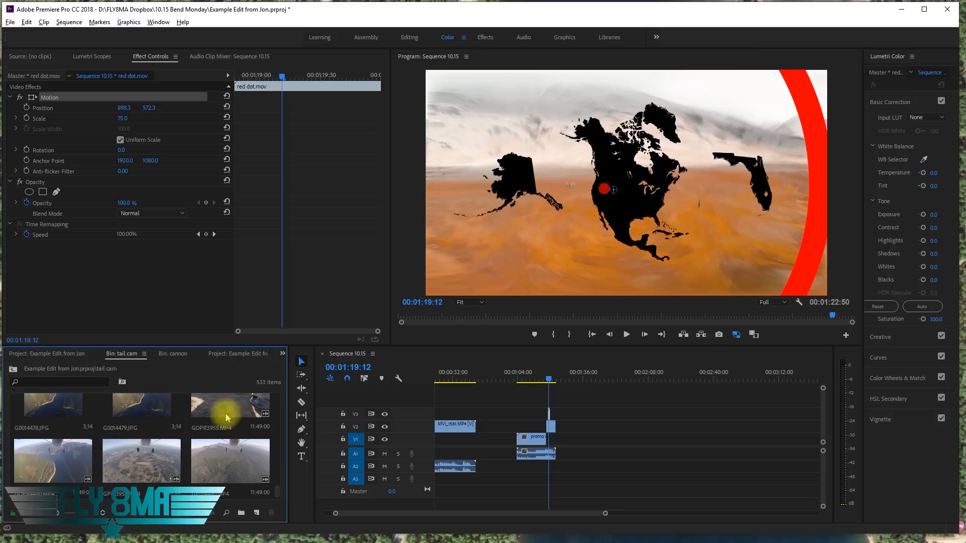
scroll(228, 418, up, 1)
Open tail cam clip GOPR3955.MP4 in the Source monitor and scrub through it to 00:00:15:24
click(230, 461)
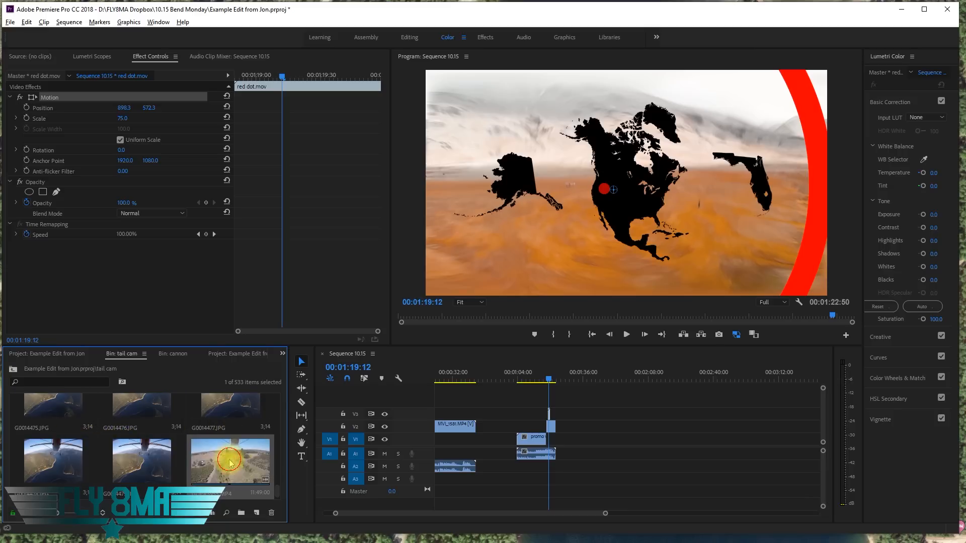
double_click(230, 462)
mouse_move(108, 313)
mouse_down()
mouse_move(3, 294)
mouse_move(118, 327)
mouse_up()
drag(186, 340, 17, 297)
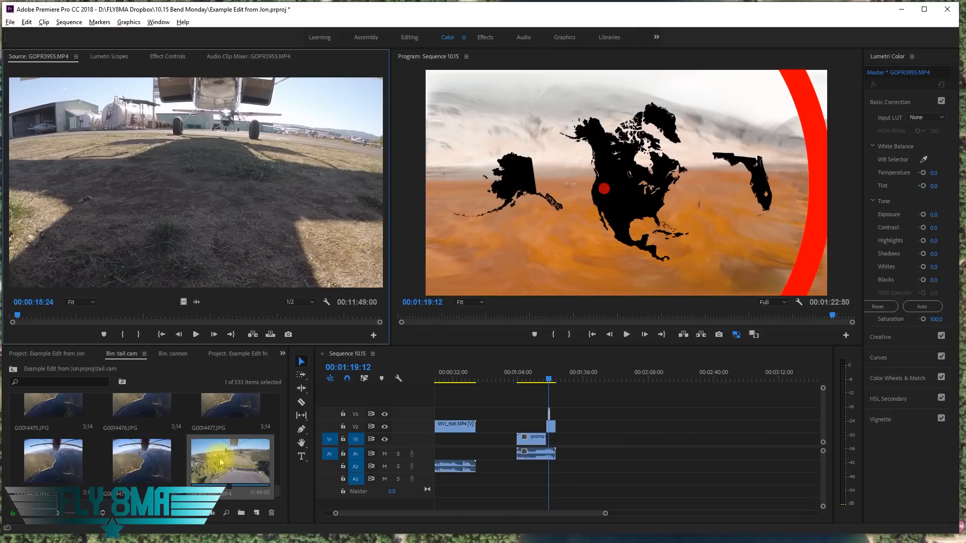
Add the tail cam clips GOPR3955, GP013955, GP023955 and GP033955 to tracks V1 and A1, after the pasted template clips
scroll(220, 462, down, 1)
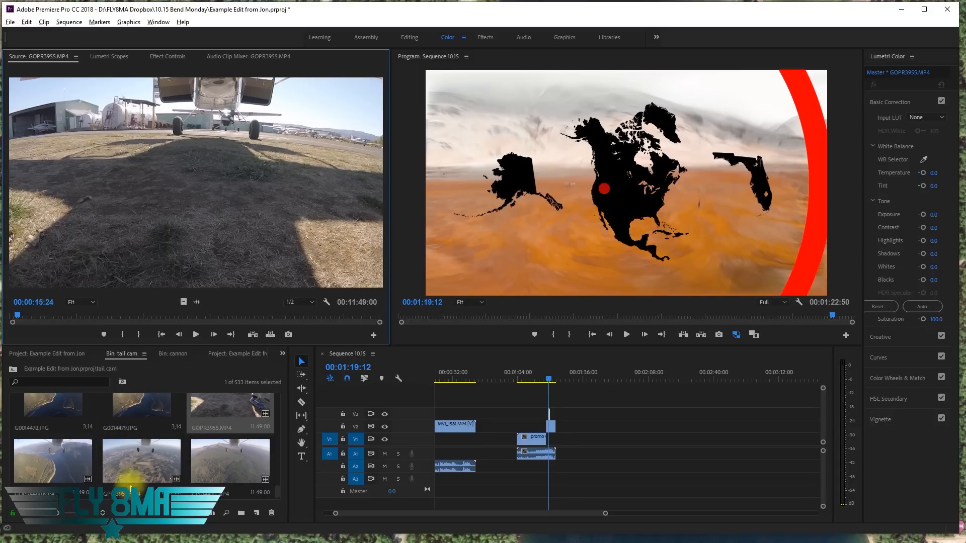
ctrl+click(133, 481)
scroll(138, 468, down, 1)
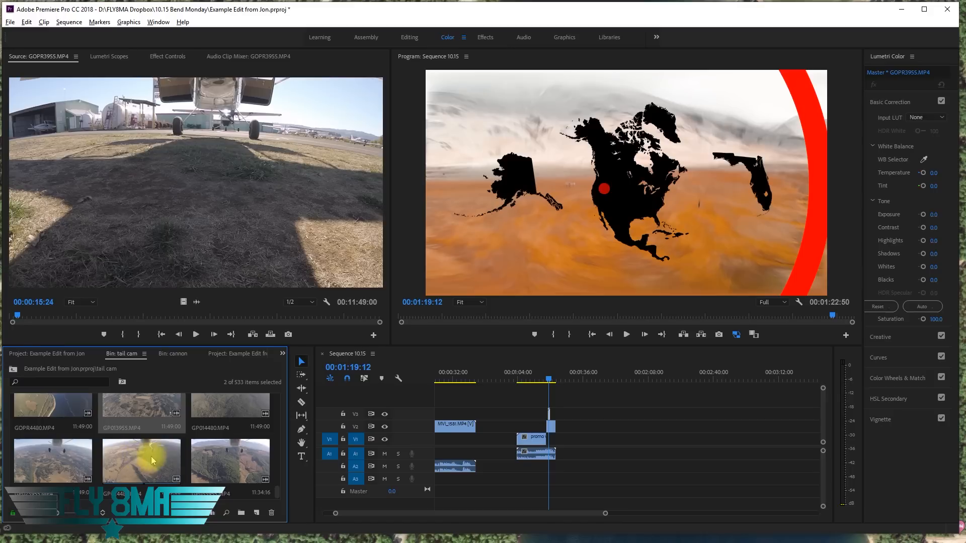
ctrl+click(54, 460)
ctrl+click(231, 464)
scroll(230, 470, down, 1)
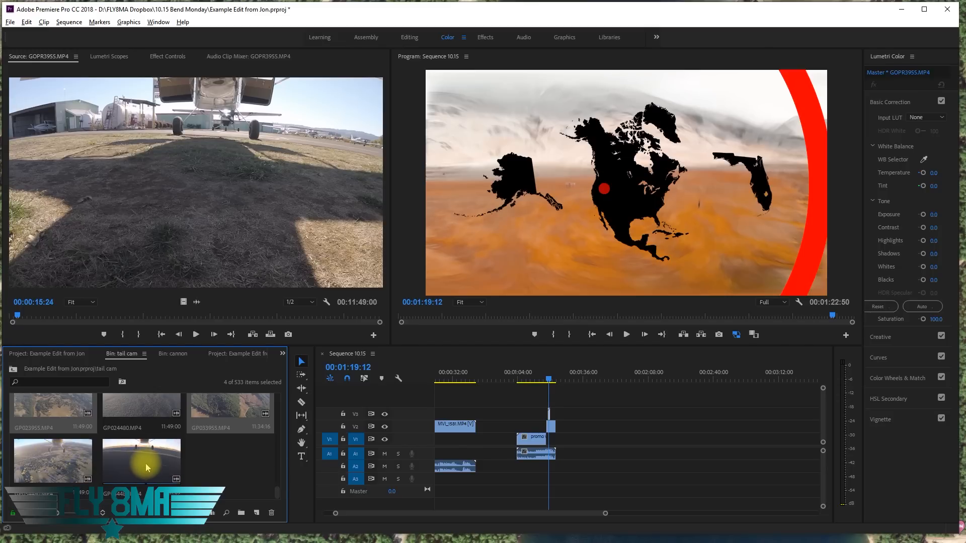
scroll(154, 465, up, 3)
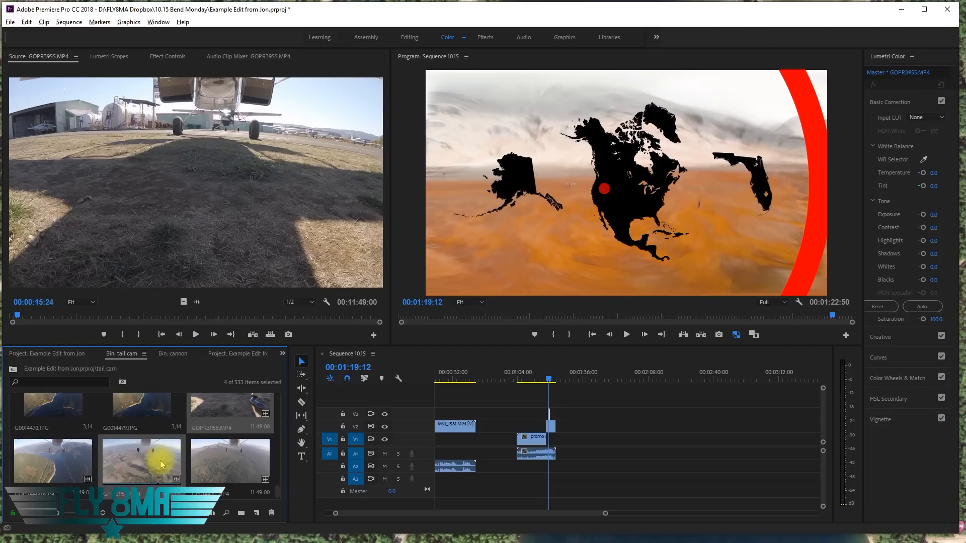
click(220, 465)
drag(220, 465, 641, 440)
scroll(596, 449, down, 9)
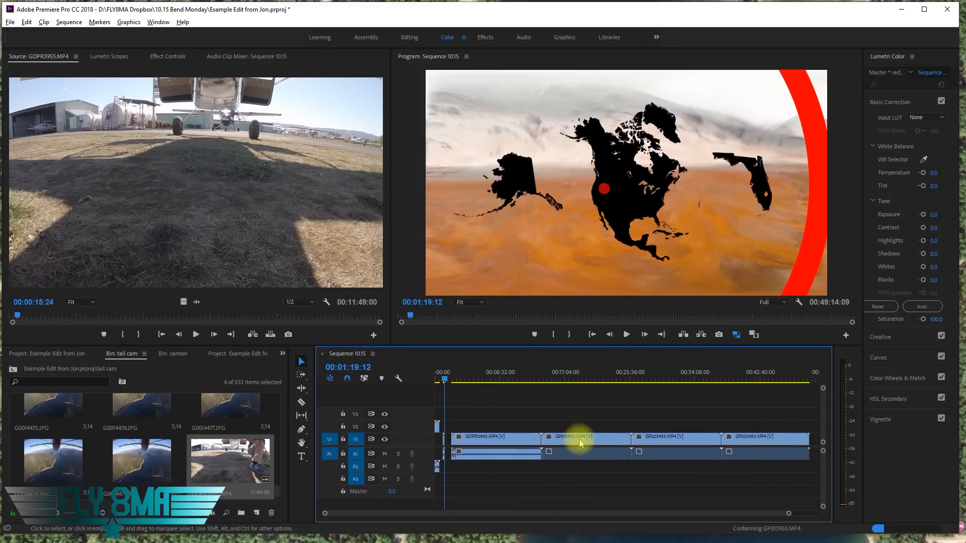
Scrub through the beginning of the GOPR3955.MP4 clip in Sequence 10.15, ending at 00:02:30:56
scroll(443, 446, up, 7)
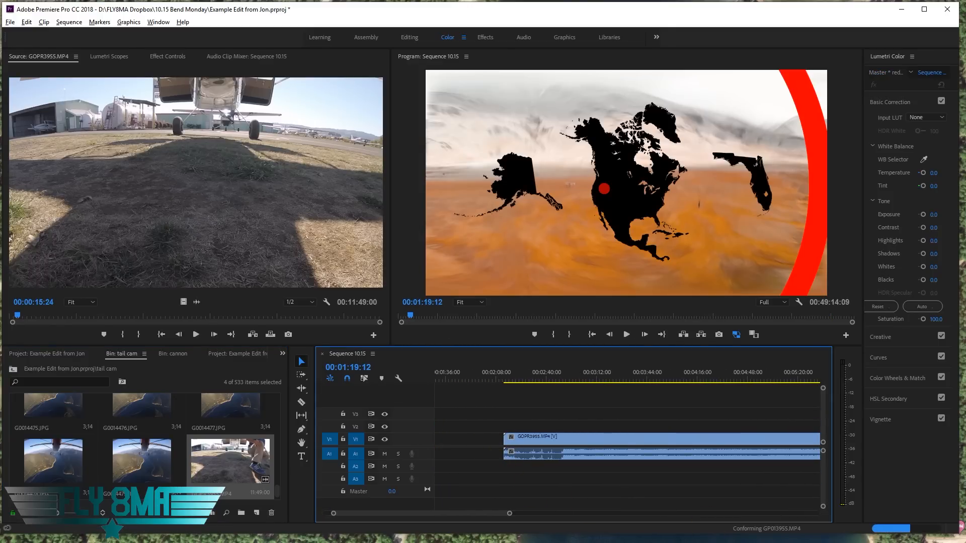
click(513, 375)
drag(523, 380, 556, 380)
key(minus)
key(minus)
key(minus)
key(minus)
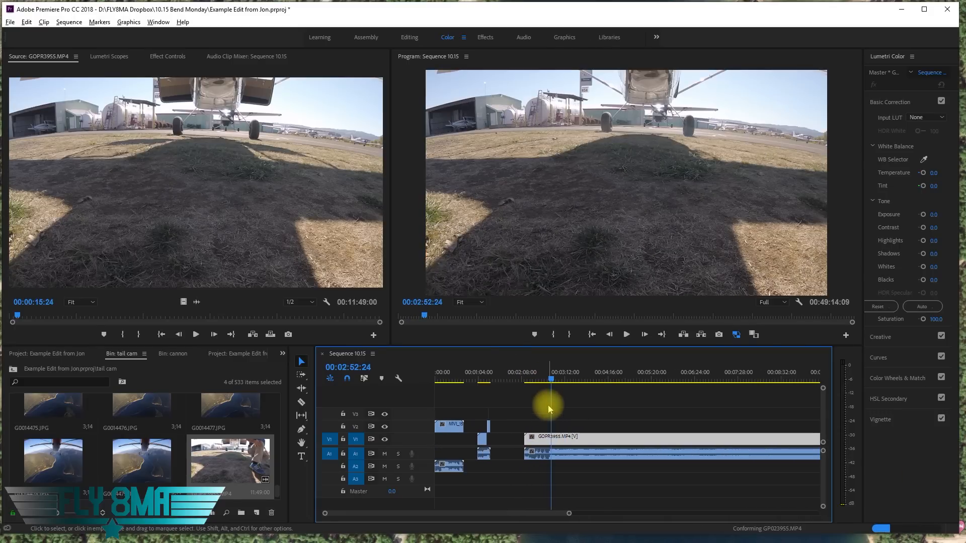
click(521, 378)
drag(522, 381, 514, 380)
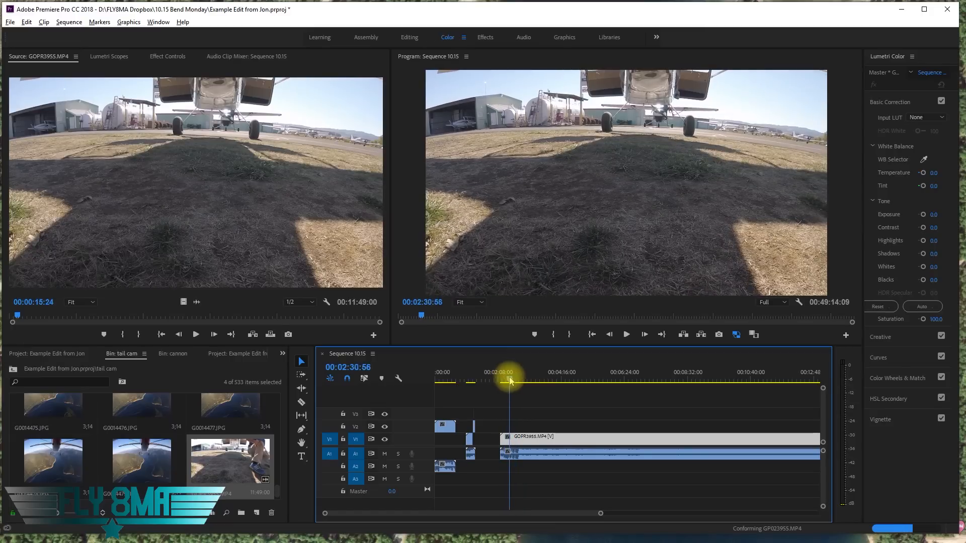
Play the GOPR3955.MP4 tail cam clip in Sequence 10.15 up to the engine start and cut it at 00:02:49:46
key(space)
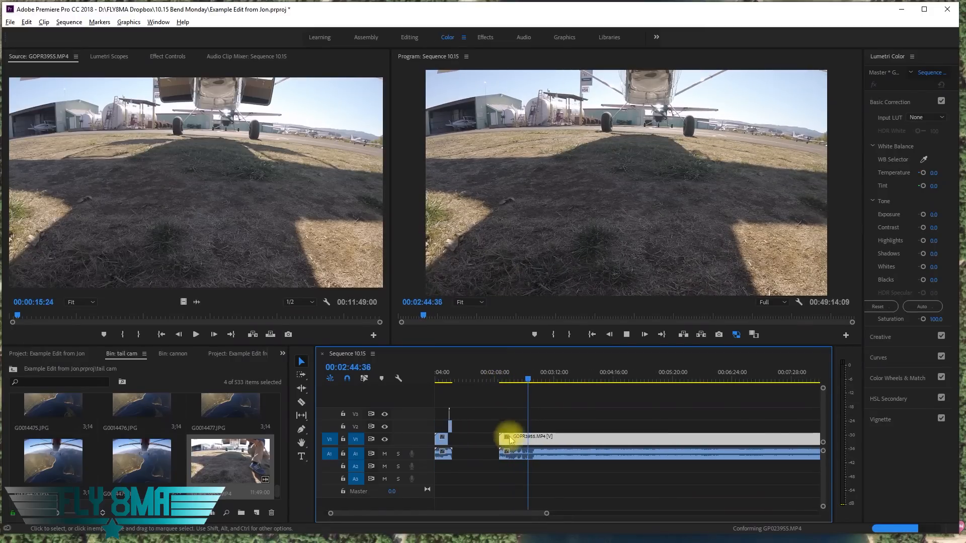
key(equal)
key(equal)
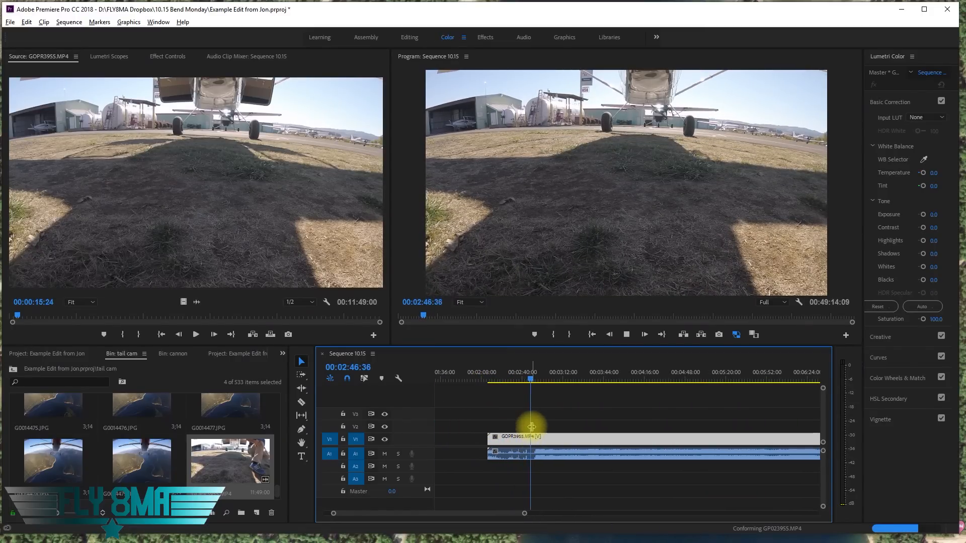
key(equal)
key(equal)
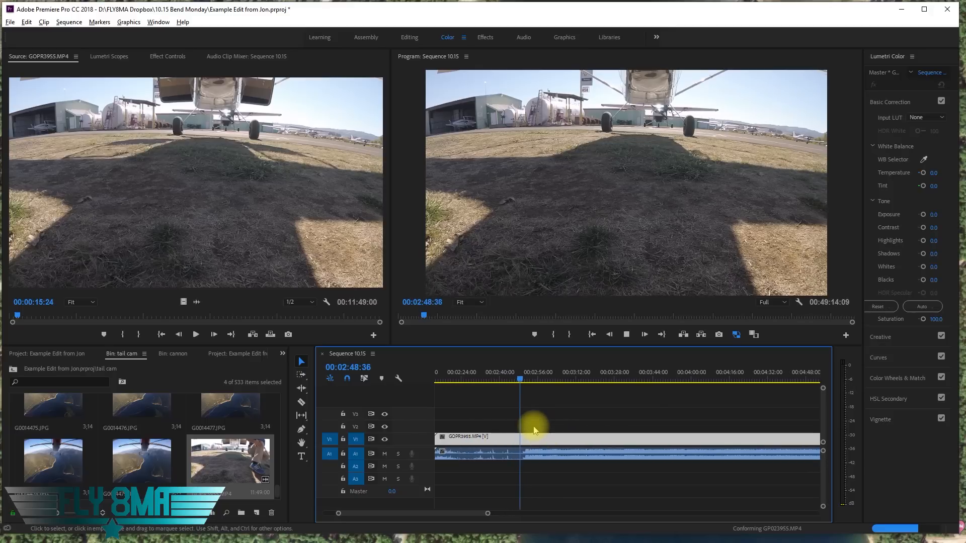
key(space)
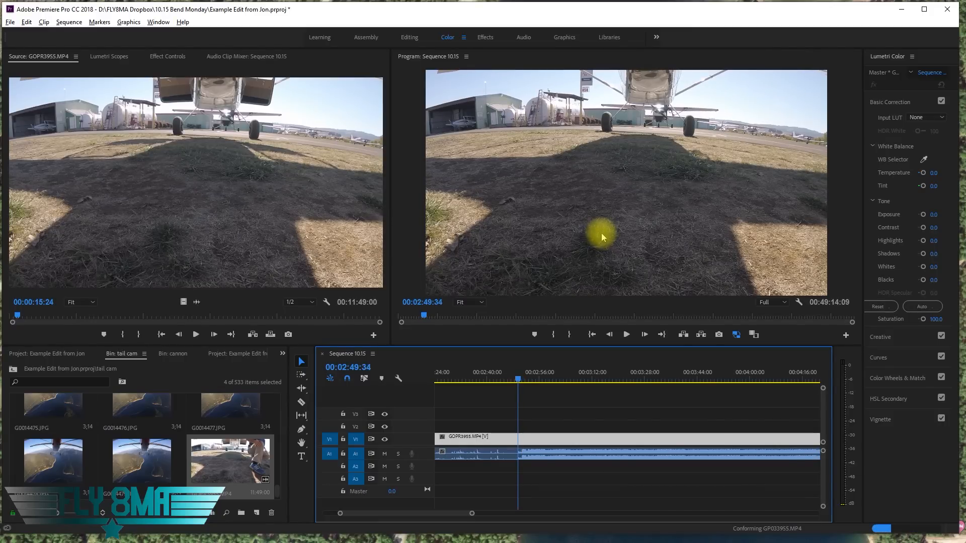
key(c)
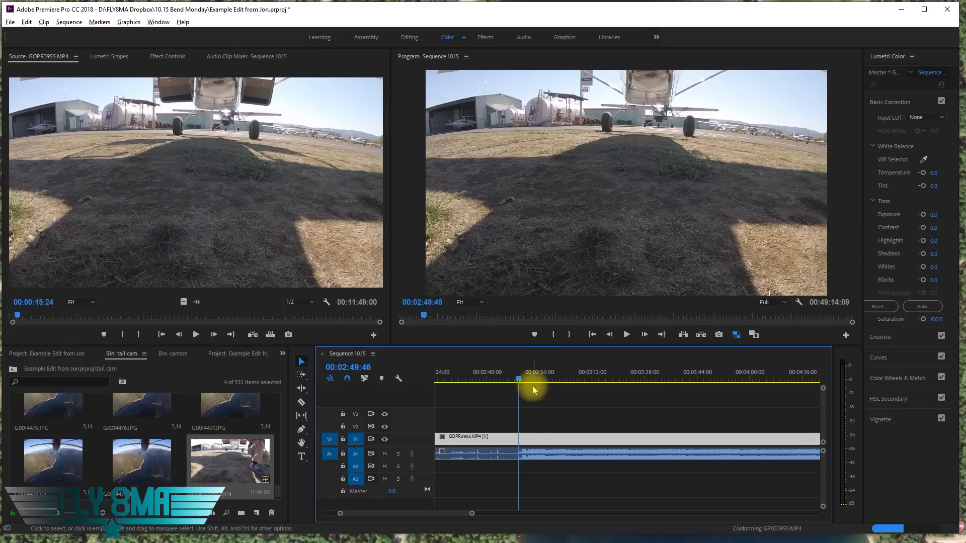
click(523, 442)
key(v)
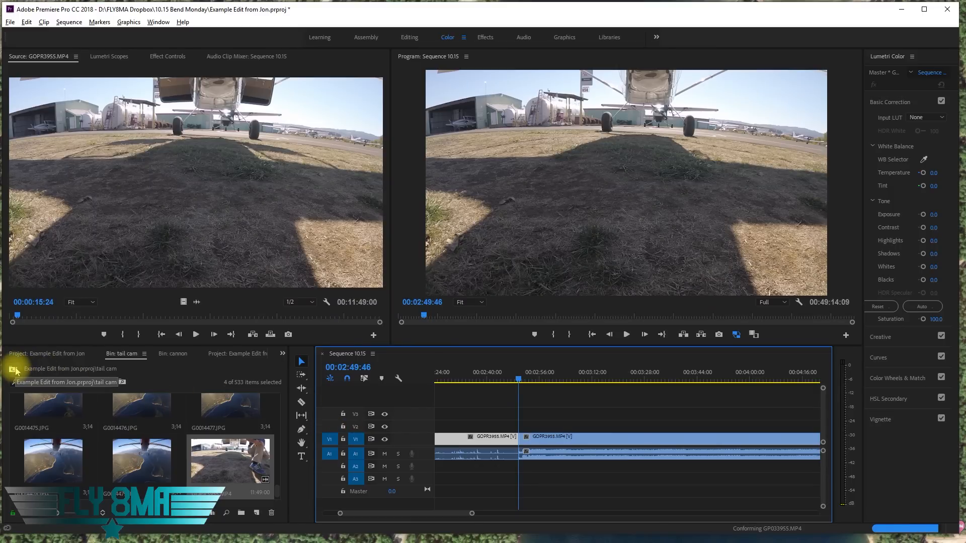
Open the gp 6 wing bin with a taller project area, and view GH017820.MP4 in the Source monitor from 00:00:00:00
click(12, 370)
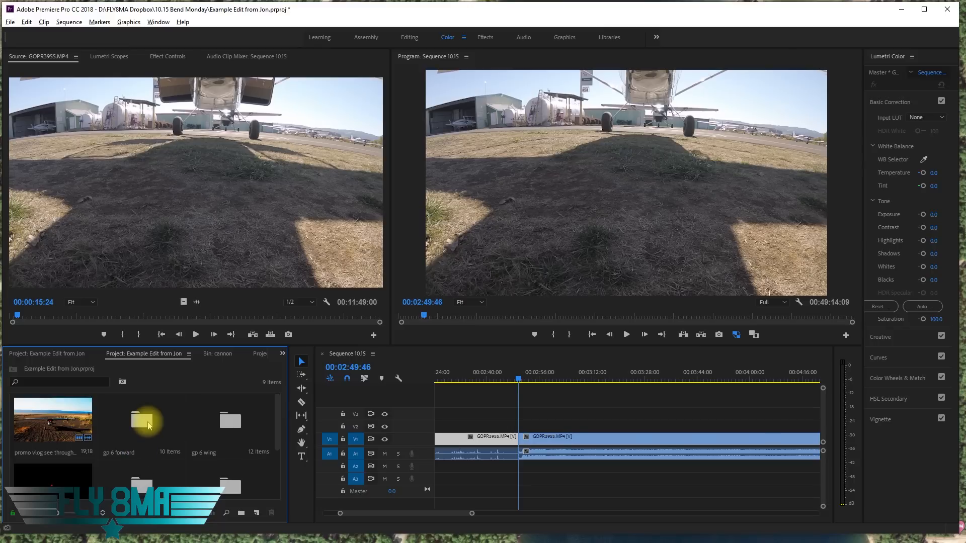
double_click(228, 431)
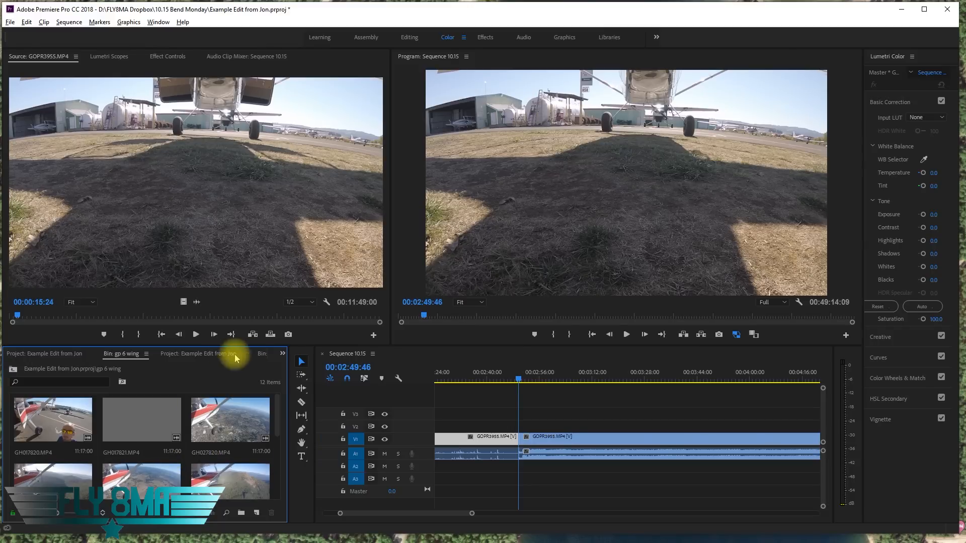
drag(244, 345, 254, 293)
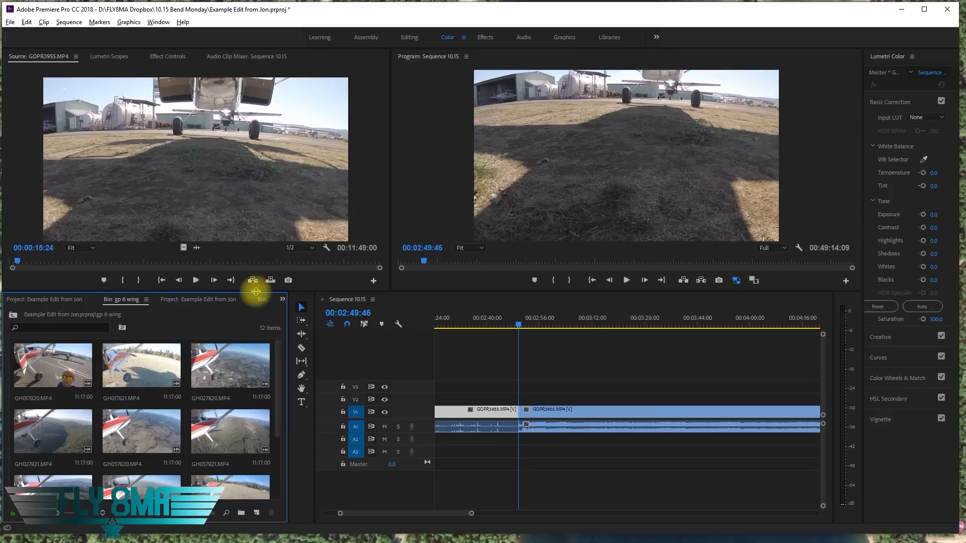
double_click(58, 364)
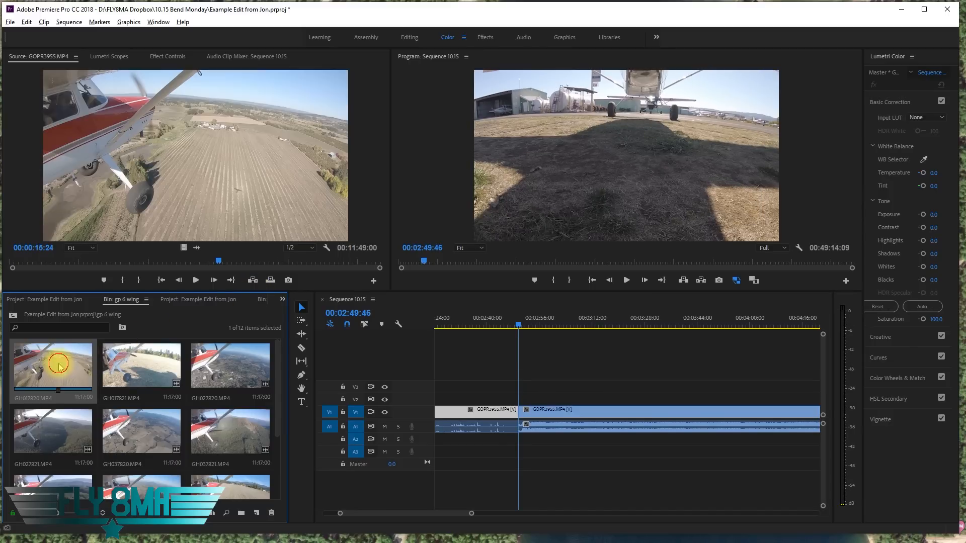
drag(103, 259, 7, 259)
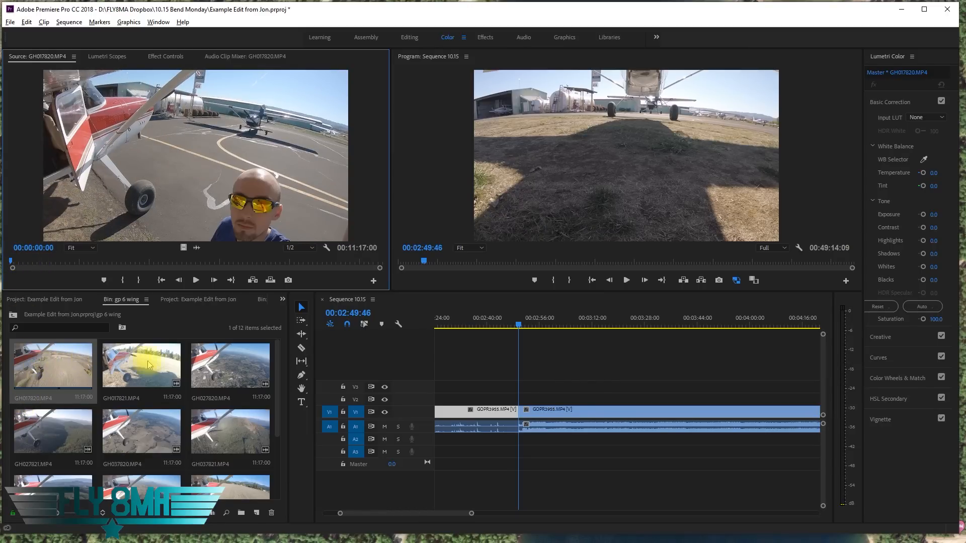
Add the wing cam clips GH017820, GH027820, GH037820, GH047820 and GH057820 to tracks V2 and A2, above the tail cam clips
ctrl+click(235, 369)
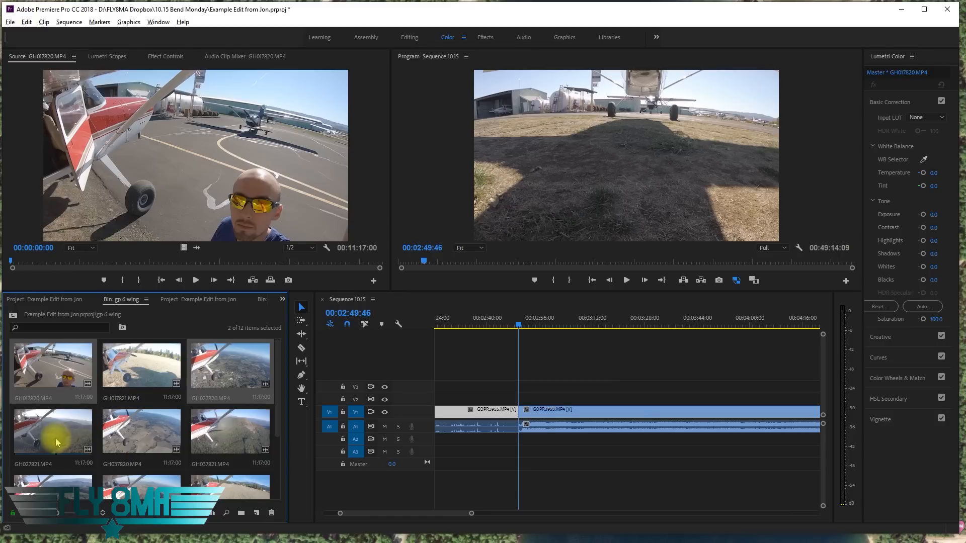
ctrl+click(143, 431)
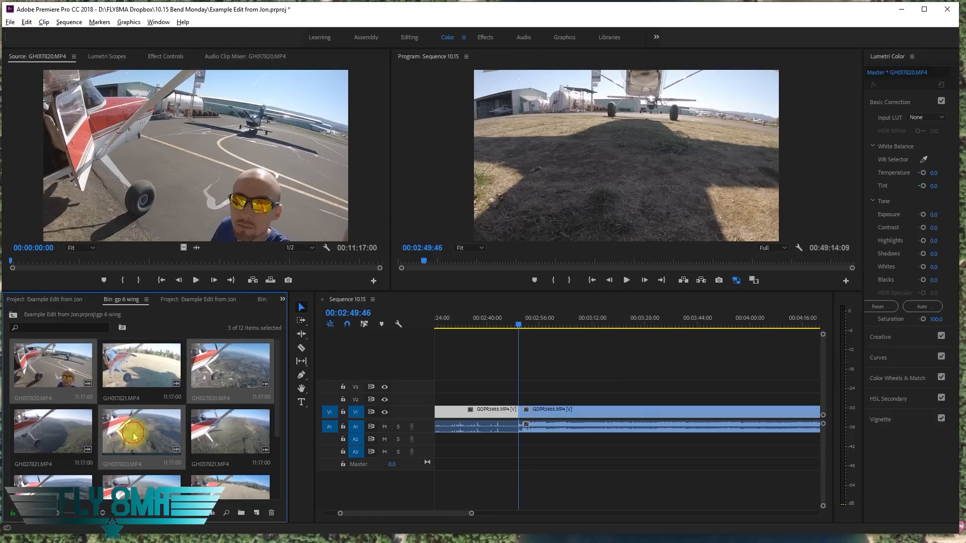
scroll(141, 443, down, 1)
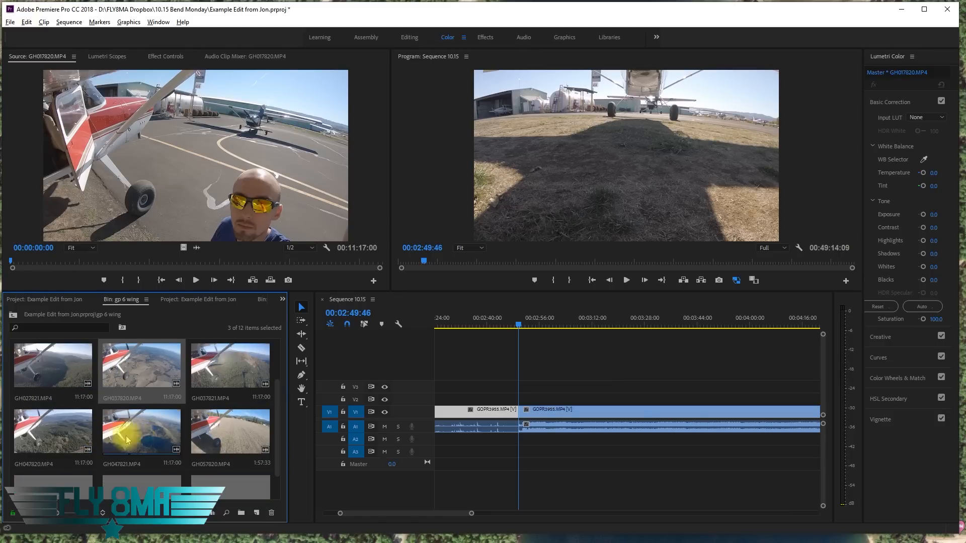
ctrl+click(50, 431)
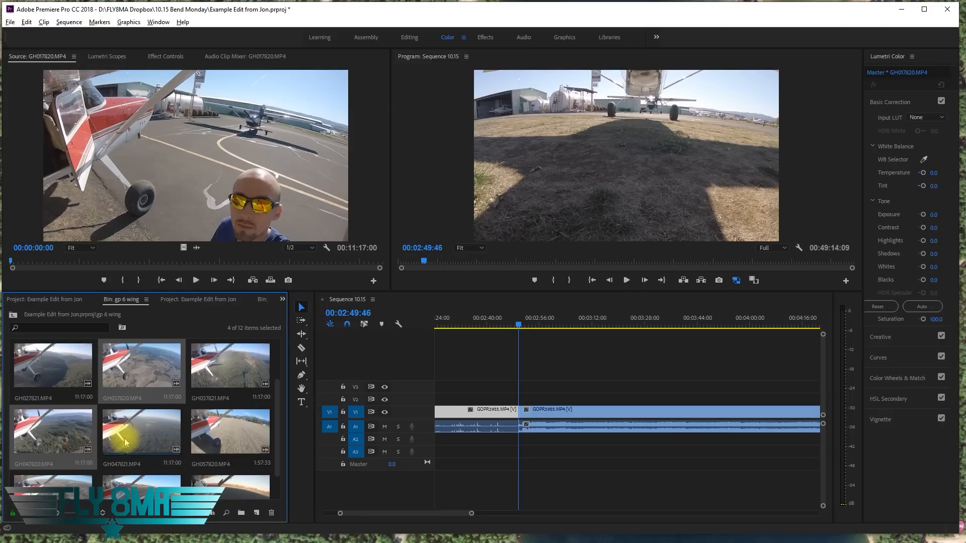
scroll(160, 435, down, 1)
ctrl+click(231, 401)
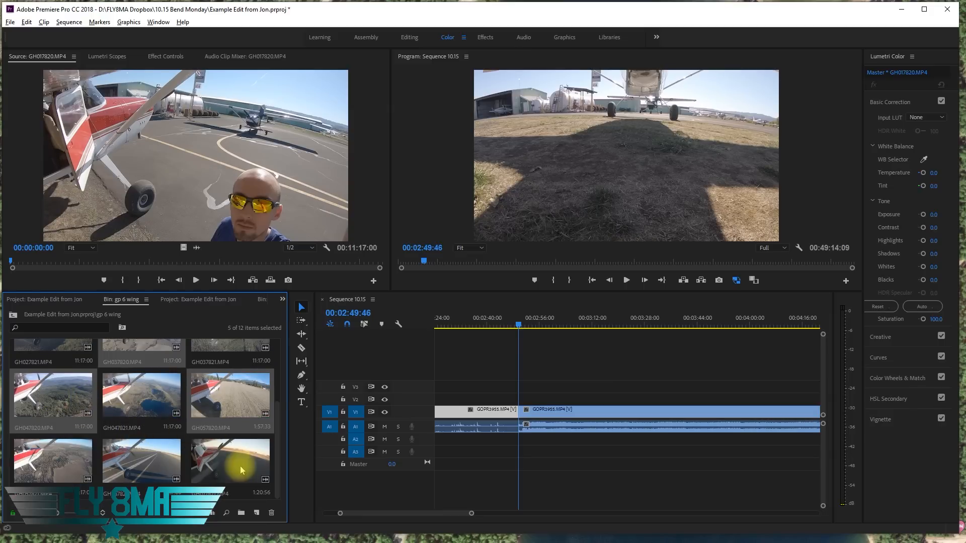
scroll(103, 455, up, 3)
drag(72, 385, 448, 398)
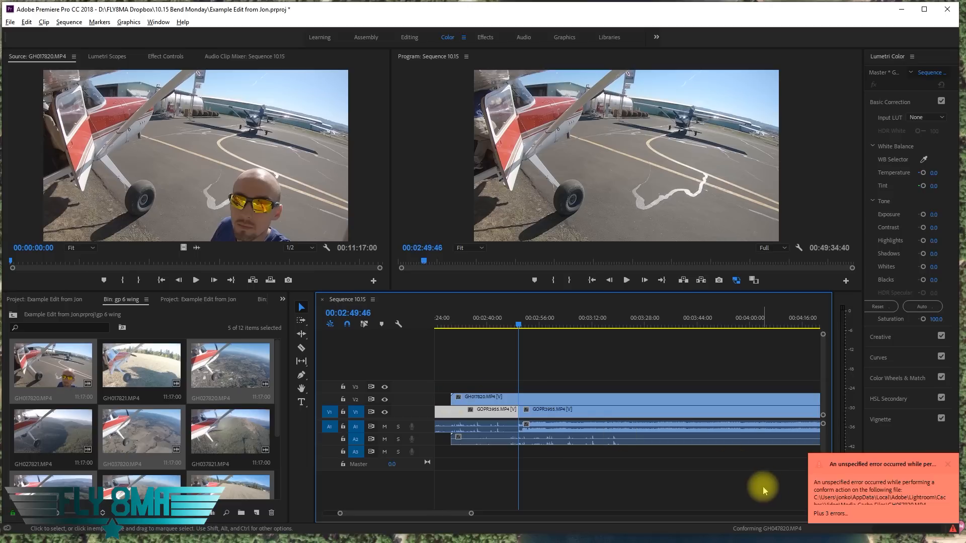
Review the conform errors in an enlarged Events window, clear all of them, and close the window
click(949, 465)
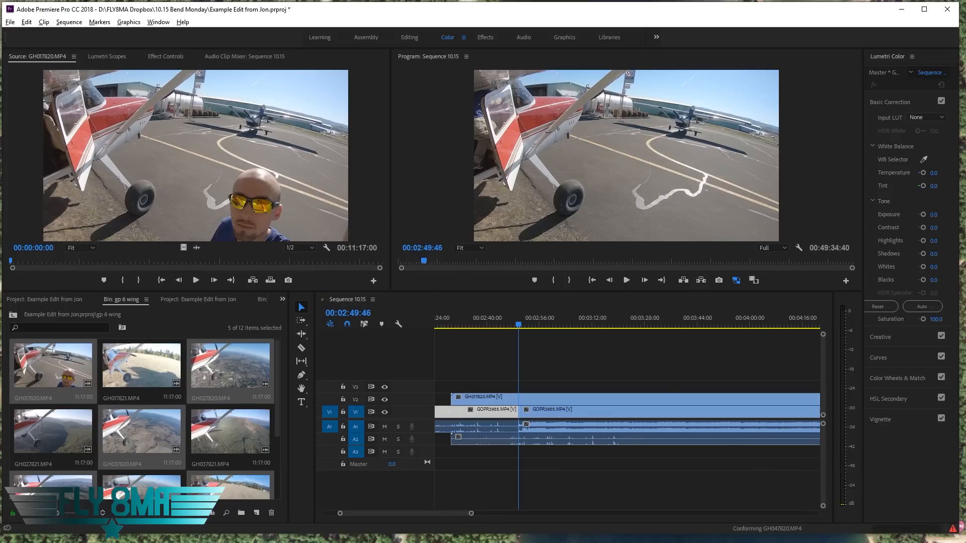
drag(0, 35, 564, 150)
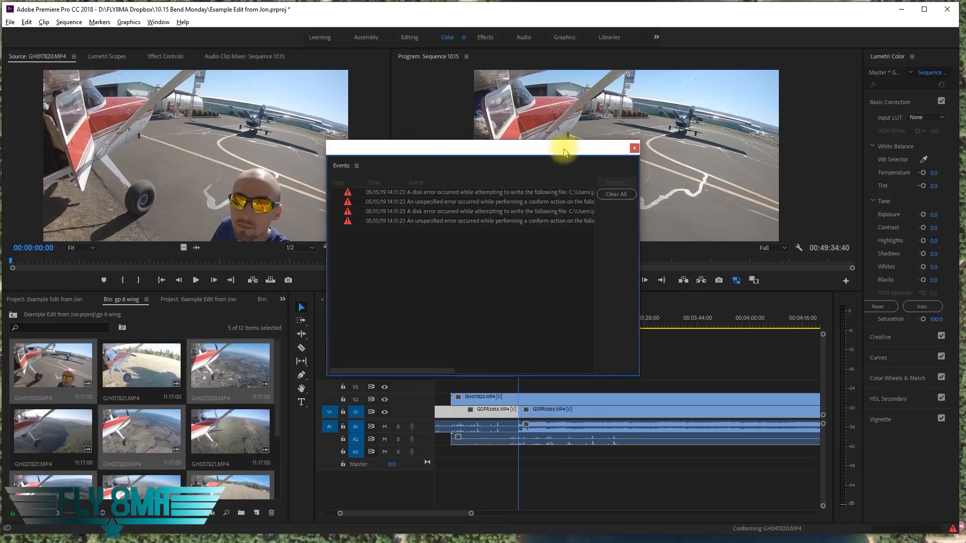
click(489, 215)
click(498, 202)
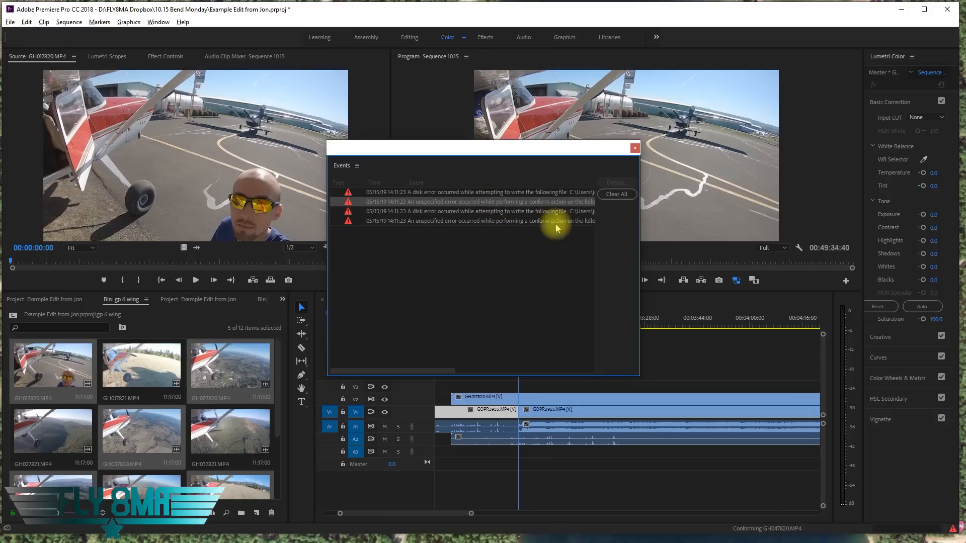
drag(639, 247, 949, 263)
drag(884, 147, 673, 96)
click(730, 136)
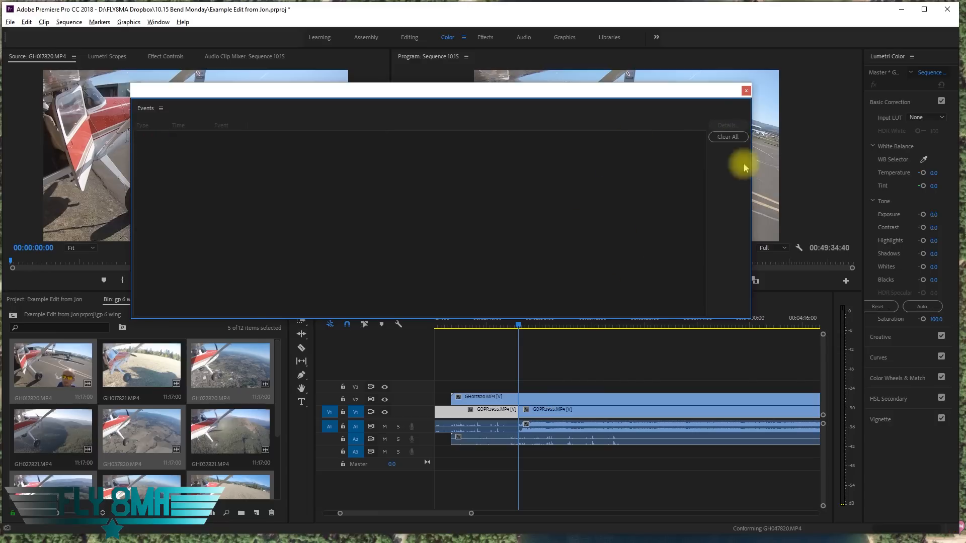
click(745, 90)
Select the wing cam clips on V2 and A2 and shift them slightly earlier over the tail cam clips
scroll(553, 392, down, 5)
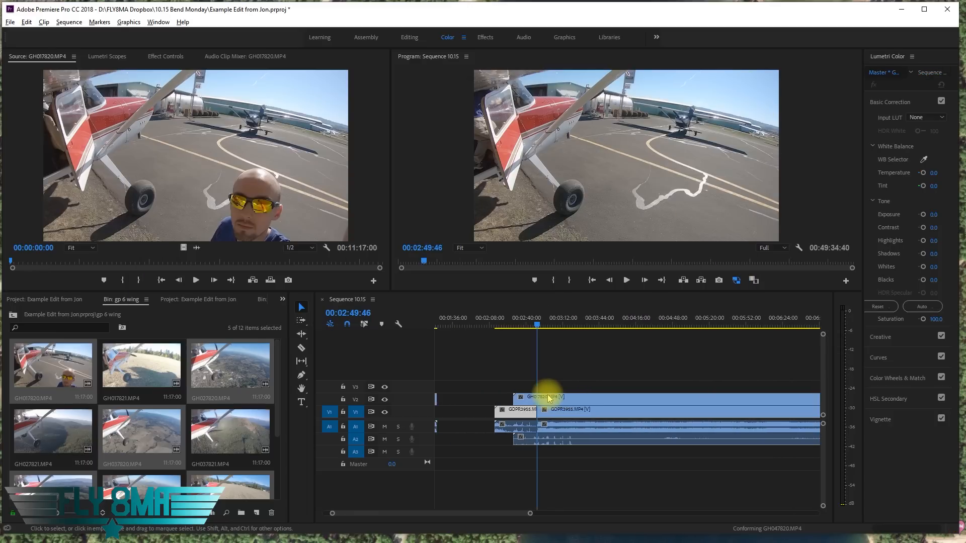
scroll(554, 397, down, 6)
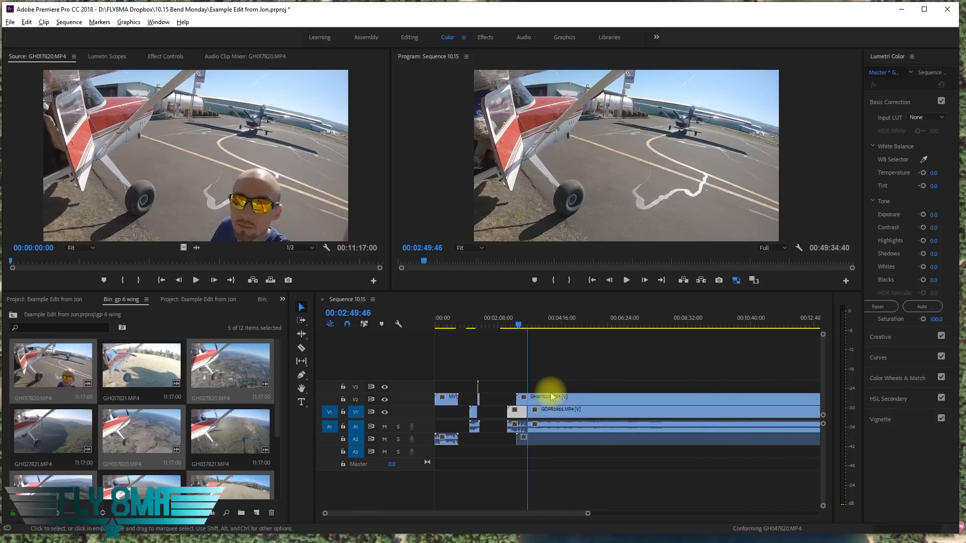
drag(505, 368, 464, 427)
scroll(473, 419, up, 6)
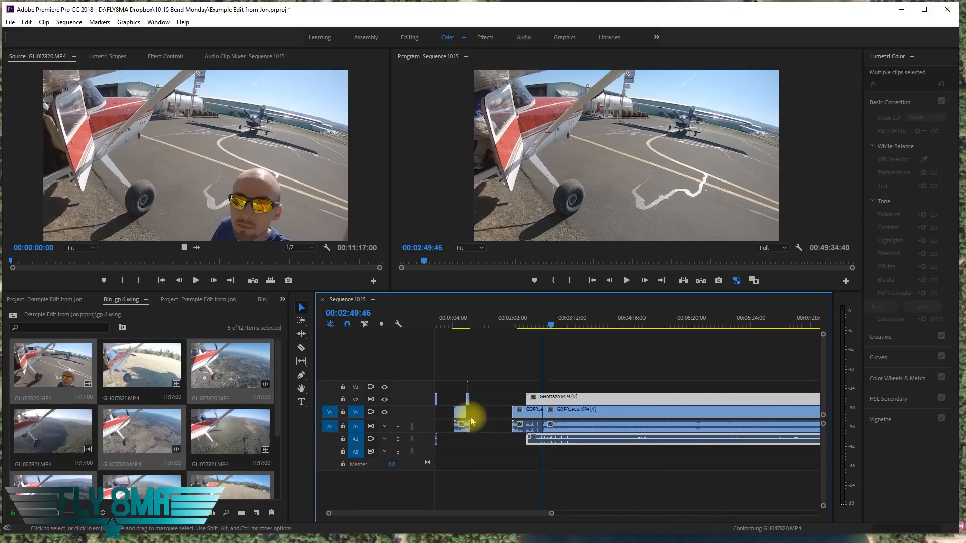
scroll(521, 421, up, 8)
scroll(689, 436, up, 4)
drag(730, 403, 675, 399)
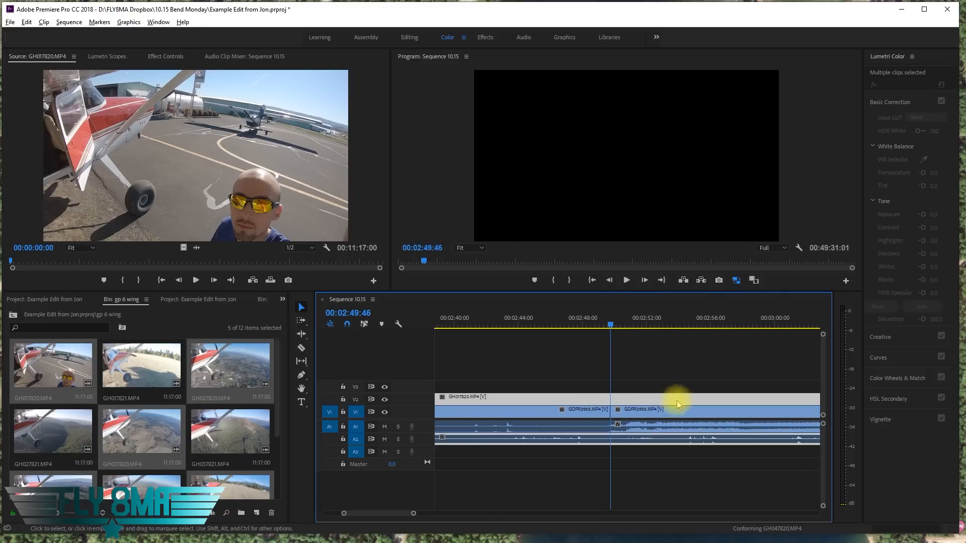
Move the wing cam clips further back to start before GOPR3955.MP4, and set the playhead to 00:02:49:45
scroll(682, 405, down, 7)
scroll(669, 400, down, 5)
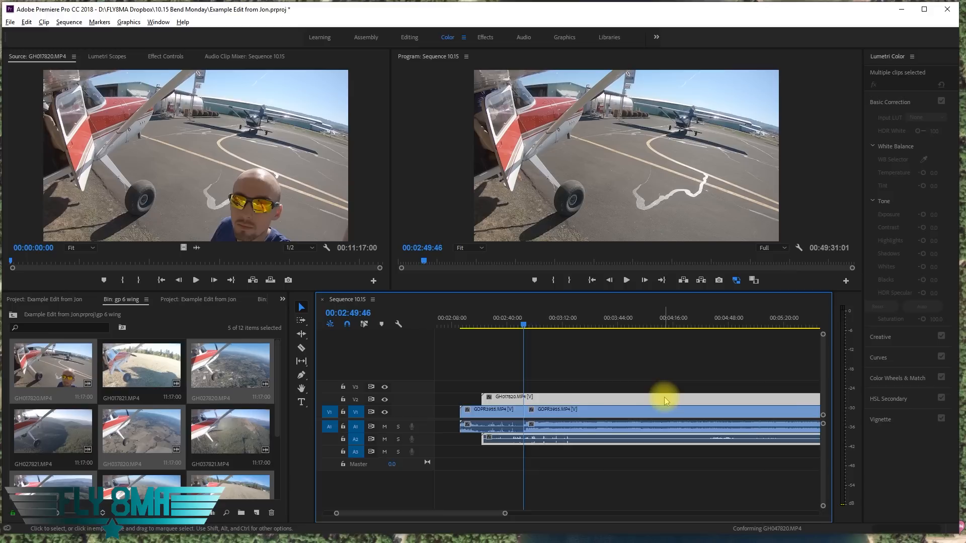
scroll(519, 414, up, 3)
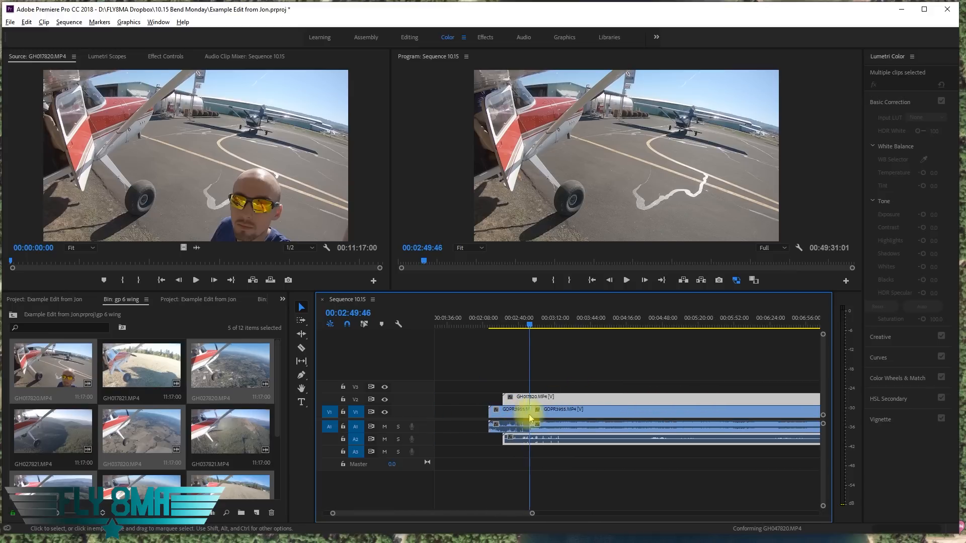
drag(678, 398, 646, 397)
key(Left)
key(Left)
key(Left)
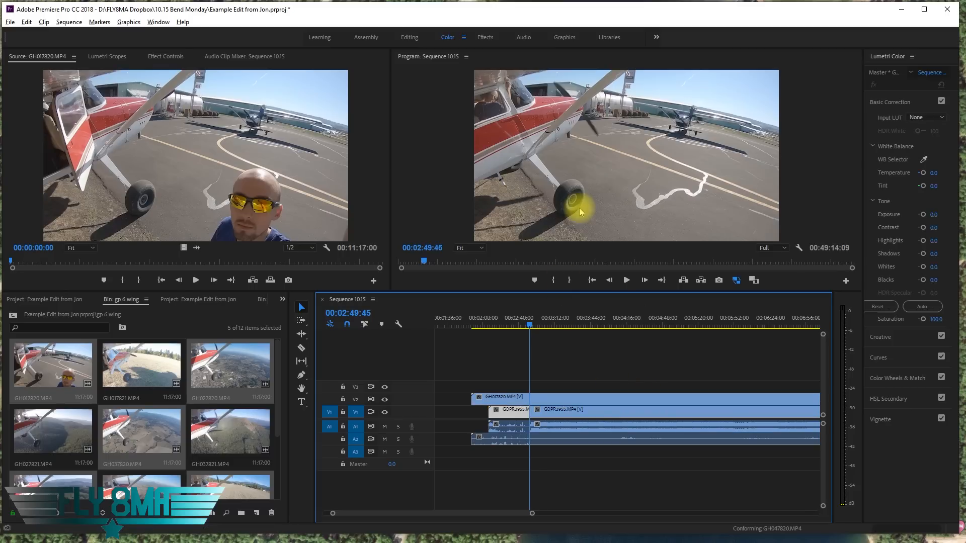
Find the engine start in wing cam clip GH017820.MP4 and cut the clips on all tracks at 00:02:48:42
scroll(533, 402, up, 5)
scroll(603, 408, up, 4)
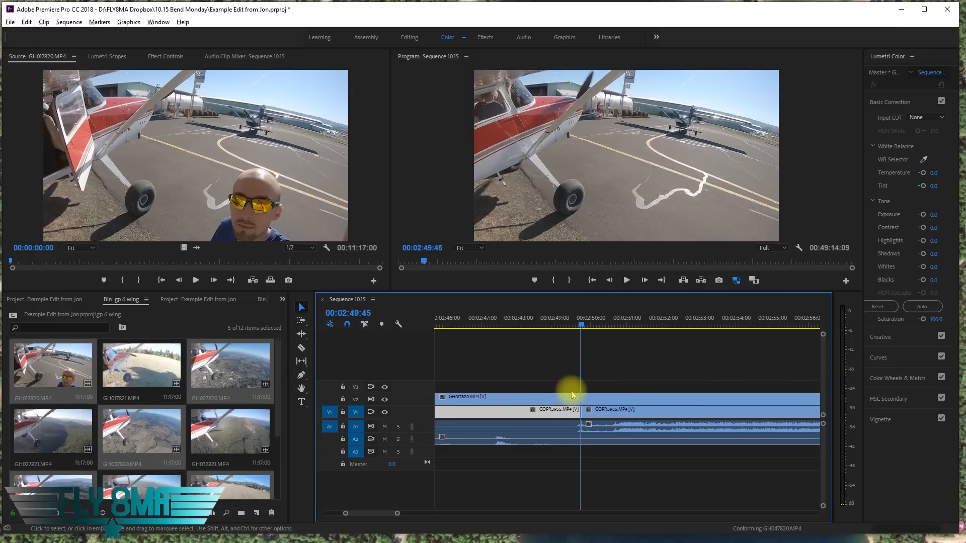
scroll(592, 397, down, 9)
scroll(594, 385, down, 5)
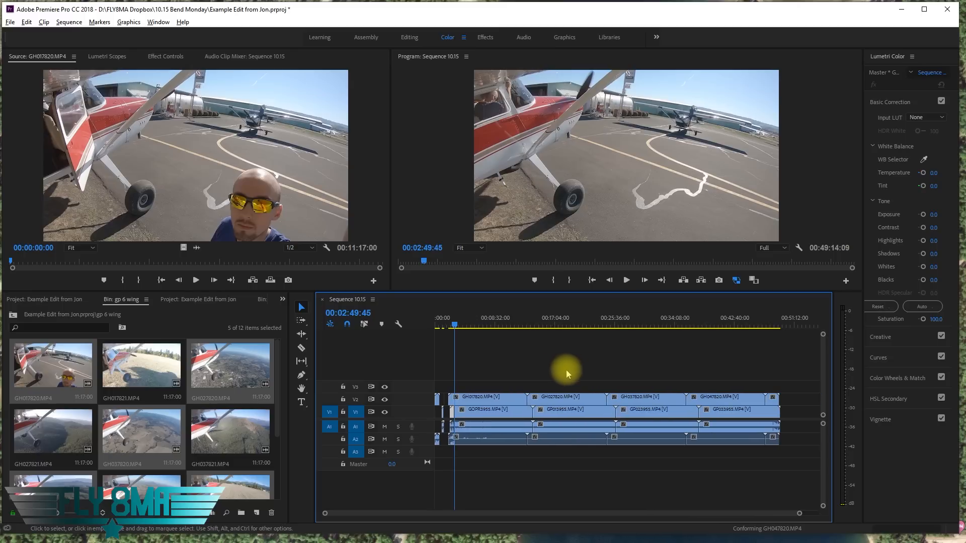
drag(512, 366, 777, 395)
scroll(528, 407, up, 10)
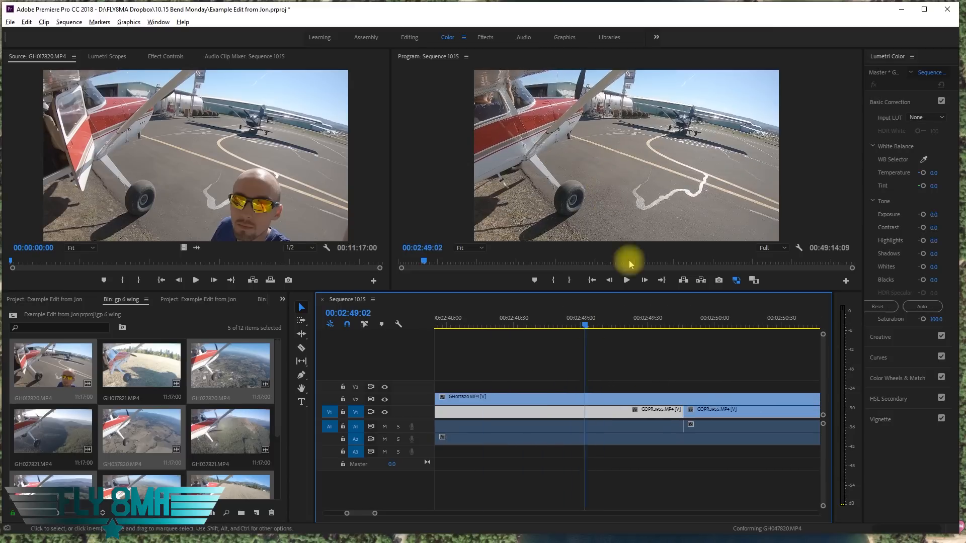
key(c)
shift+click(542, 400)
scroll(582, 399, down, 10)
Select the wing cam clips on V2 and A2 and move them later to align their new cut with the tail cam cut at 00:02:49:46
key(v)
drag(757, 371, 449, 401)
drag(759, 446, 450, 440)
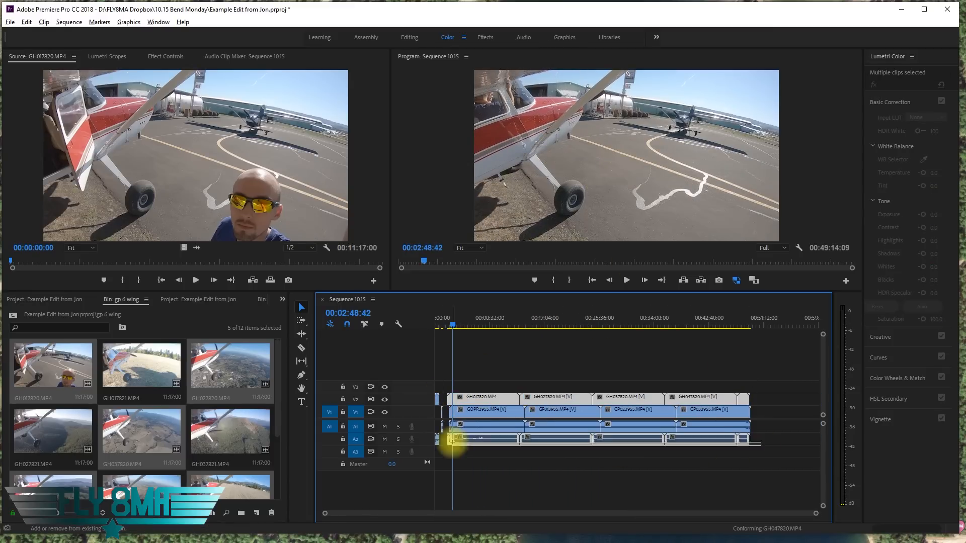
scroll(448, 438, up, 10)
drag(563, 401, 701, 400)
Hide track V2 to check the tail cam picture around the aligned cut, stopping at 00:02:49:37, and save the project
drag(658, 327, 653, 328)
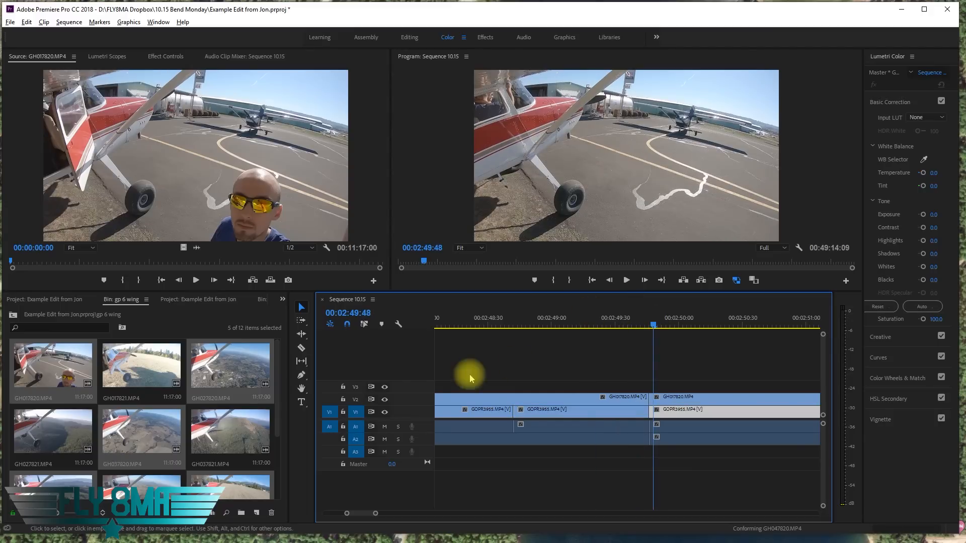
click(385, 399)
mouse_move(624, 321)
mouse_down()
mouse_move(615, 320)
mouse_move(670, 332)
mouse_move(580, 328)
mouse_move(681, 349)
mouse_move(629, 332)
mouse_up()
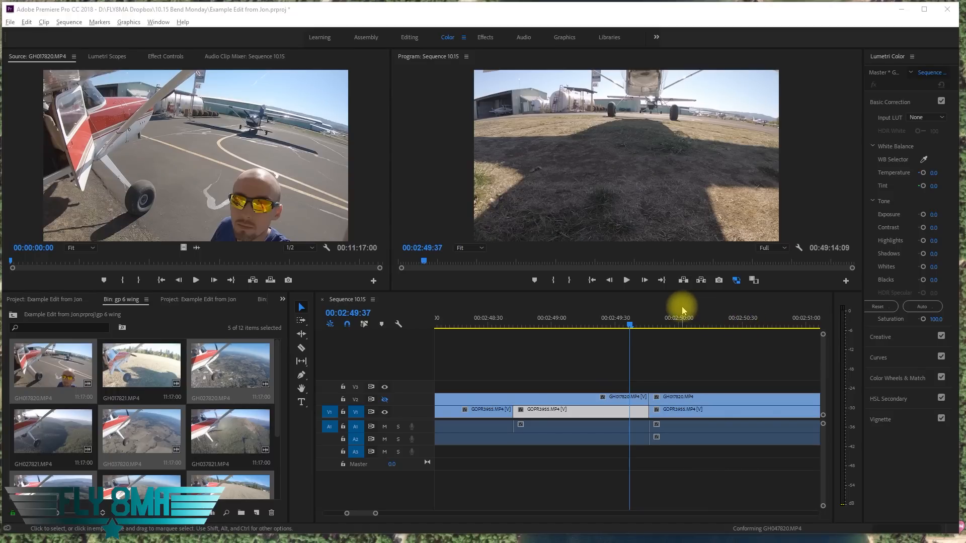
click(683, 349)
key(ctrl+s)
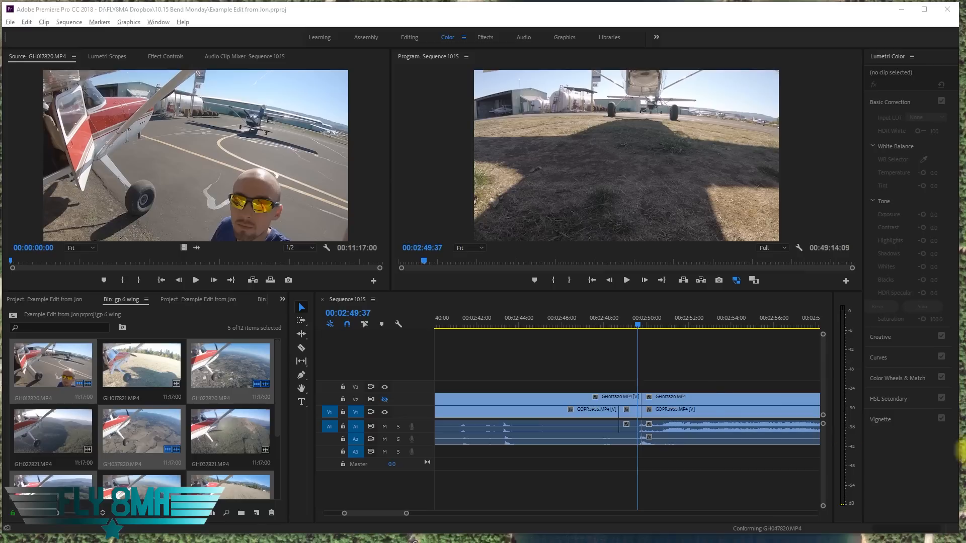
Turn the visibility of track V2 back on and save the project
scroll(652, 419, down, 2)
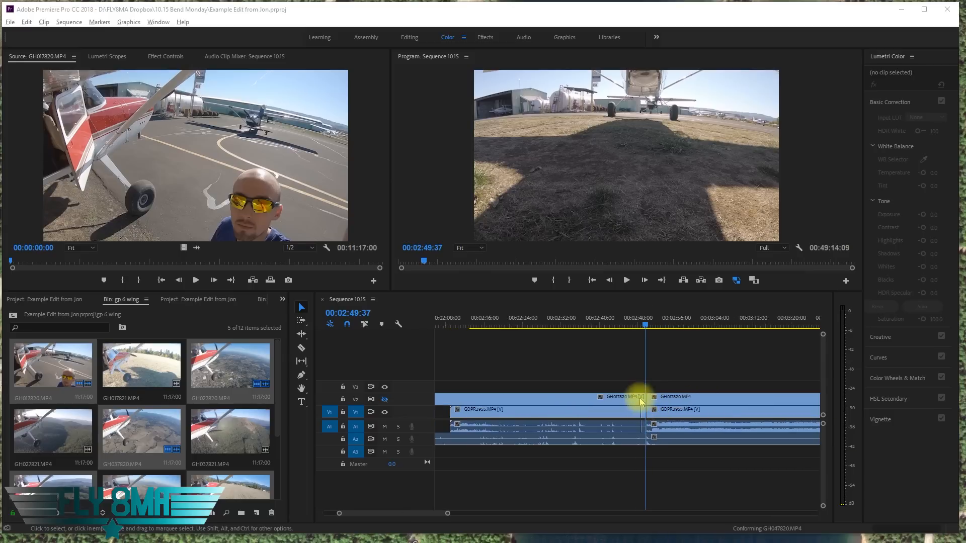
scroll(634, 400, down, 3)
click(384, 400)
scroll(558, 401, down, 3)
scroll(522, 401, down, 1)
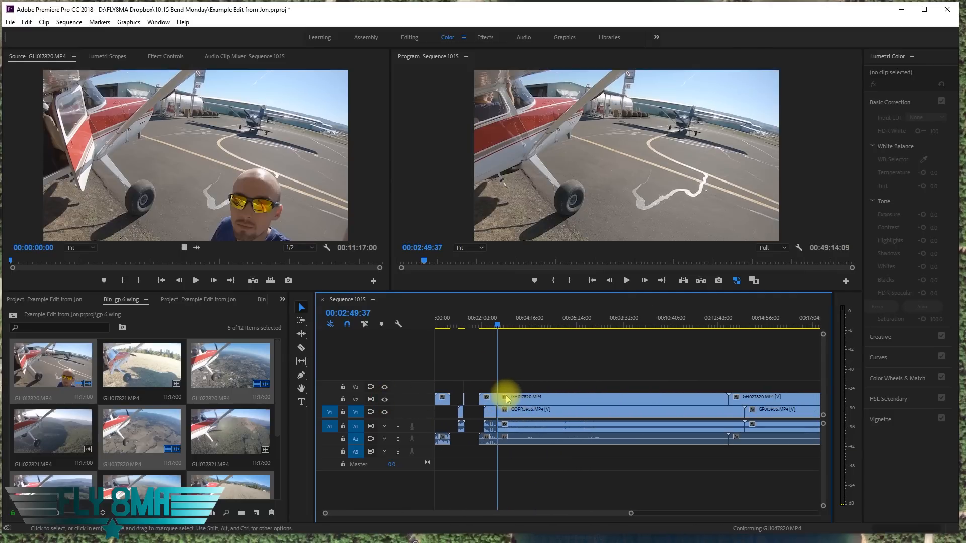
key(ctrl+s)
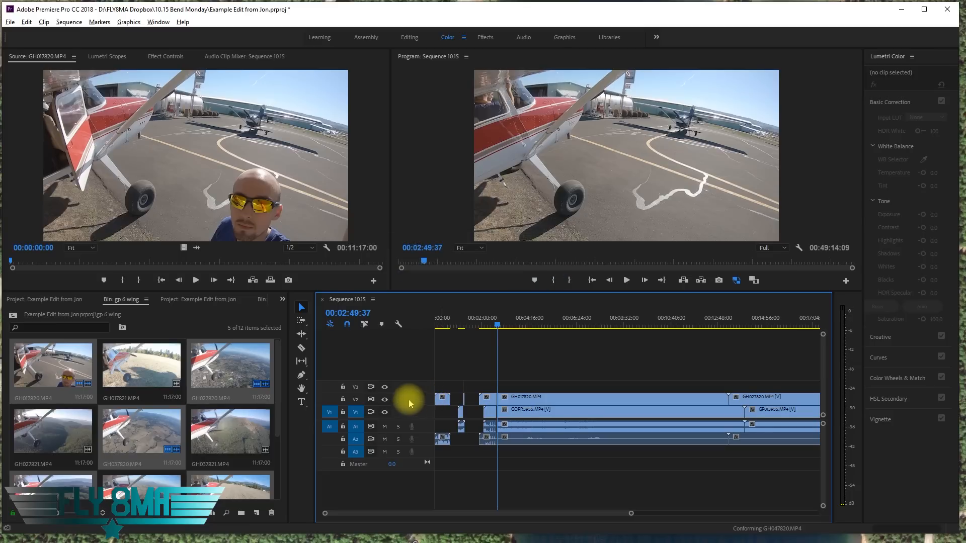
Assign the Violet label color to all clips in the gp 6 wing bin
click(159, 367)
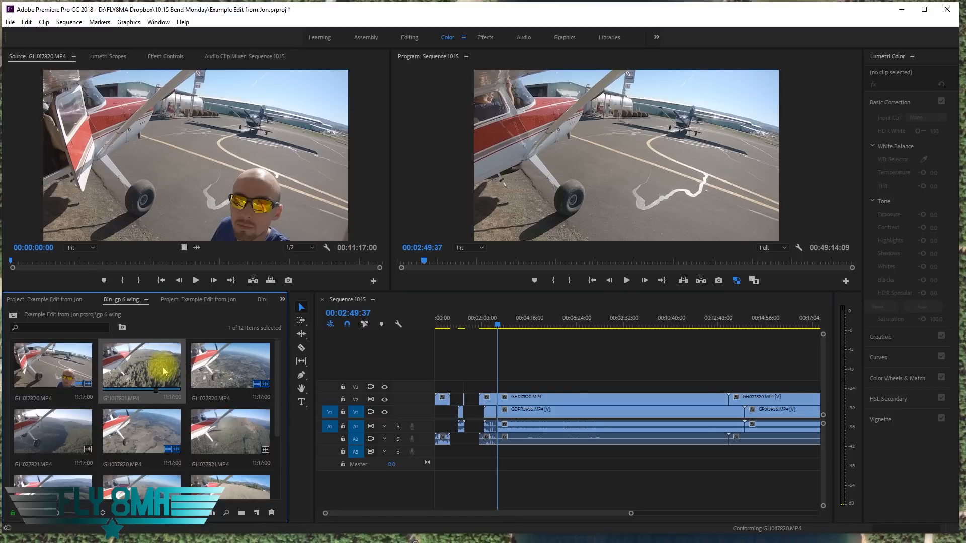
right_click(163, 371)
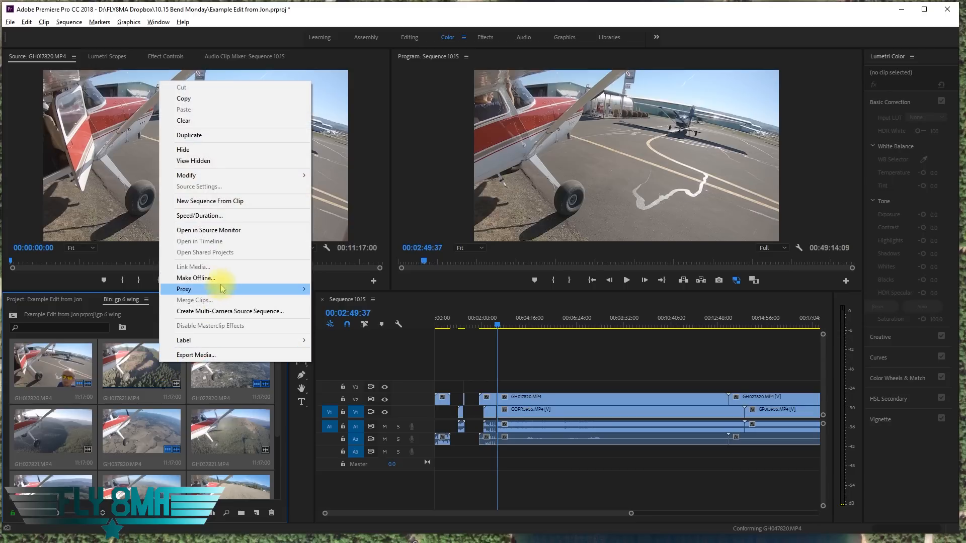
mouse_move(234, 340)
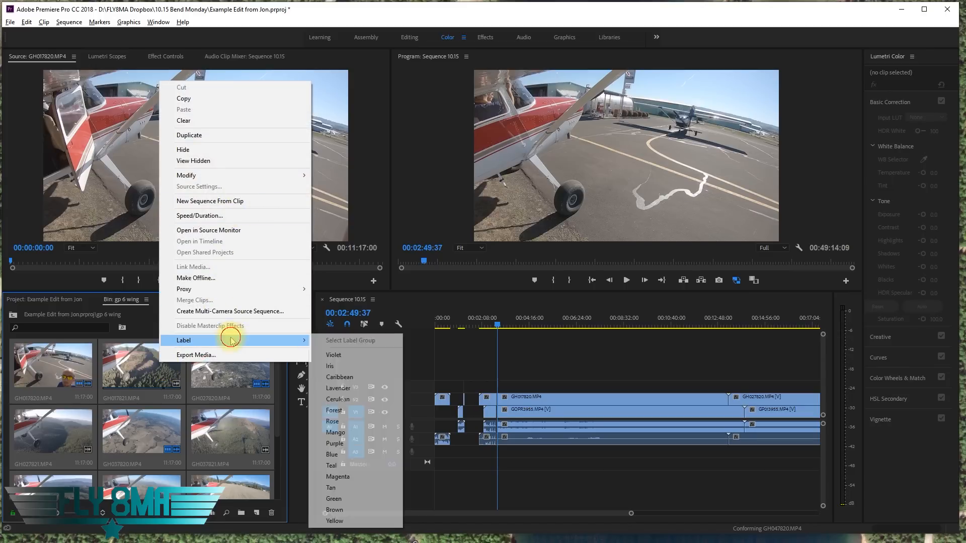
click(344, 355)
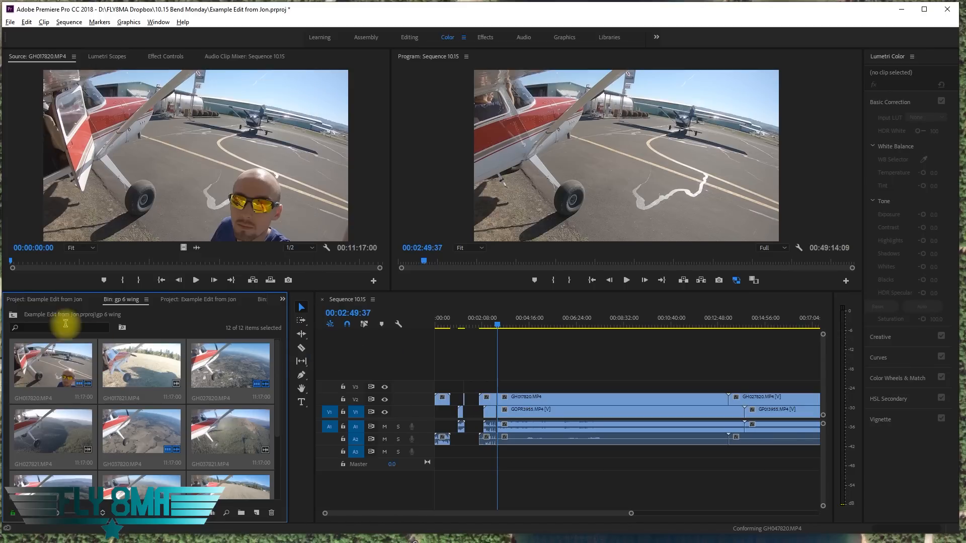
Assign a label color to all clips in each of the next two project bins
click(16, 314)
double_click(225, 369)
key(ctrl+a)
right_click(143, 358)
mouse_move(212, 319)
click(324, 348)
click(15, 314)
double_click(133, 441)
key(ctrl+a)
right_click(134, 399)
mouse_move(207, 375)
click(321, 414)
Assign label colors to the complete contents of two more project bins
click(14, 315)
double_click(168, 412)
key(ctrl+a)
right_click(170, 411)
mouse_move(256, 388)
click(350, 469)
click(16, 314)
double_click(146, 486)
key(ctrl+a)
right_click(156, 417)
click(338, 529)
Assign label colors to all items in the two remaining bins further down the project
click(14, 315)
scroll(135, 446, down, 2)
double_click(135, 449)
key(ctrl+a)
right_click(120, 394)
mouse_move(217, 373)
click(305, 533)
click(14, 315)
scroll(159, 470, down, 2)
double_click(61, 474)
key(ctrl+a)
right_click(122, 400)
mouse_move(217, 378)
click(314, 480)
Open the cannon bin and preview the video clips MVI_1580.MP4, MVI_1581.MP4 and MVI_1582.MP4
click(14, 315)
scroll(129, 447, down, 2)
click(153, 412)
double_click(60, 472)
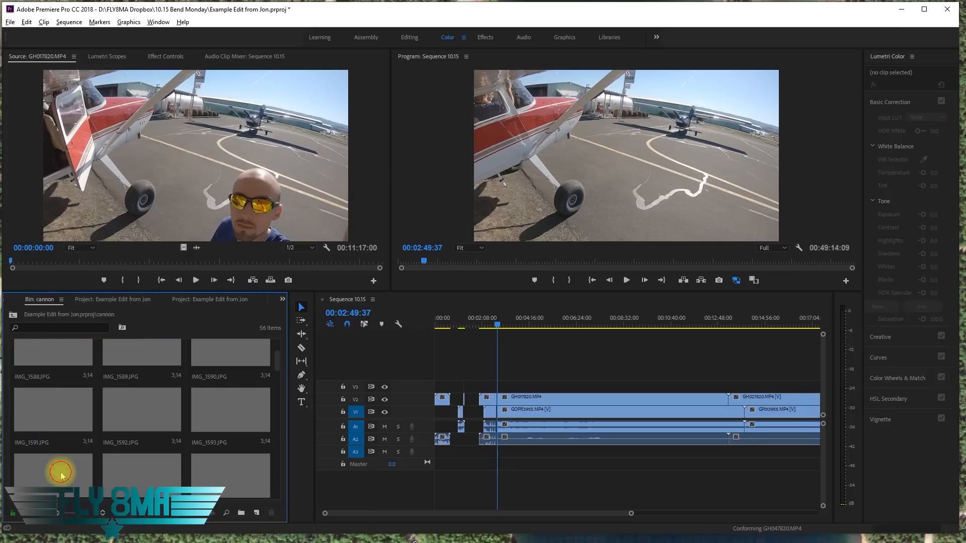
scroll(95, 429, down, 14)
click(151, 429)
scroll(151, 429, down, 1)
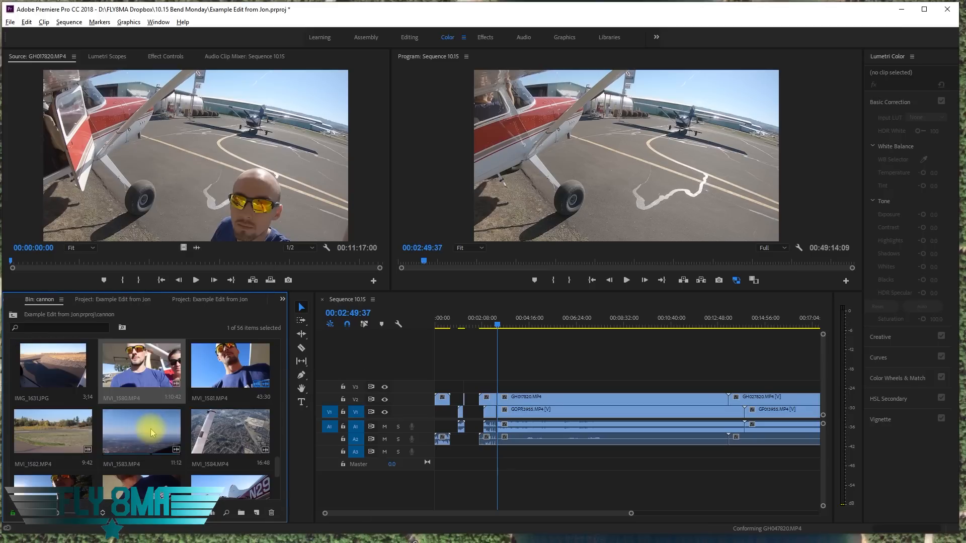
double_click(151, 368)
drag(158, 265, 284, 261)
double_click(229, 372)
double_click(66, 420)
drag(92, 262, 231, 253)
Select MVI_1580.MP4 and MVI_1581.MP4 in the bin, and shift the synchronized tail and wing clips about 00:04:24 later to open a gap
click(165, 367)
ctrl+click(214, 370)
scroll(508, 448, down, 1)
scroll(509, 440, down, 3)
drag(792, 375, 444, 467)
click(451, 391)
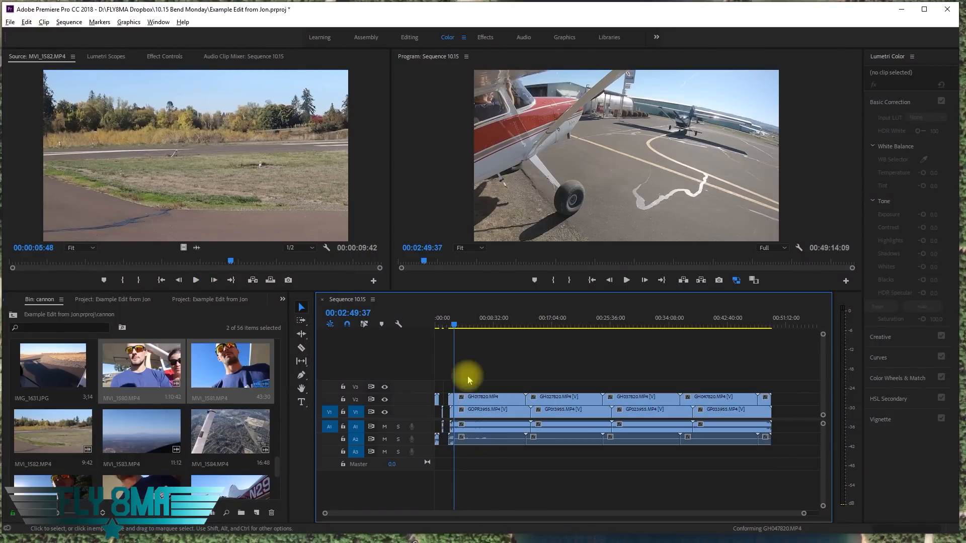
click(302, 322)
click(472, 400)
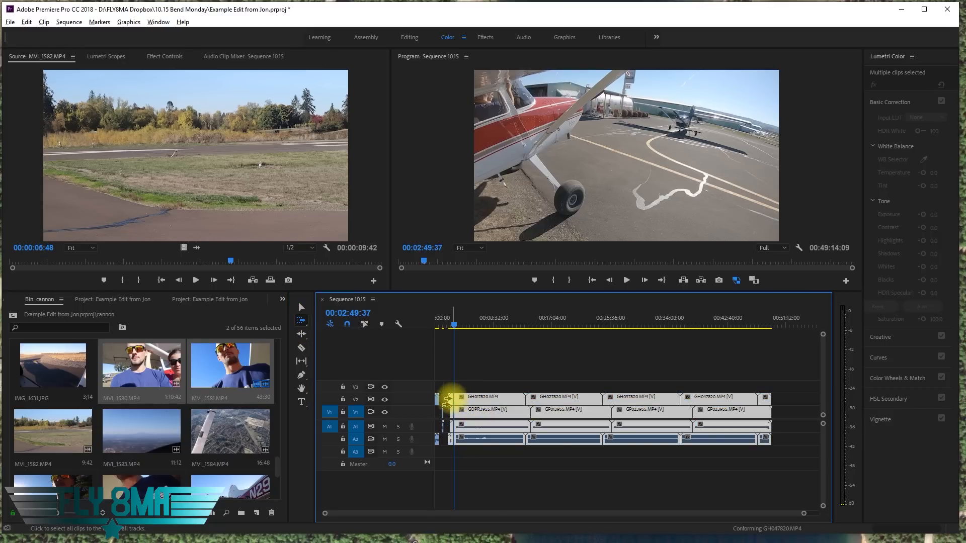
drag(451, 399, 475, 401)
click(302, 306)
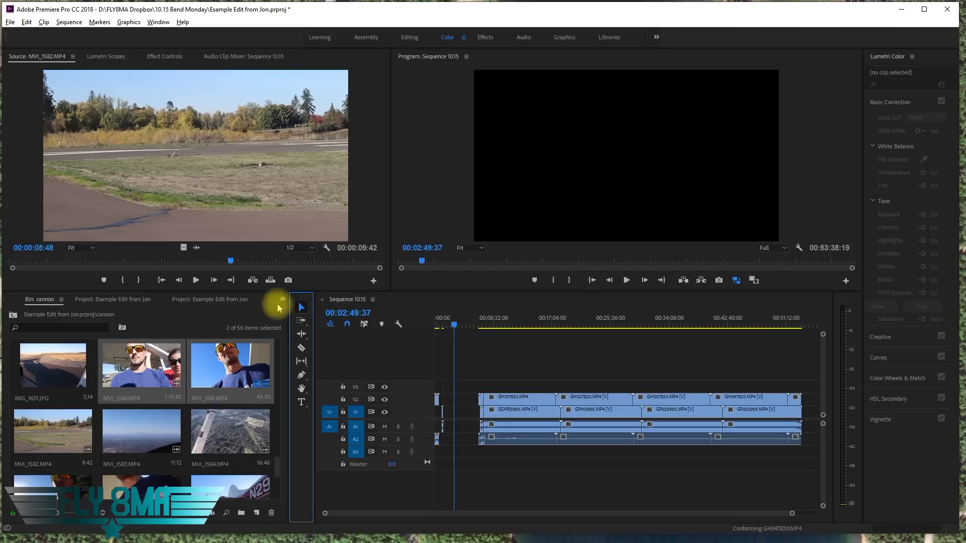
Place MVI_1580.MP4 and MVI_1581.MP4 on V1 and A1 starting at 00:02:49:37, and clear the event log
drag(146, 369, 451, 410)
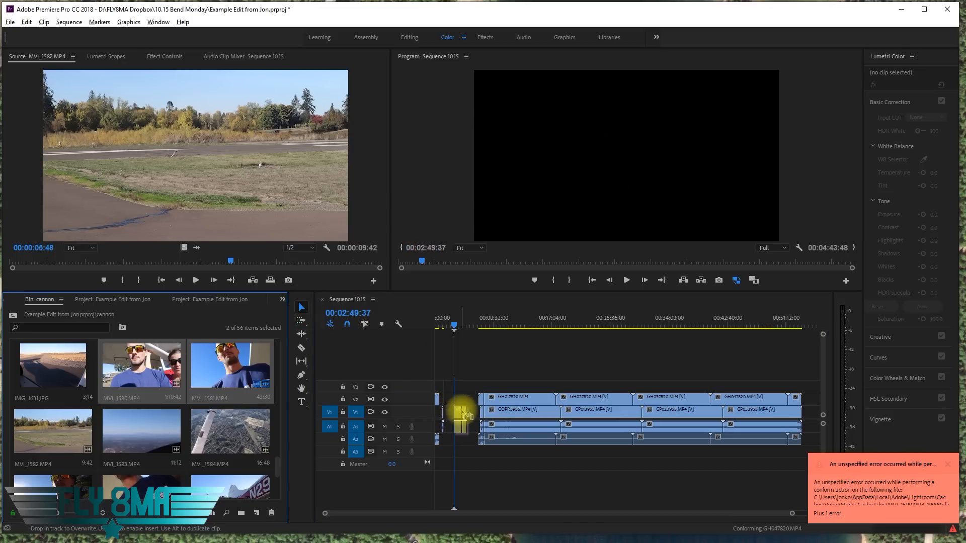
drag(460, 413, 460, 411)
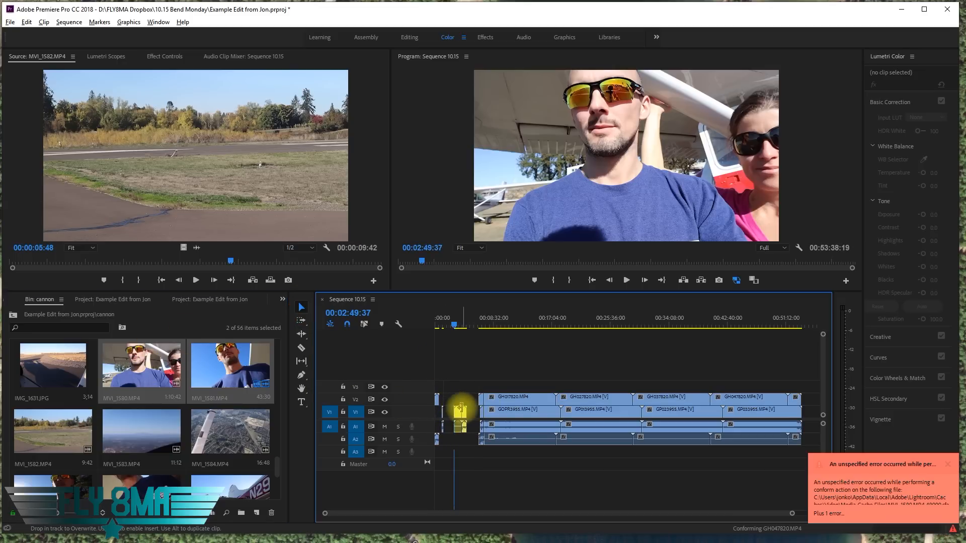
click(936, 512)
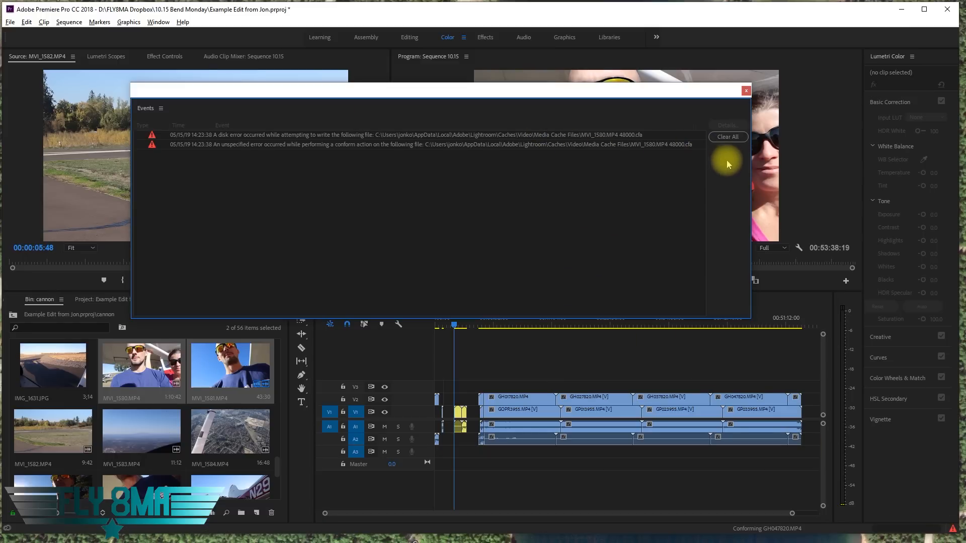
click(733, 138)
click(744, 92)
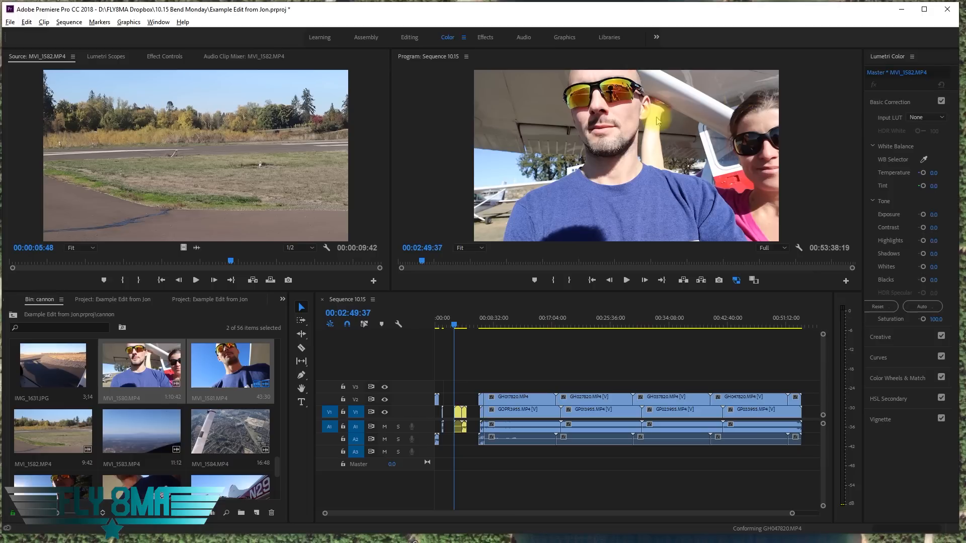
Increase the height of audio track A1 in the timeline
scroll(395, 424, up, 5)
scroll(387, 423, down, 1)
scroll(392, 437, down, 2)
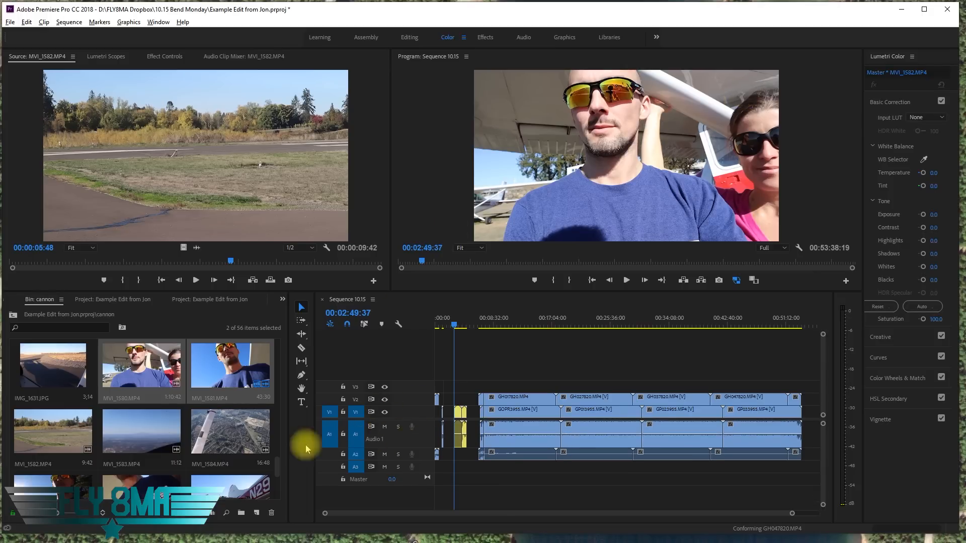
Browse the remaining video clips in the cannon bin and review MVI_1601.MP4 and MVI_1628.MP4
scroll(190, 442, up, 4)
scroll(190, 441, down, 5)
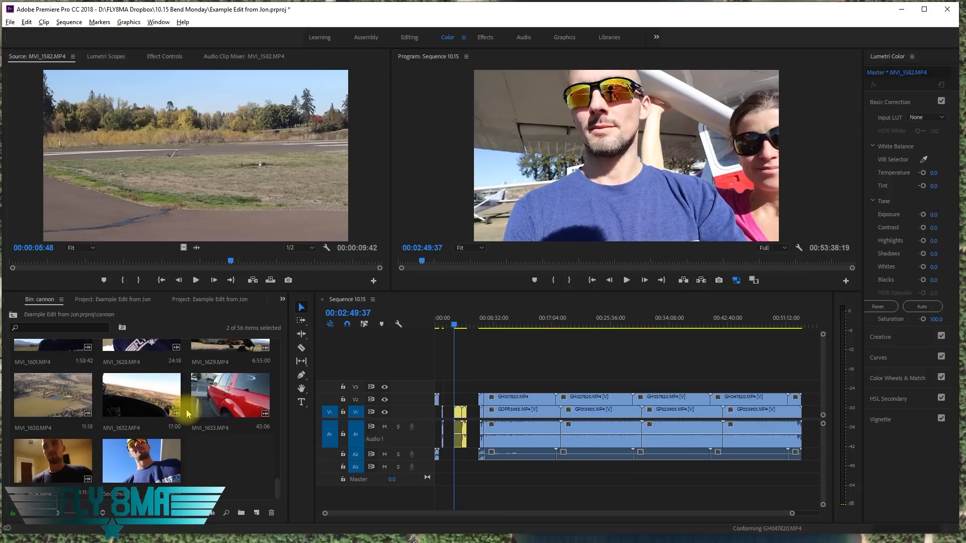
click(193, 402)
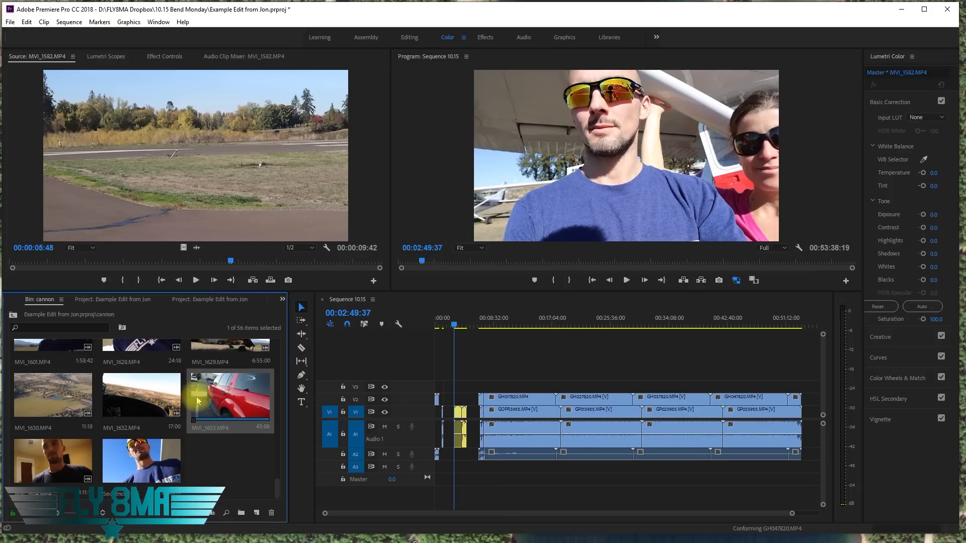
scroll(196, 403, up, 4)
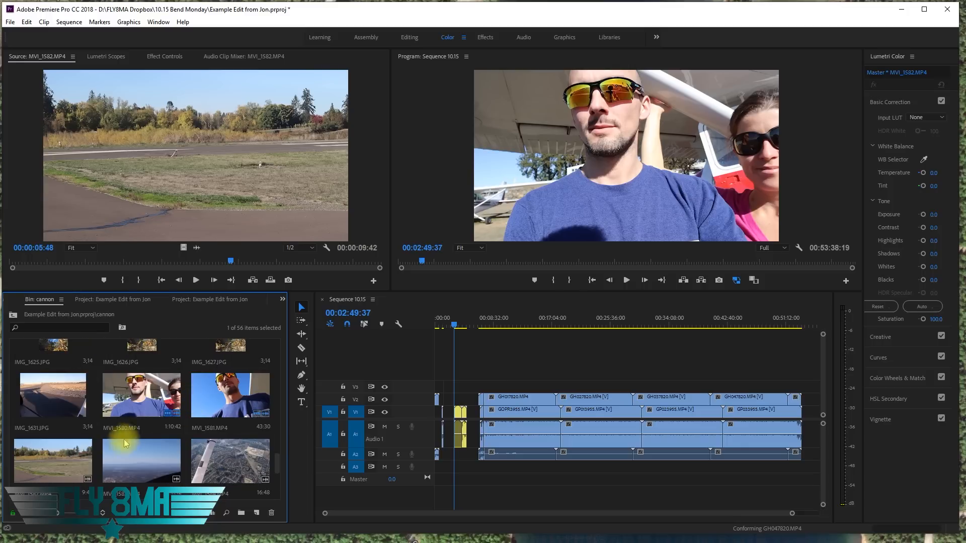
scroll(126, 443, down, 1)
click(219, 397)
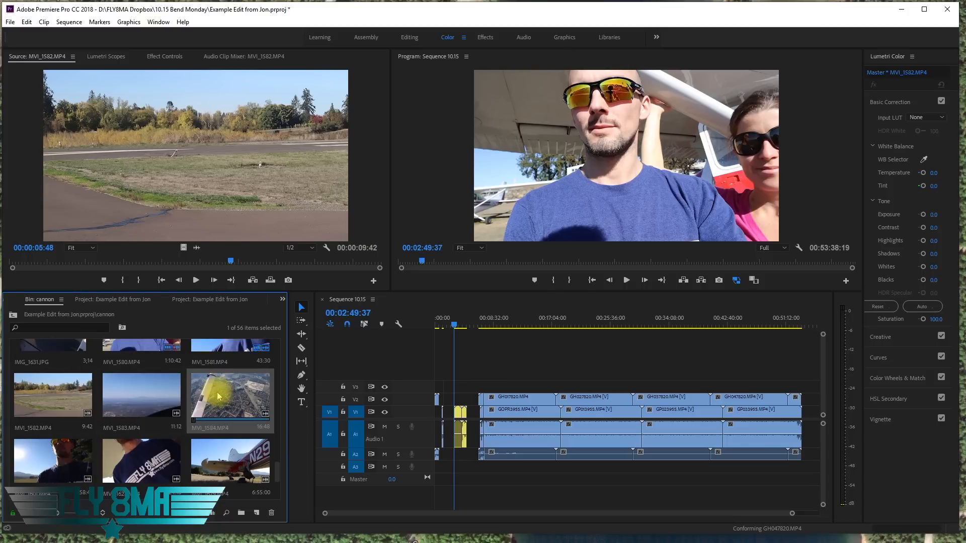
double_click(59, 455)
drag(115, 261, 64, 270)
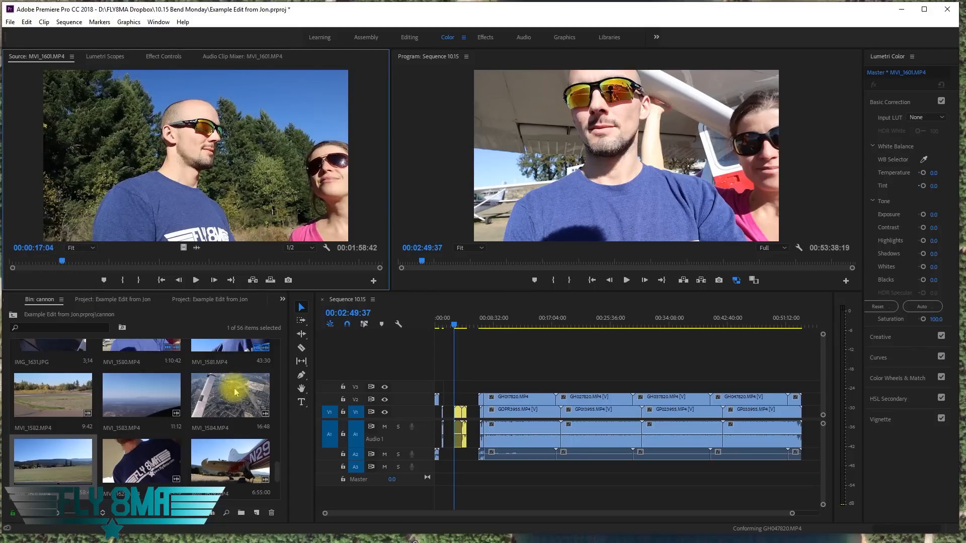
double_click(216, 393)
drag(229, 258, 330, 257)
double_click(138, 460)
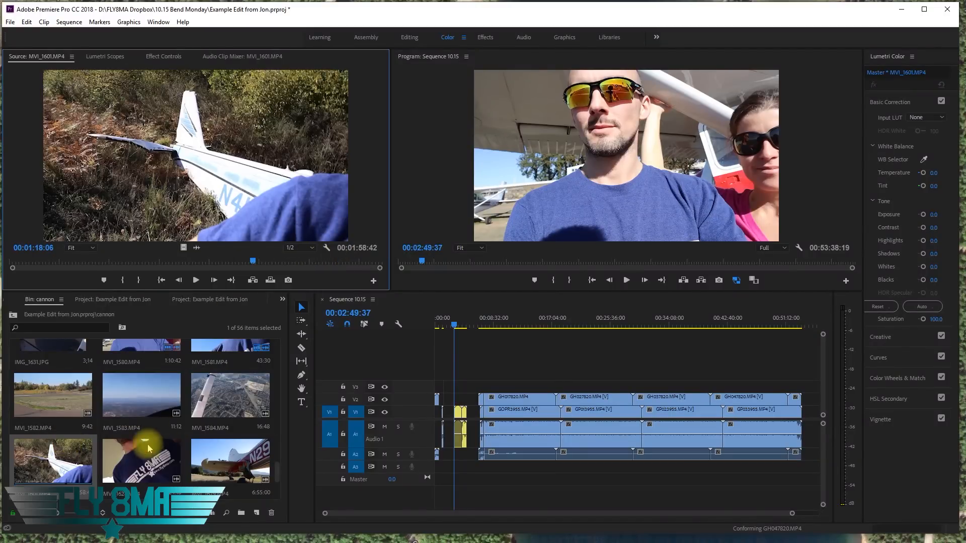
click(71, 467)
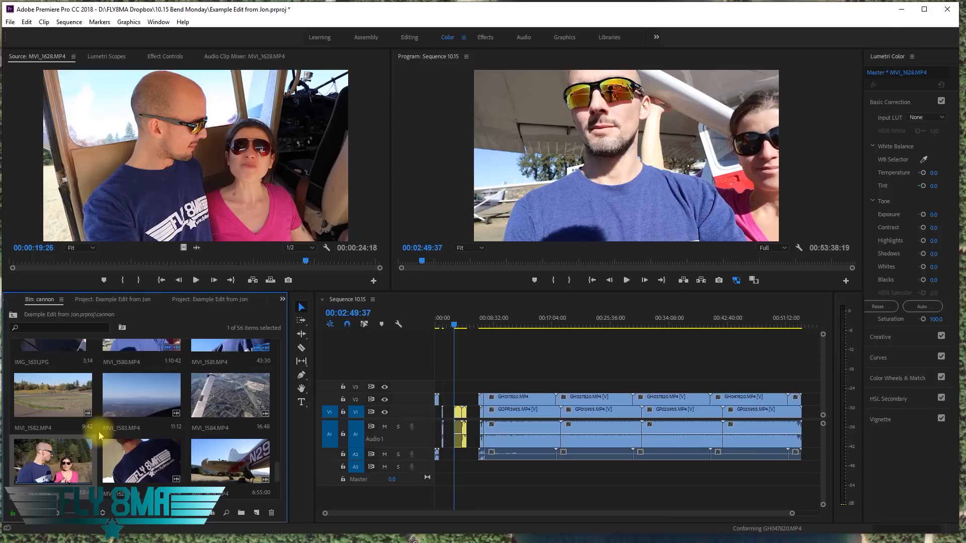
Preview the clips MVI_1583.MP4, MVI_1629.MP4 and MVI_1630.MP4 to see where they belong
double_click(120, 395)
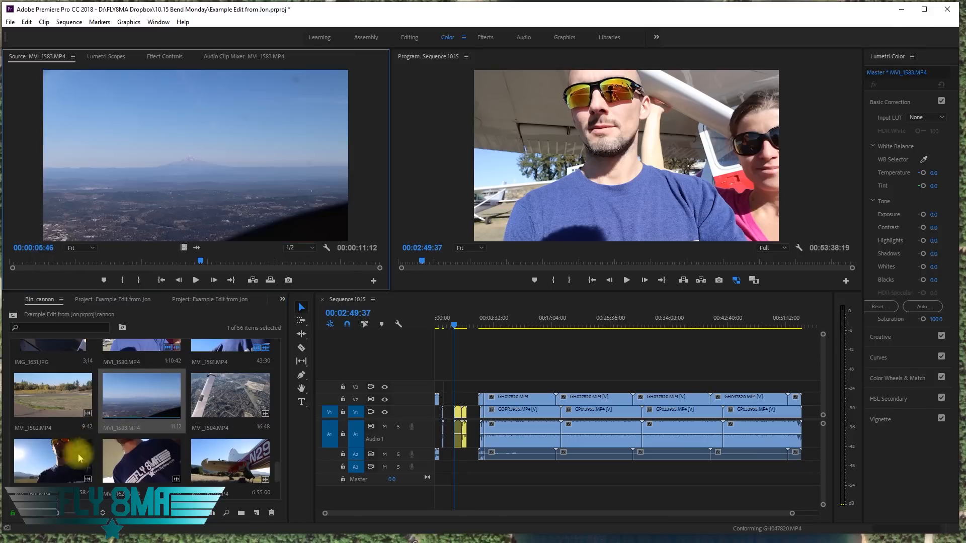
double_click(233, 456)
drag(187, 260, 210, 260)
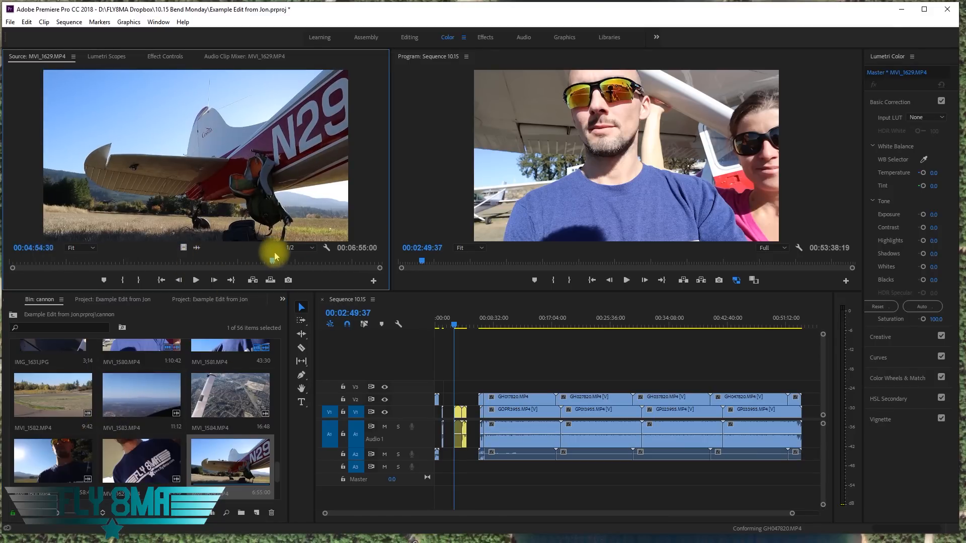
scroll(271, 473, down, 2)
double_click(78, 459)
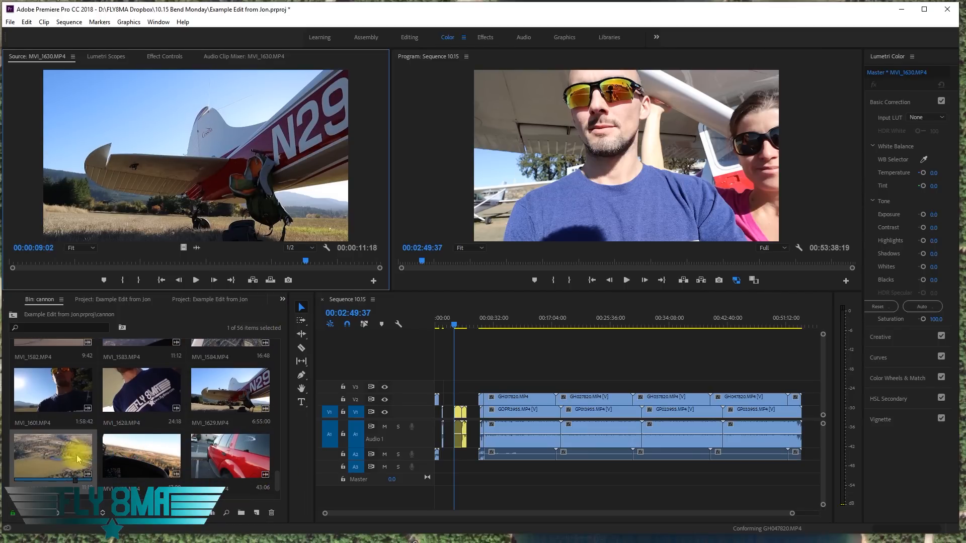
drag(182, 260, 126, 262)
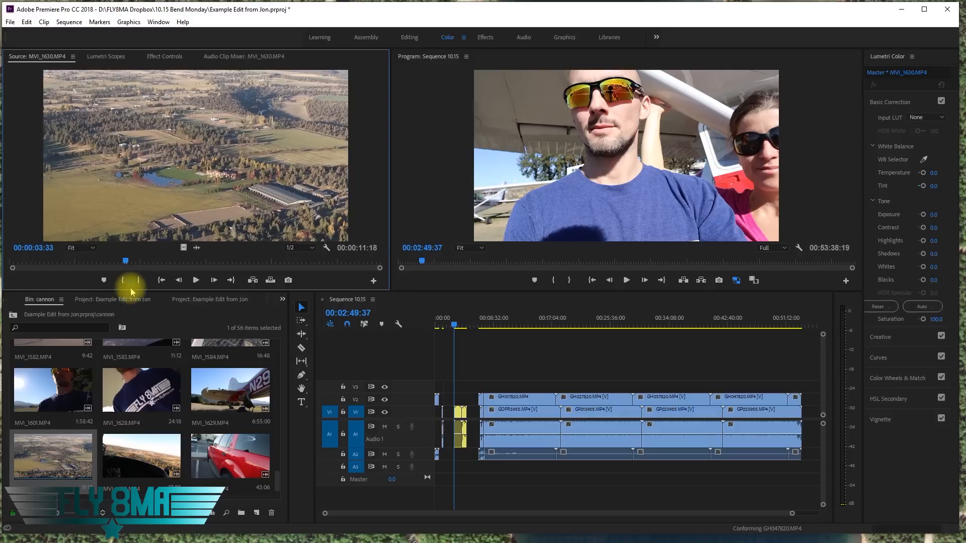
Place MVI_1601.MP4, MVI_1628.MP4 and MVI_1629.MP4 together on V1 and A1 after the last tail and wing clips
click(225, 394)
shift+click(66, 399)
drag(65, 399, 552, 415)
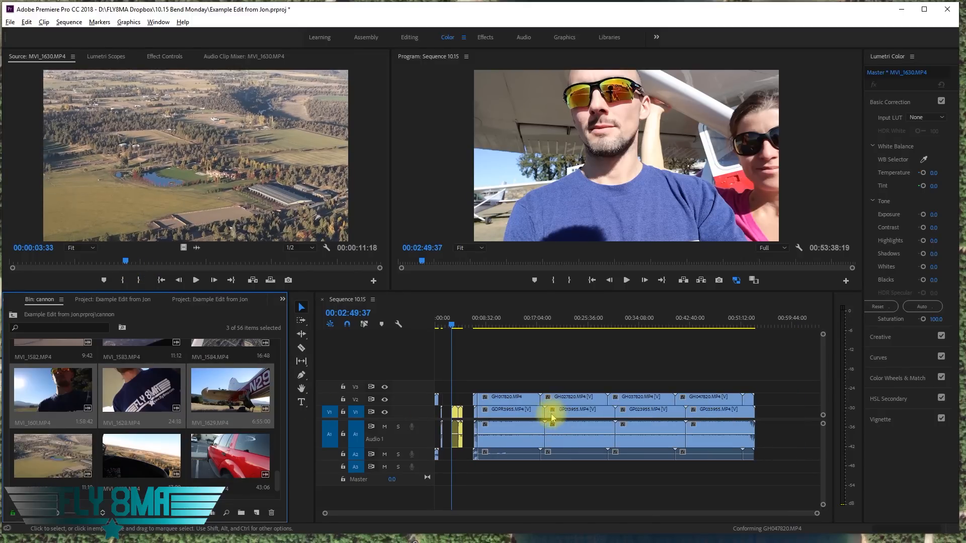
drag(250, 388, 798, 415)
key(minus)
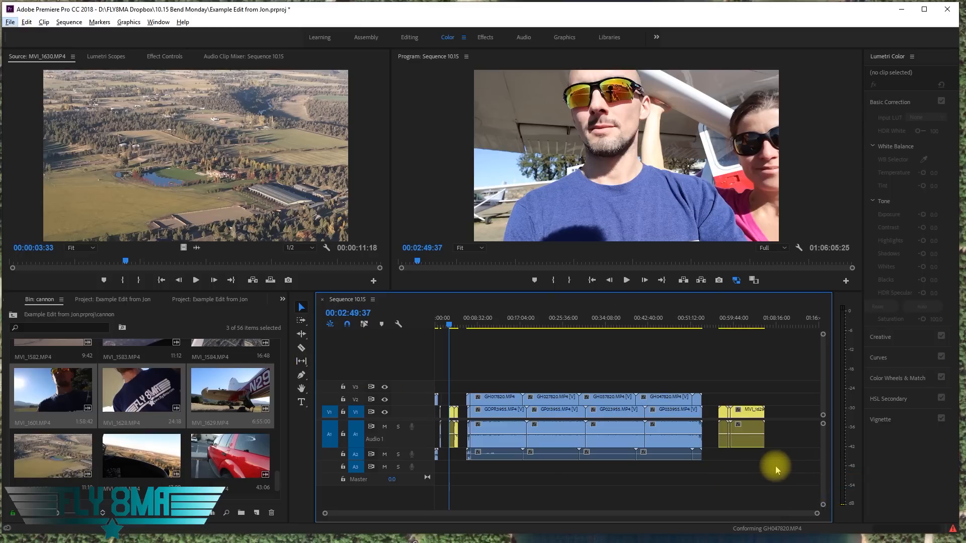
Open the list of conform errors, quit Lightroom, and clear all events in Premiere Pro
click(954, 531)
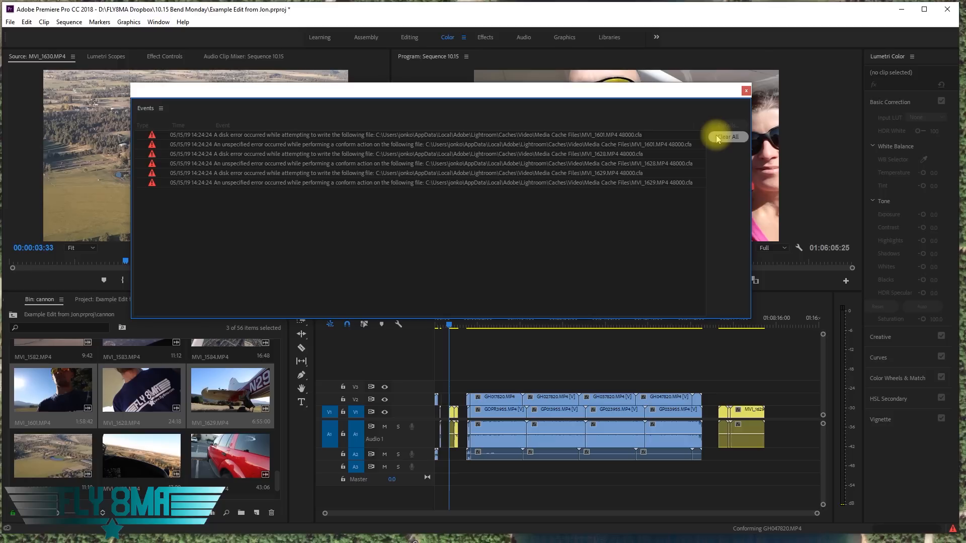
click(558, 145)
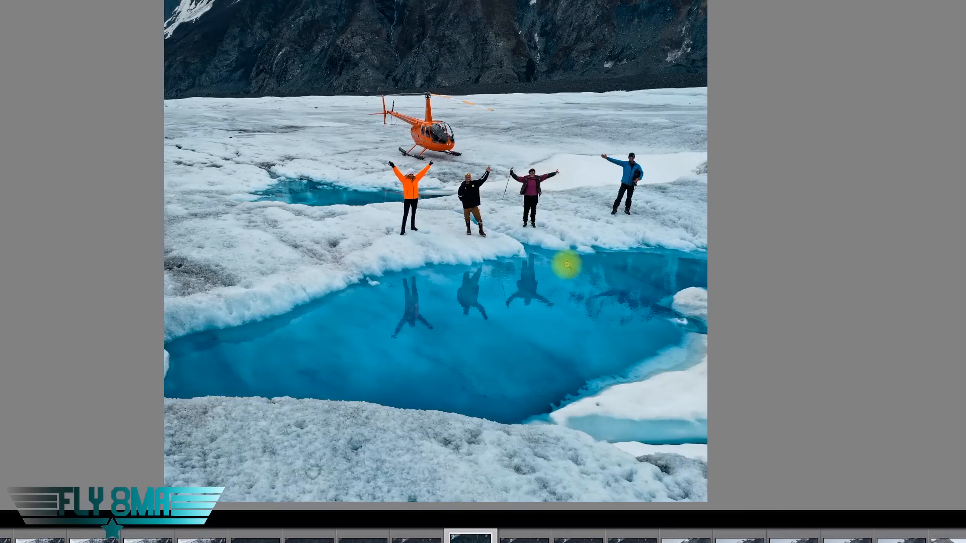
key(ctrl+q)
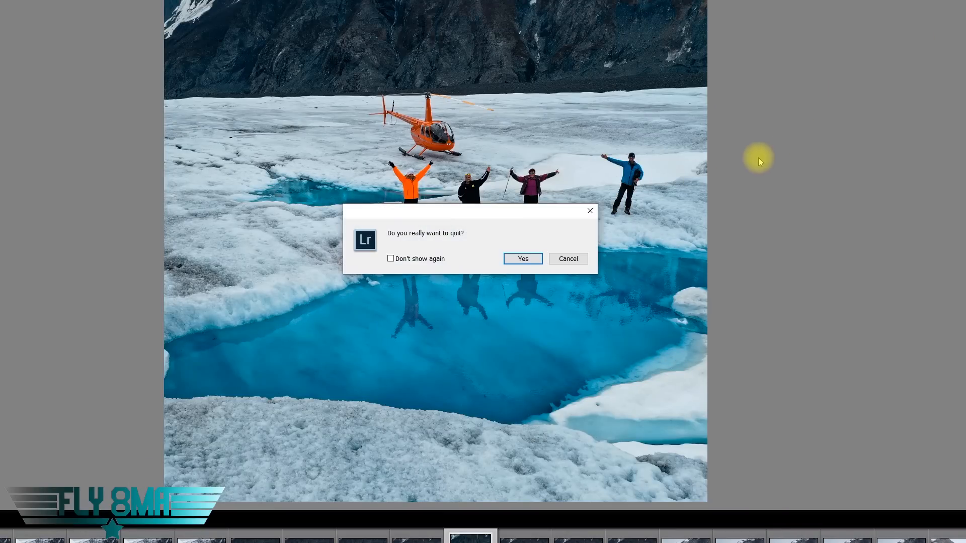
click(524, 259)
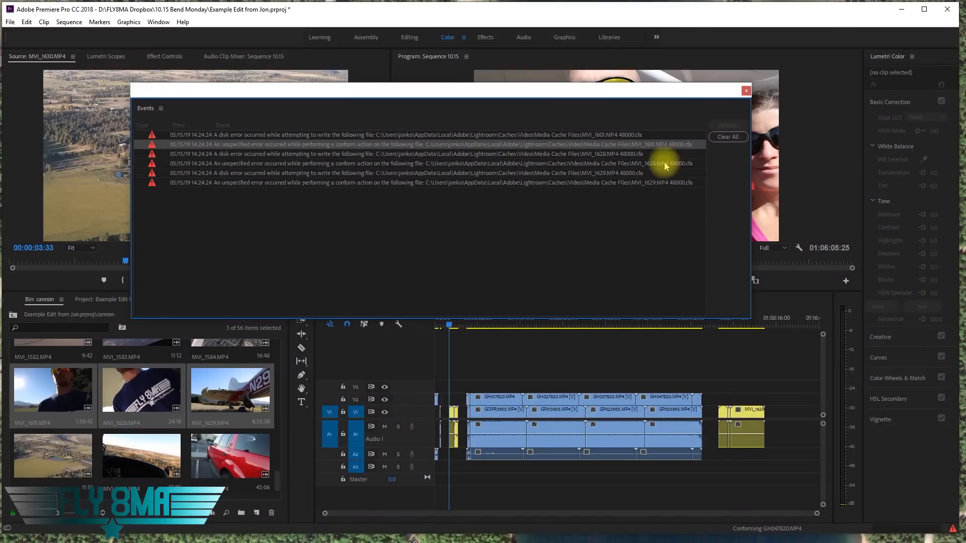
click(729, 137)
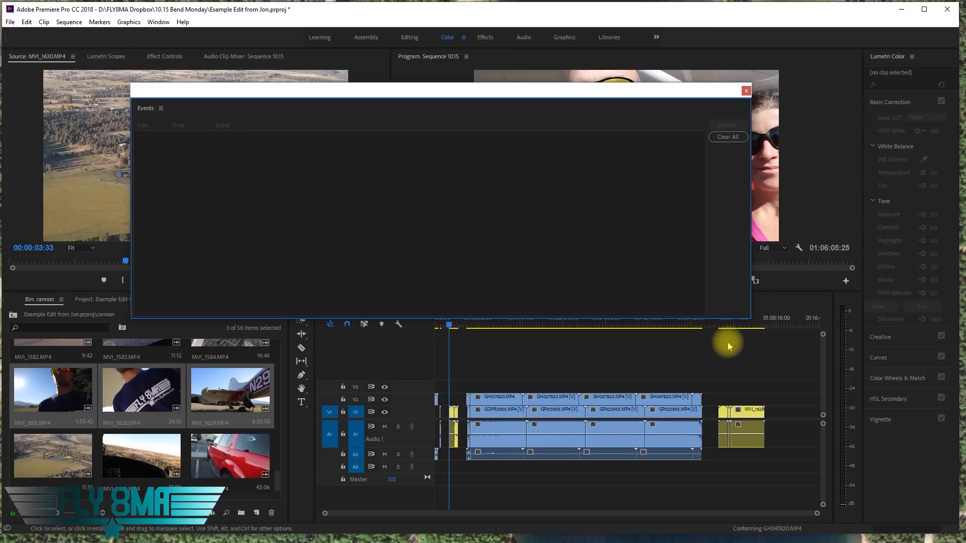
Close the Events window and review the placed cannon clips in the sequence, playing part of MVI_1581.MP4
click(745, 90)
scroll(755, 398, down, 15)
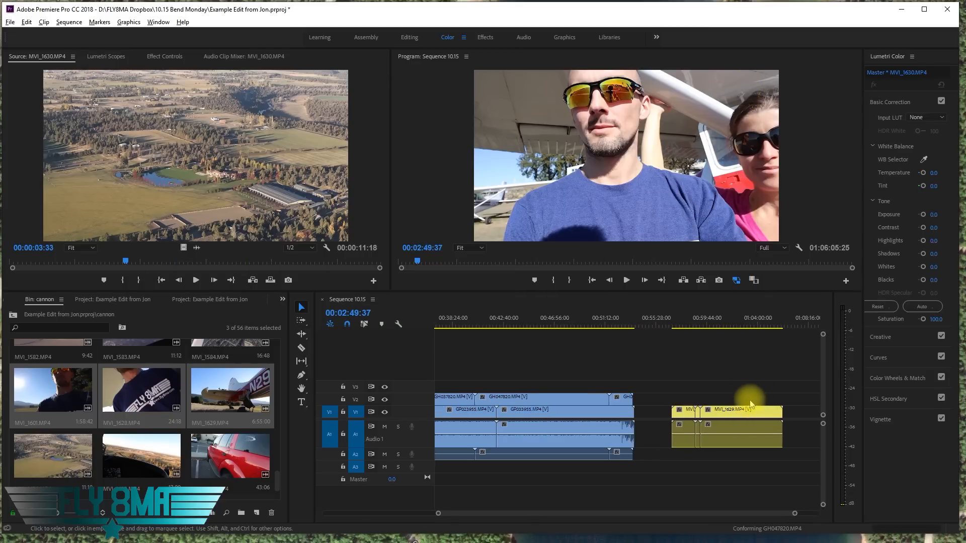
drag(541, 318, 552, 342)
scroll(571, 385, down, 10)
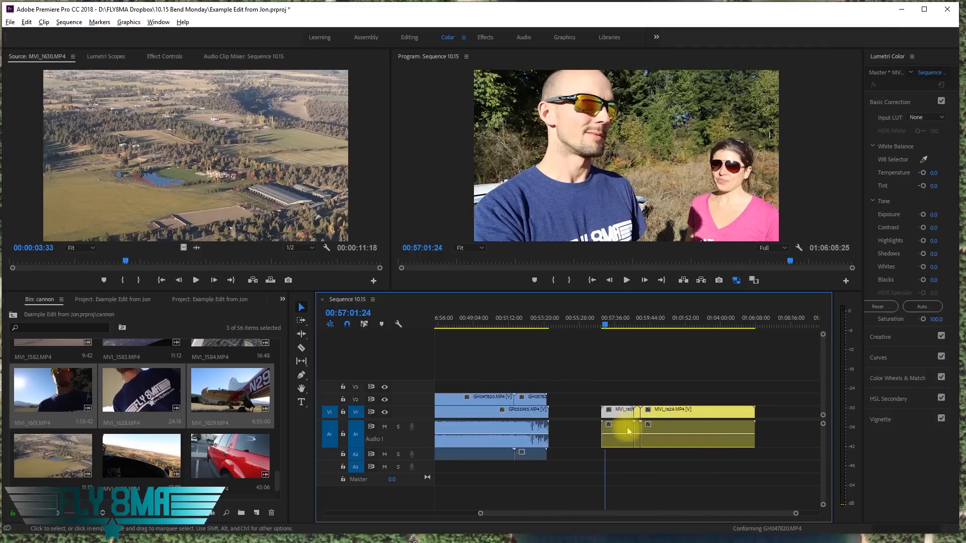
scroll(529, 418, up, 10)
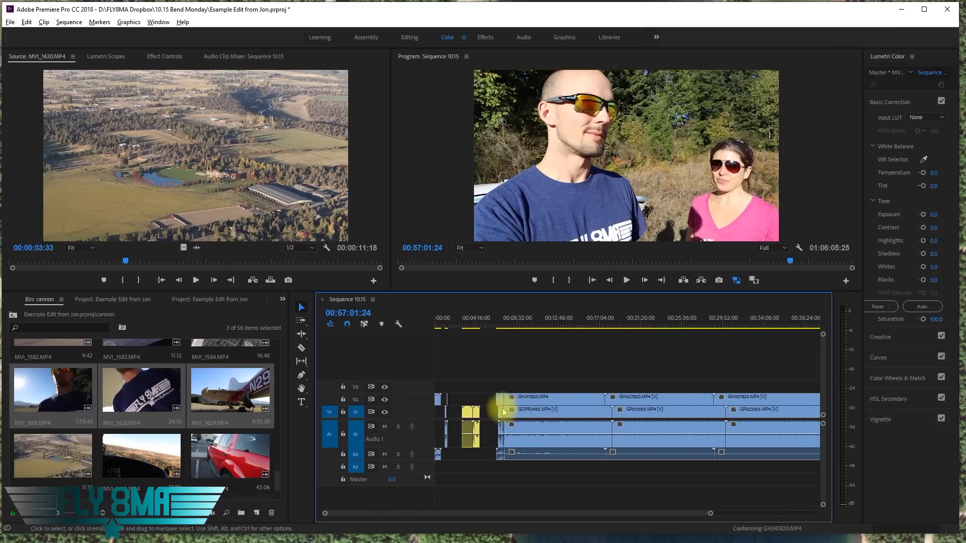
scroll(520, 425, up, 2)
mouse_move(576, 322)
mouse_down()
mouse_move(603, 330)
mouse_move(591, 330)
mouse_up()
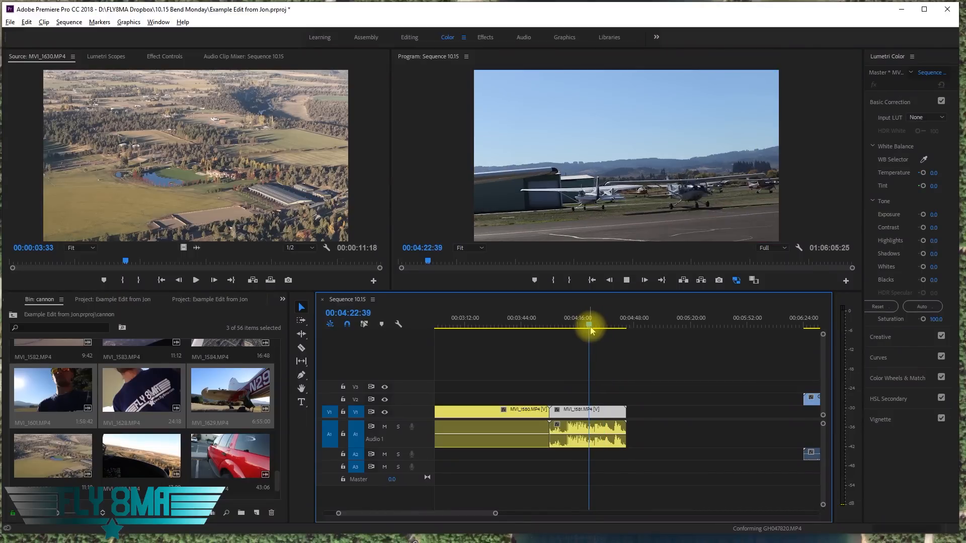
key(space)
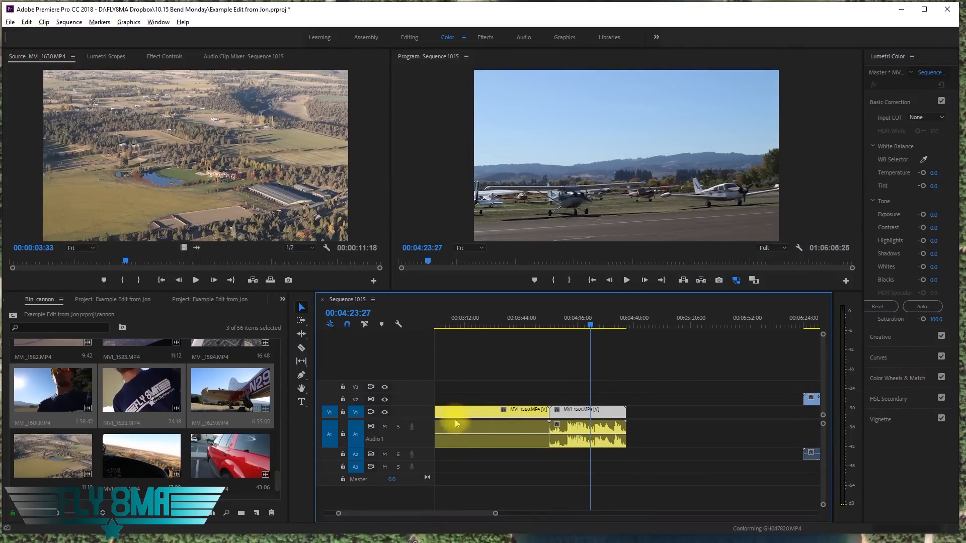
Open MVI_1580.MP4 from the cannon bin in the Source monitor and play its opening seconds
click(142, 399)
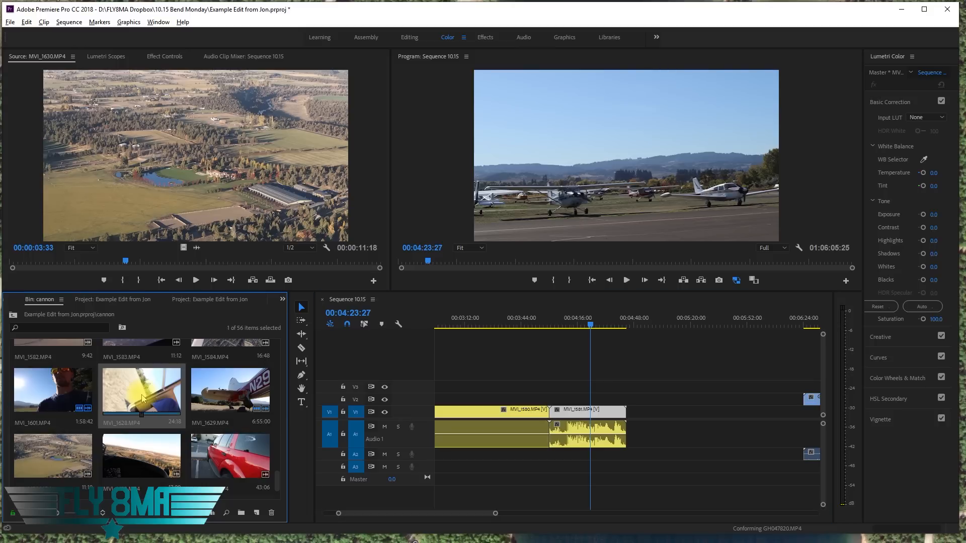
scroll(143, 399, up, 2)
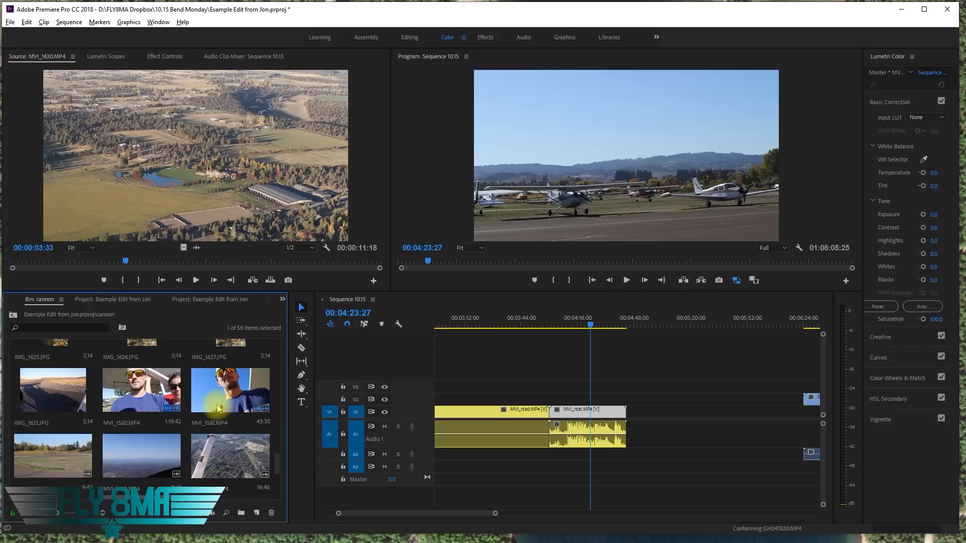
double_click(142, 389)
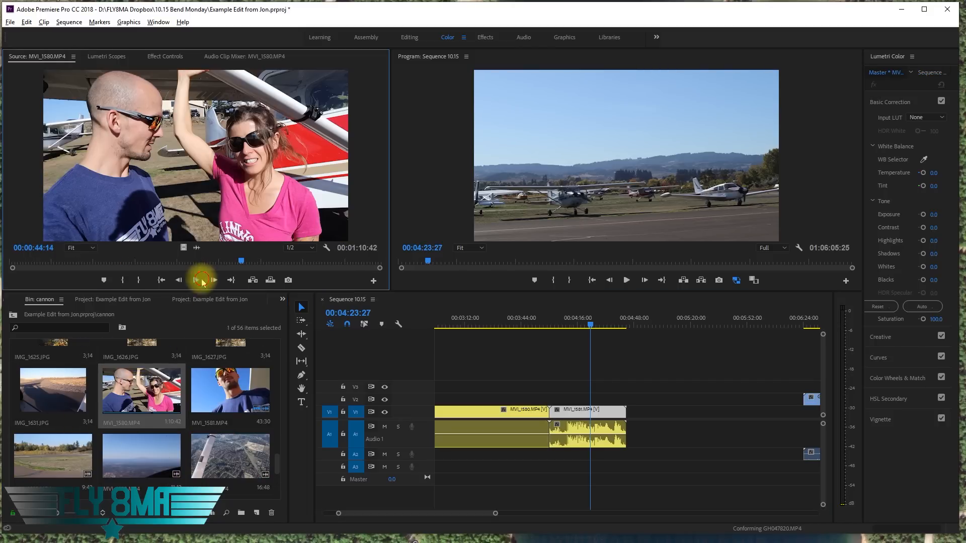
click(198, 280)
click(86, 261)
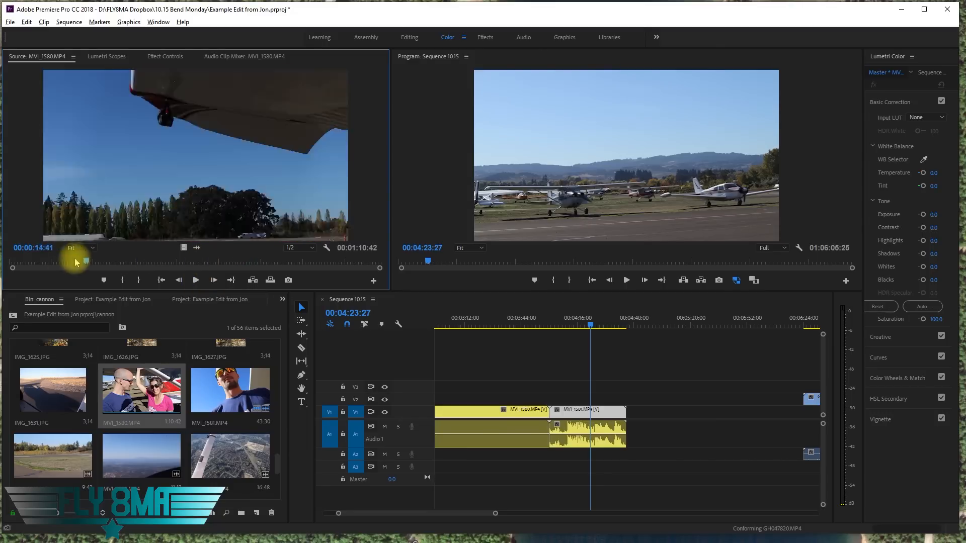
click(14, 261)
key(space)
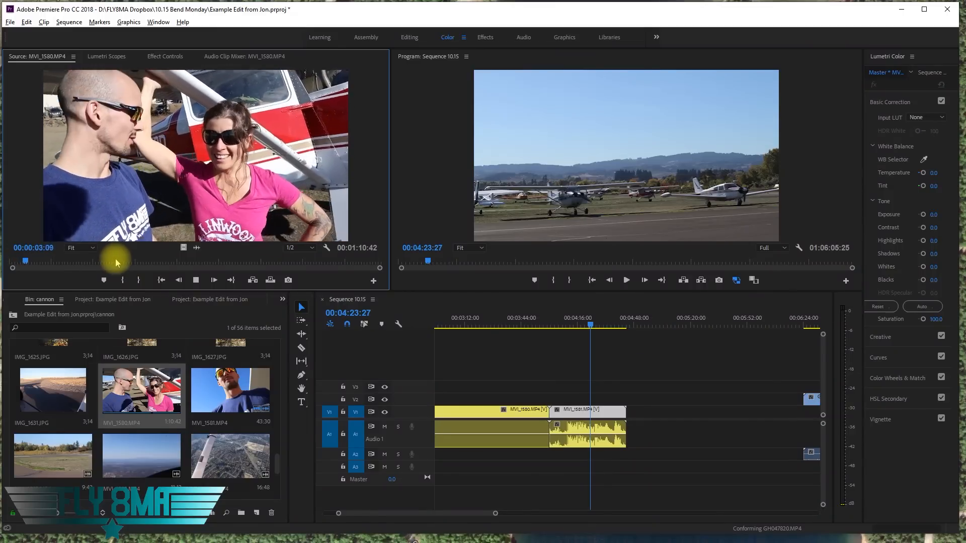
click(139, 280)
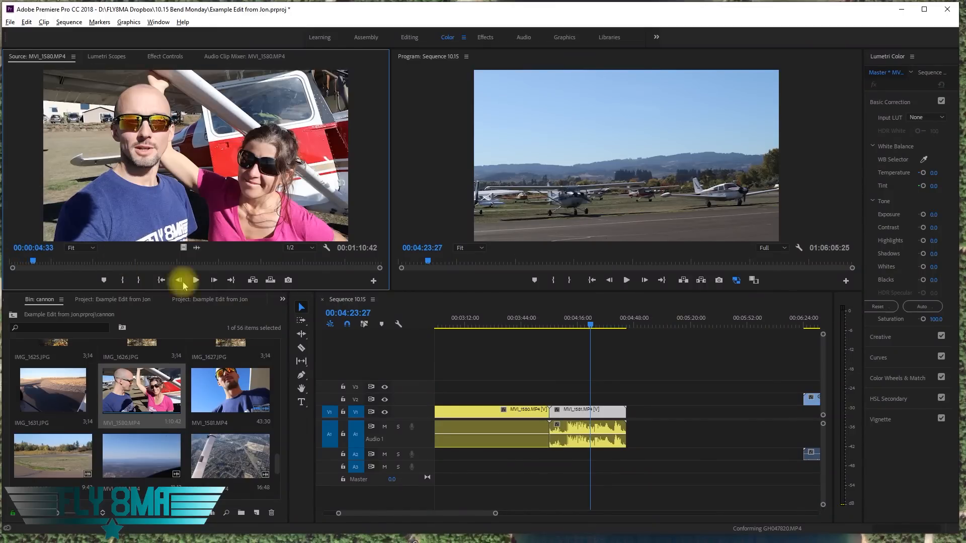
Save the project and bring the whole sequence into view
key(ctrl+s)
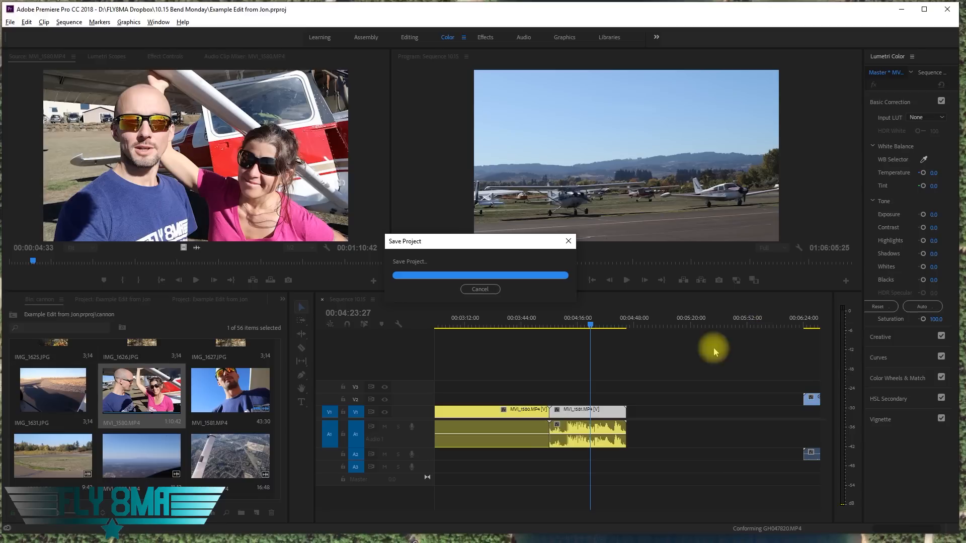
scroll(624, 367, down, 6)
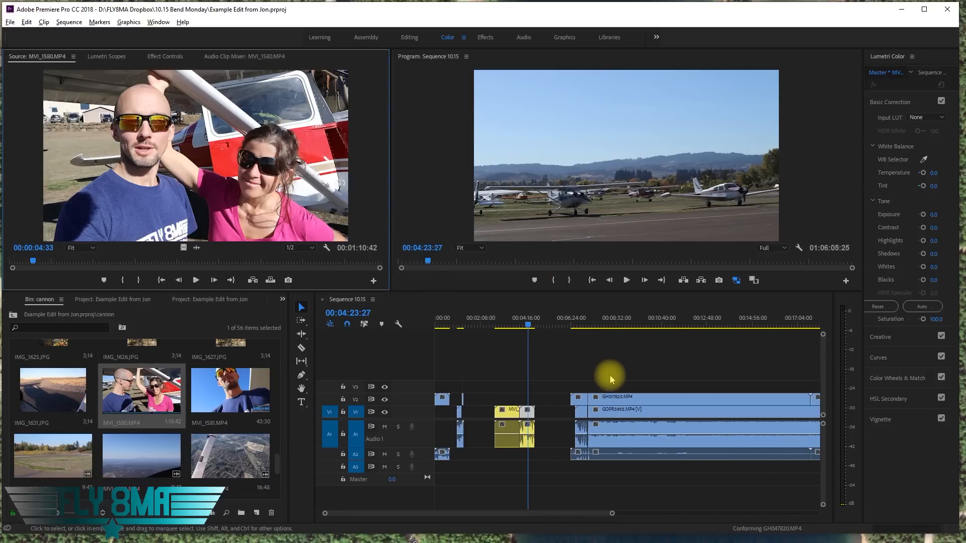
scroll(594, 371, down, 5)
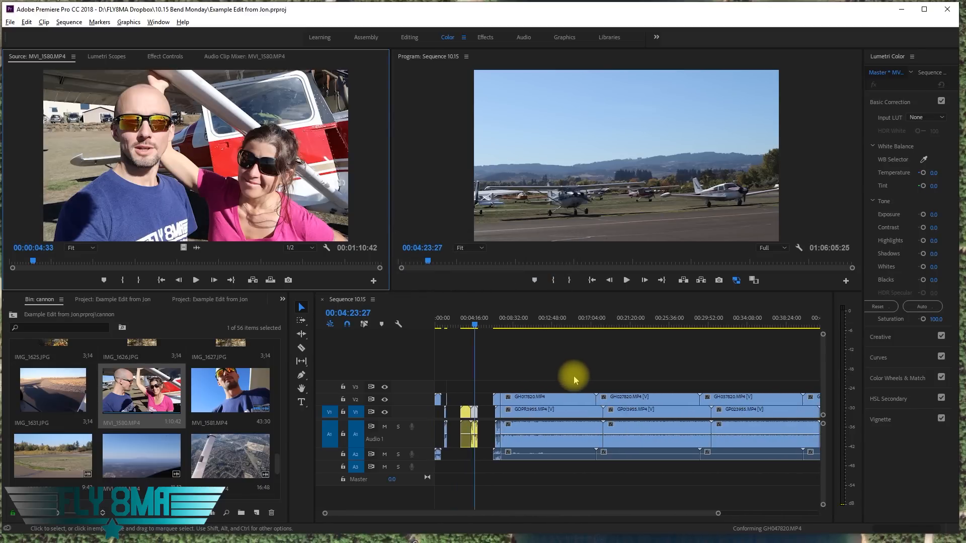
scroll(564, 374, down, 4)
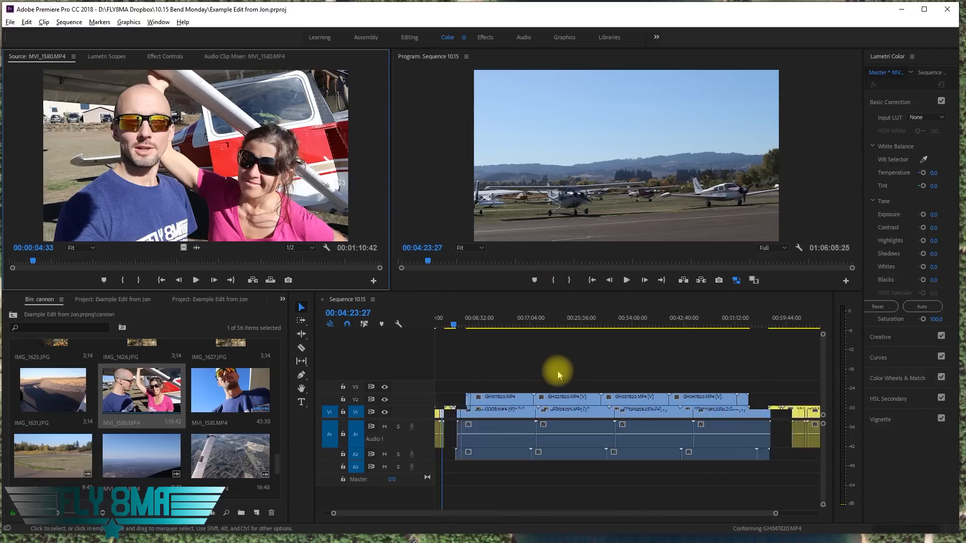
Open GH017643.MP4 from the gp 6 forward bin and play through its first two minutes to see where it belongs
click(13, 314)
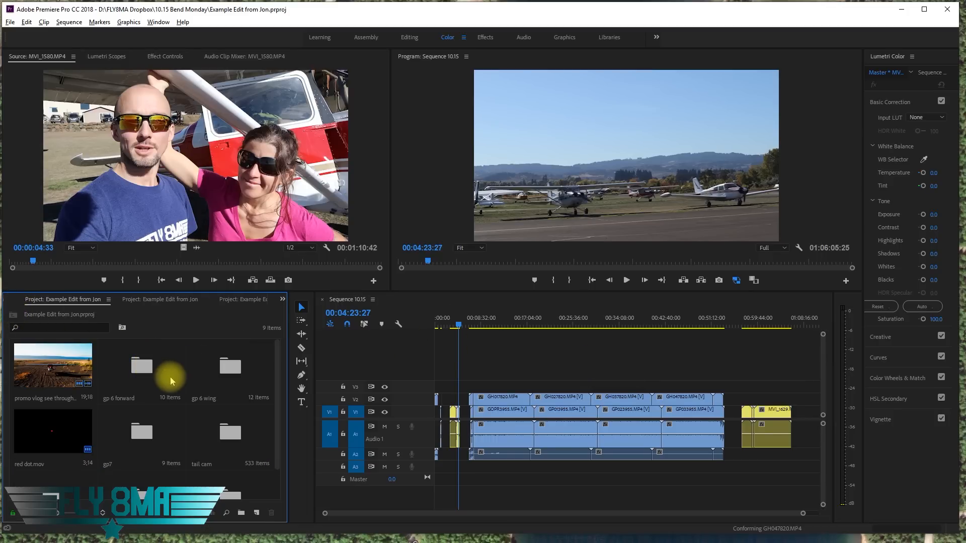
double_click(153, 366)
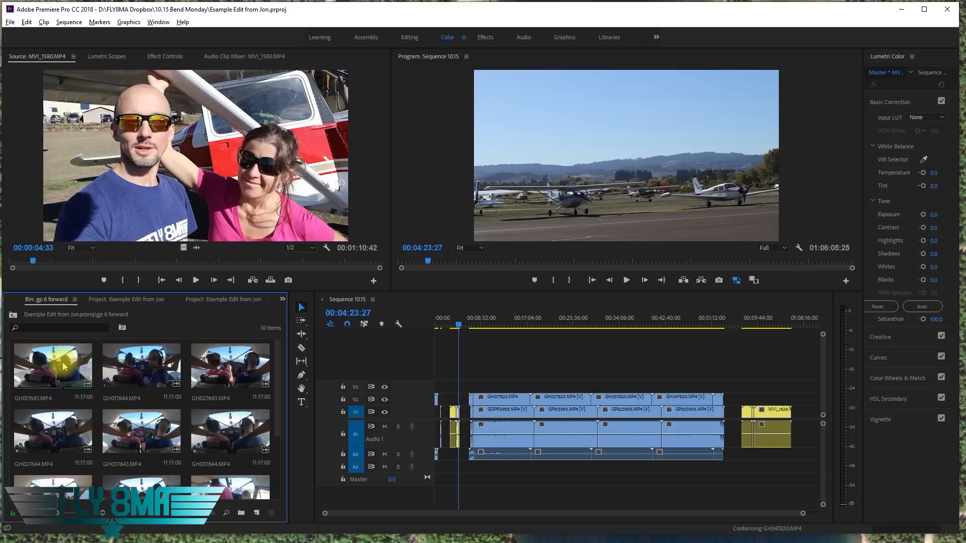
double_click(66, 364)
drag(108, 251, 0, 261)
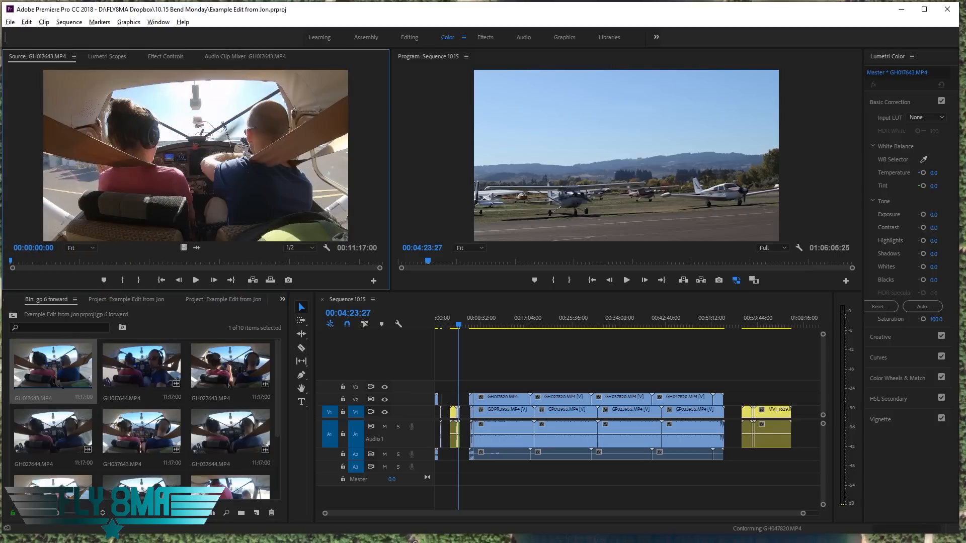
key(space)
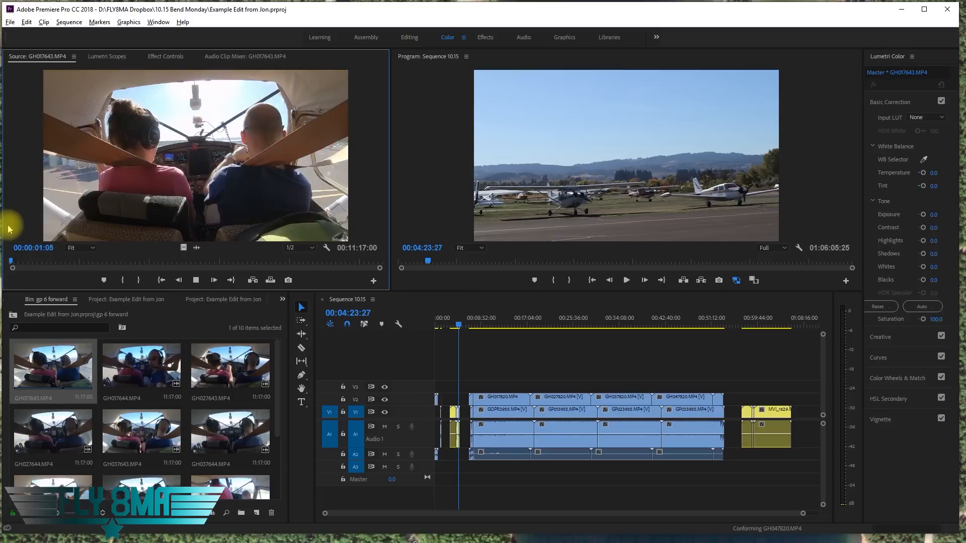
click(59, 264)
drag(59, 268, 71, 269)
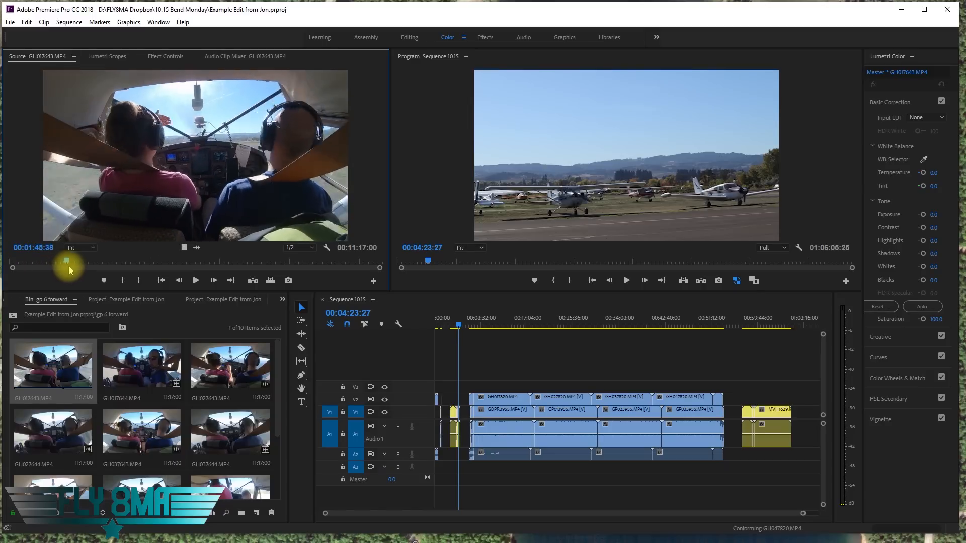
key(space)
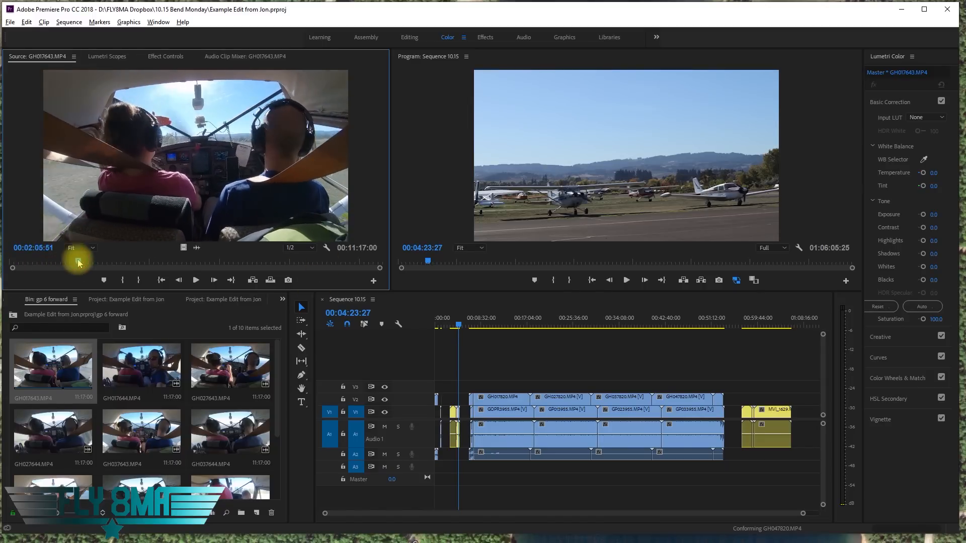
Find the taxiing moment of GH017643.MP4 in the enlarged Source monitor and set an In point at about 00:03:56
click(97, 262)
key(grave)
click(265, 495)
drag(265, 494, 336, 474)
key(space)
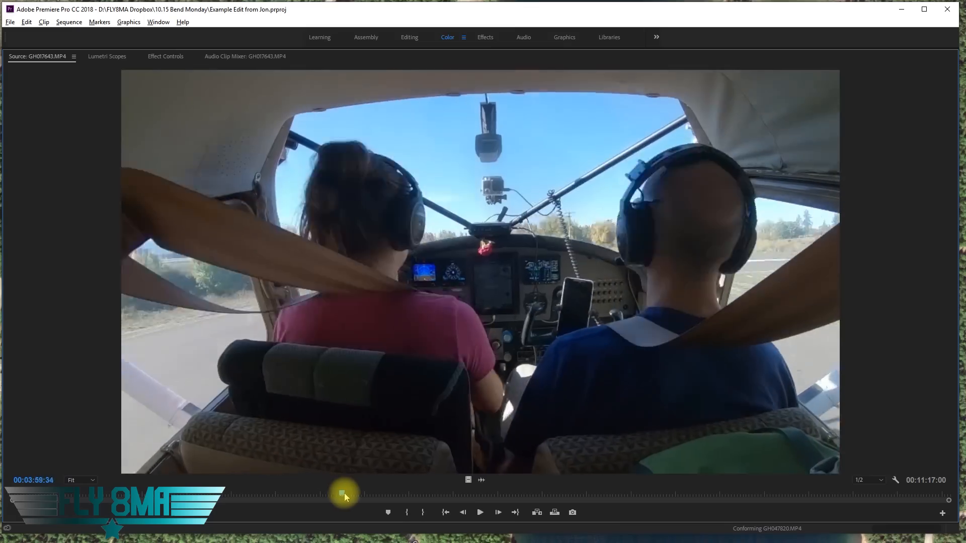
click(334, 494)
mouse_move(334, 496)
mouse_down()
mouse_move(209, 479)
mouse_move(337, 484)
mouse_up()
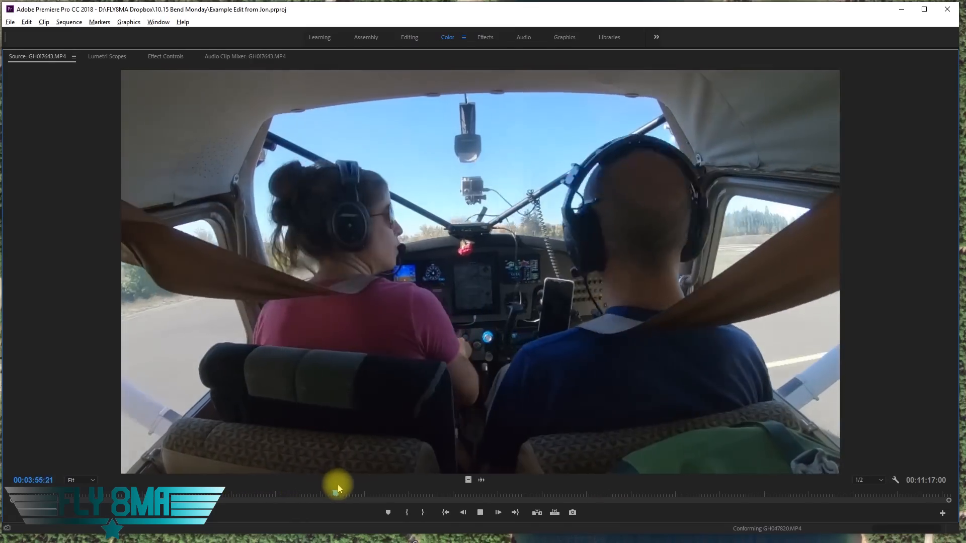
key(grave)
key(i)
Place the trimmed GH017643.MP4 on V3 and A3 above the matching taxi section of GH017820.MP4
scroll(479, 376, down, 1)
scroll(475, 373, up, 6)
click(523, 327)
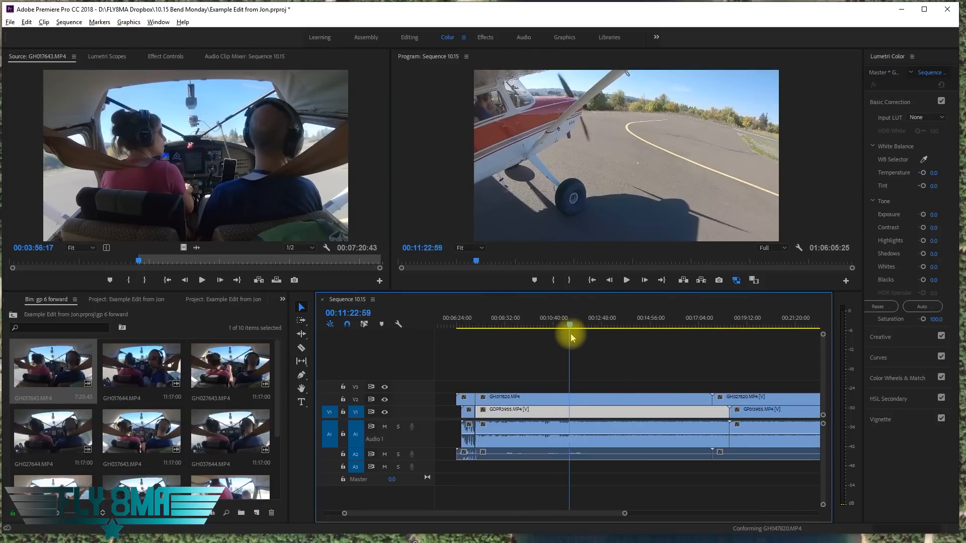
drag(219, 289, 510, 382)
Add GH027643.MP4, GH037643.MP4, GH047643.MP4 and the remaining short clip of that series end to end after GH017643.MP4 on V3 and A3
click(226, 370)
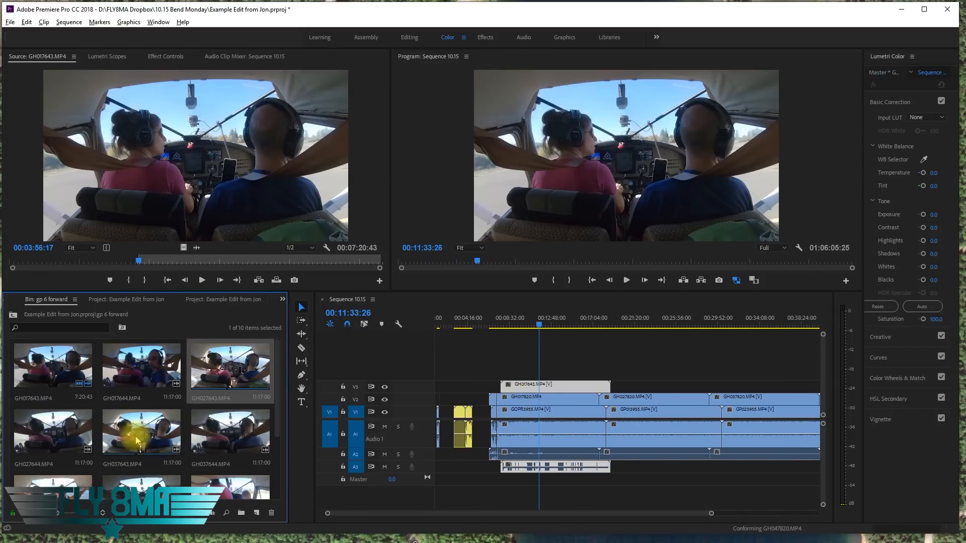
ctrl+click(134, 436)
scroll(132, 434, down, 1)
ctrl+click(73, 433)
ctrl+click(227, 439)
scroll(228, 437, down, 1)
scroll(228, 427, up, 2)
drag(229, 370, 612, 388)
scroll(196, 406, down, 2)
key(minus)
Label the selected gp 6 forward clips Mango
right_click(217, 401)
mouse_move(282, 380)
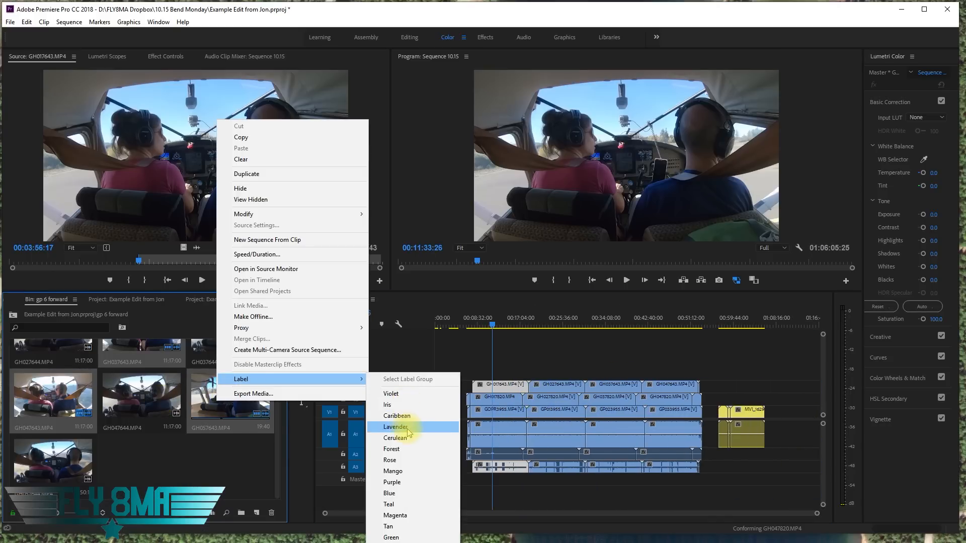
click(392, 471)
scroll(527, 399, up, 3)
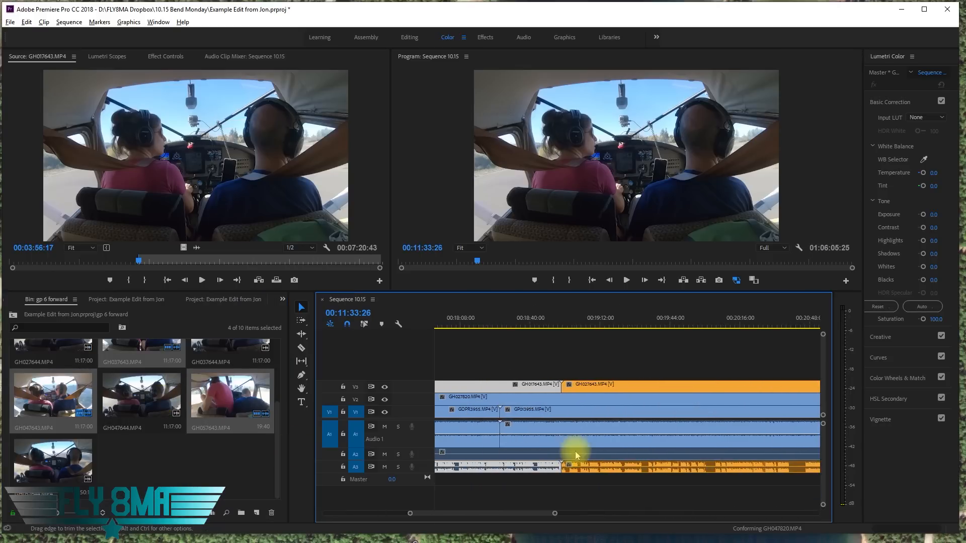
scroll(566, 457, down, 2)
Open the gp 4 bin and load GOPR9872.MP4 in the Source monitor
click(13, 315)
double_click(213, 399)
double_click(52, 366)
click(55, 370)
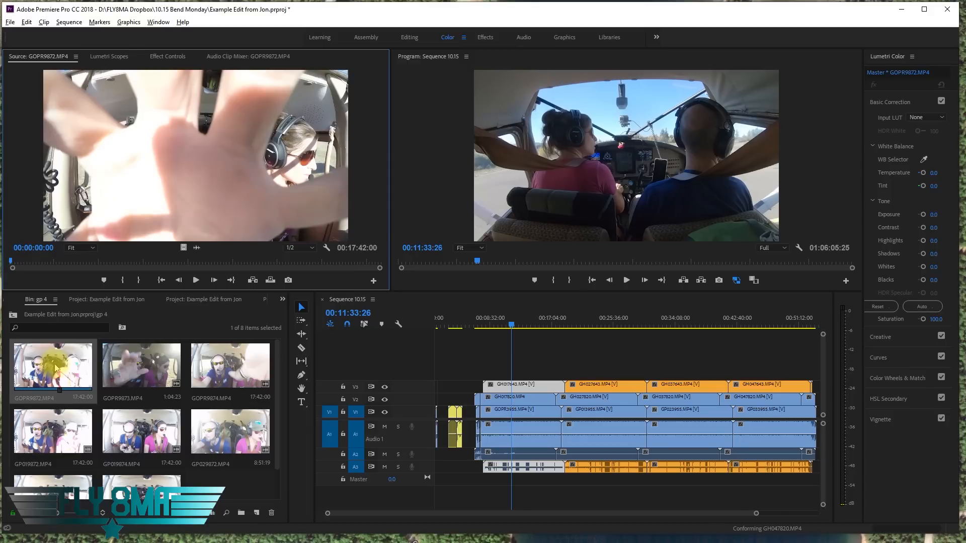
Add clips GOPR9872.MP4, GP019872.MP4 and GP029872.MP4 to the sequence on a new V4 track, starting near the beginning of the flight footage
ctrl+click(55, 438)
ctrl+click(243, 446)
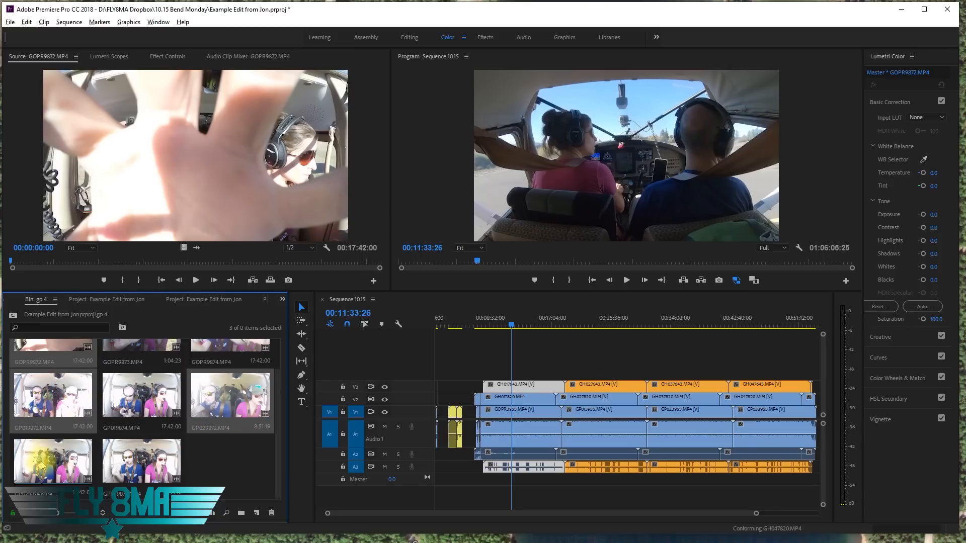
drag(90, 421, 499, 371)
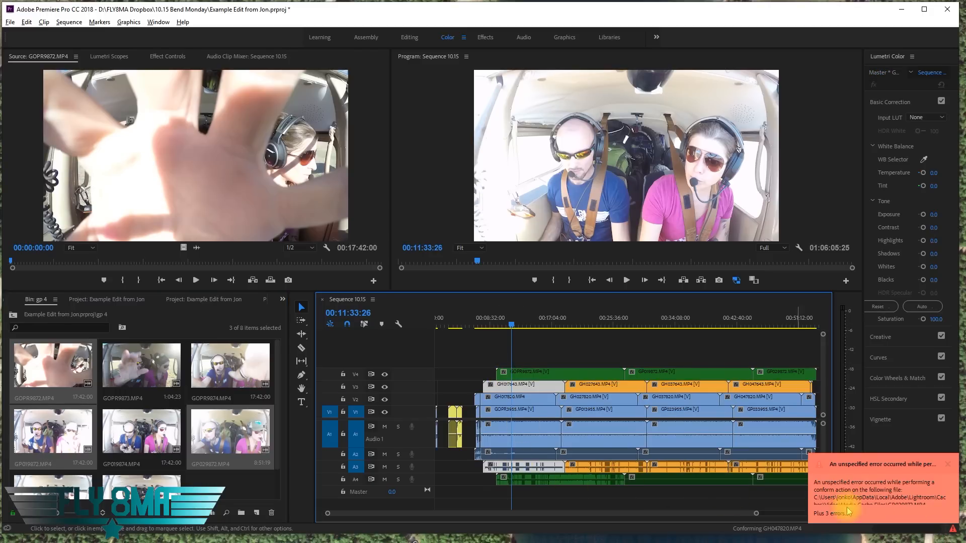
Clear all reported error events and close the Events window
click(942, 462)
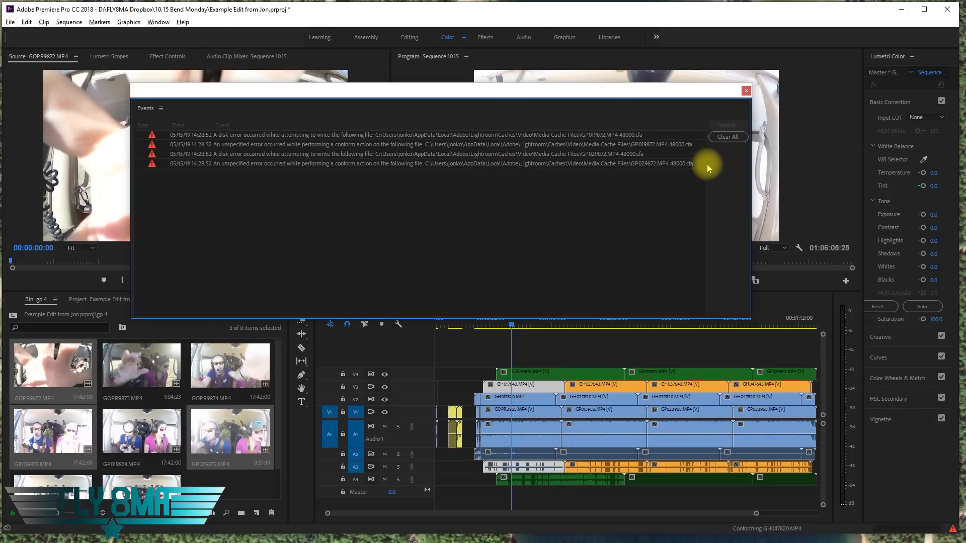
click(728, 136)
click(746, 91)
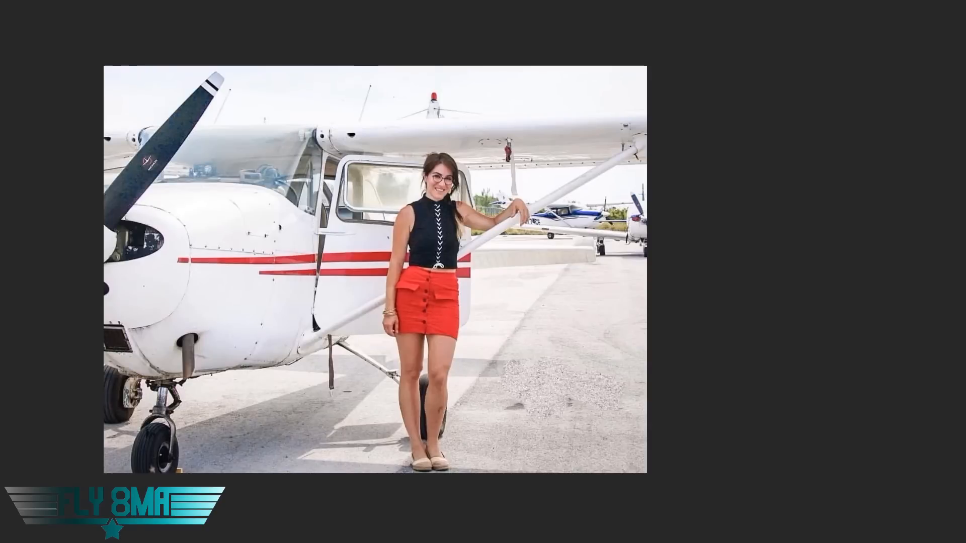
Switch to Photoshop and quit it, discarding the changes in all open documents
key(ctrl+q)
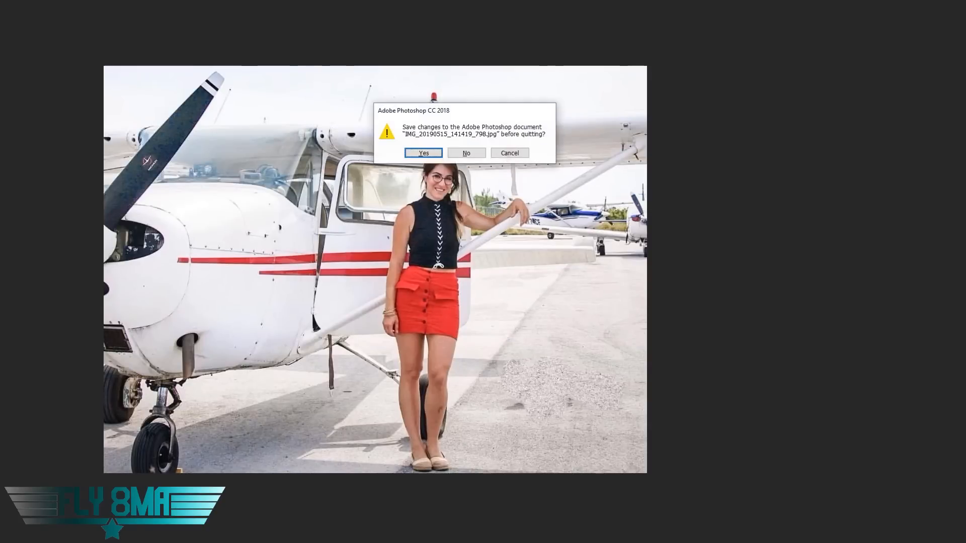
click(468, 154)
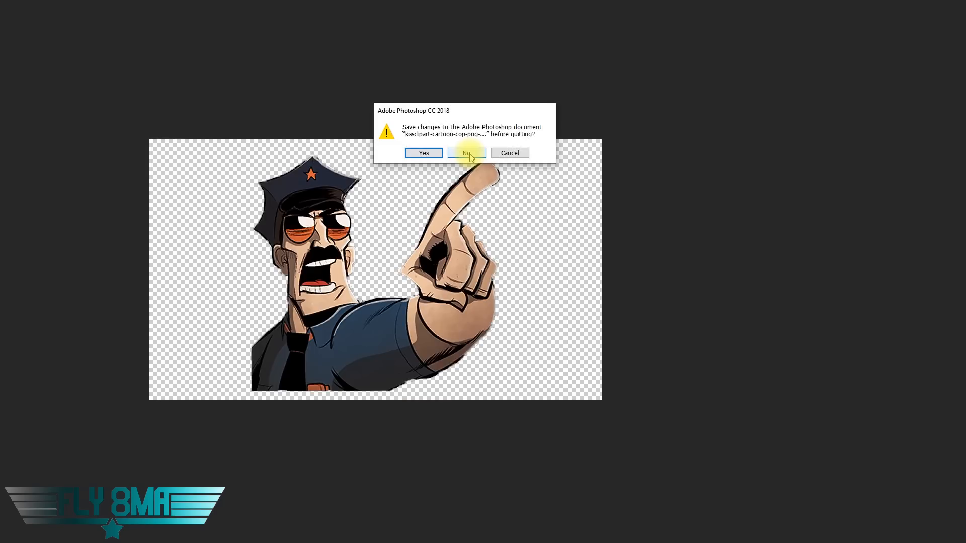
click(467, 154)
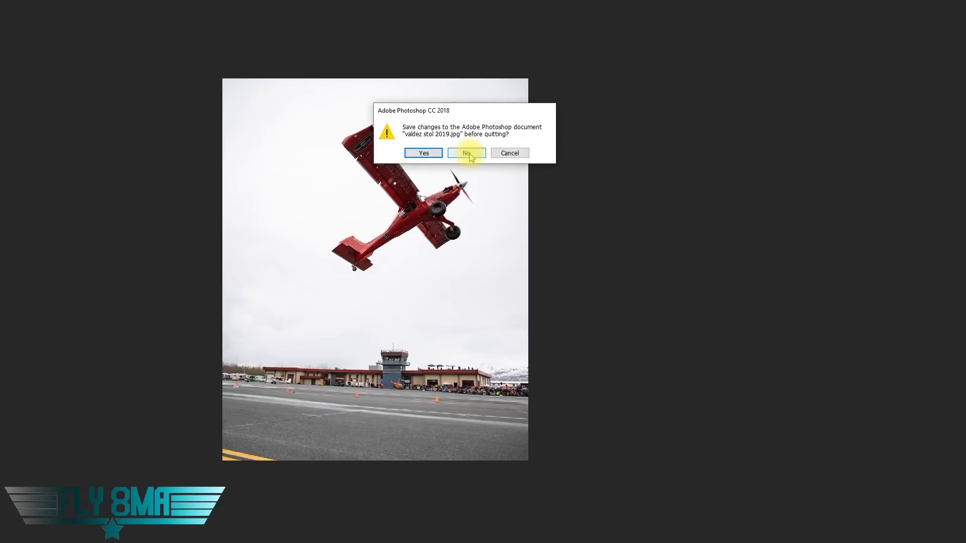
click(467, 154)
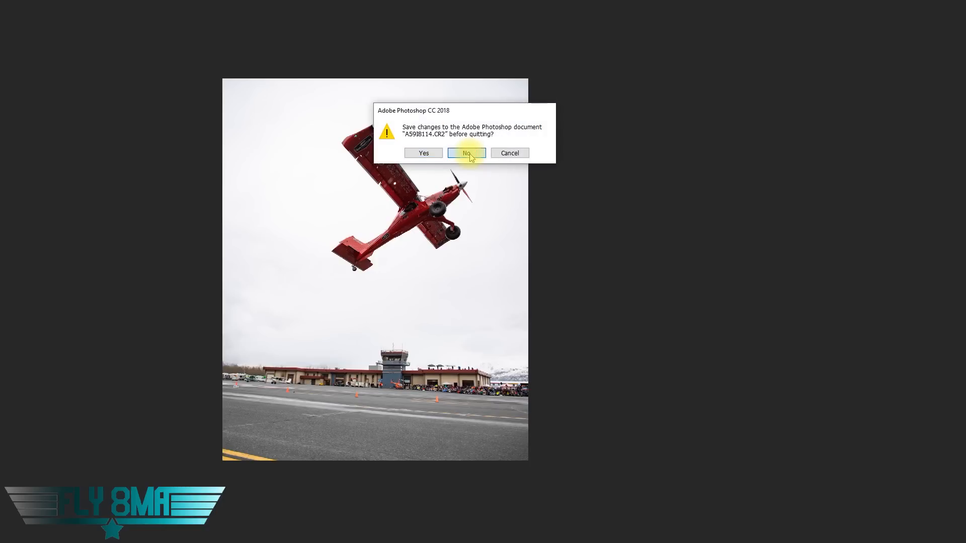
click(468, 154)
click(467, 154)
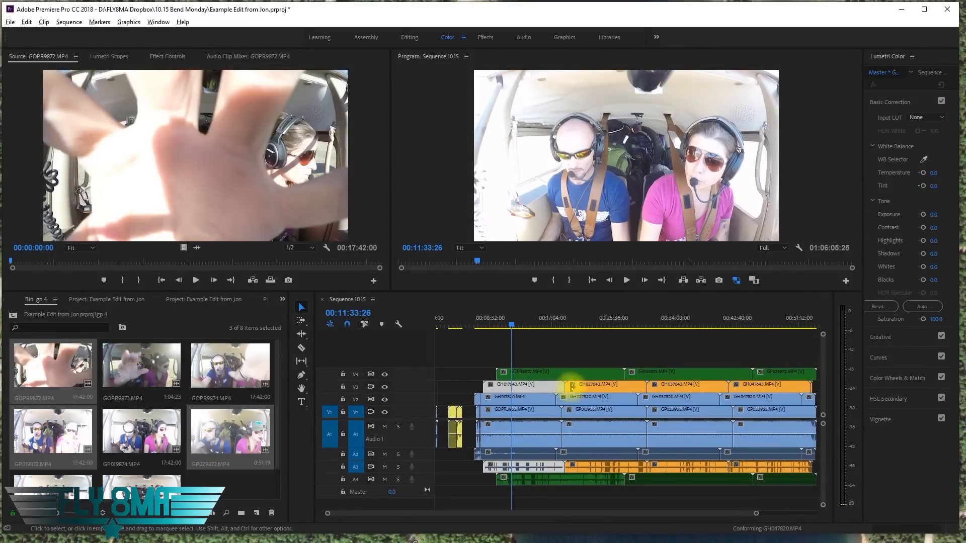
Select the three V4 clips with their A4 audio and slide them earlier to roughly match the A3 speech waveform
scroll(488, 483, up, 8)
scroll(512, 486, up, 5)
scroll(513, 488, down, 7)
scroll(533, 477, down, 8)
drag(717, 497, 547, 478)
drag(566, 358, 645, 369)
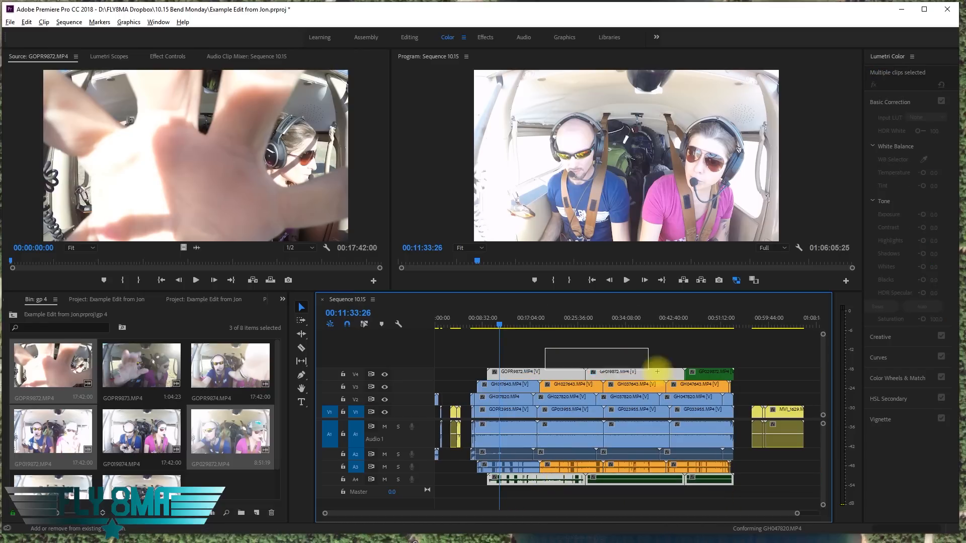
scroll(518, 457, up, 6)
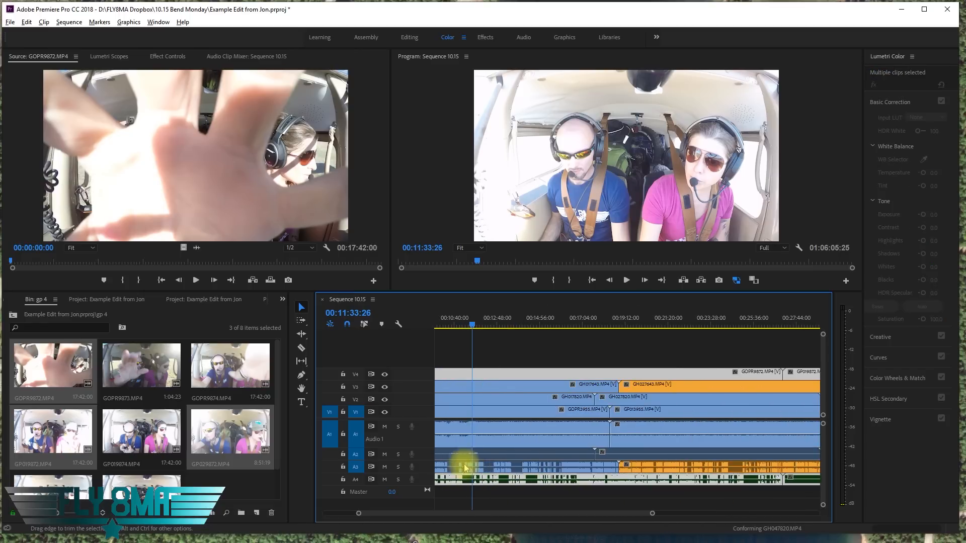
scroll(472, 468, up, 10)
scroll(566, 488, up, 2)
scroll(713, 491, up, 2)
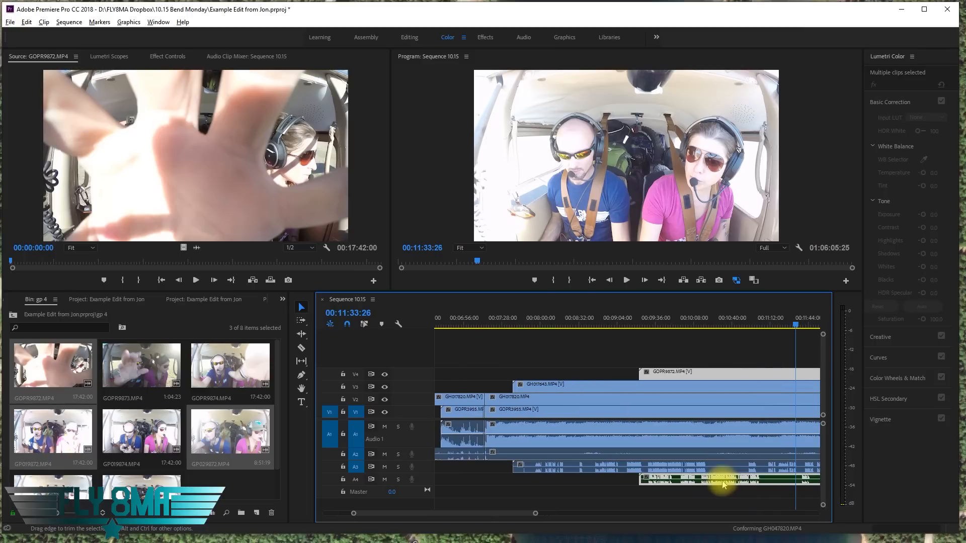
scroll(719, 483, up, 2)
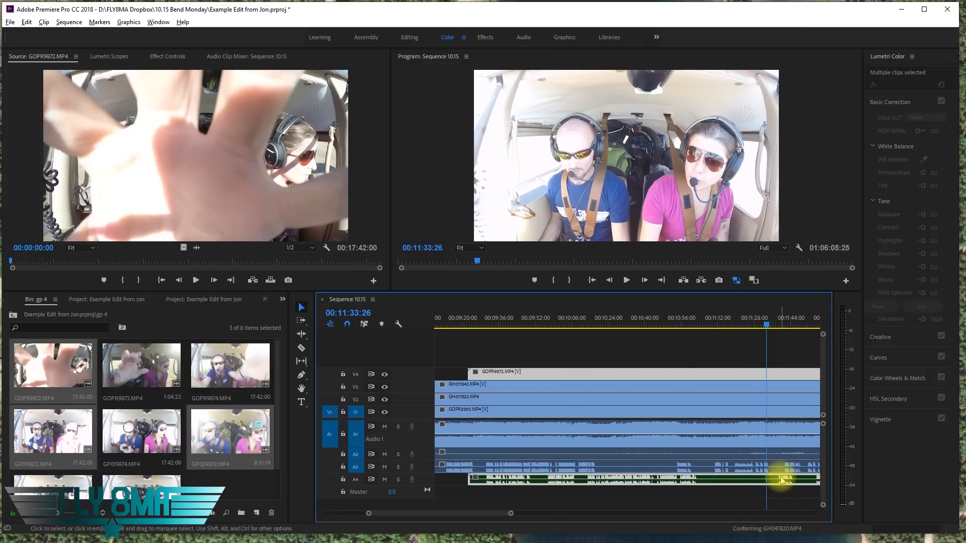
drag(780, 478, 679, 479)
Enlarge audio tracks A4 and A3 and try to nudge the selected clips slightly earlier to match the speech onset near 00:10:54
scroll(672, 477, up, 6)
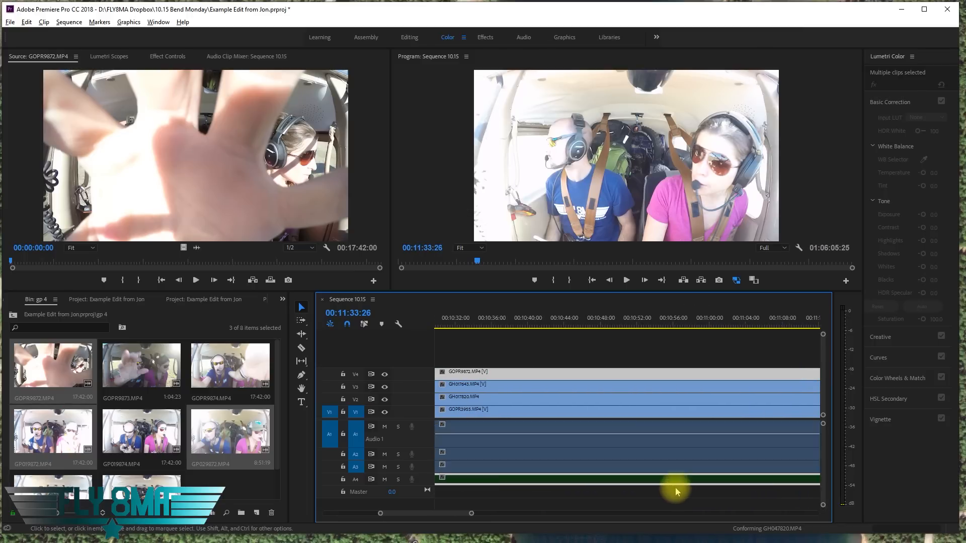
scroll(641, 476, up, 3)
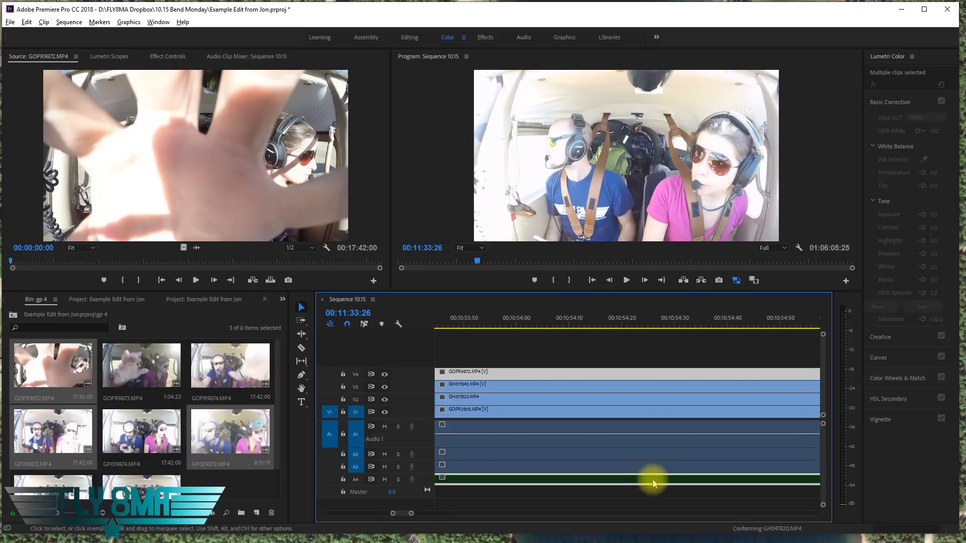
scroll(653, 480, down, 2)
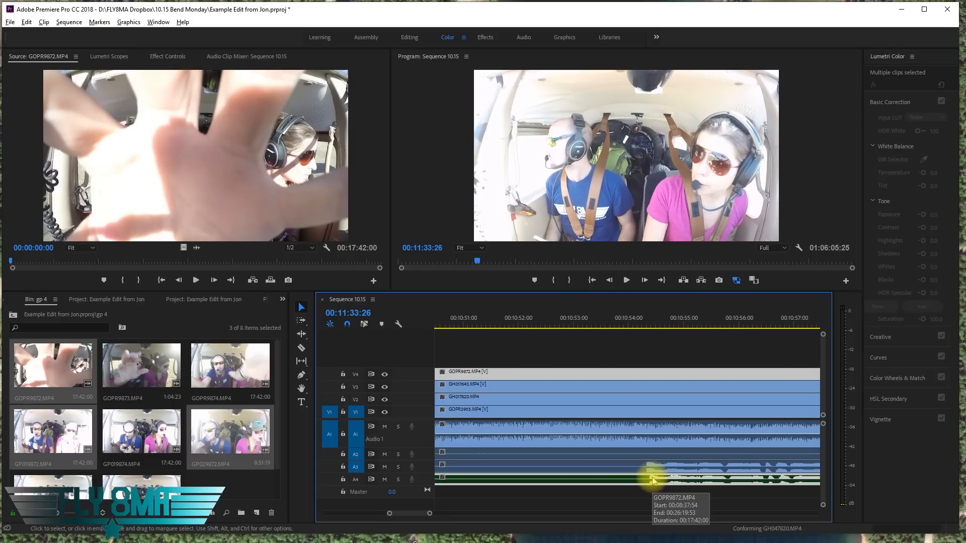
scroll(655, 479, down, 1)
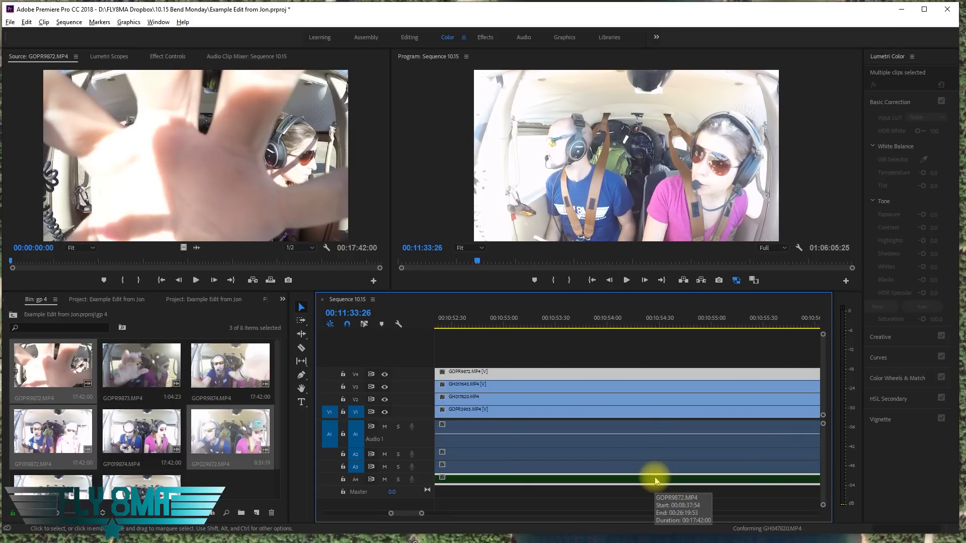
double_click(416, 477)
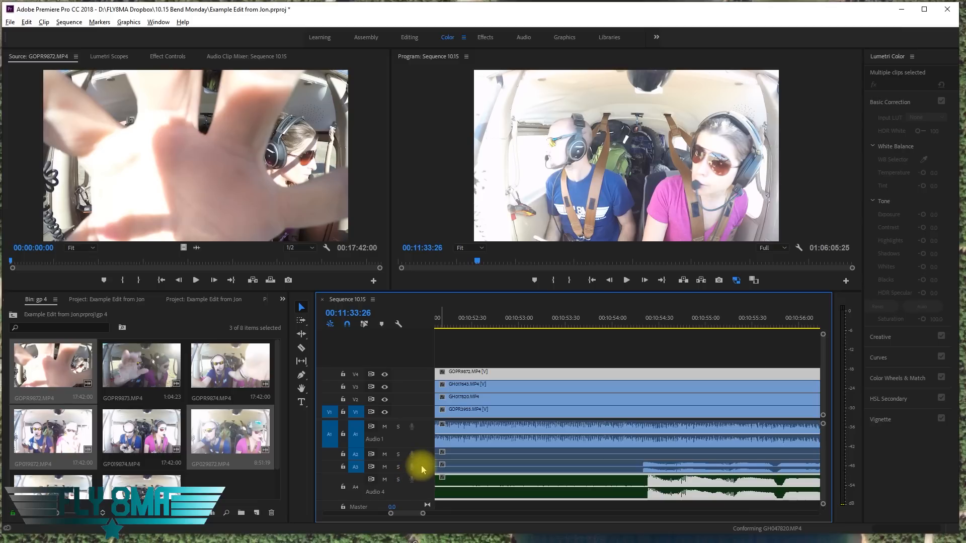
double_click(416, 466)
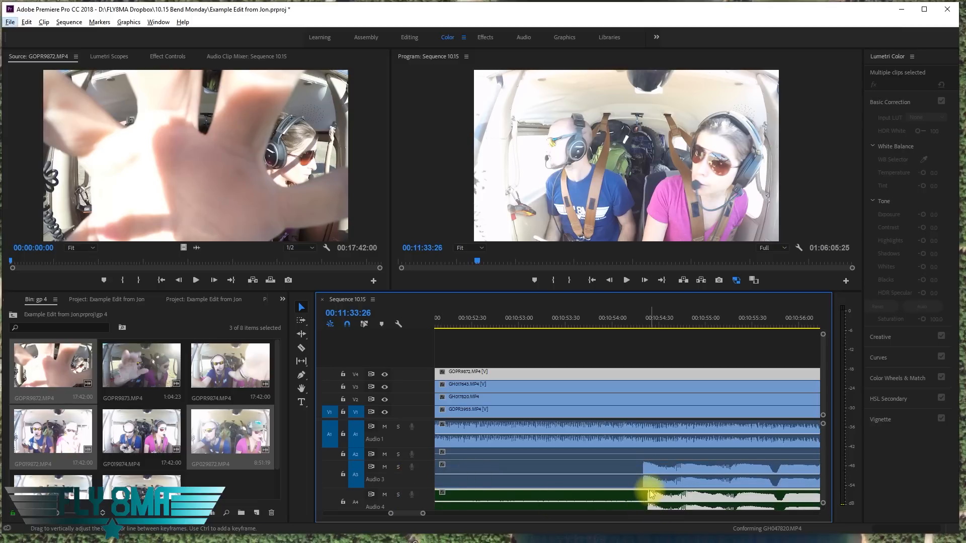
drag(649, 501, 643, 500)
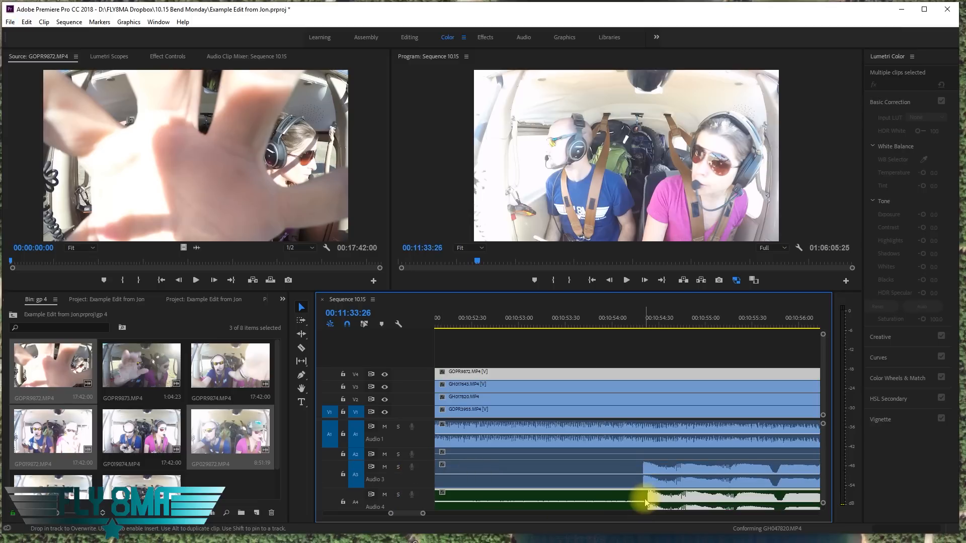
Nudge the selected V4 and A4 clips slightly earlier so the speech burst near 00:09:58 lines up with A3
scroll(645, 499, down, 5)
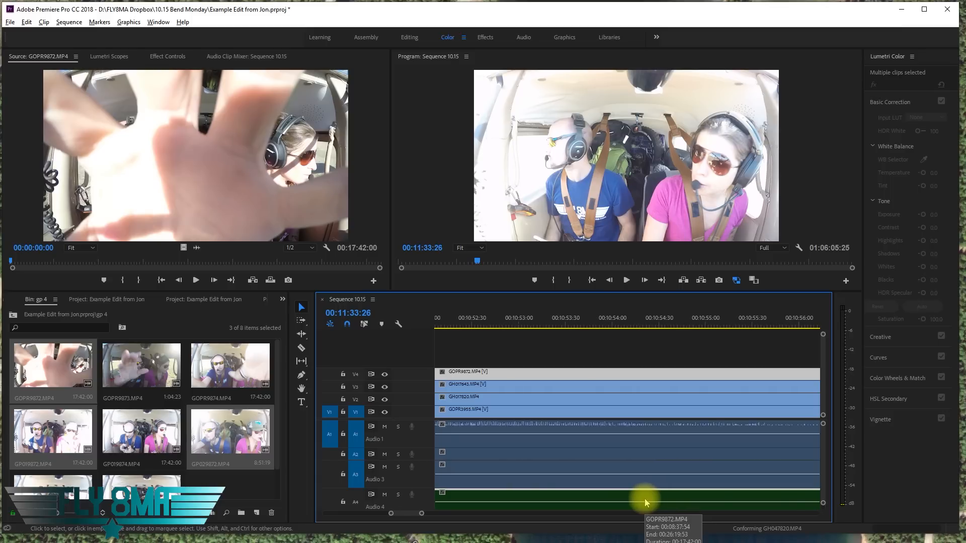
scroll(646, 499, up, 5)
scroll(640, 503, down, 5)
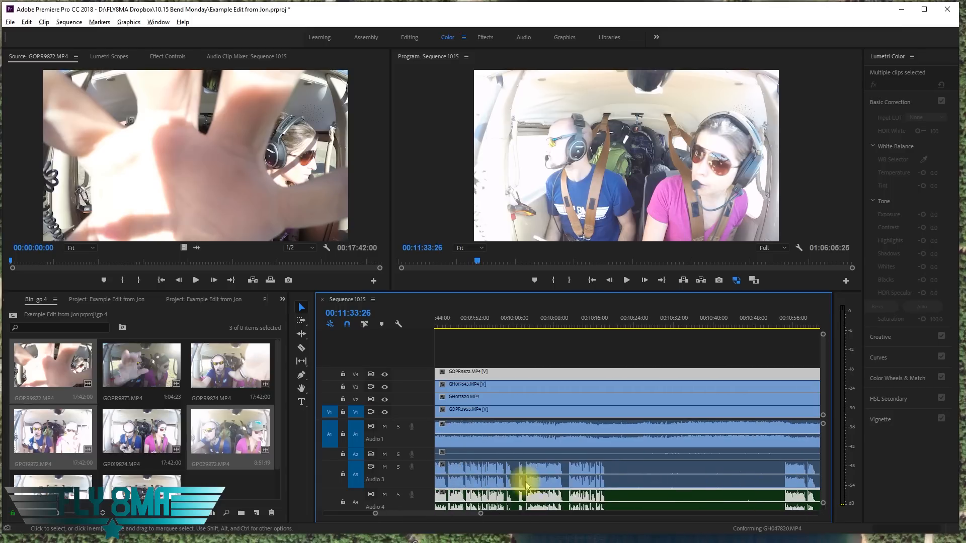
scroll(556, 500, up, 5)
scroll(618, 504, up, 3)
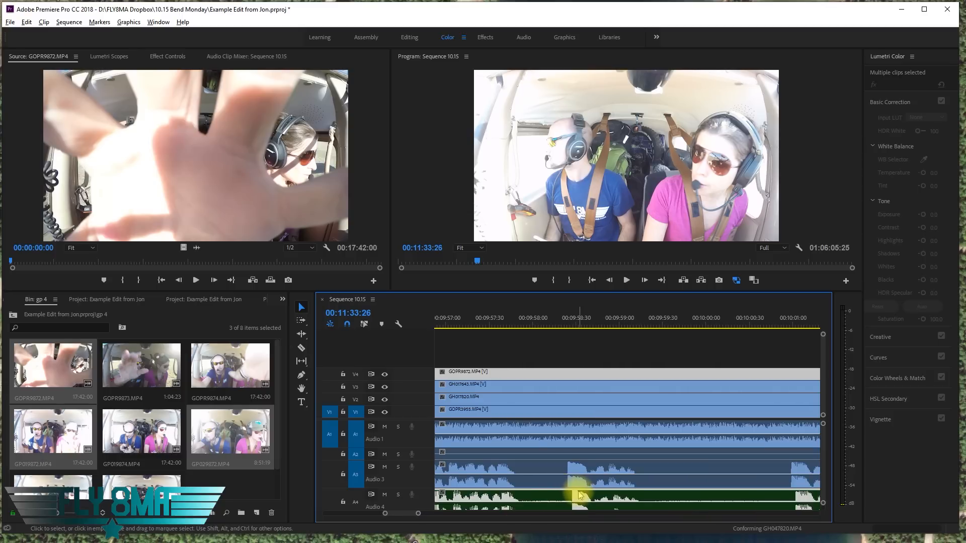
drag(574, 495, 568, 493)
scroll(566, 505, up, 2)
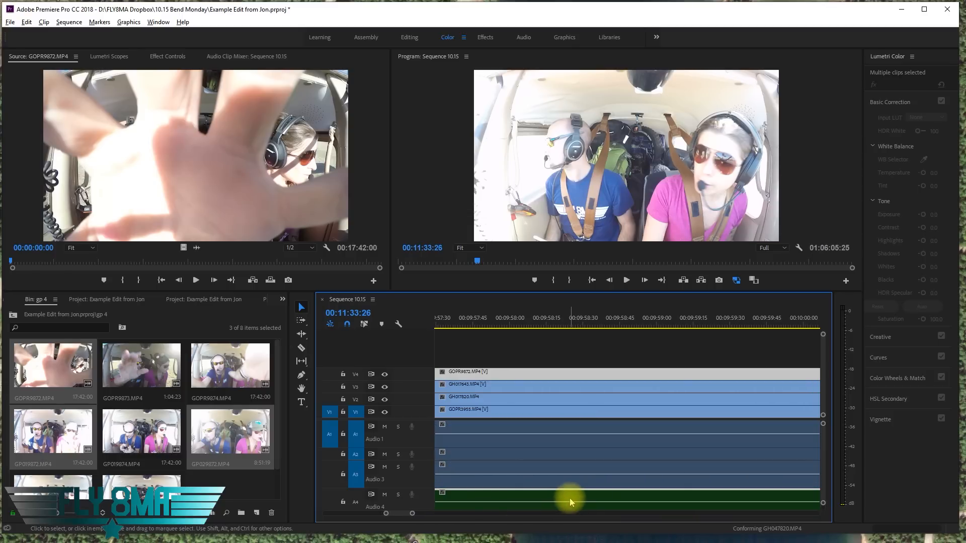
Nudge the selected clips slightly later to match the A3 speech onset near 00:08:46, and save the project
scroll(569, 499, down, 3)
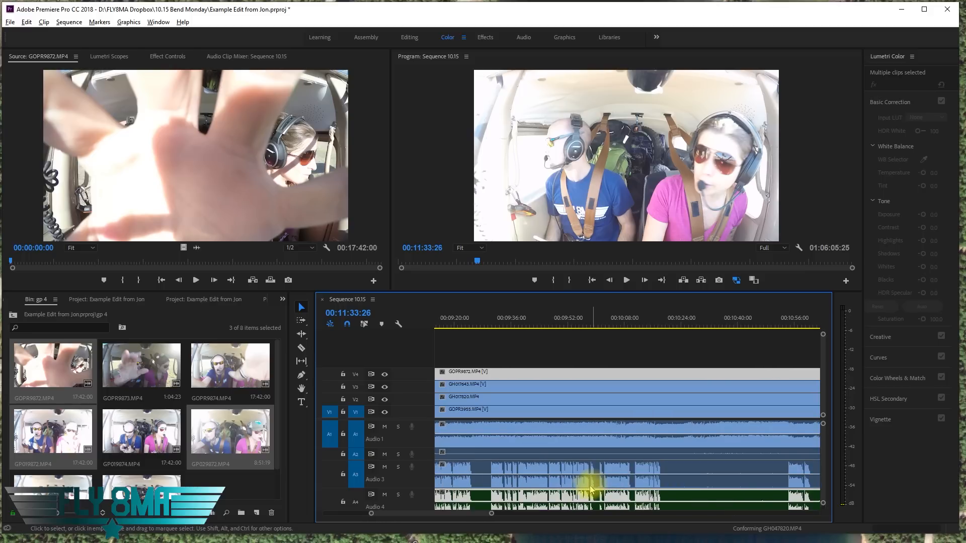
scroll(579, 497, down, 3)
scroll(610, 505, up, 5)
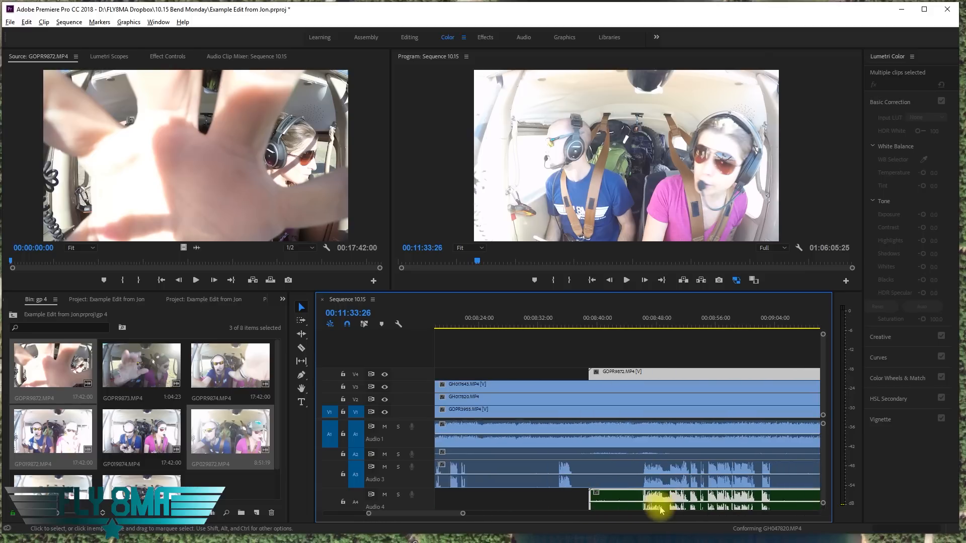
scroll(648, 505, up, 3)
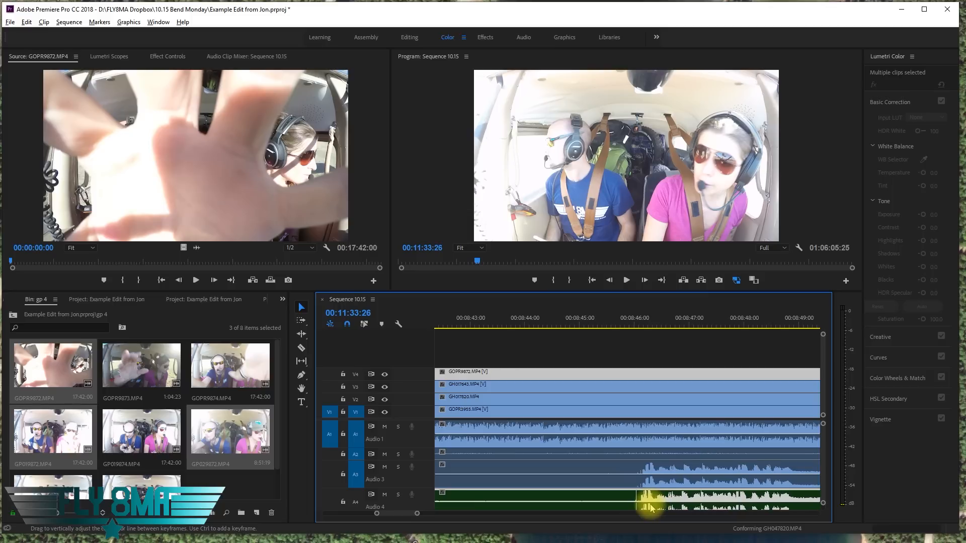
scroll(651, 507, up, 2)
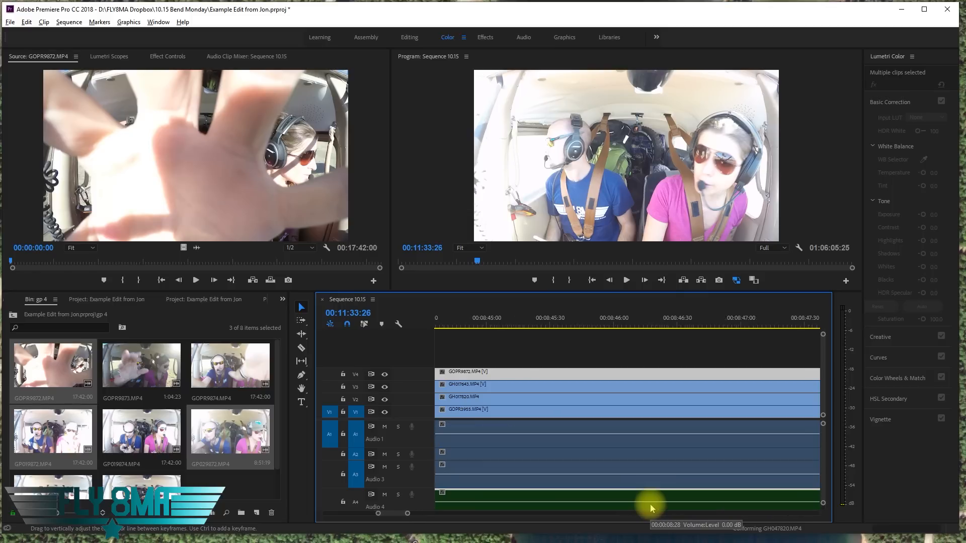
scroll(650, 507, down, 1)
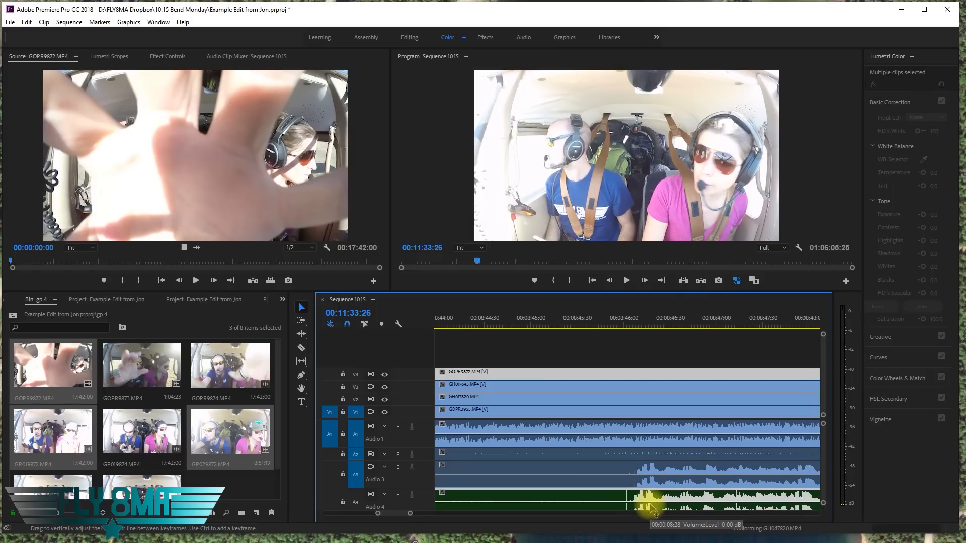
drag(646, 498, 655, 501)
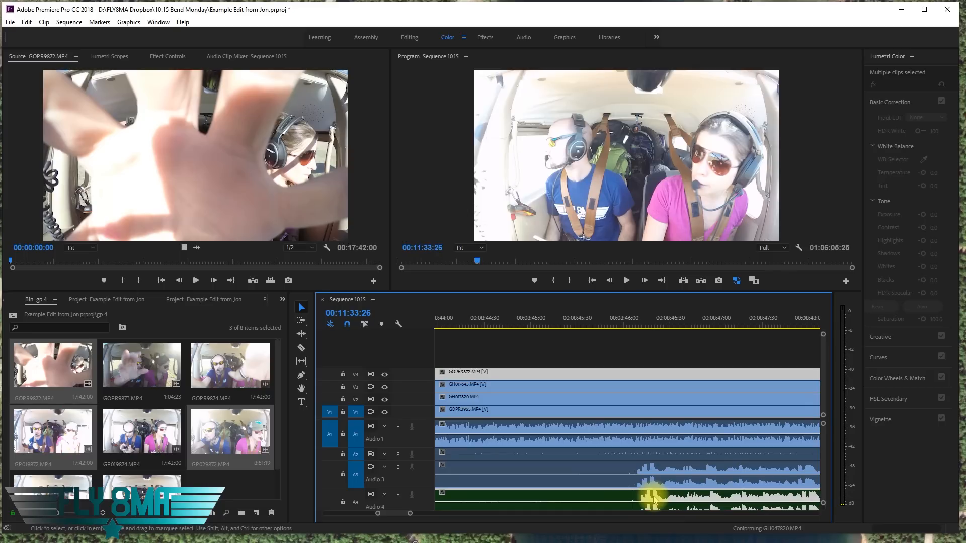
scroll(654, 483, down, 8)
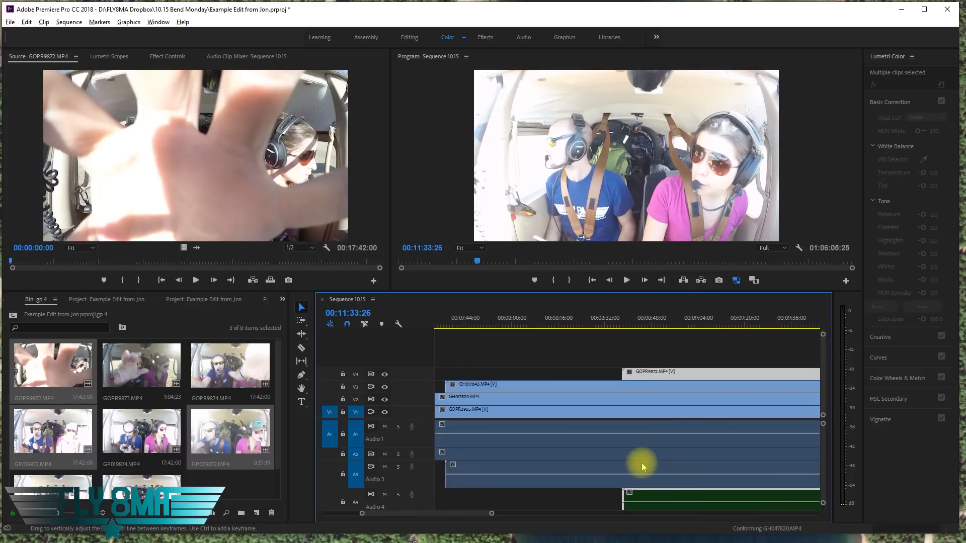
key(ctrl+s)
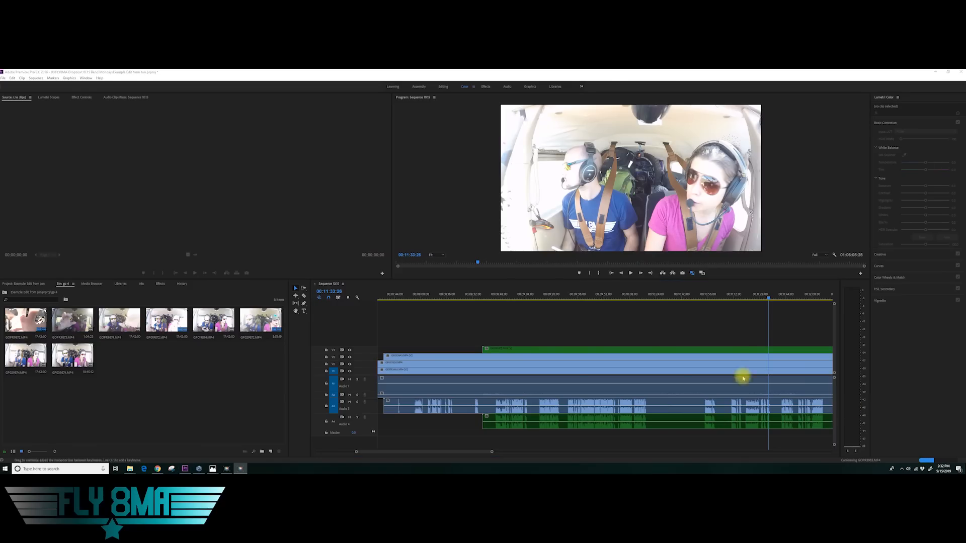
scroll(534, 417, up, 10)
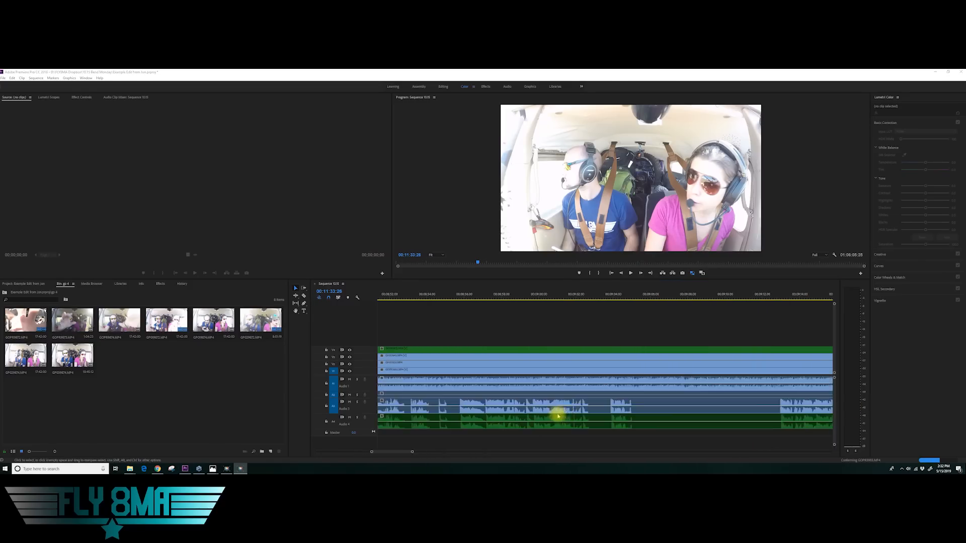
scroll(609, 426, up, 4)
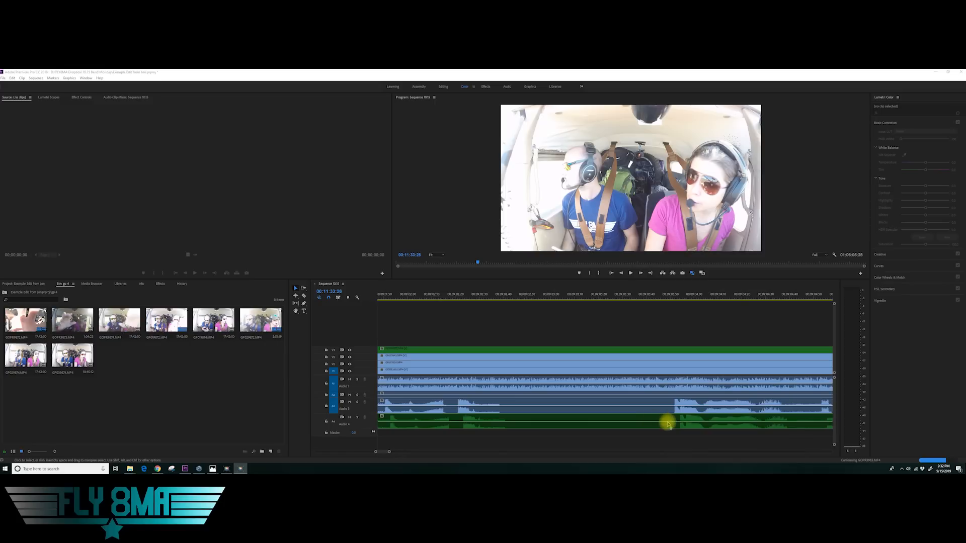
scroll(668, 424, down, 15)
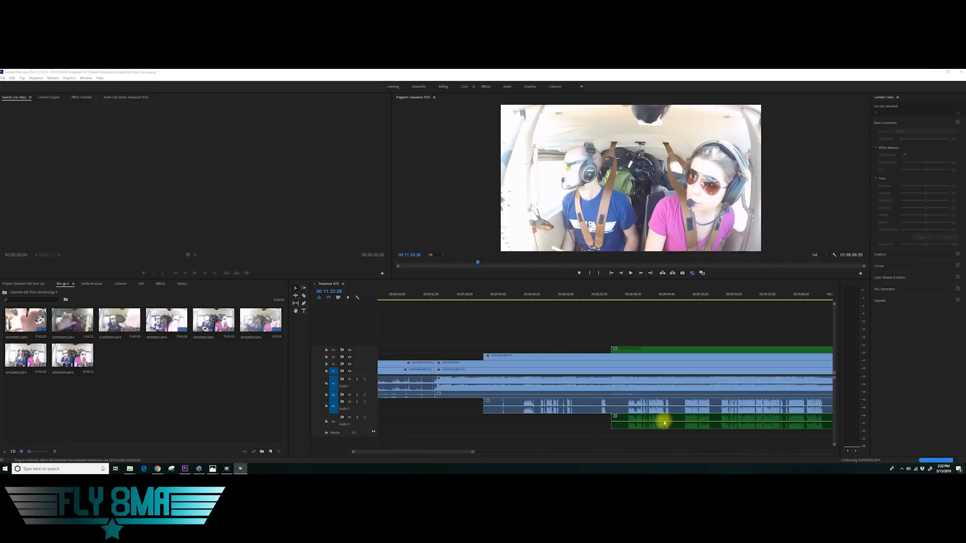
Select all V4 clips with their A4 audio and slide them slightly earlier to match the A3 speech onset just before the playhead
scroll(646, 418, down, 10)
drag(672, 433, 500, 425)
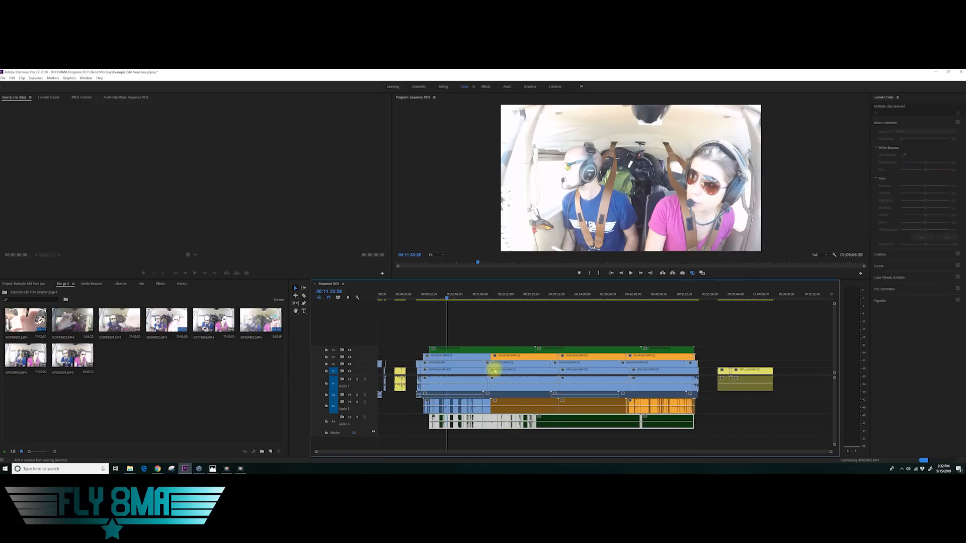
drag(497, 333, 654, 346)
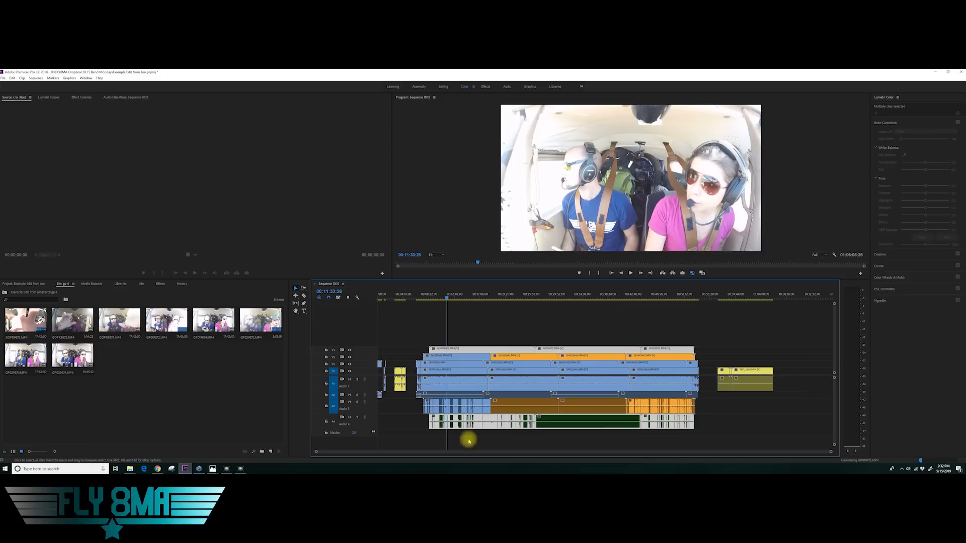
scroll(412, 432, up, 9)
scroll(525, 424, up, 10)
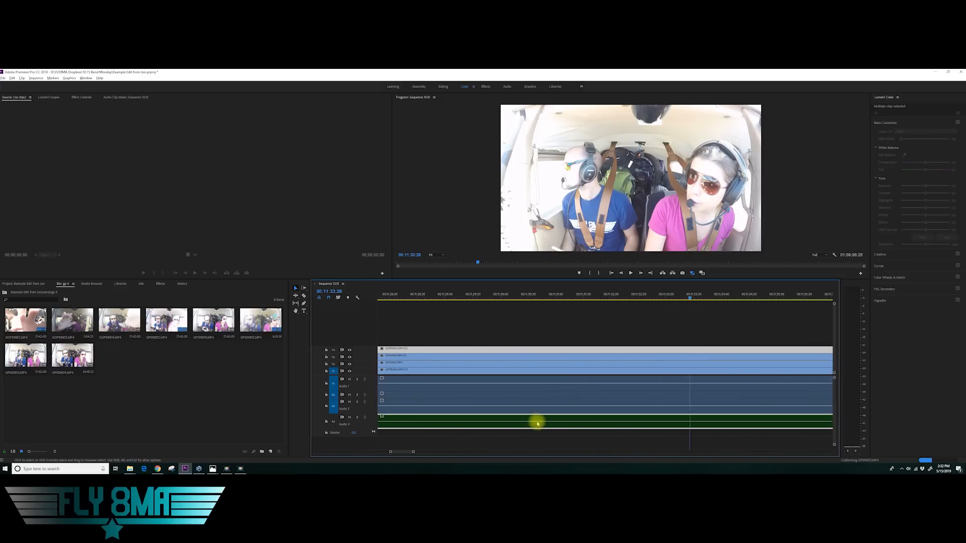
scroll(537, 424, up, 5)
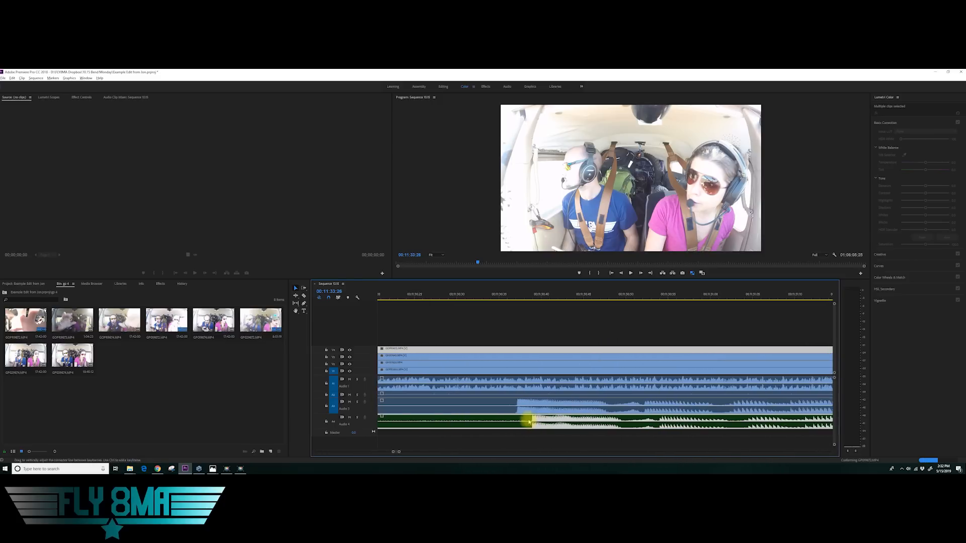
drag(533, 419, 518, 419)
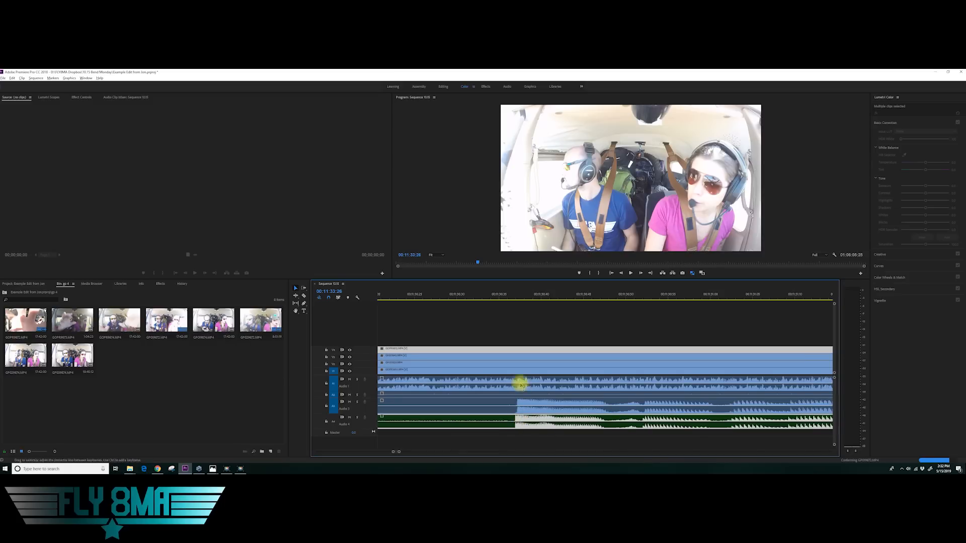
scroll(511, 415, down, 5)
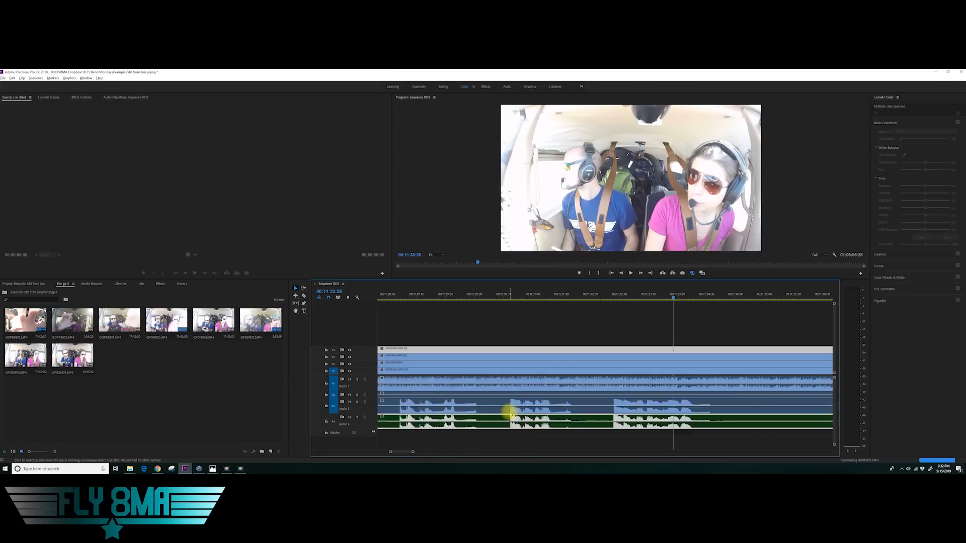
Move the selected V4 and A4 clips slightly later so a speech burst near the end of the flight lines up with A3
scroll(513, 401, down, 10)
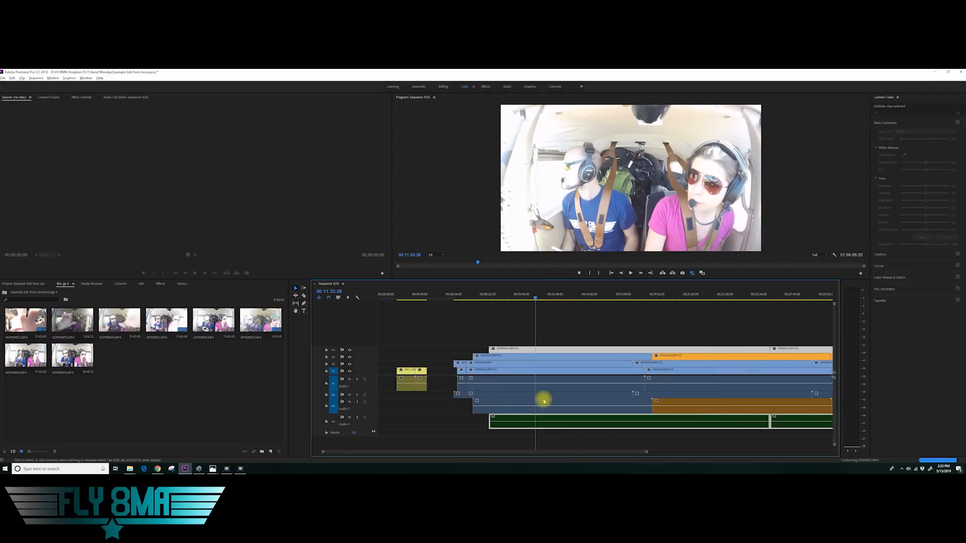
scroll(667, 409, up, 15)
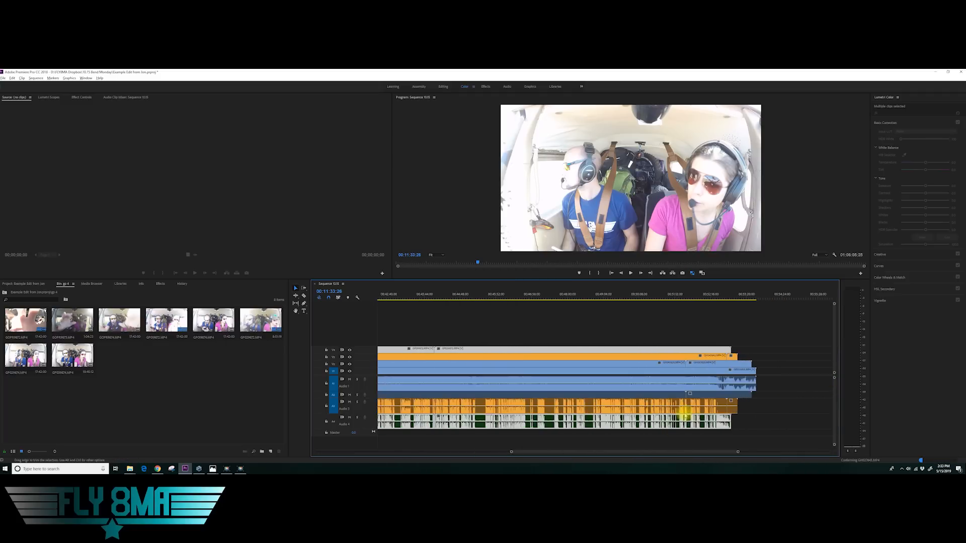
scroll(718, 420, up, 2)
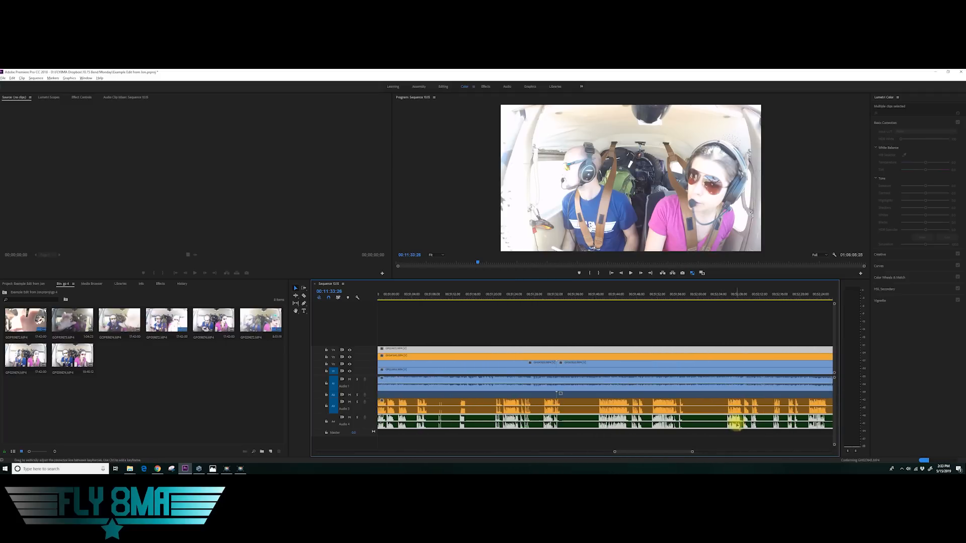
scroll(705, 422, up, 5)
scroll(689, 418, up, 3)
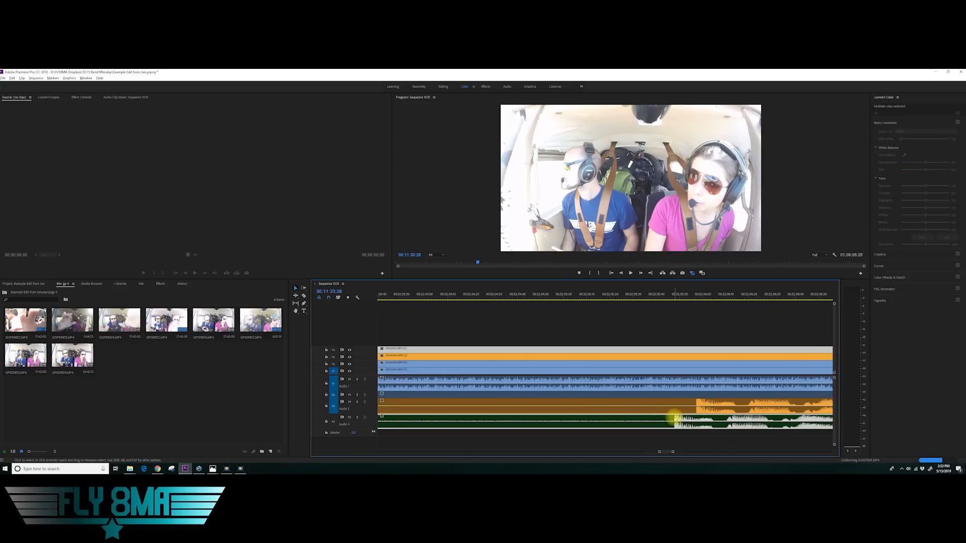
drag(674, 418, 683, 419)
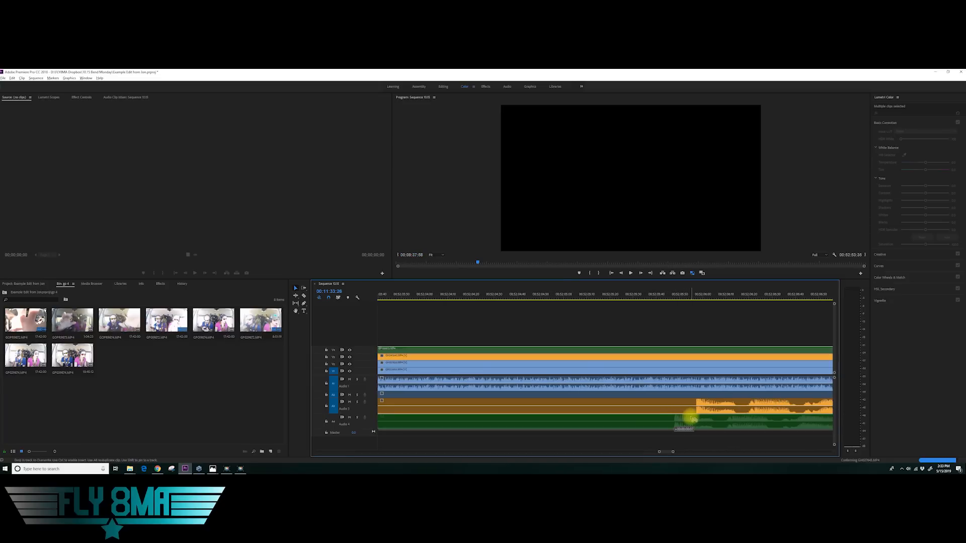
drag(690, 417, 704, 420)
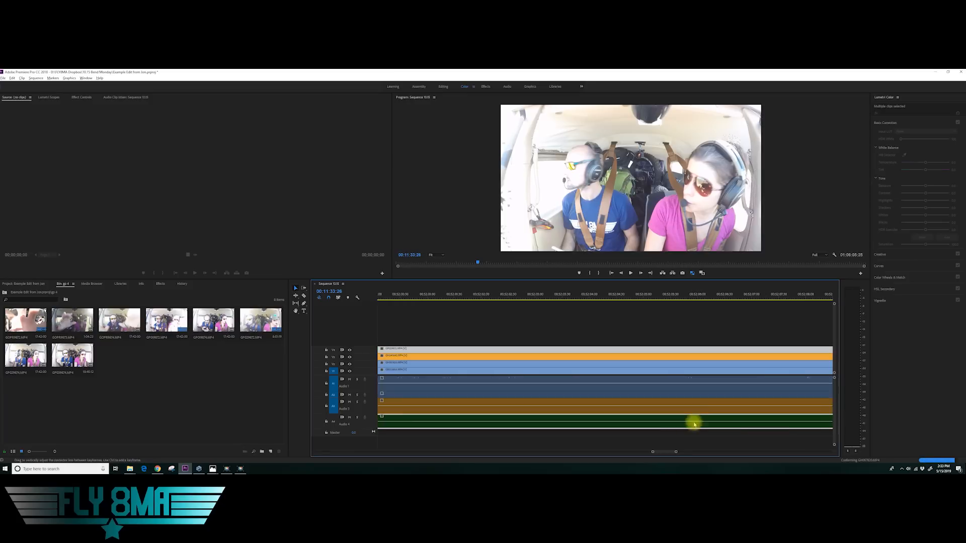
scroll(648, 421, up, 2)
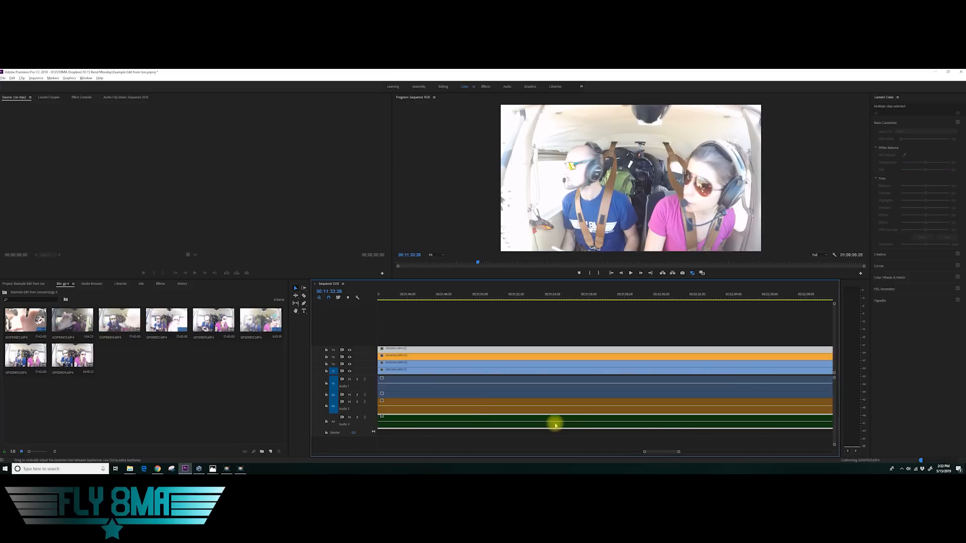
scroll(556, 424, down, 2)
scroll(511, 424, up, 8)
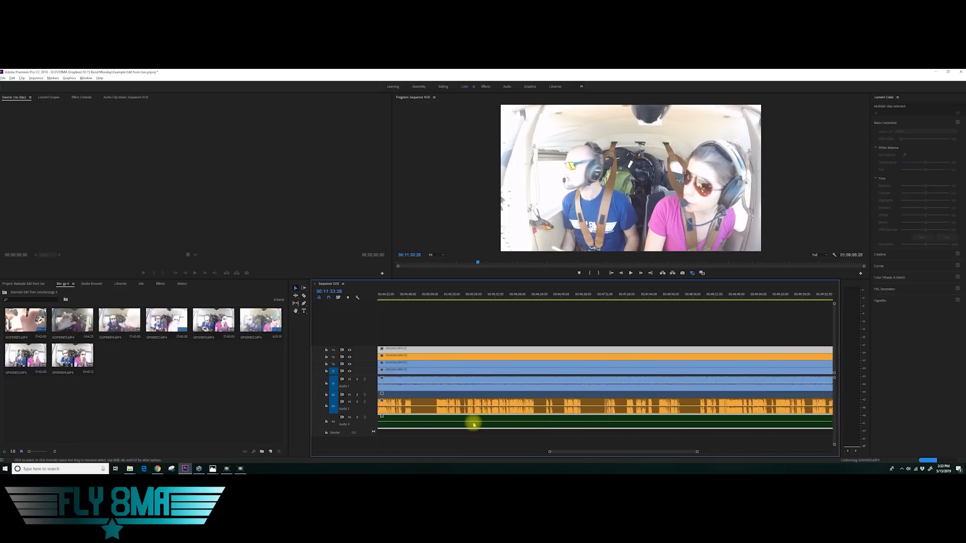
scroll(474, 424, up, 4)
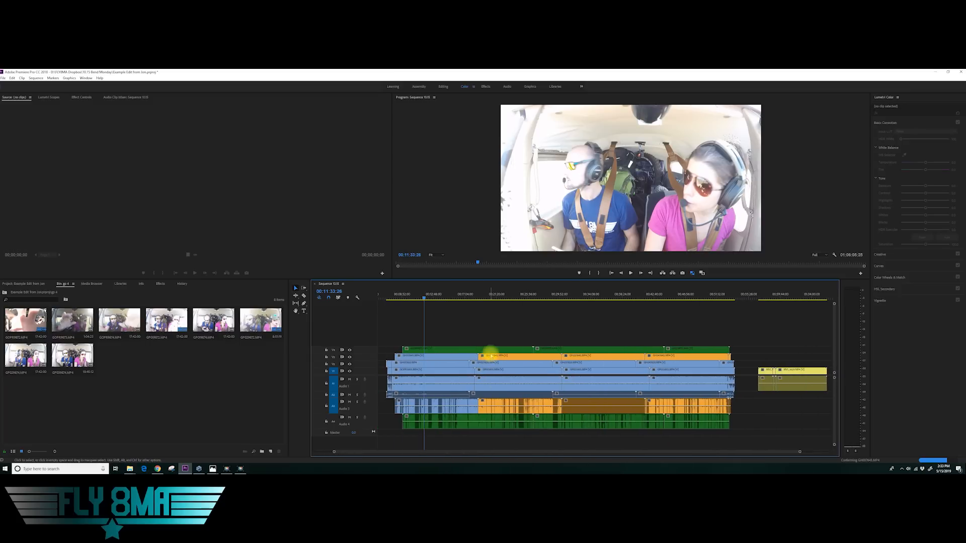
Select only the first V4 clip with its A4 audio and slide it earlier to match the A3 speech onset near its beginning
click(493, 348)
shift+click(492, 415)
scroll(446, 430, up, 6)
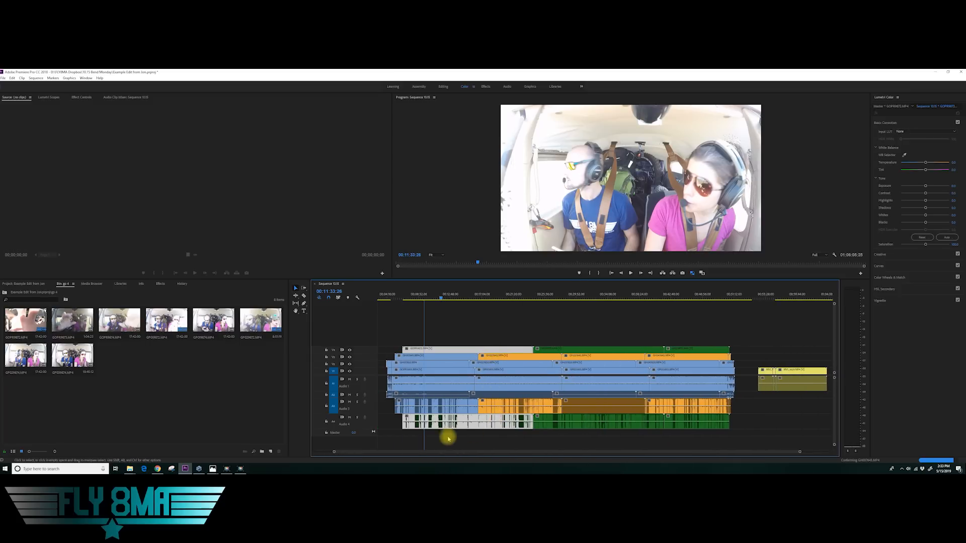
scroll(481, 426, up, 8)
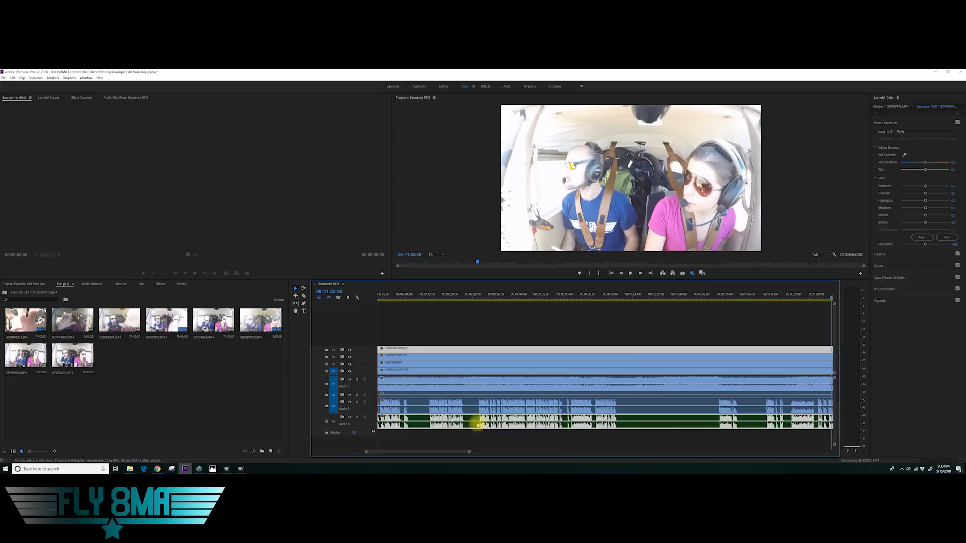
scroll(480, 423, up, 4)
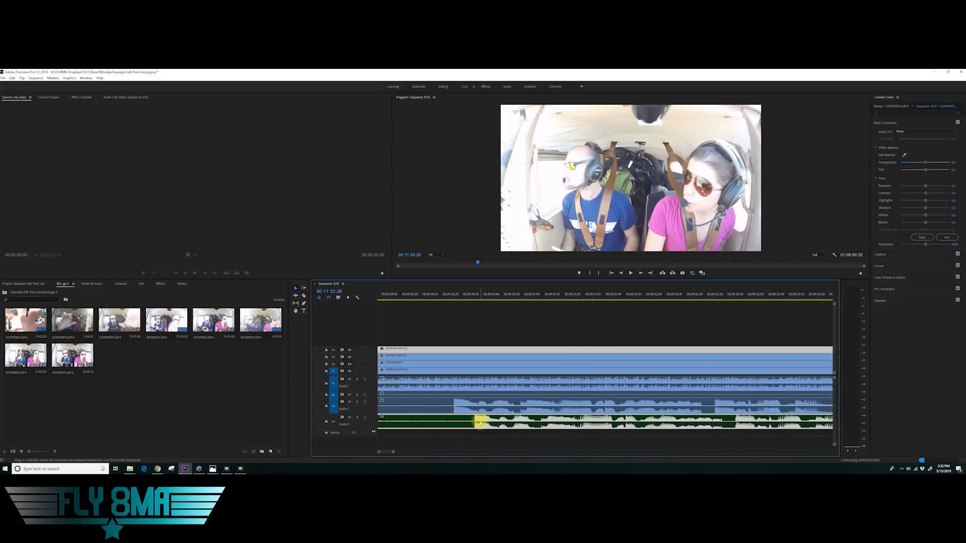
drag(451, 421, 437, 421)
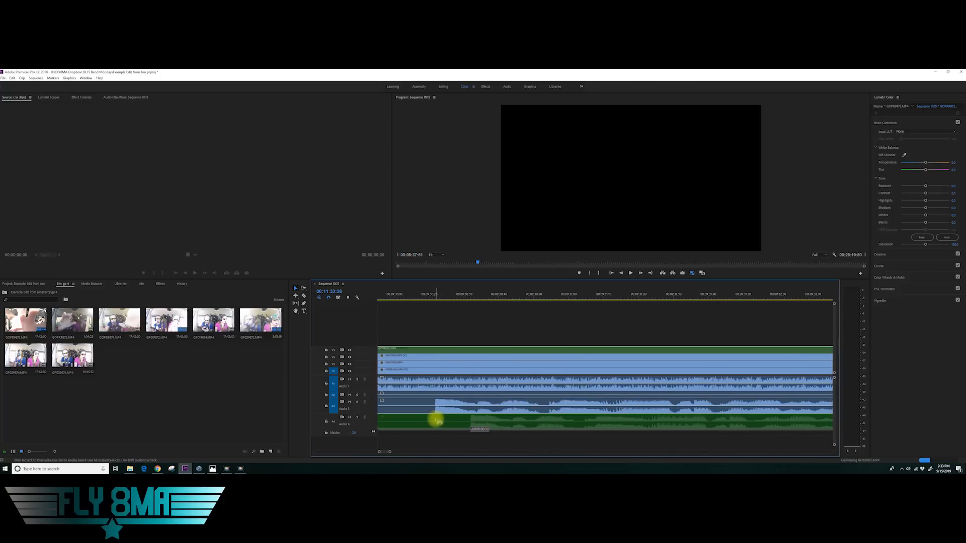
drag(438, 419, 437, 420)
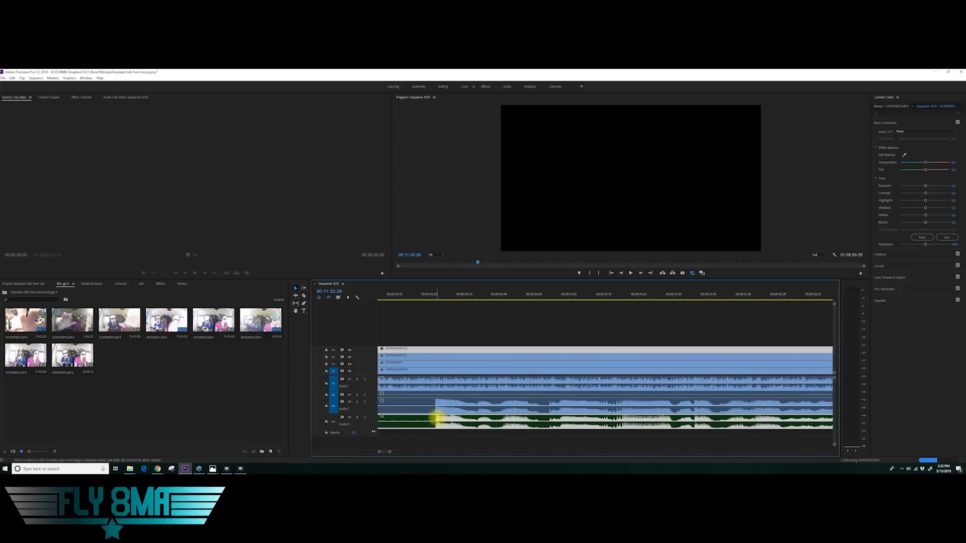
Select the second V4 clip with its A4 audio and move it earlier to close the gap after the first clip
scroll(456, 418, down, 5)
scroll(582, 398, down, 8)
scroll(594, 390, down, 5)
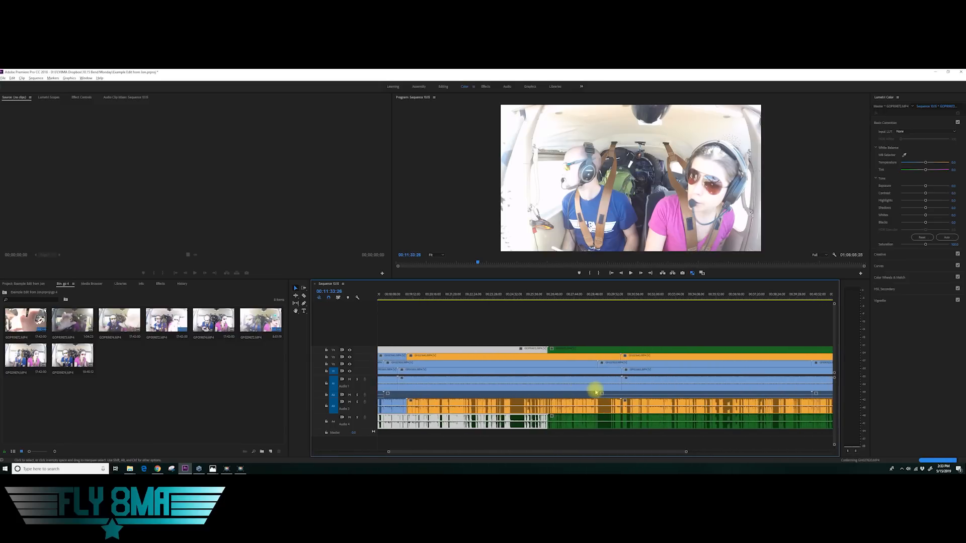
scroll(466, 392, up, 8)
scroll(471, 407, up, 4)
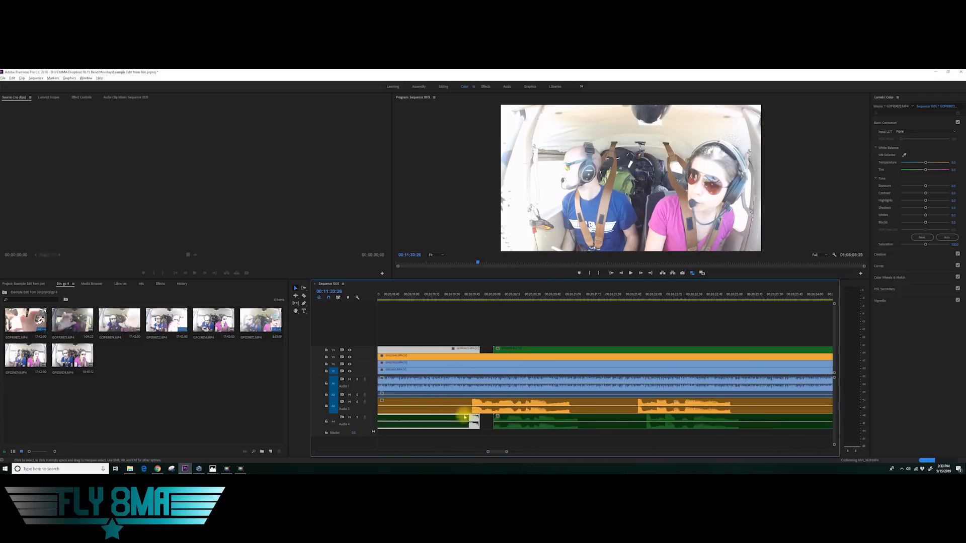
scroll(470, 417, up, 1)
click(526, 420)
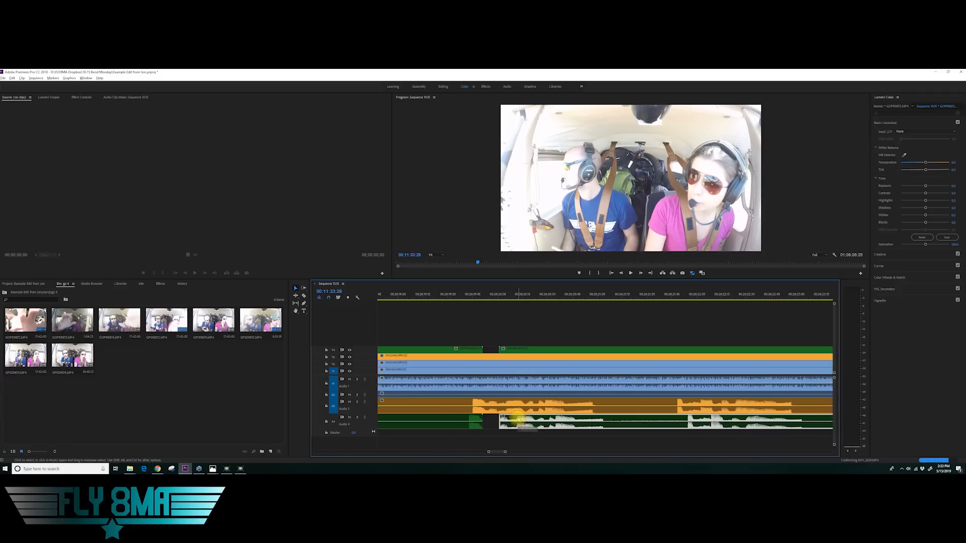
shift+click(533, 349)
drag(539, 348, 519, 352)
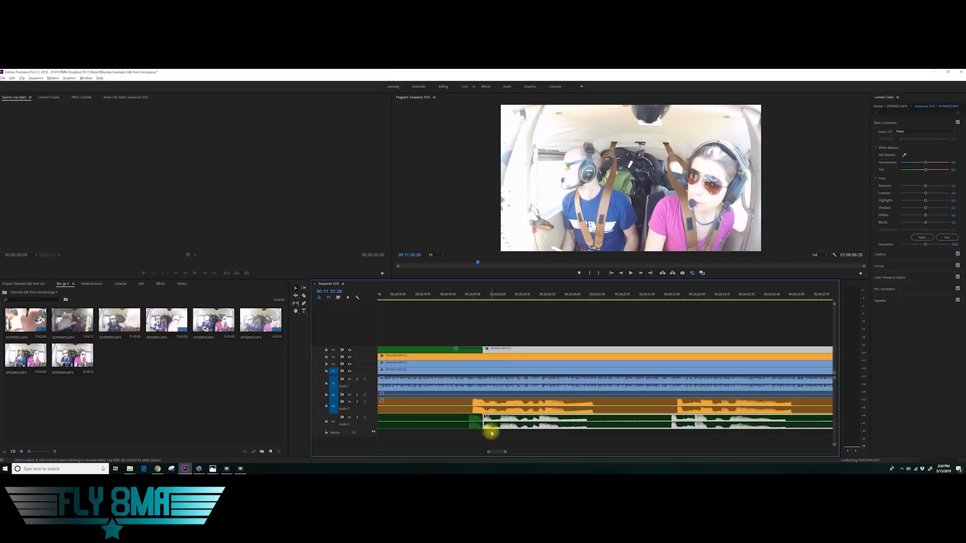
Select the short end piece of the first V4 clip and the clip after it with their audio, and nudge them slightly later to match A3
scroll(492, 434, down, 3)
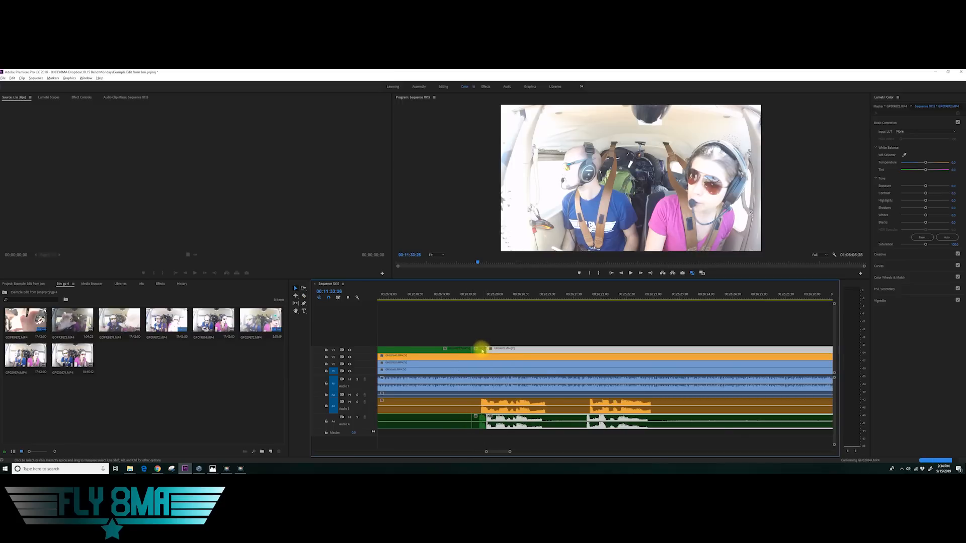
click(482, 349)
shift+click(498, 414)
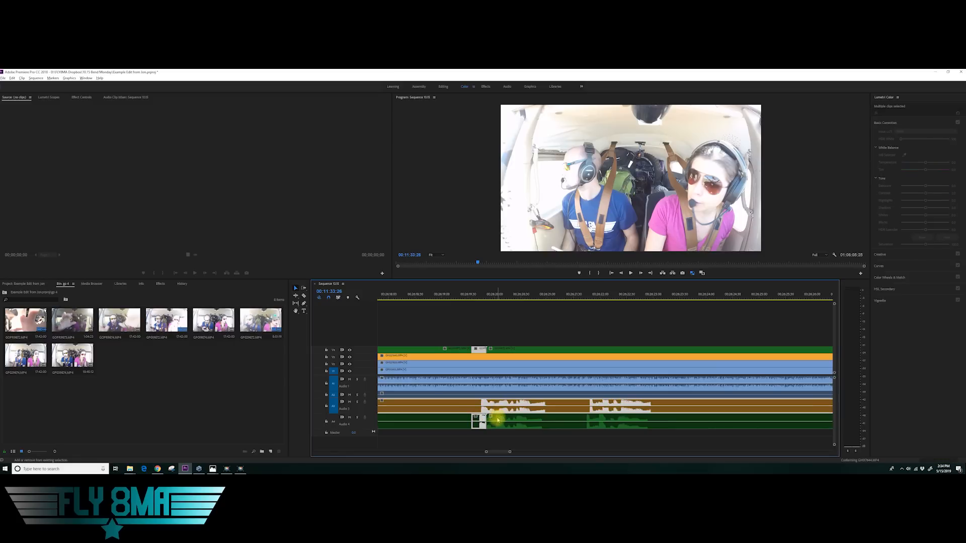
shift+click(496, 419)
shift+click(508, 351)
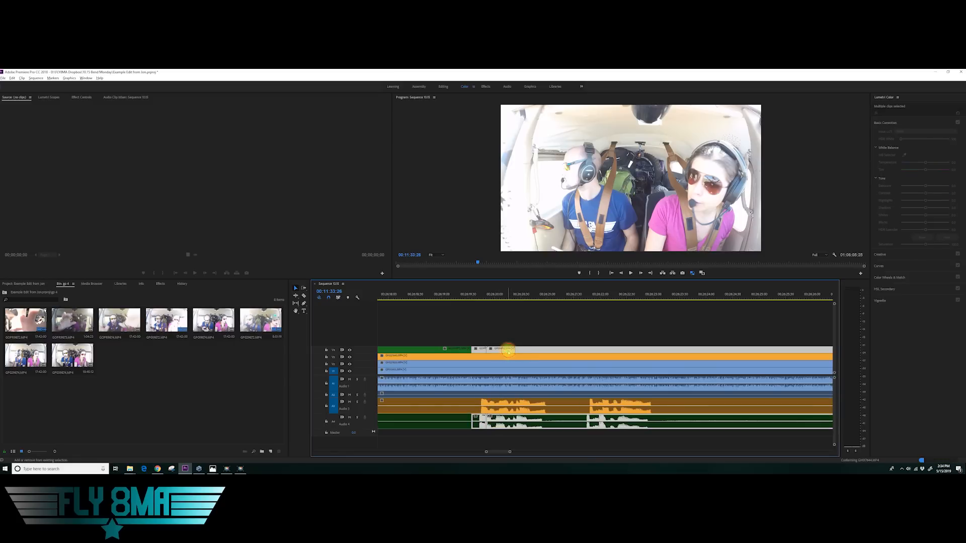
alt+scroll(487, 417, up, 4)
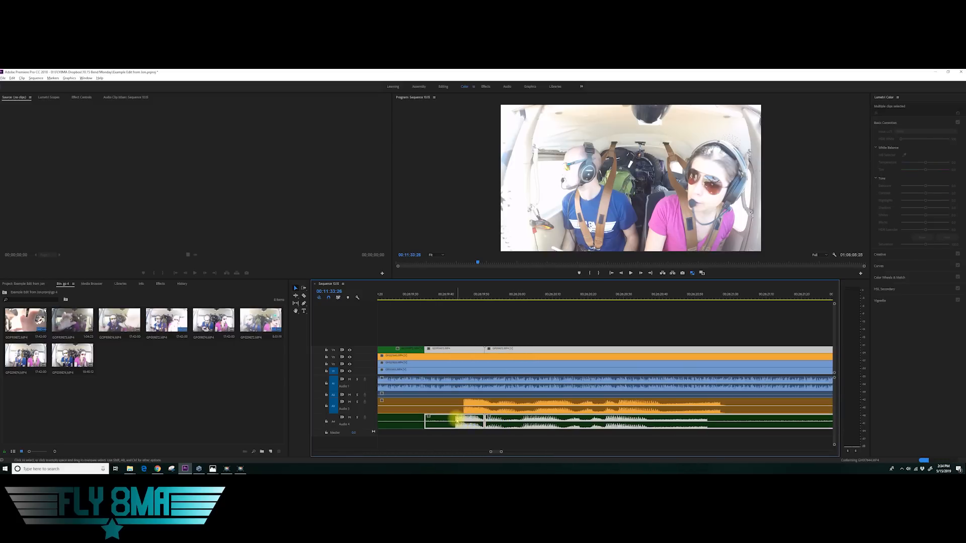
alt+scroll(460, 419, down, 5)
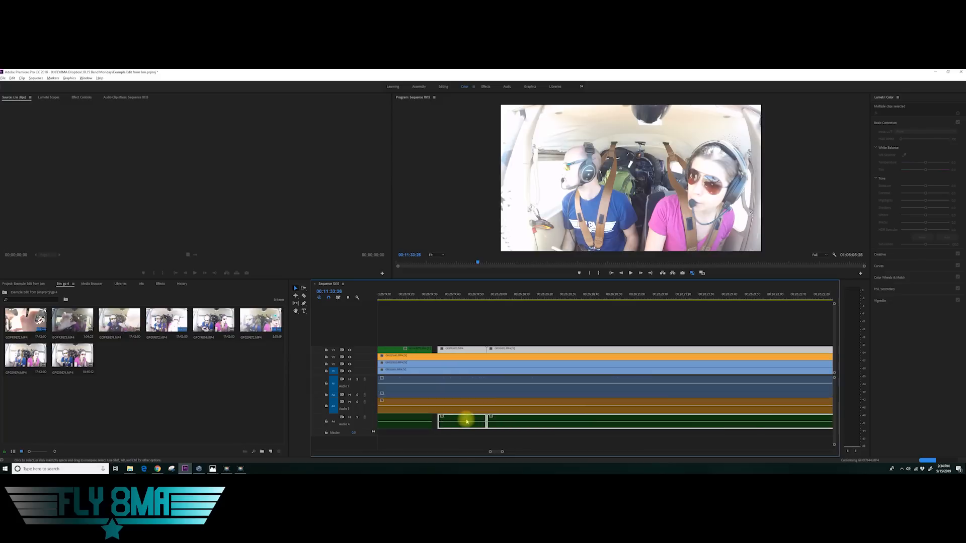
alt+scroll(460, 422, down, 8)
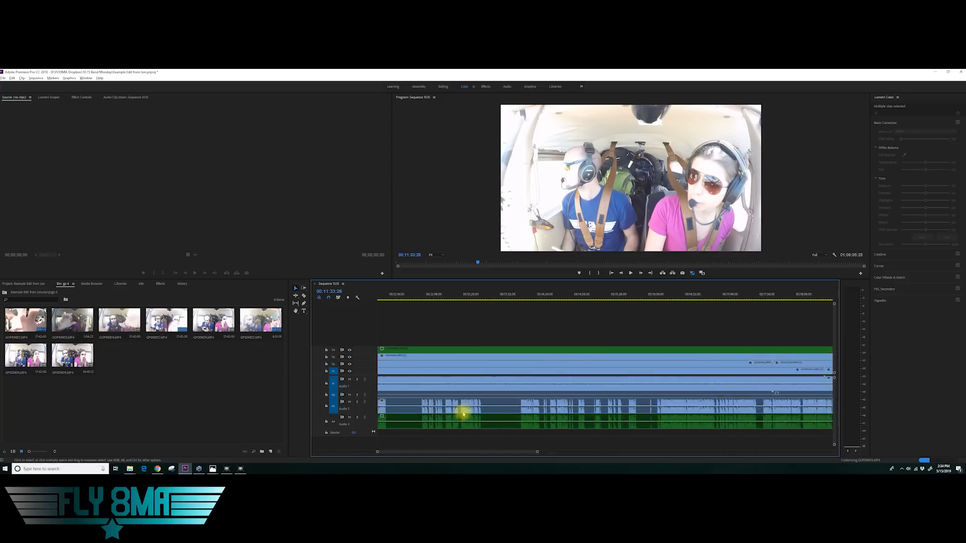
alt+scroll(604, 408, down, 6)
Create a new bin among the fourth camera's clips and move the selected GoPro clips into it
click(262, 451)
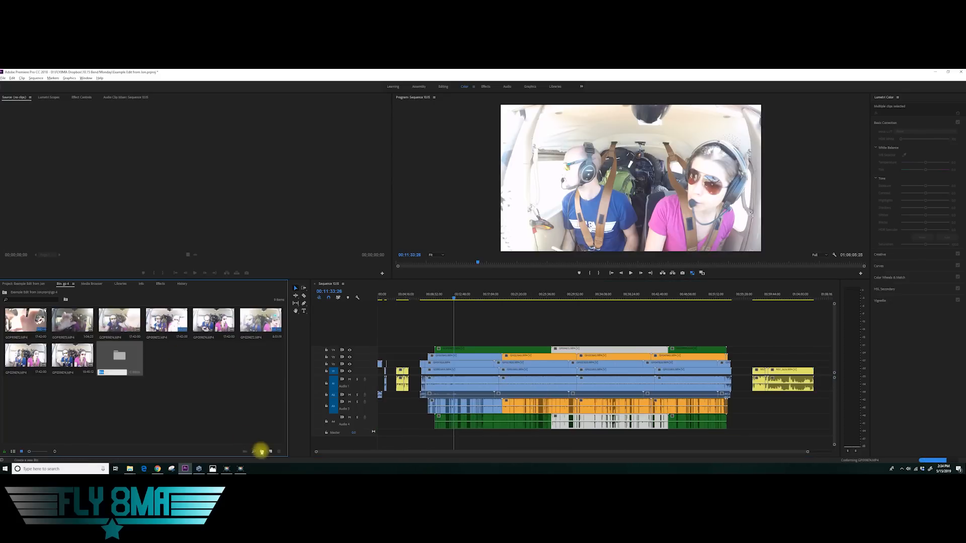
click(25, 320)
ctrl+click(167, 320)
ctrl+click(261, 321)
drag(260, 320, 119, 355)
Return to the parent bin and widen the timeline area by narrowing the project area
click(5, 293)
drag(310, 357, 188, 358)
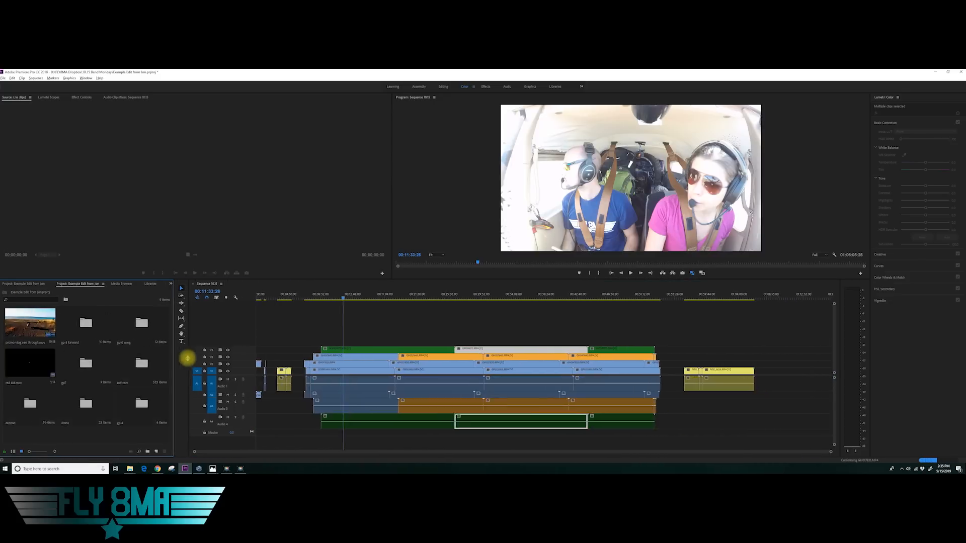
click(141, 363)
Load the first exterior airplane clip from the go7 bin for source preview and play it to about 00:00:46 to examine the propeller
double_click(86, 363)
double_click(30, 322)
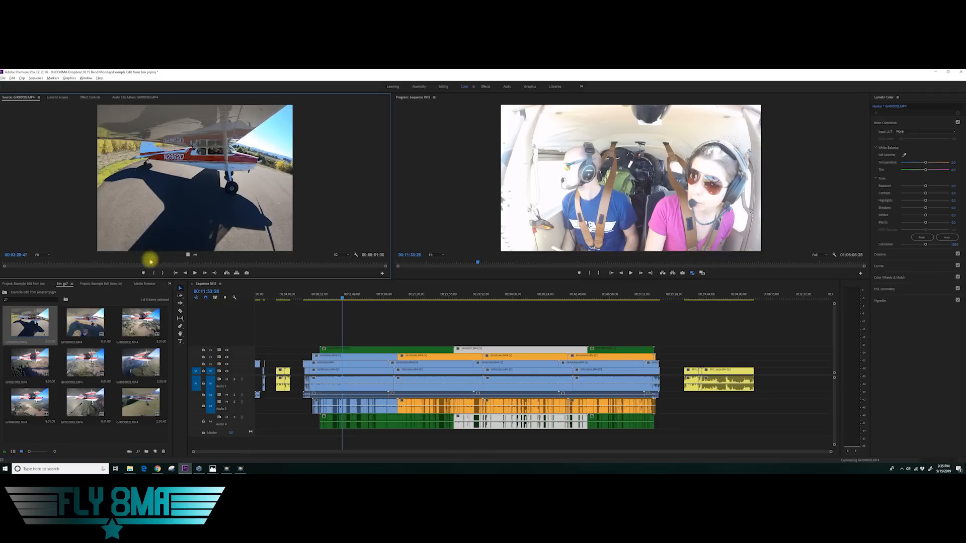
key(space)
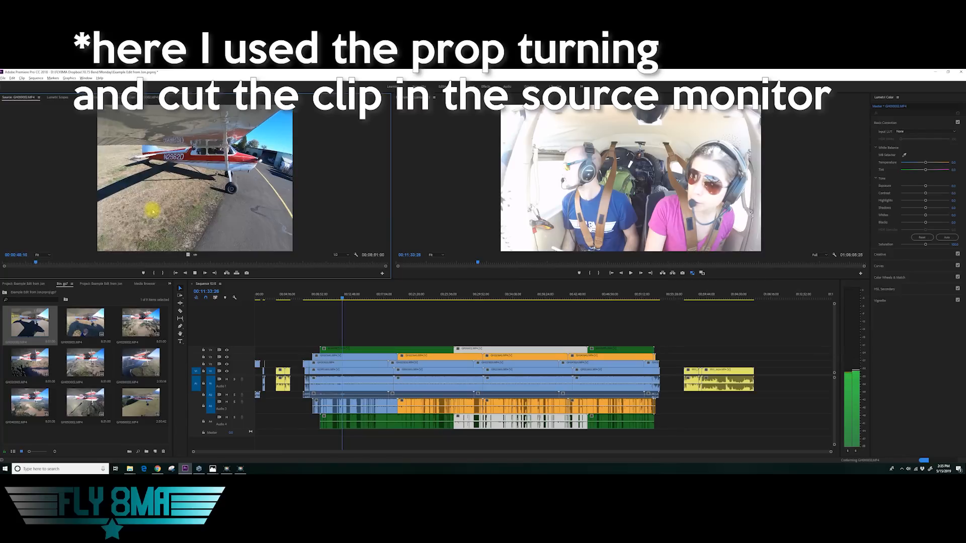
key(space)
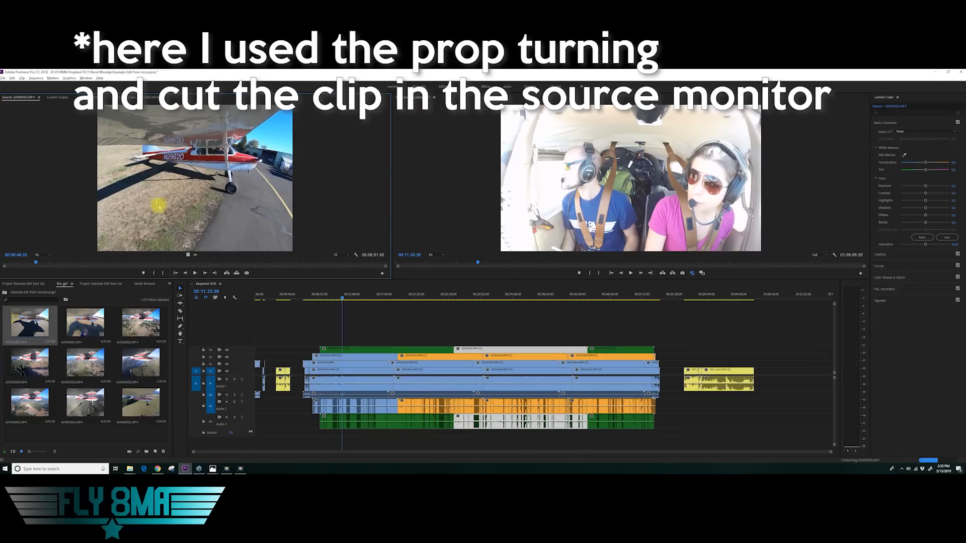
Place the exterior airplane camera's clips on the track above V4 at the start of the flight block and play from about 00:07:15
click(156, 274)
scroll(310, 369, up, 6)
click(29, 329)
drag(29, 330, 302, 336)
click(300, 295)
key(space)
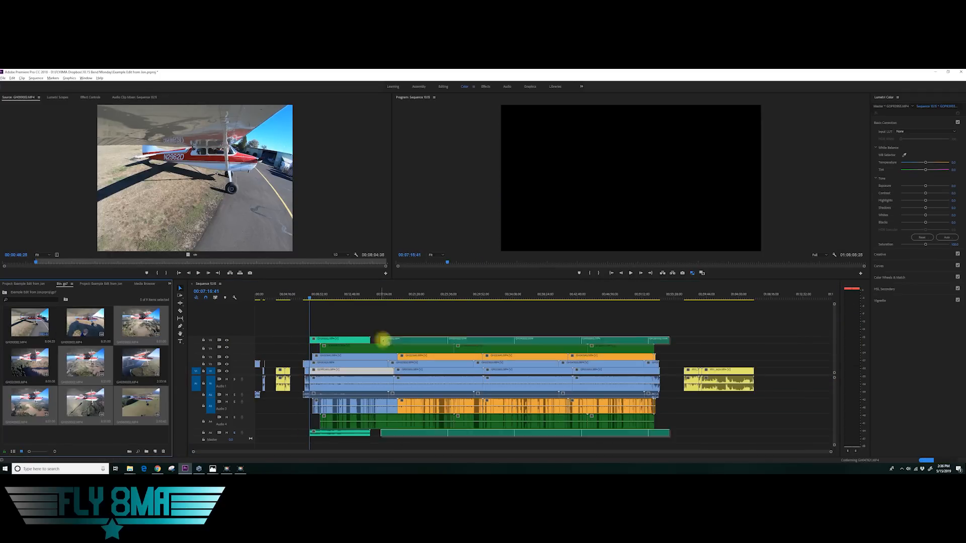
Shift the exterior airplane clips earlier on the timeline to line them up with the flight footage
key(=)
drag(340, 436, 328, 437)
key(-)
Preview two handheld camera clips and place each on a new top track over its matching moment of the flight block
click(24, 285)
double_click(89, 360)
drag(29, 363, 355, 331)
double_click(84, 361)
drag(83, 361, 394, 331)
Open the drone bin, preview its second clip and place it on V1 near the early footage
click(24, 284)
click(241, 469)
double_click(86, 366)
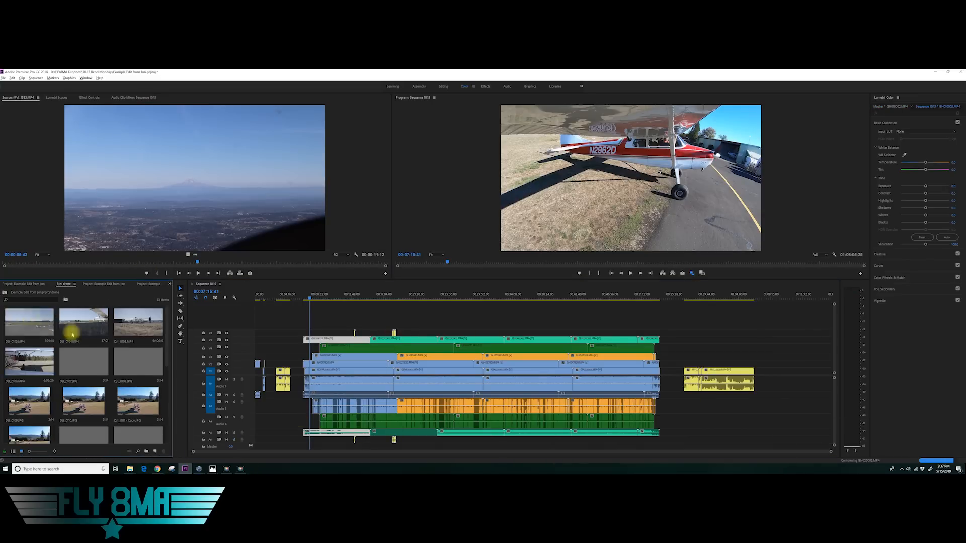
double_click(84, 323)
key(=)
key(=)
click(265, 298)
drag(83, 322, 282, 375)
key(a)
click(302, 378)
key(-)
key(-)
key(ctrl+z)
key(v)
Preview the next drone clips and place them on V1 after the yellow camera clips that follow the flight block
double_click(29, 362)
drag(29, 362, 714, 372)
scroll(84, 372, down, 3)
double_click(84, 363)
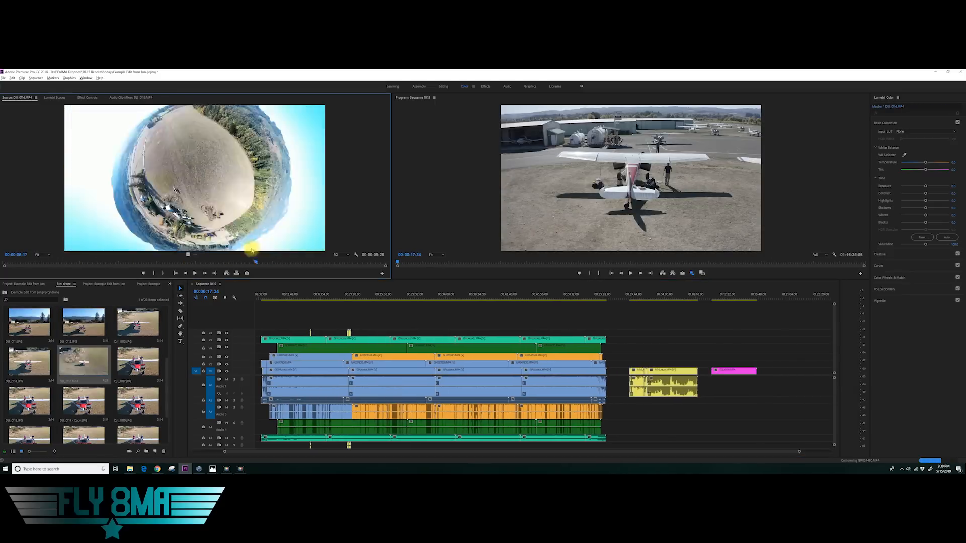
drag(84, 362, 762, 372)
Preview the airplane stills at the end of the drone bin and return to the parent bin
click(84, 427)
double_click(84, 426)
scroll(83, 418, up, 5)
scroll(83, 418, down, 2)
click(4, 293)
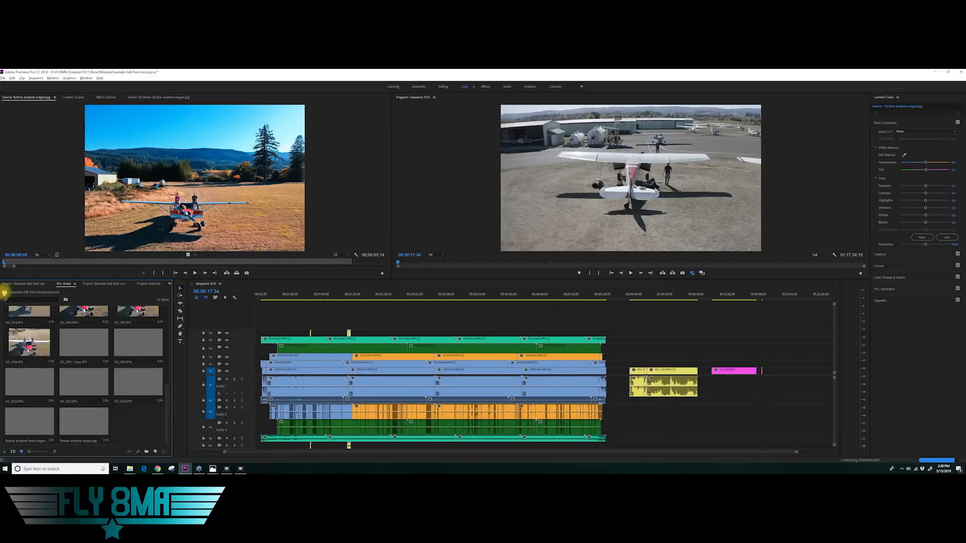
Open the handheld camera's bin, preview its last clips and place the chosen ones on V1 after the drone footage
double_click(29, 370)
click(30, 414)
scroll(123, 415, down, 3)
scroll(122, 415, down, 10)
double_click(29, 382)
drag(4, 262, 118, 262)
double_click(84, 383)
double_click(138, 384)
drag(138, 384, 754, 371)
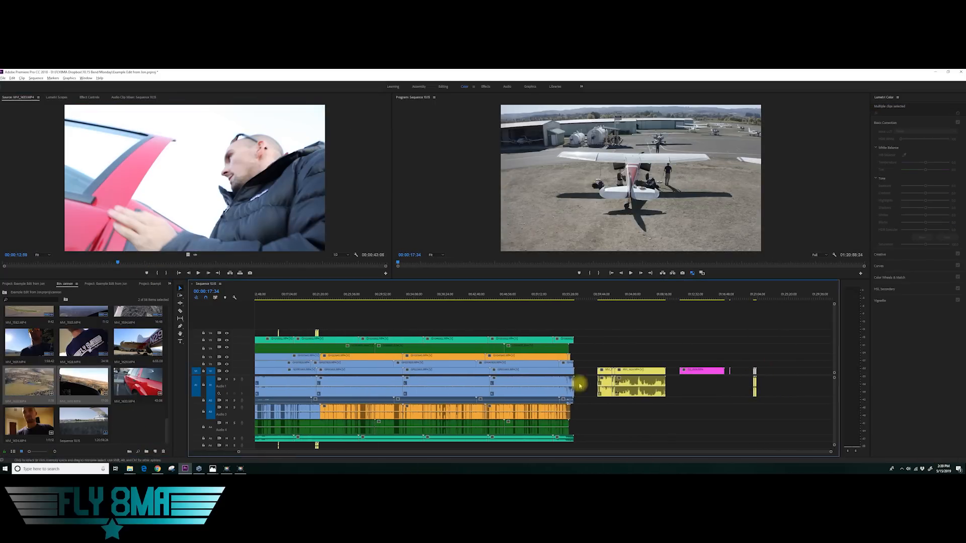
drag(30, 424, 773, 376)
Open the tail cam bin and select its first still image
click(5, 292)
click(309, 371)
double_click(86, 323)
scroll(30, 372, down, 3)
click(29, 373)
scroll(32, 327, up, 1)
click(33, 327)
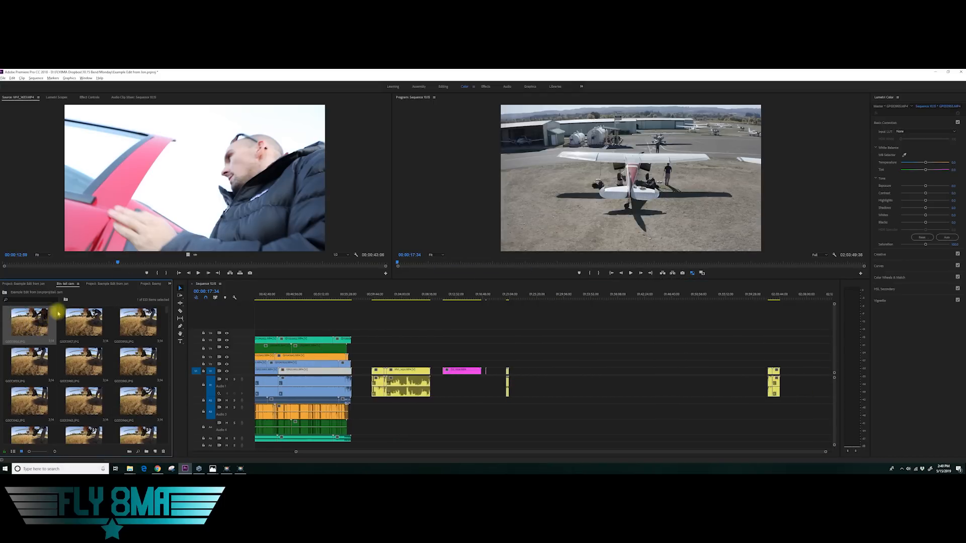
Import the tail cam folder's JPG photos as an image sequence and name it Timelapse tail
click(4, 78)
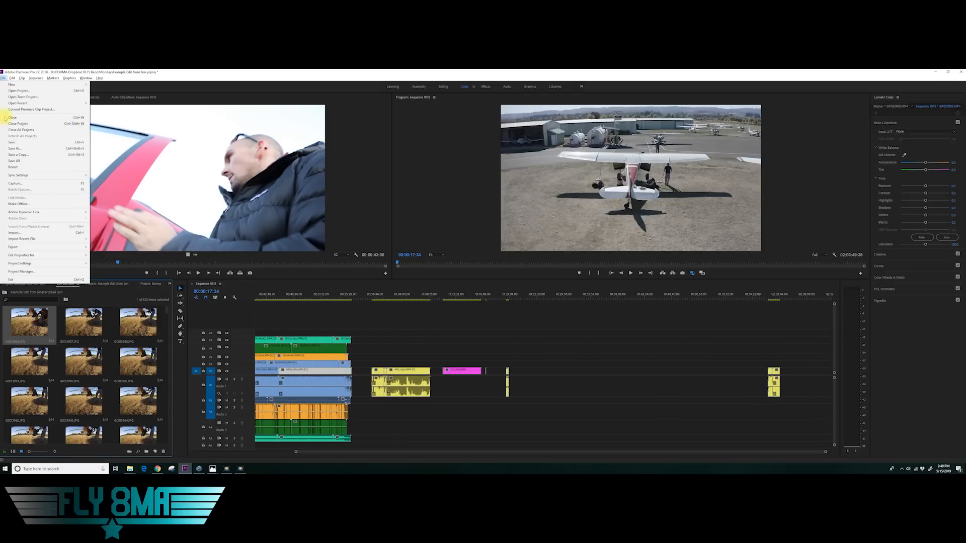
click(23, 233)
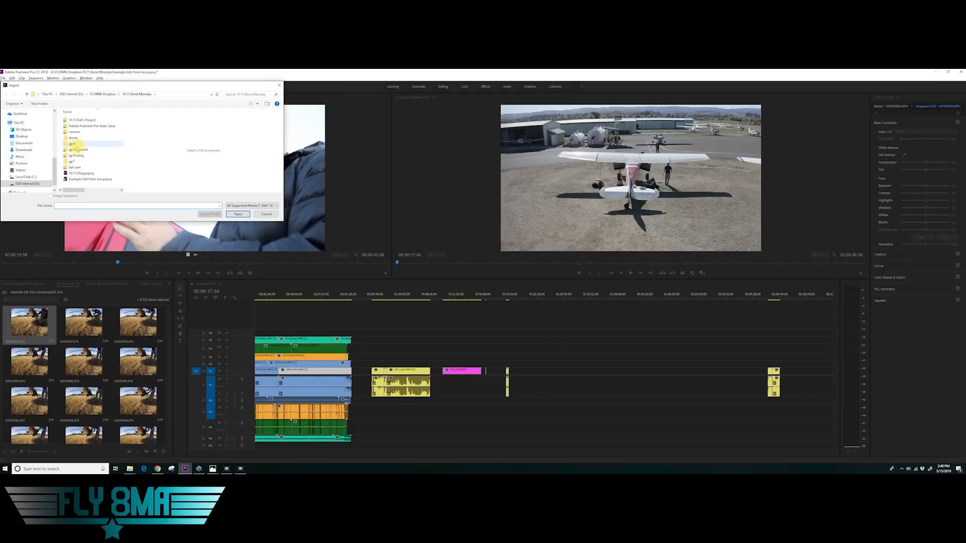
double_click(74, 167)
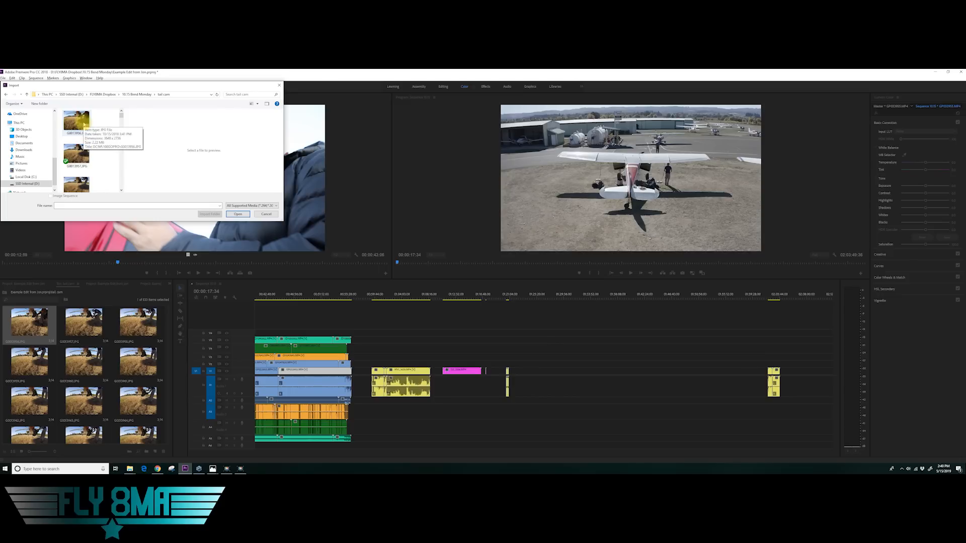
click(84, 124)
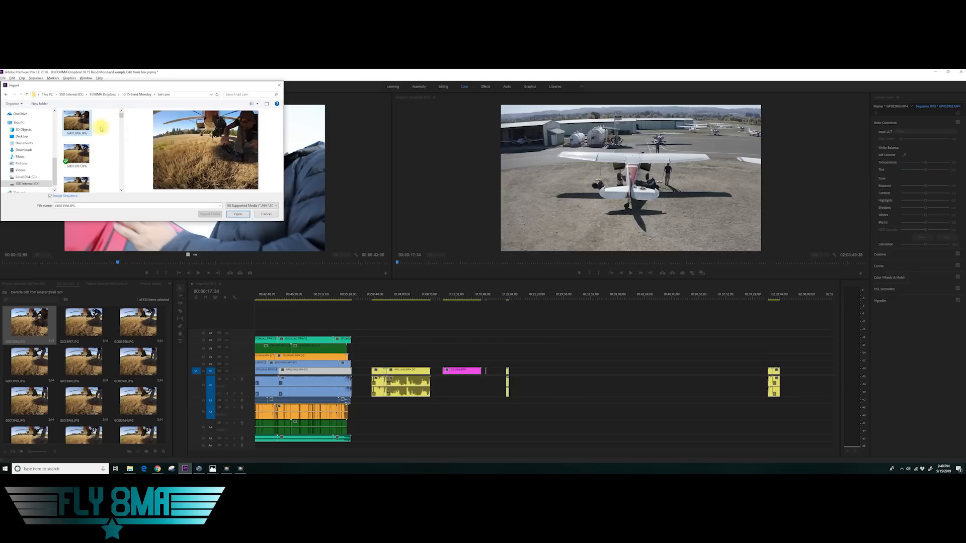
drag(121, 115, 133, 184)
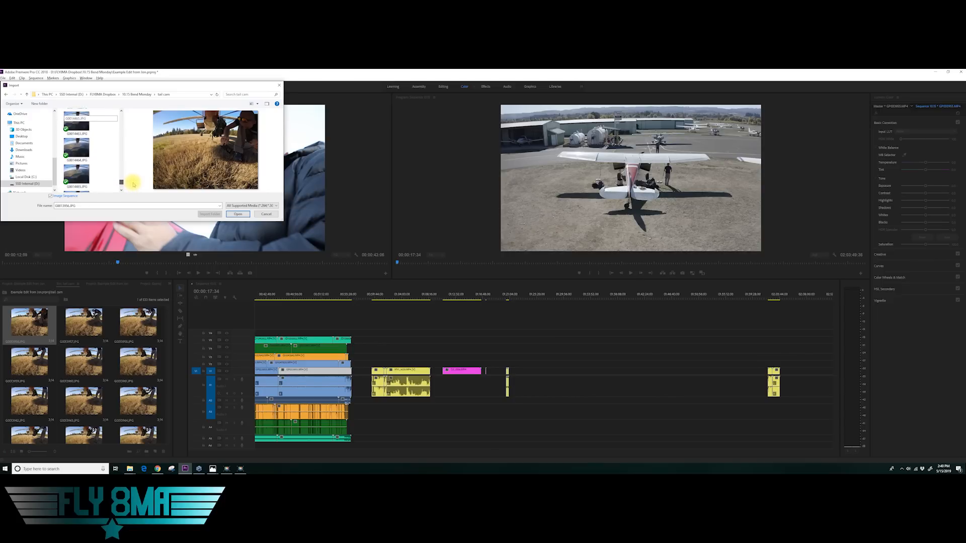
click(240, 214)
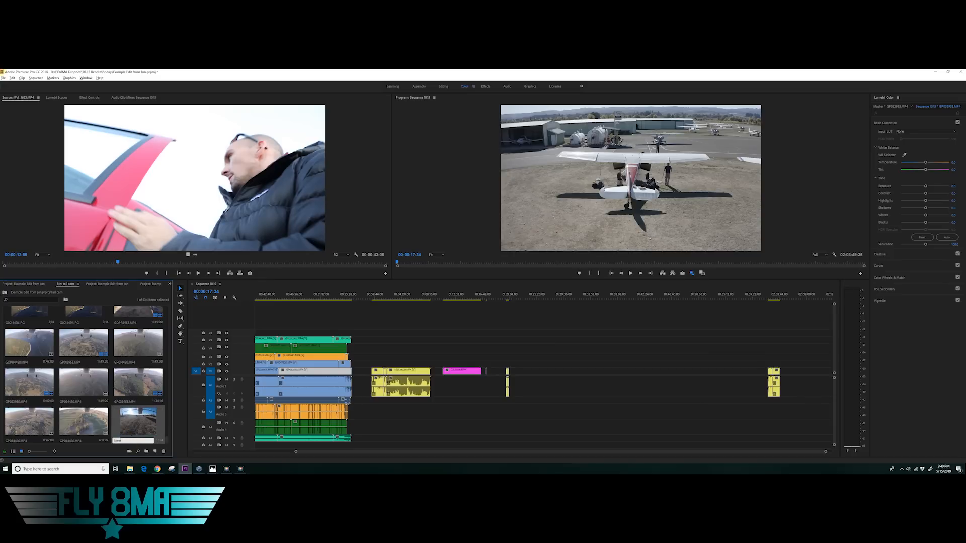
key(Return)
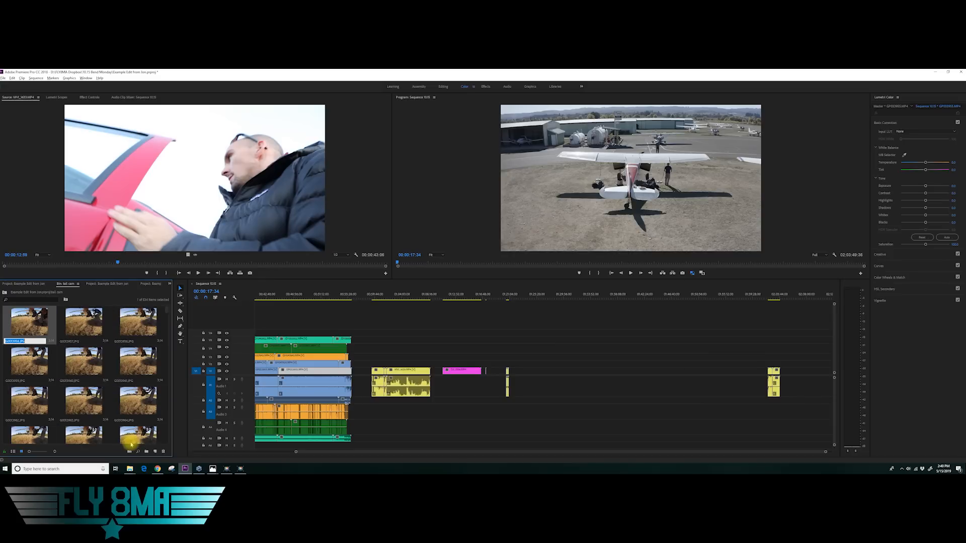
Scrub through the tail timelapse in the source preview and place it on V1 at about 01:23:46
scroll(121, 388, down, 10)
drag(167, 320, 165, 444)
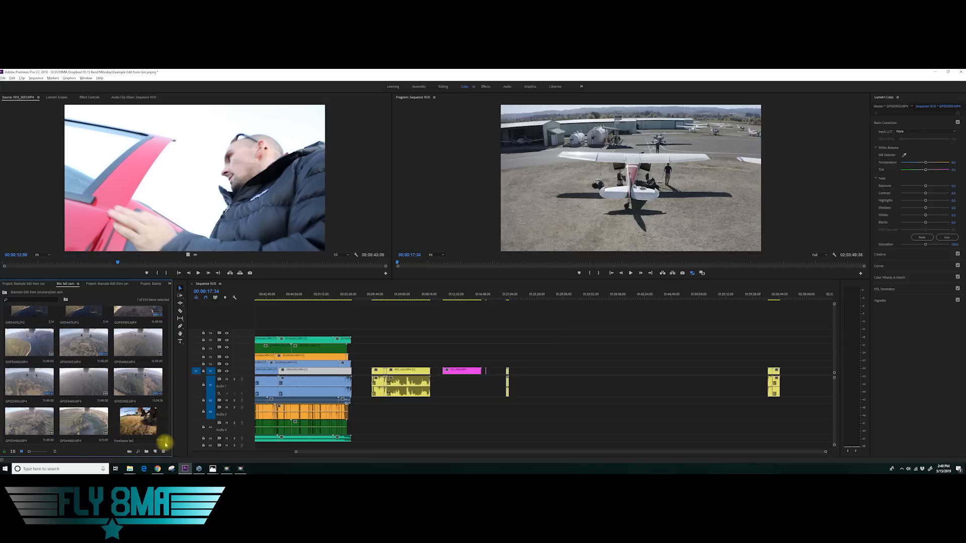
double_click(141, 434)
drag(119, 260, 55, 270)
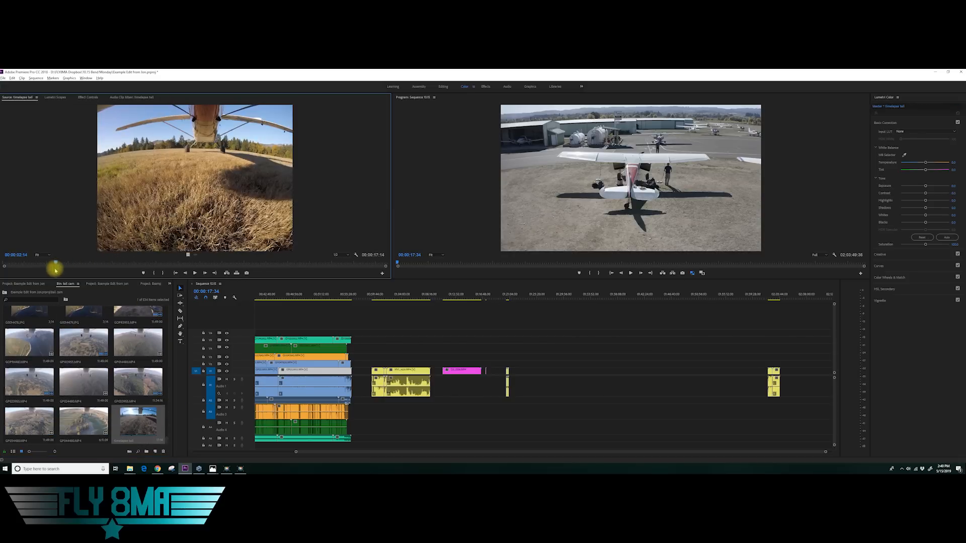
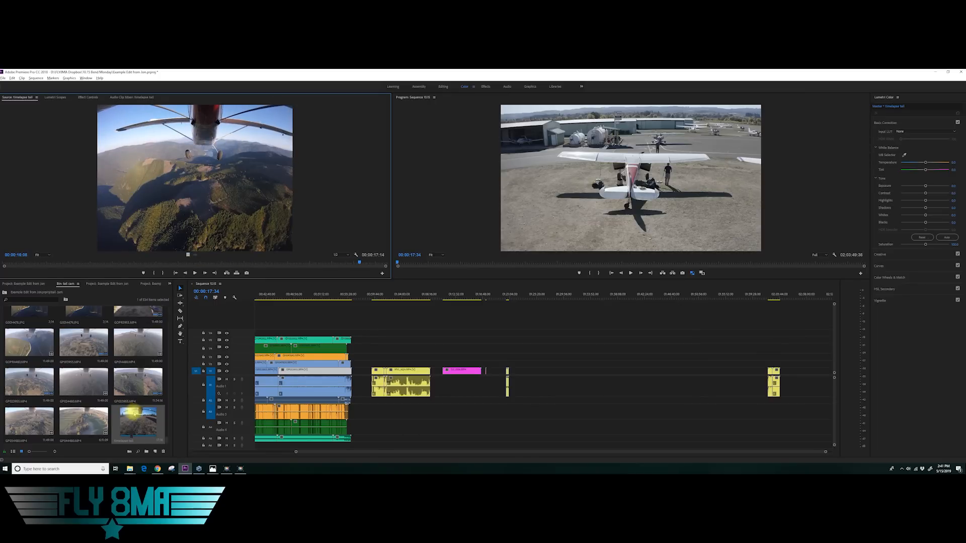
click(136, 426)
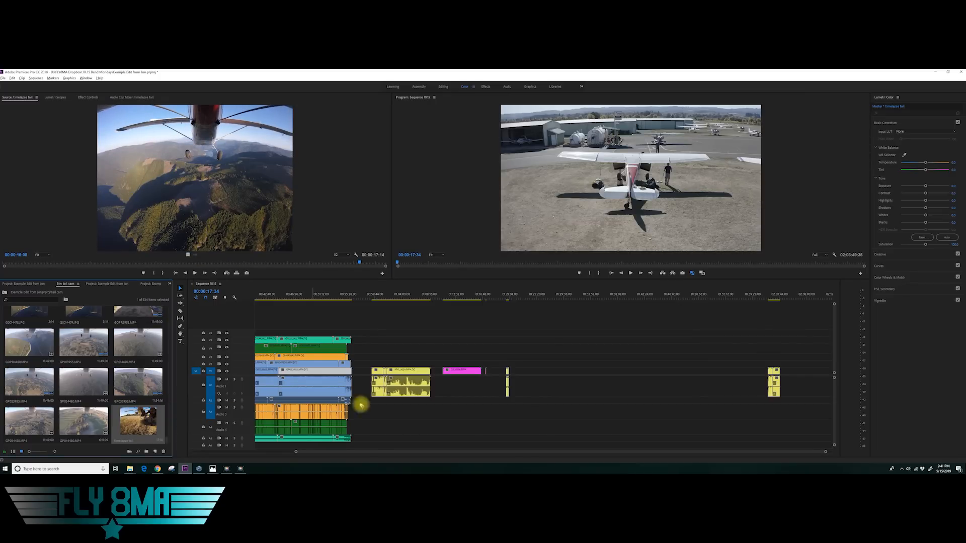
drag(545, 380, 572, 370)
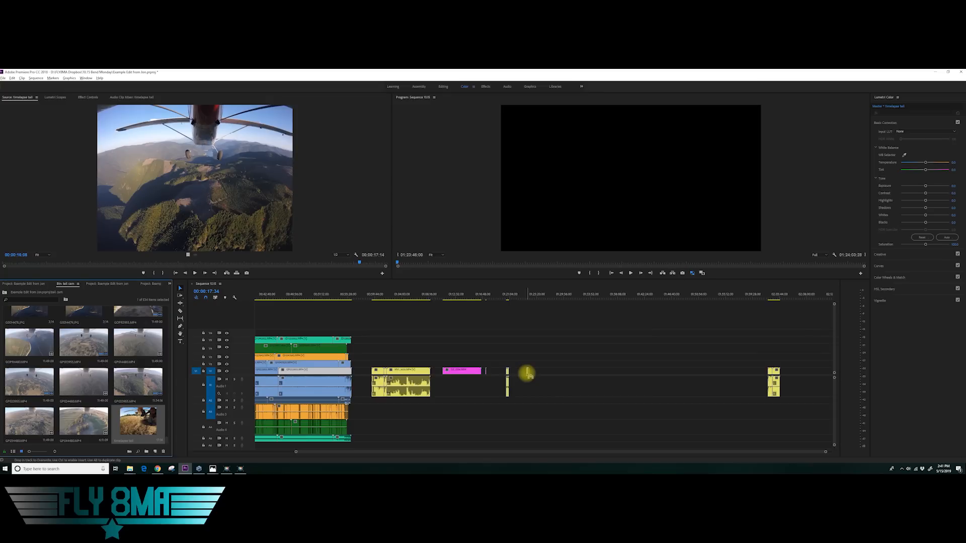
drag(527, 374, 527, 373)
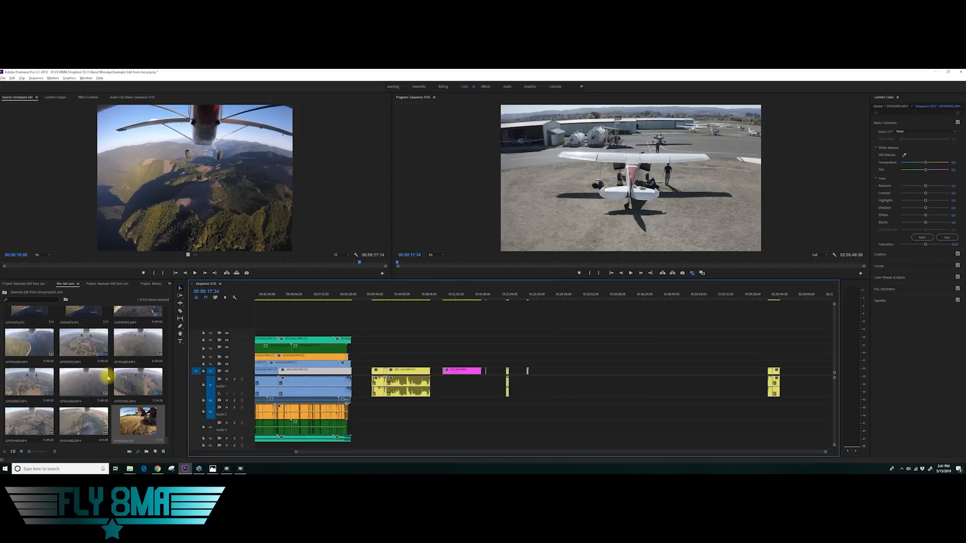
Load the tail cam's in-flight GoPro video for source preview and scrub back to its first frame
scroll(108, 378, up, 1)
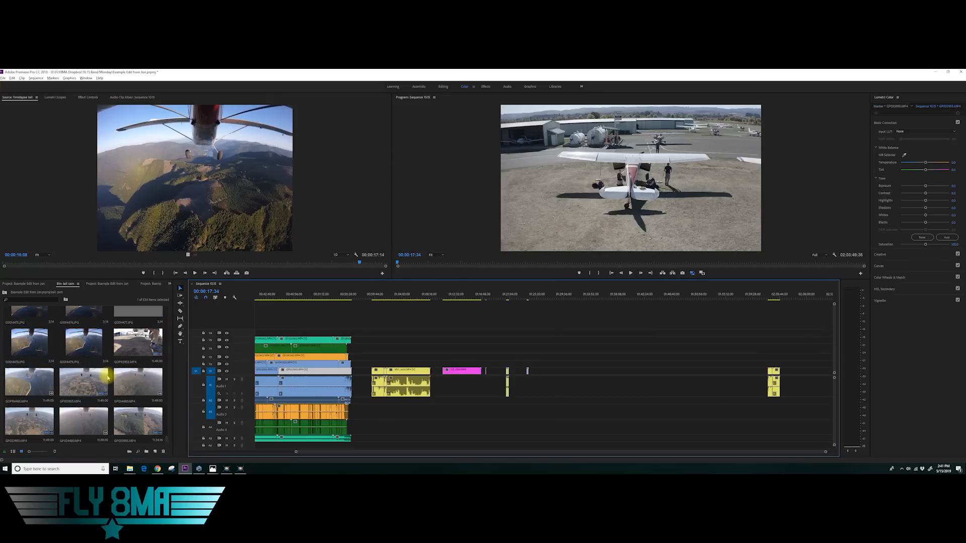
click(79, 342)
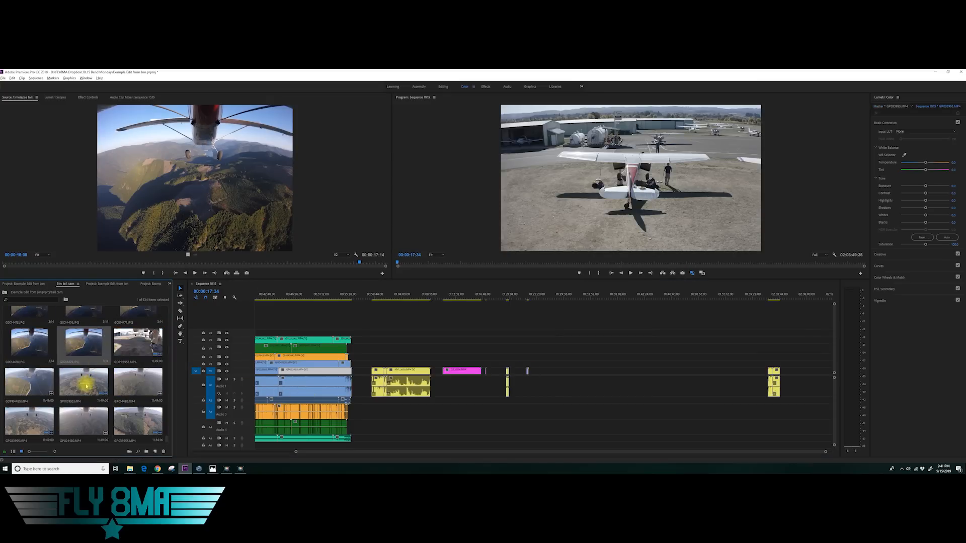
click(83, 384)
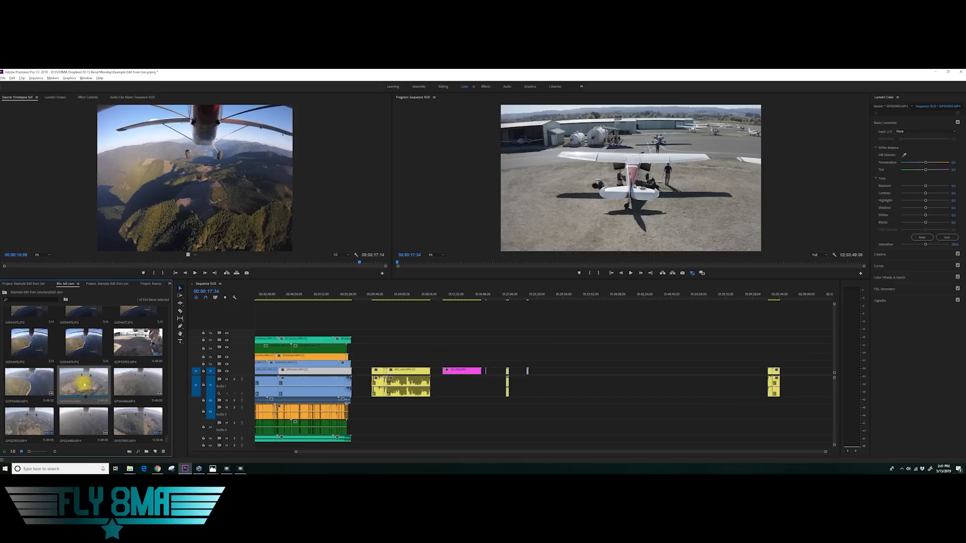
click(32, 381)
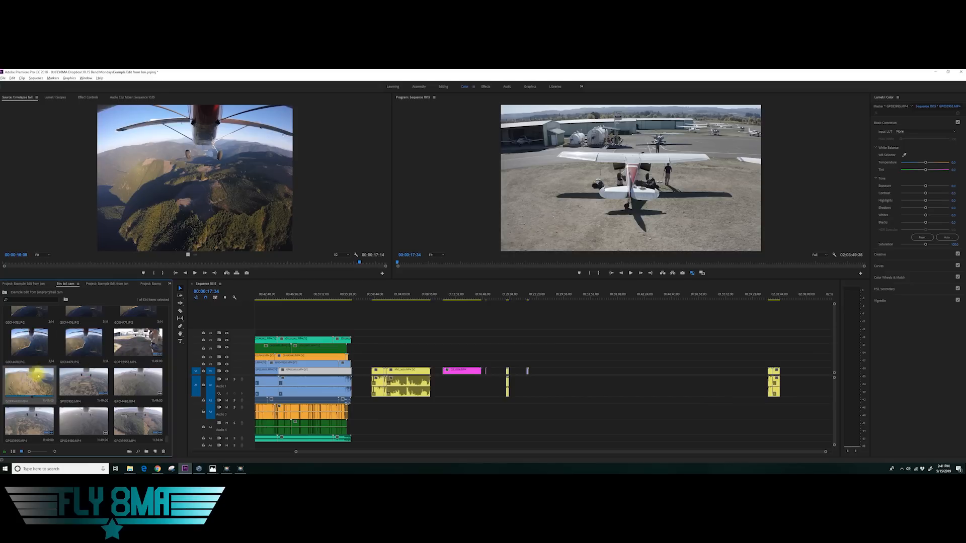
double_click(23, 385)
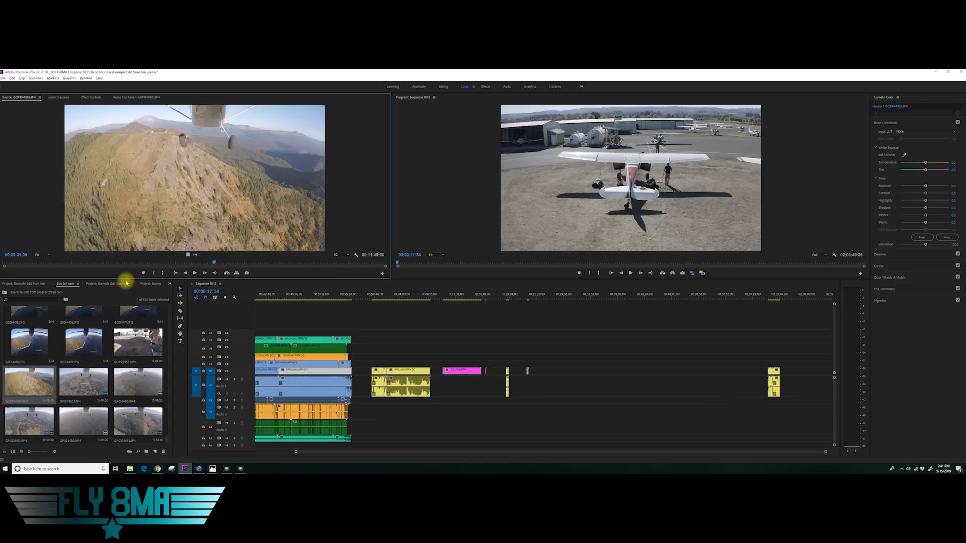
drag(129, 263, 2, 267)
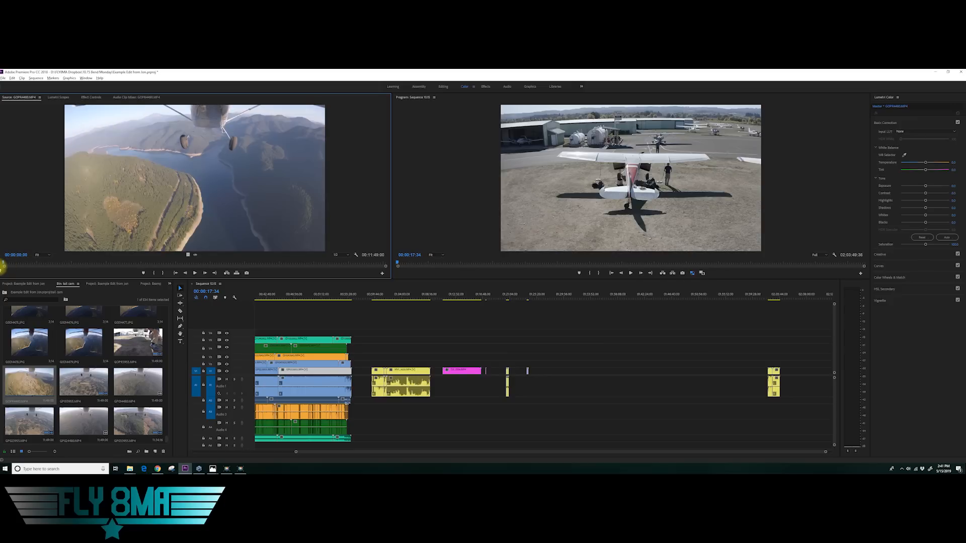
Place the first two tail cam videos on V1 after the timelapse and select the three remaining ones
drag(46, 388, 539, 375)
drag(138, 382, 614, 375)
scroll(69, 423, down, 2)
click(84, 382)
ctrl+click(29, 421)
ctrl+click(83, 421)
drag(83, 422, 173, 407)
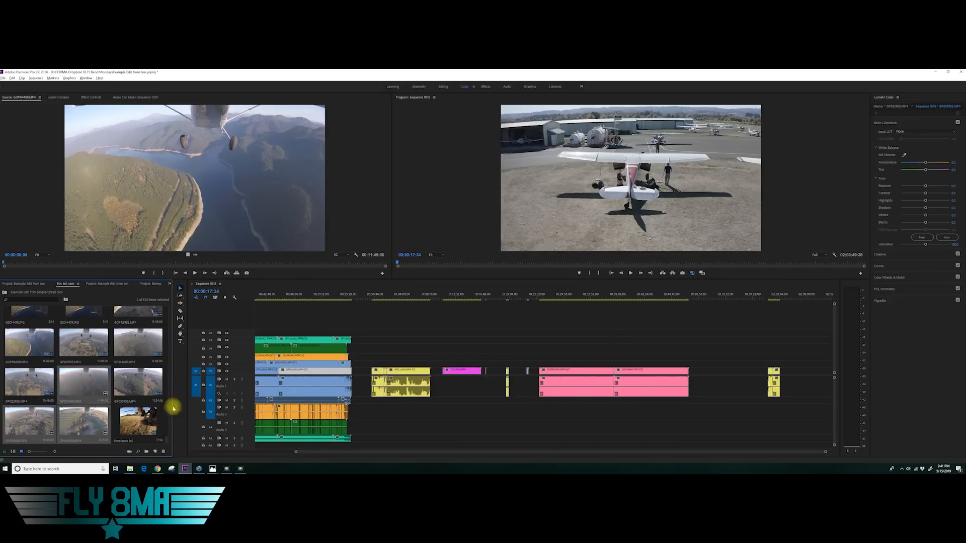
Move the lone yellow camera clip further down V1 to make room for more tail cam footage
key(backslash)
drag(773, 406, 785, 371)
key(backslash)
Append the remaining tail cam clips directly after the first two on V1 and save the project
drag(75, 384, 809, 385)
drag(799, 355, 704, 365)
drag(714, 400, 713, 385)
click(696, 356)
scroll(696, 356, down, 1)
key(ctrl+s)
Open the gp 4 bin and place its cabin clips on V3 with their audio, starting at the tail cam block
click(4, 292)
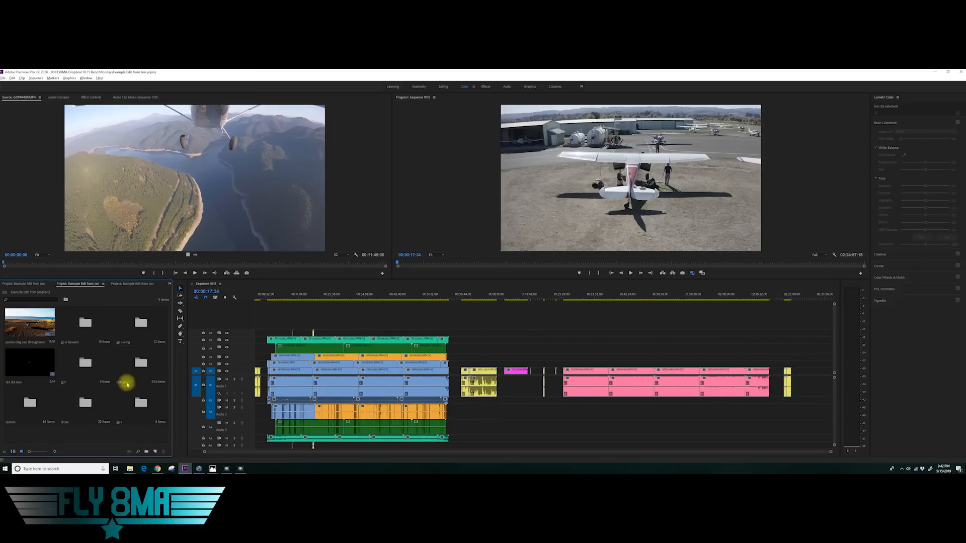
double_click(137, 403)
double_click(29, 322)
shift+click(86, 362)
drag(86, 362, 565, 408)
scroll(539, 395, down, 1)
Append D to the names of the finished bins, including gp 4, and open the handheld camera bin's name for editing
click(4, 293)
click(120, 423)
text(D)
click(20, 422)
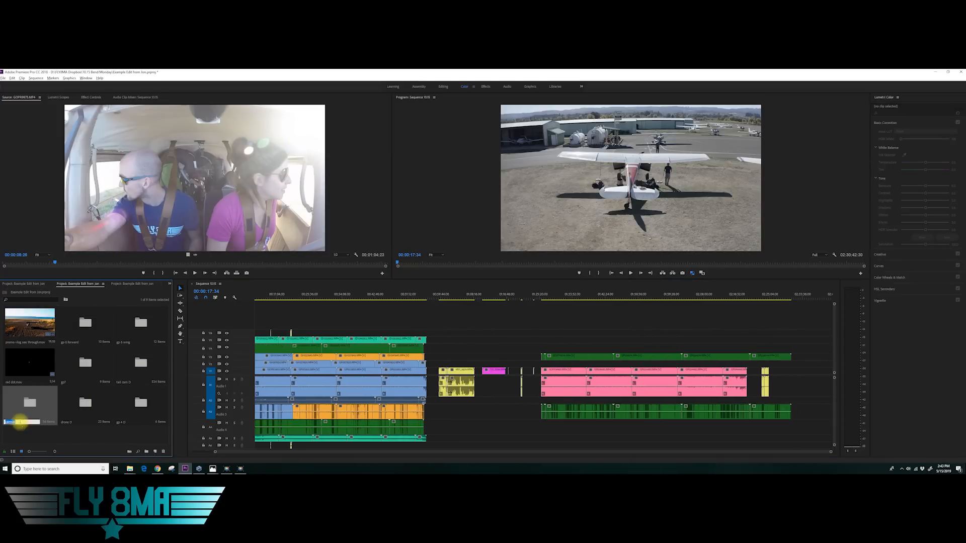
Open the gp7 bin and place its remaining exterior clips on V4 above the cabin clips
double_click(75, 361)
double_click(88, 324)
ctrl+click(30, 363)
ctrl+click(139, 365)
drag(138, 364, 547, 348)
Append D to the gp7 bin's name
click(5, 292)
click(73, 381)
text(D)
Open the gp 4 wing bin, select the seven clips of the second flight and place them on V5 above the exterior clips
click(134, 342)
double_click(139, 326)
click(76, 338)
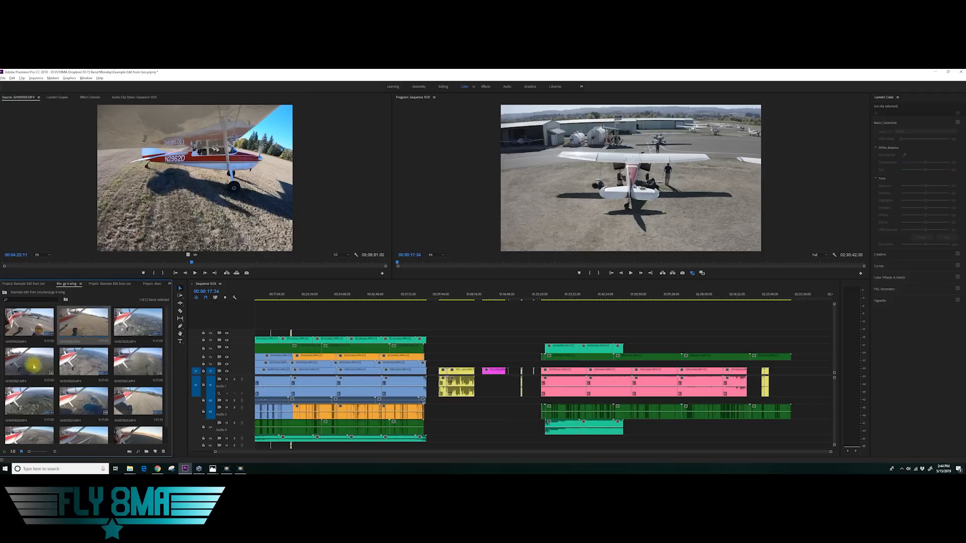
ctrl+click(30, 364)
ctrl+click(138, 363)
ctrl+double_click(39, 406)
ctrl+click(81, 402)
scroll(81, 405, down, 1)
ctrl+click(92, 427)
drag(137, 428, 566, 340)
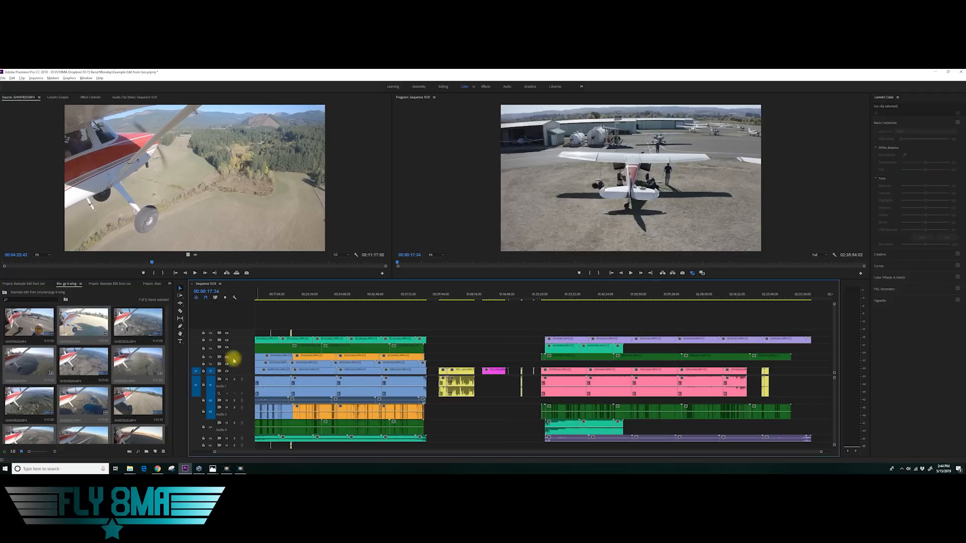
Append D to the gp 4 forward bin's name and open that bin
click(5, 293)
double_click(75, 325)
click(4, 292)
click(130, 342)
double_click(81, 330)
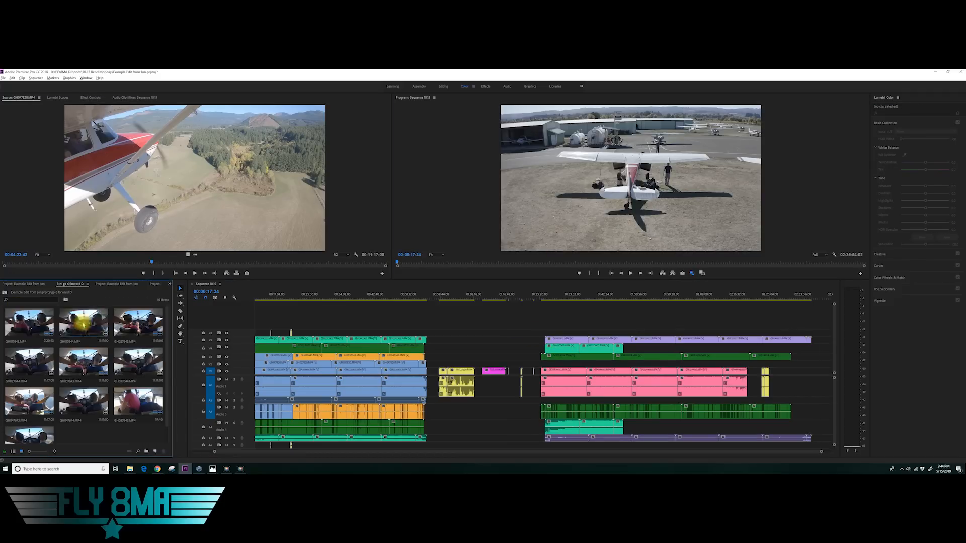
Select the second flight's forward-view clips, place them on V6 above the wing clips and save the project
double_click(82, 329)
shift+click(117, 371)
click(83, 326)
ctrl+click(35, 365)
ctrl+click(132, 364)
ctrl+click(80, 403)
scroll(63, 417, down, 1)
ctrl+click(39, 422)
drag(39, 422, 544, 332)
scroll(571, 355, down, 1)
key(ctrl+s)
Resize the audio tracks so the cabin and forward camera waveforms are expanded and the others collapsed
scroll(603, 373, up, 2)
double_click(246, 427)
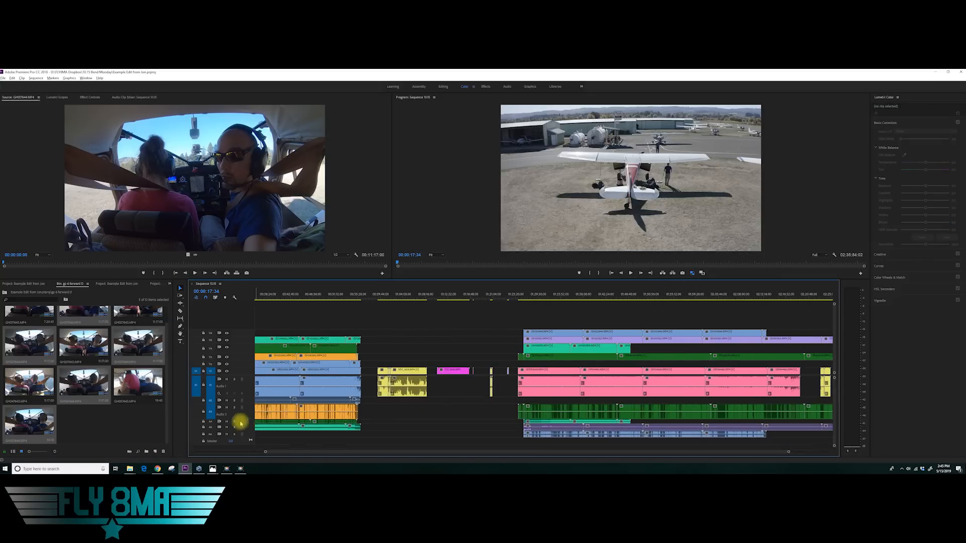
double_click(245, 387)
double_click(244, 415)
scroll(554, 419, up, 1)
scroll(483, 421, down, 1)
Select the forward camera's clips and nudge them slightly later to match the cabin camera's audio waveform
drag(452, 434, 698, 427)
scroll(558, 422, up, 8)
scroll(427, 418, up, 6)
drag(423, 417, 433, 418)
scroll(421, 415, down, 6)
scroll(598, 417, down, 5)
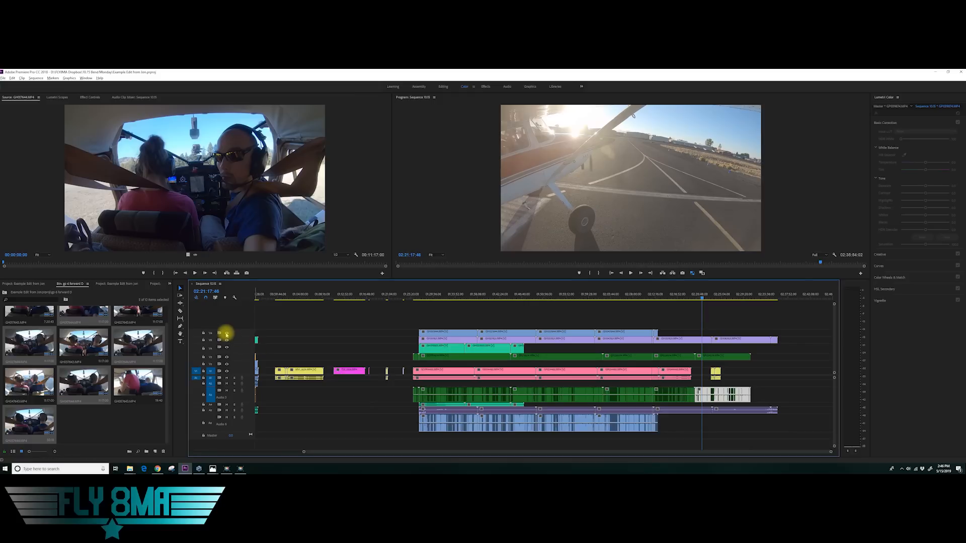
Hide V5 and show it again to compare the wing view with the cabin view at about 02:21:17
click(226, 340)
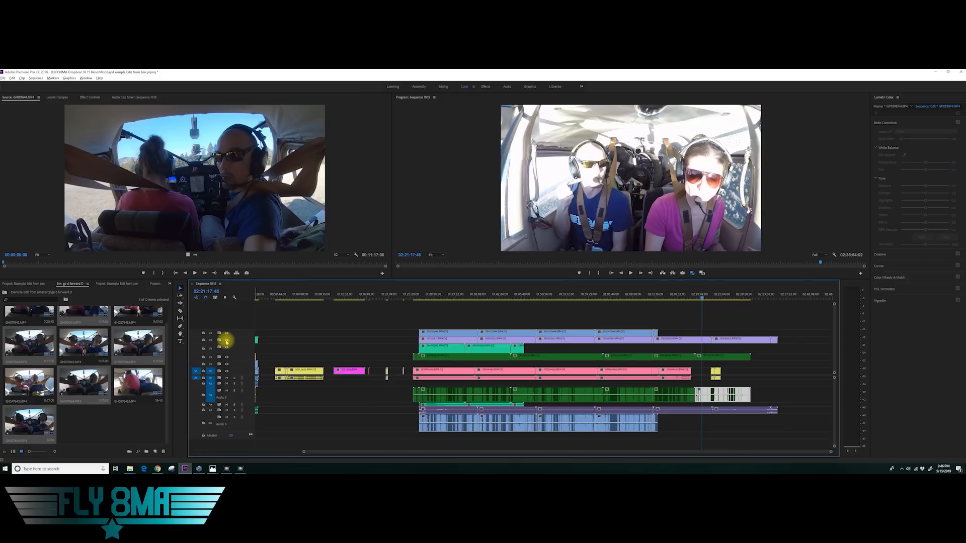
click(225, 344)
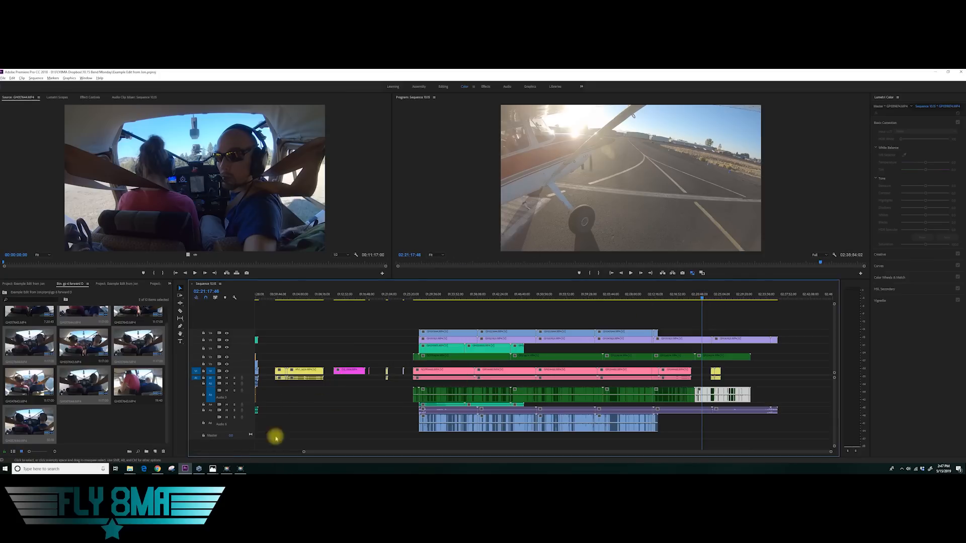
scroll(419, 403, up, 2)
scroll(415, 405, down, 5)
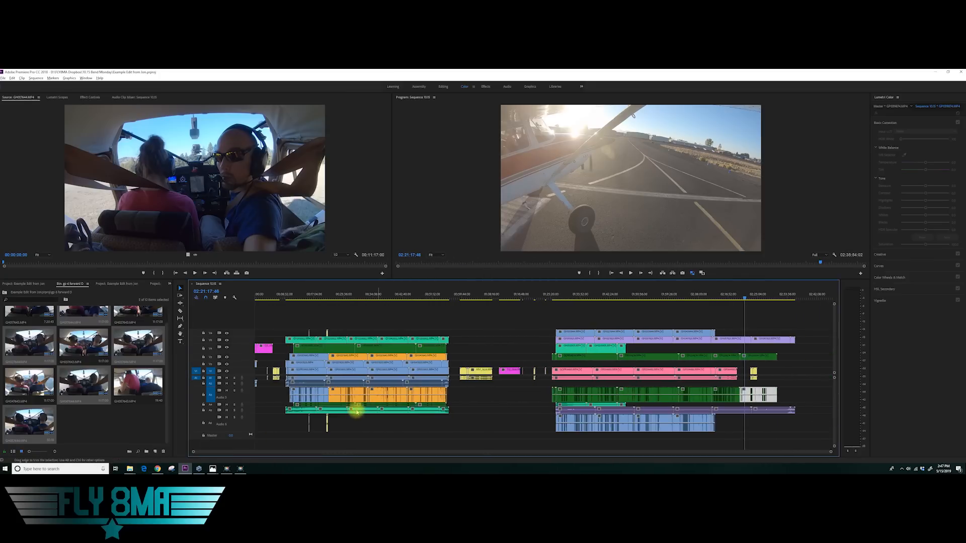
scroll(270, 410, up, 3)
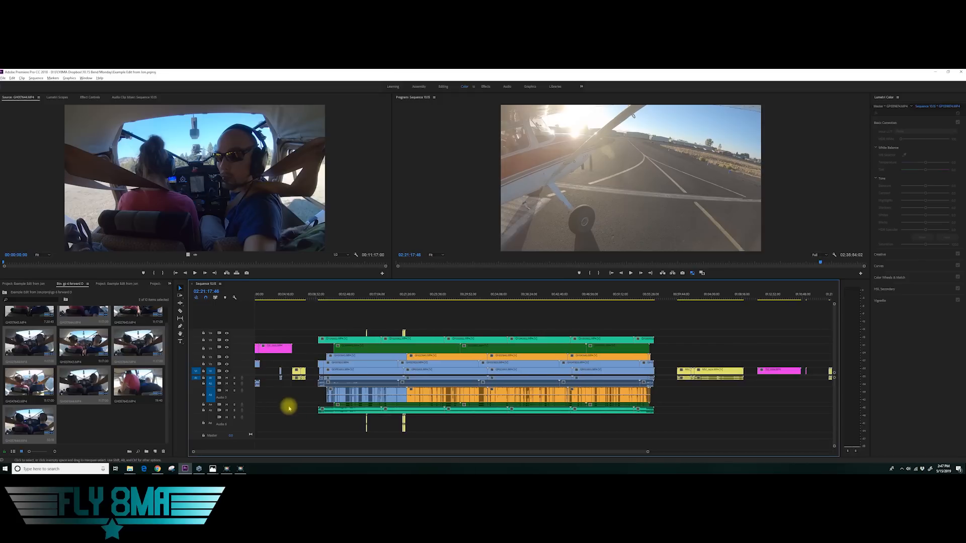
click(241, 469)
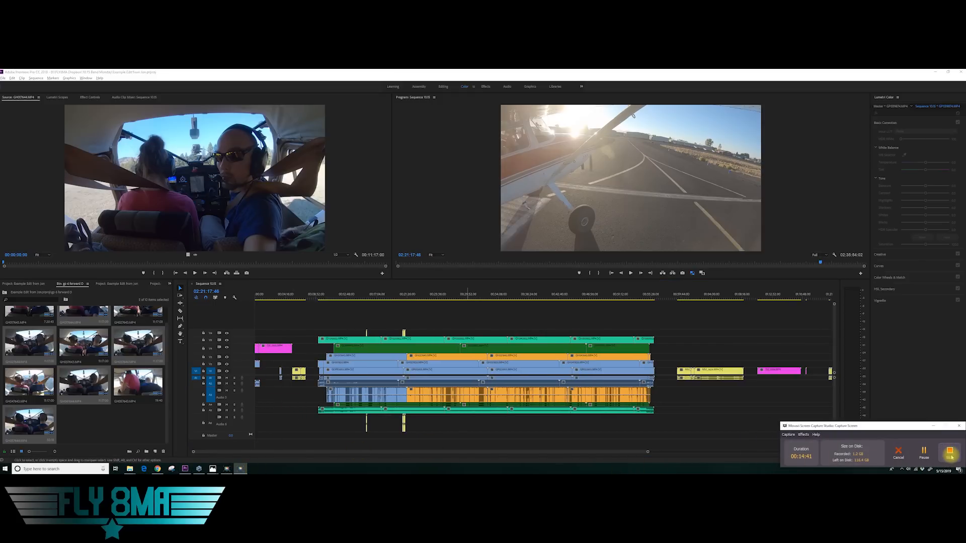
click(950, 453)
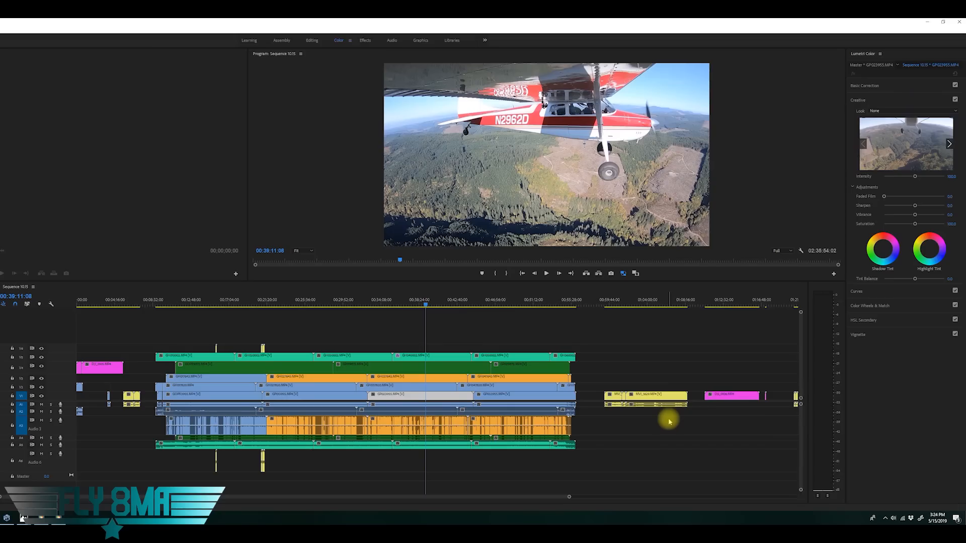
Select the exterior camera clip on V5 at about 00:41:12 and give it the "Use a lot" creative look
drag(334, 301, 102, 321)
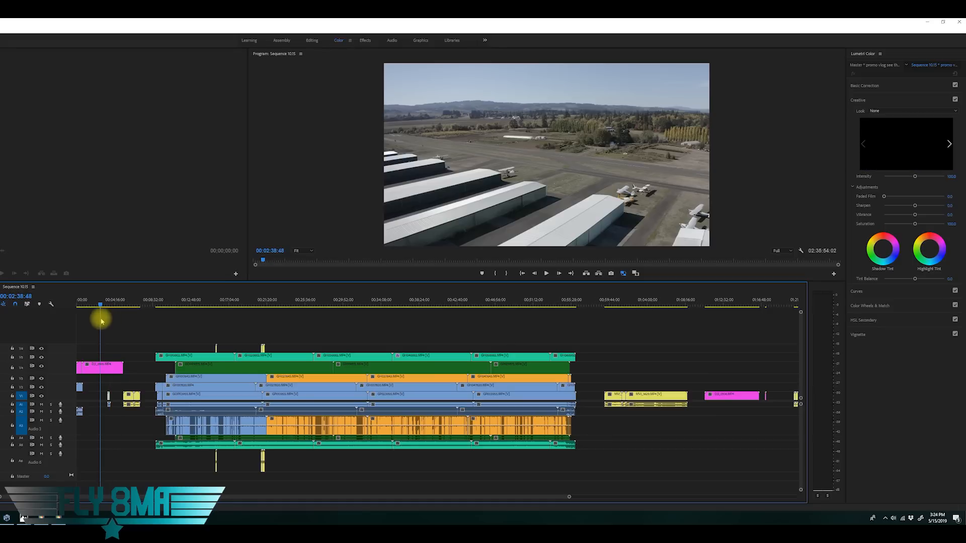
drag(101, 321, 445, 345)
click(452, 358)
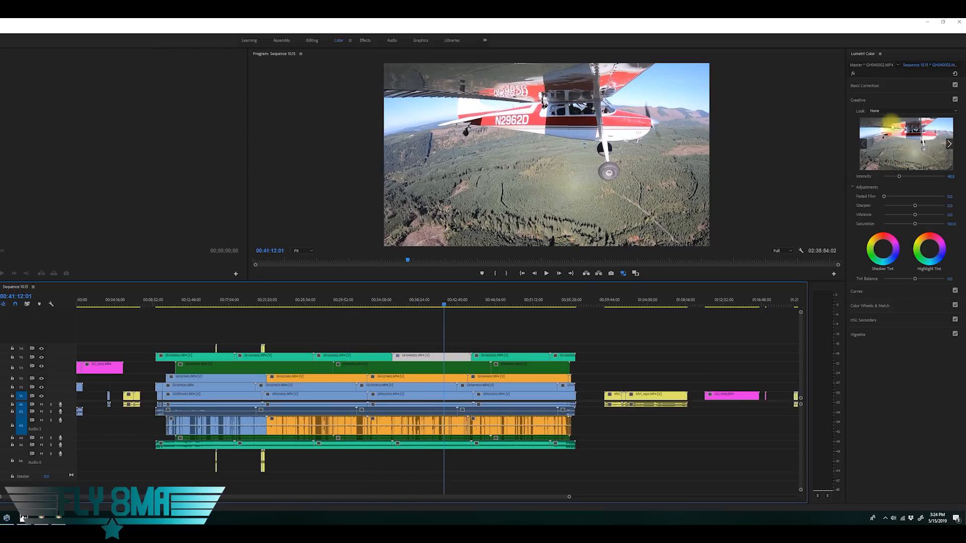
click(887, 110)
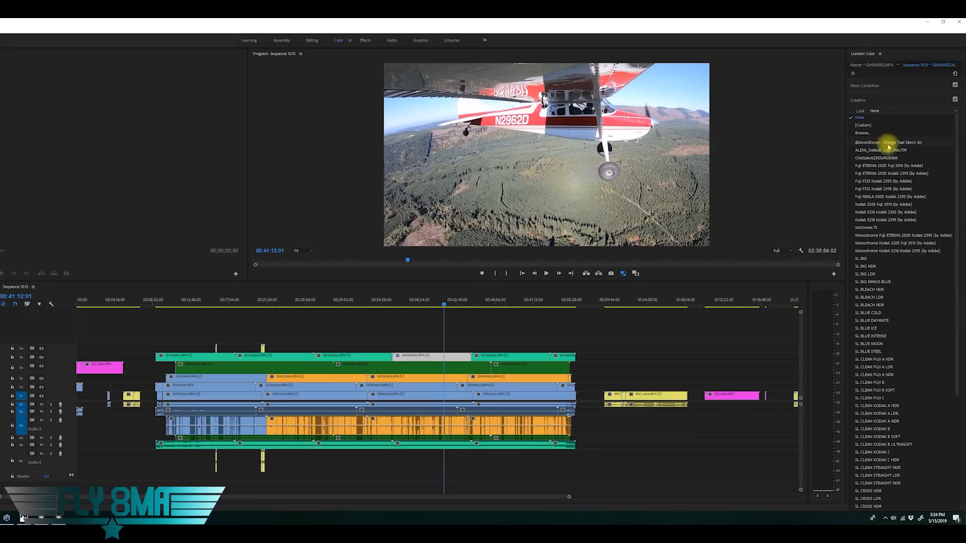
scroll(883, 201, down, 5)
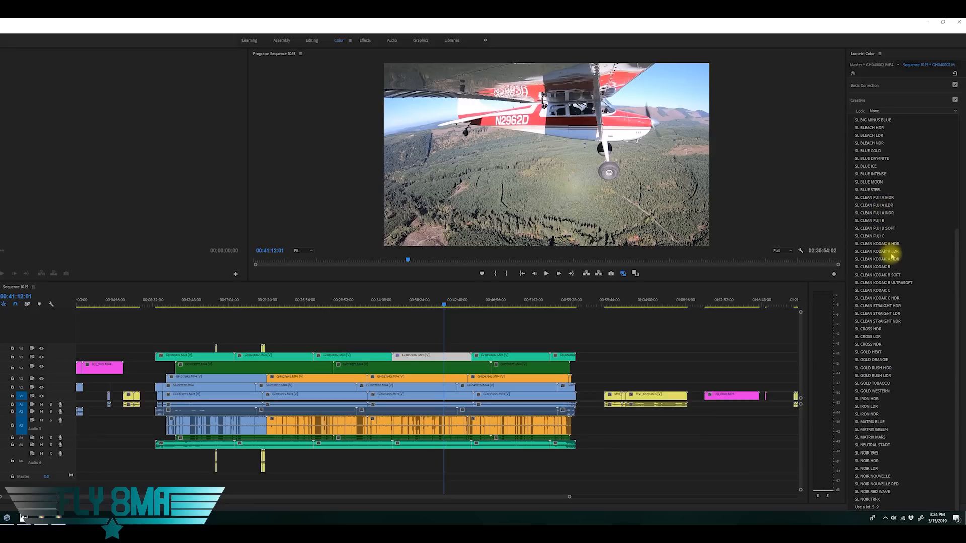
click(861, 508)
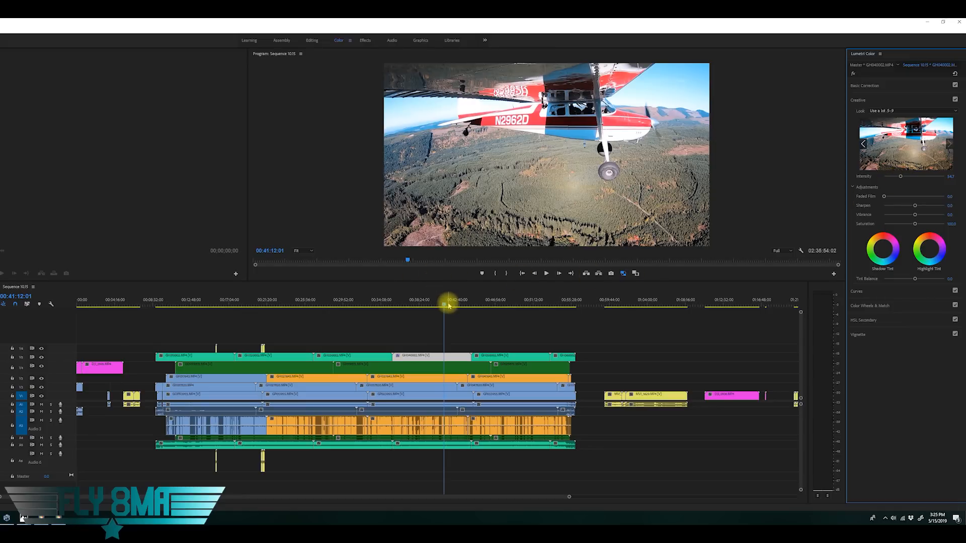
Check the graded V5 clip at about 00:43:06, copy its Lumetri Color effect and paste it onto the next V5 clip
mouse_move(448, 305)
mouse_down()
mouse_move(494, 309)
mouse_move(461, 303)
mouse_up()
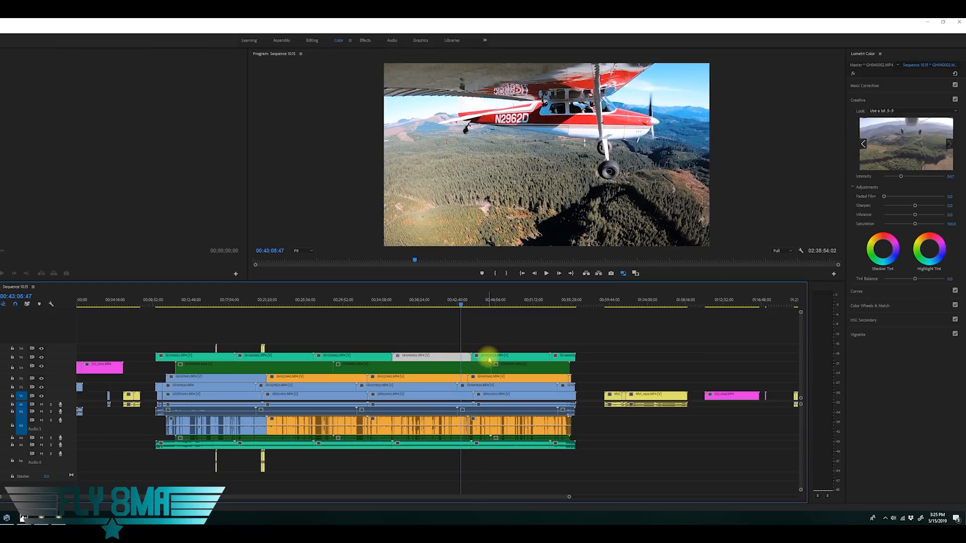
click(488, 357)
click(457, 358)
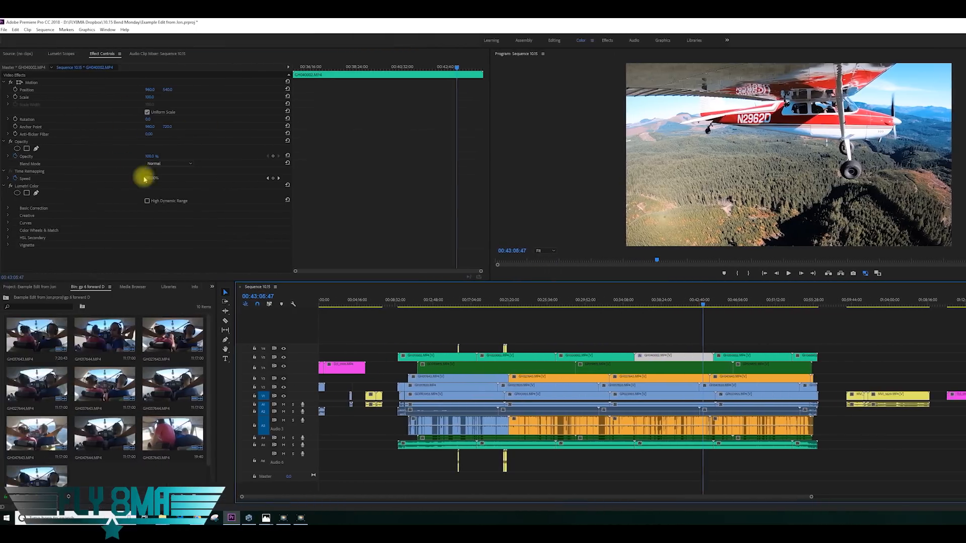
click(36, 187)
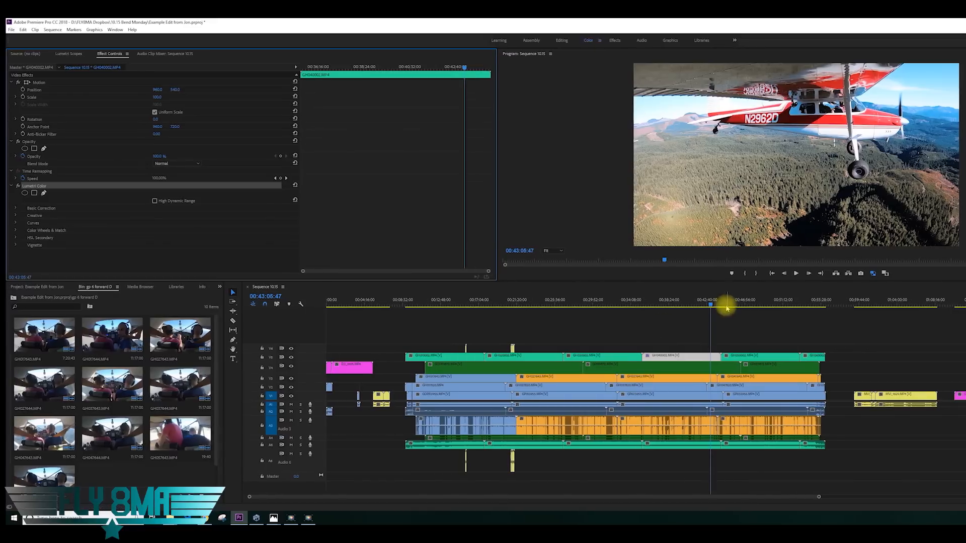
click(750, 311)
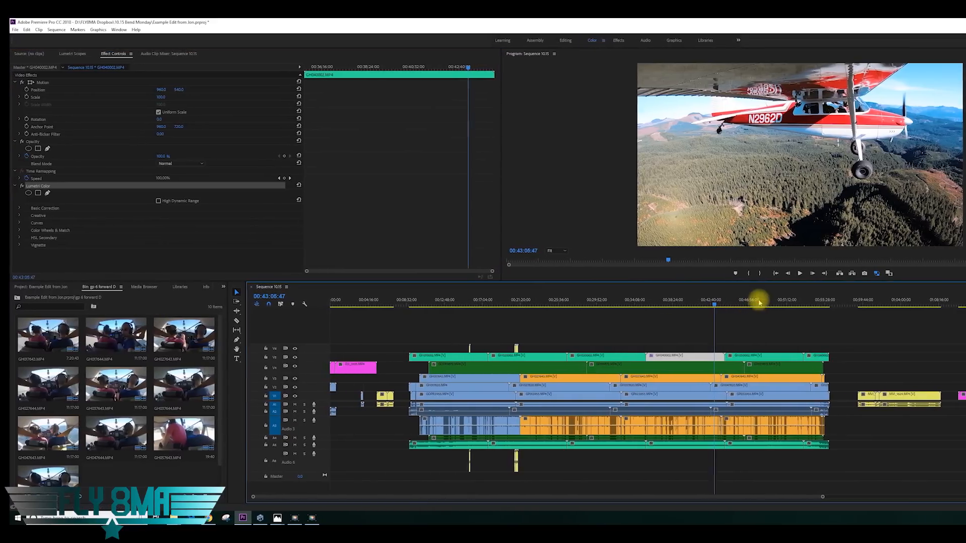
click(759, 303)
click(765, 357)
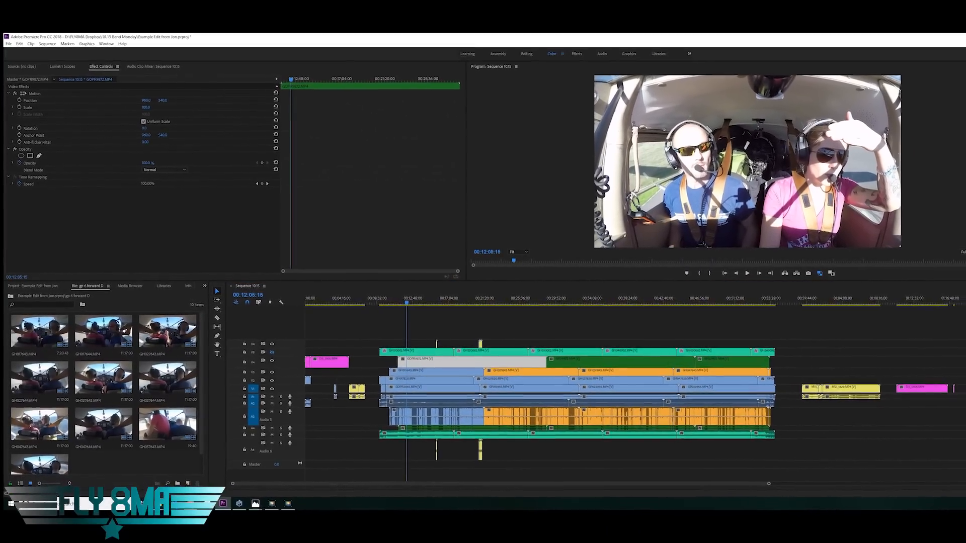
key(ctrl+v)
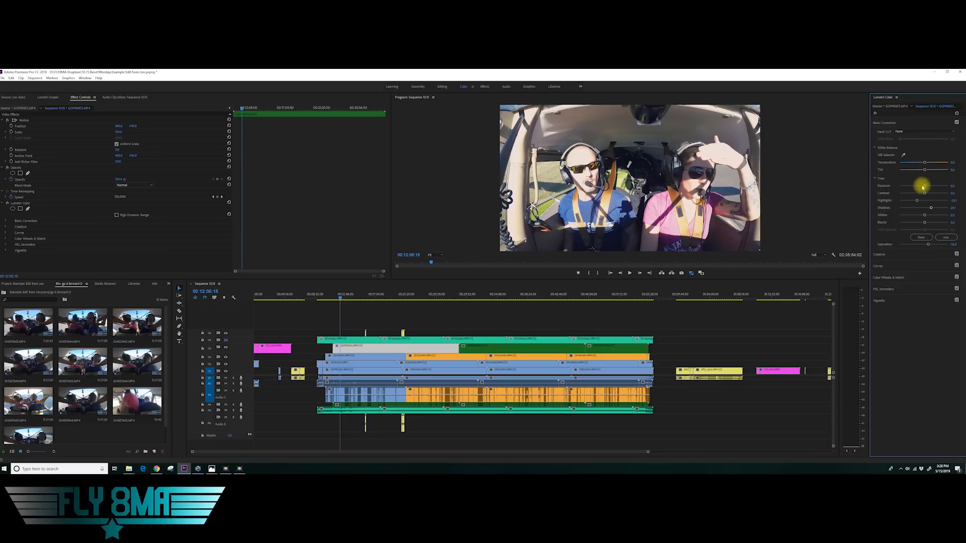
Apply the automatic tone correction to the first cabin camera clip, try Blacks at 0 and reapply the automatic correction
click(947, 238)
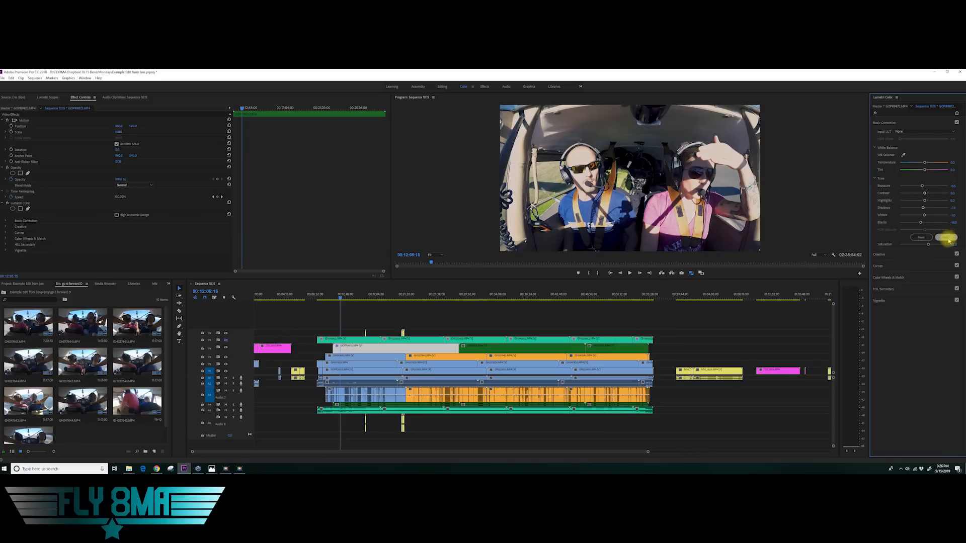
text(0)
key(Return)
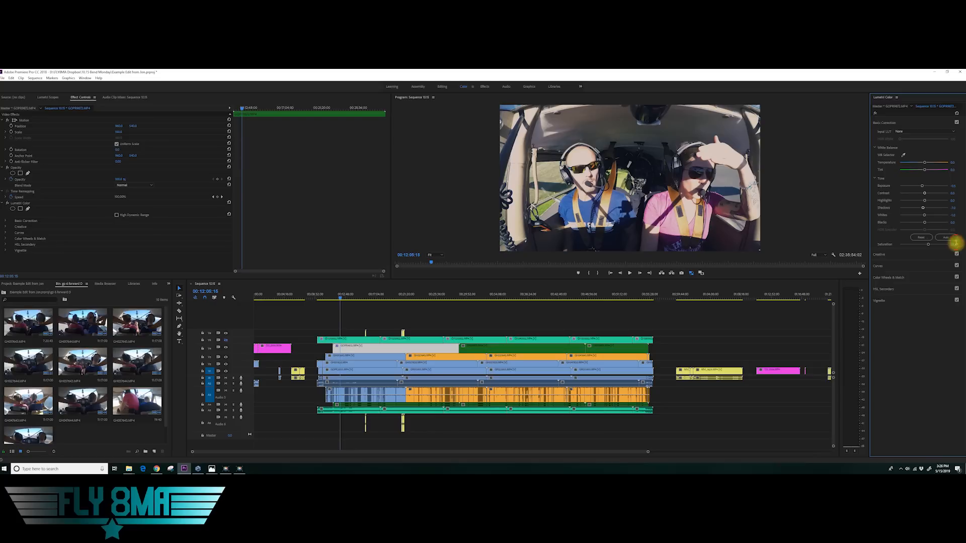
click(951, 240)
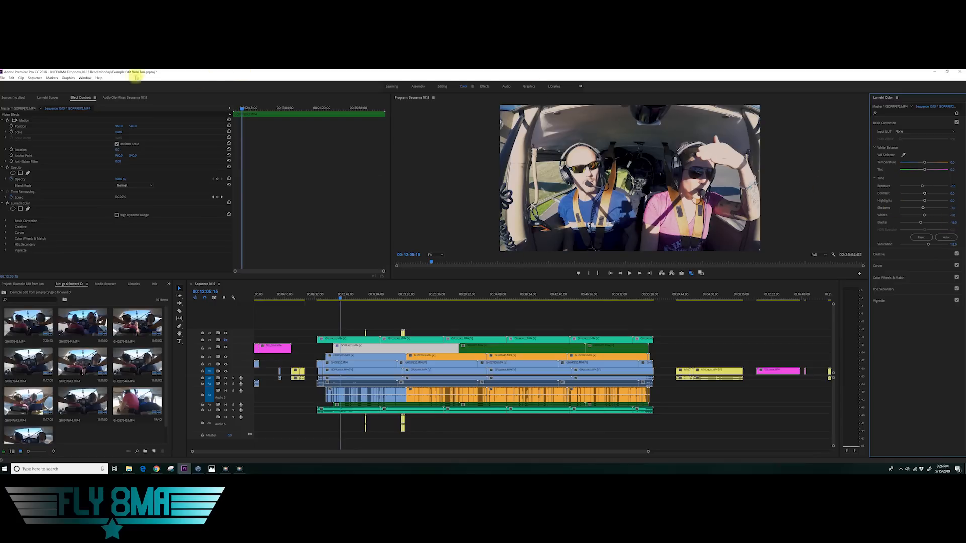
Using the Lumetri Scopes, set the cabin clip's Blacks to 0, raise Shadows and Contrast, lower Highlights, and show the Creative settings
click(51, 97)
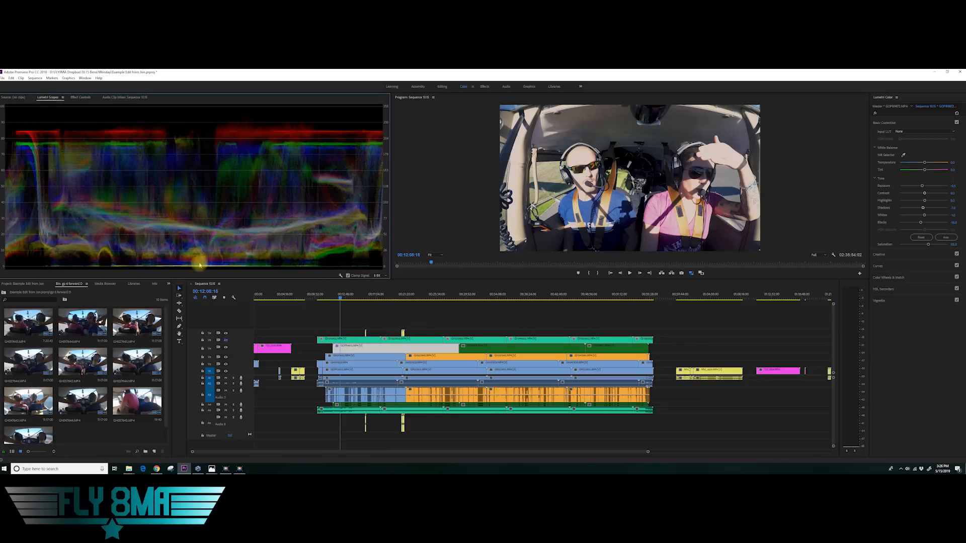
mouse_move(921, 226)
mouse_down()
mouse_move(904, 218)
mouse_move(922, 231)
mouse_up()
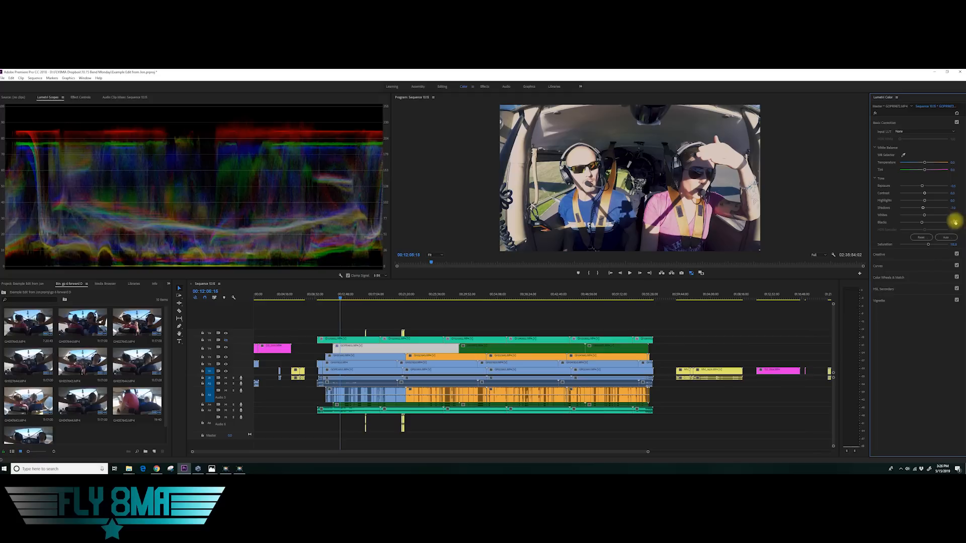
click(954, 222)
text(0)
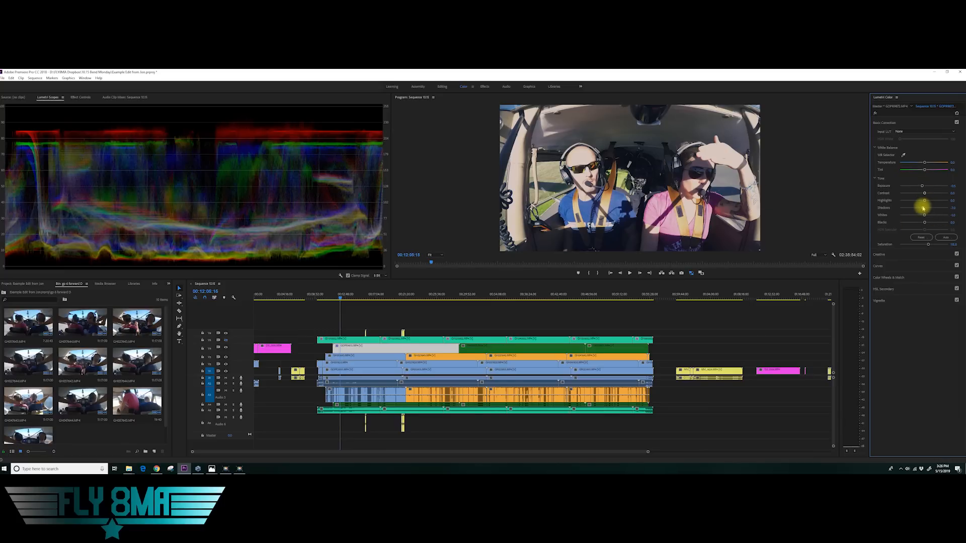
mouse_move(924, 208)
mouse_down()
mouse_move(915, 201)
mouse_move(930, 194)
mouse_up()
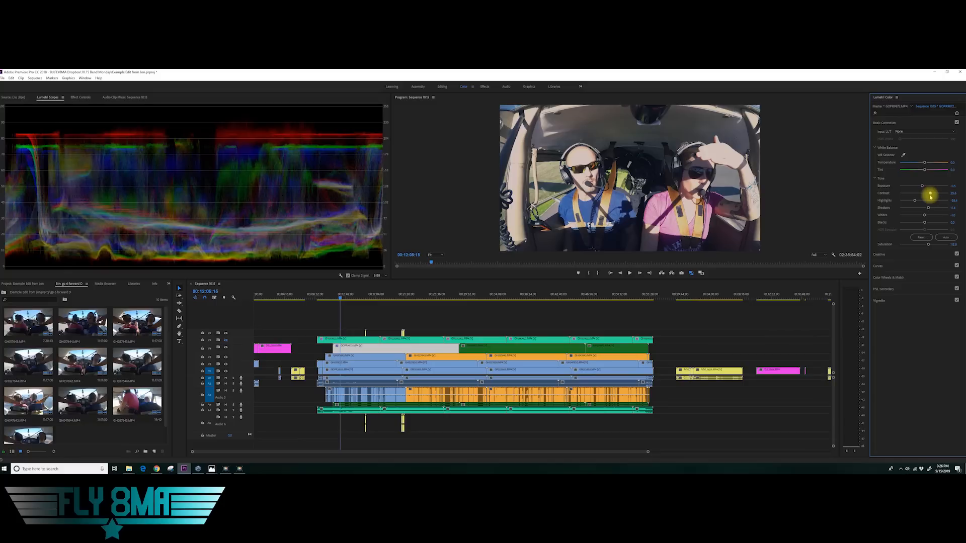
click(916, 255)
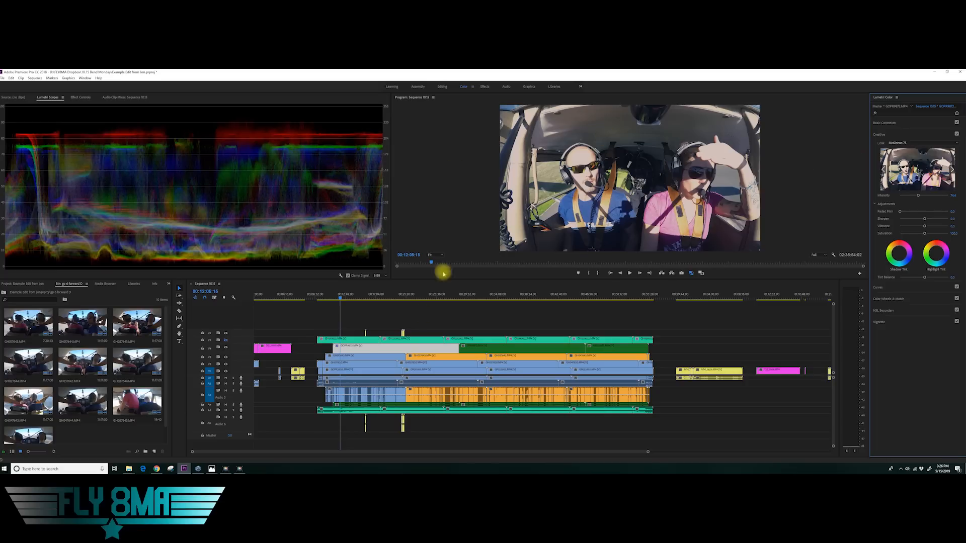
Copy the first cabin clip's Lumetri Color effect onto the second cabin clip, checking at about 00:30:24, and save the project
click(239, 469)
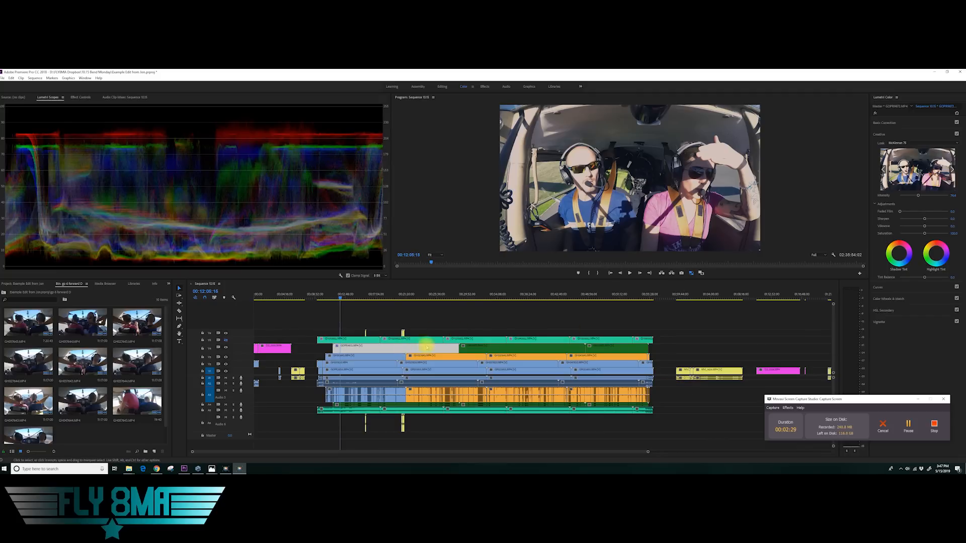
click(484, 296)
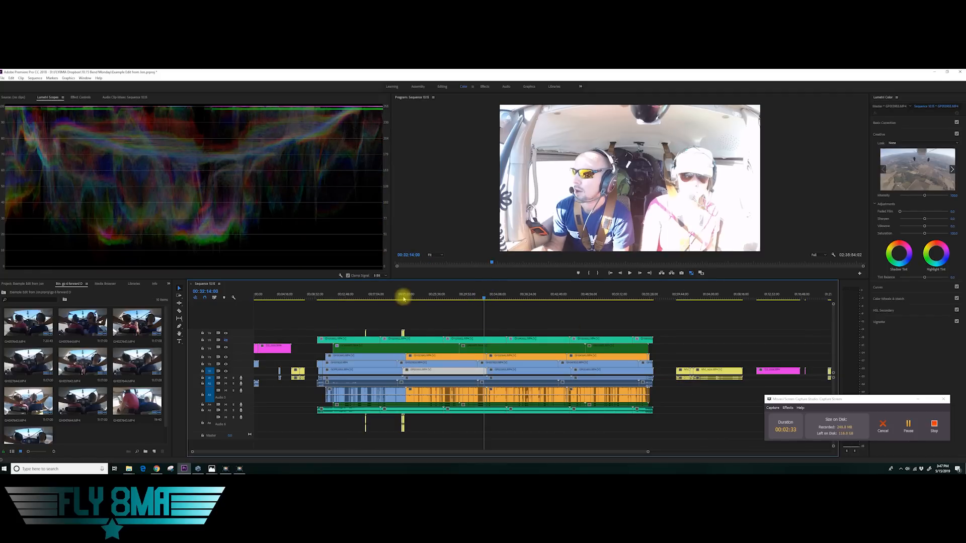
click(391, 296)
drag(392, 296, 472, 306)
click(448, 347)
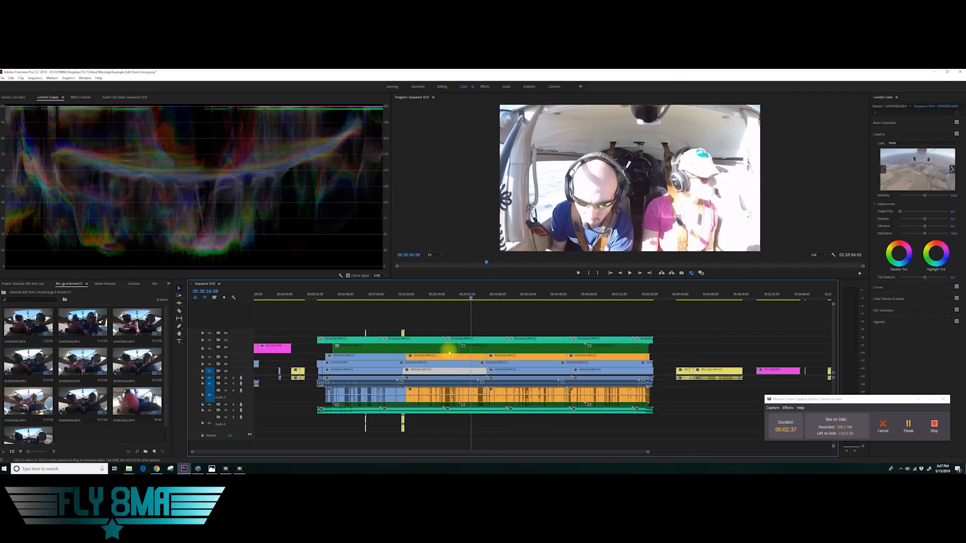
click(74, 99)
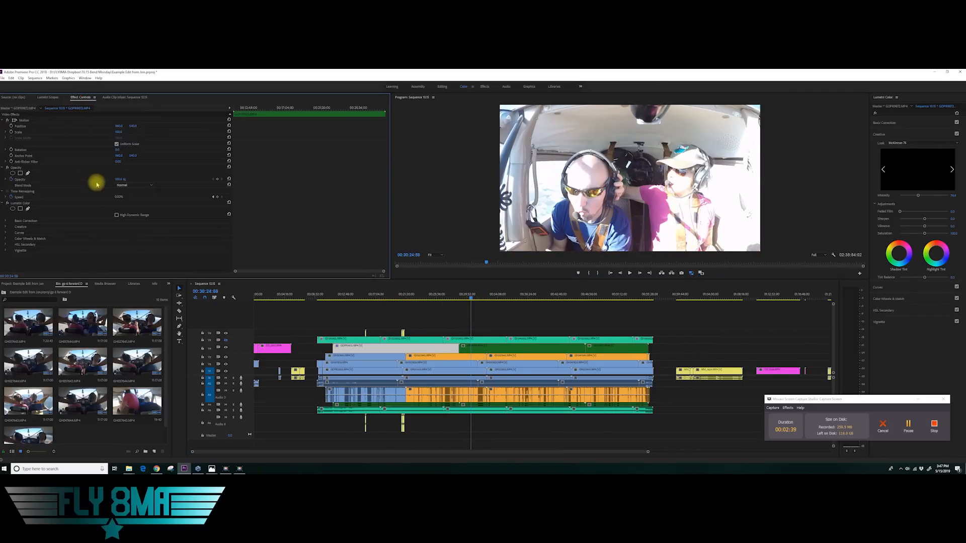
click(32, 203)
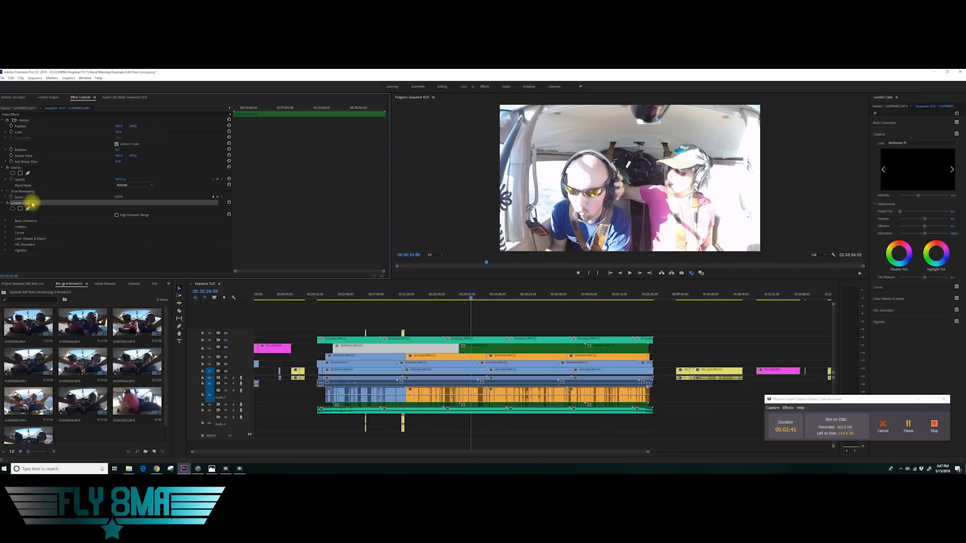
click(496, 348)
key(ctrl+s)
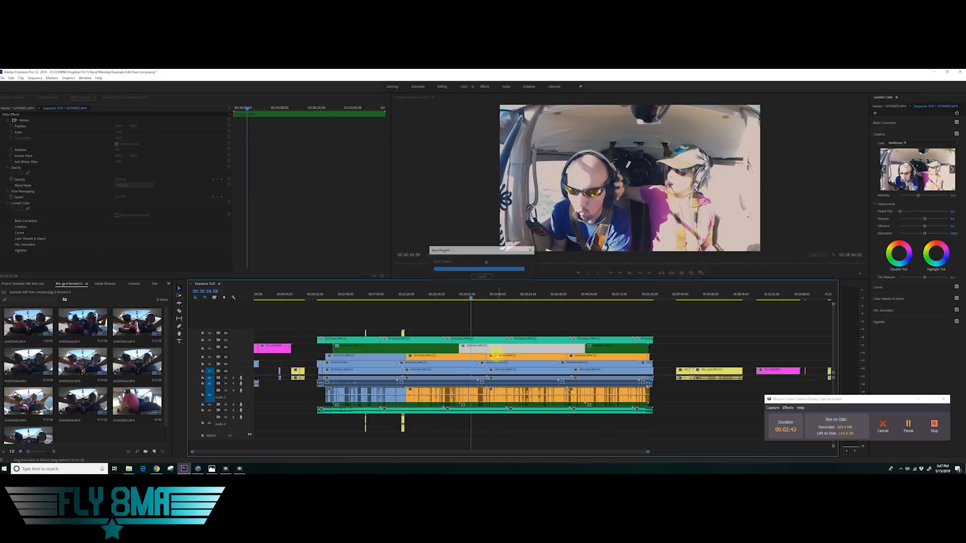
Paste the copied Lumetri Color effect onto the third cabin clip and check its look between about 00:48:54 and 00:50:00
click(604, 294)
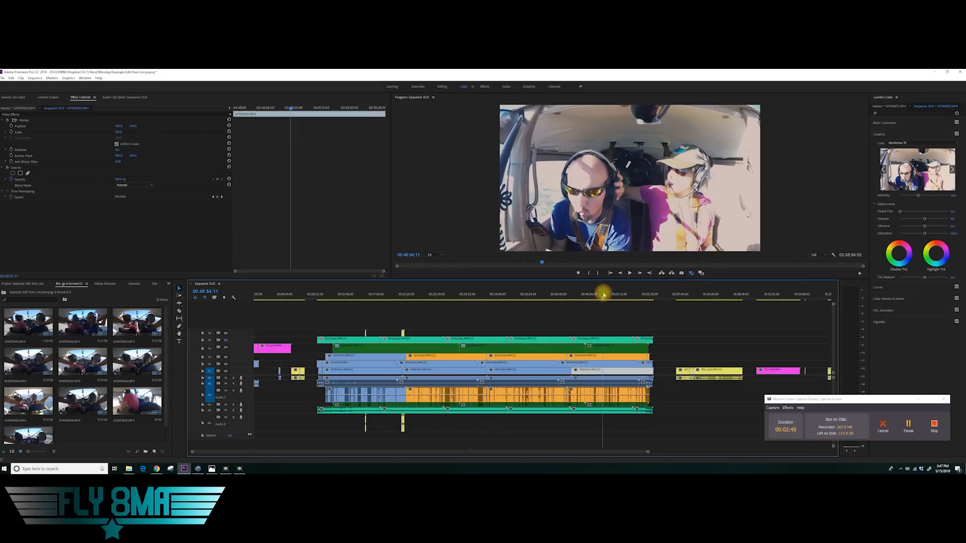
click(612, 346)
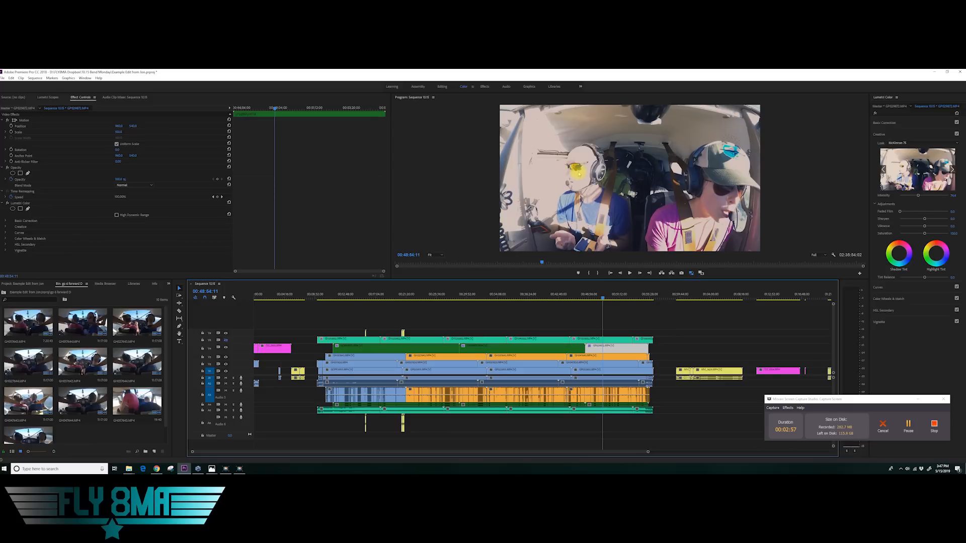
mouse_move(604, 299)
mouse_down()
mouse_move(589, 297)
mouse_move(610, 299)
mouse_up()
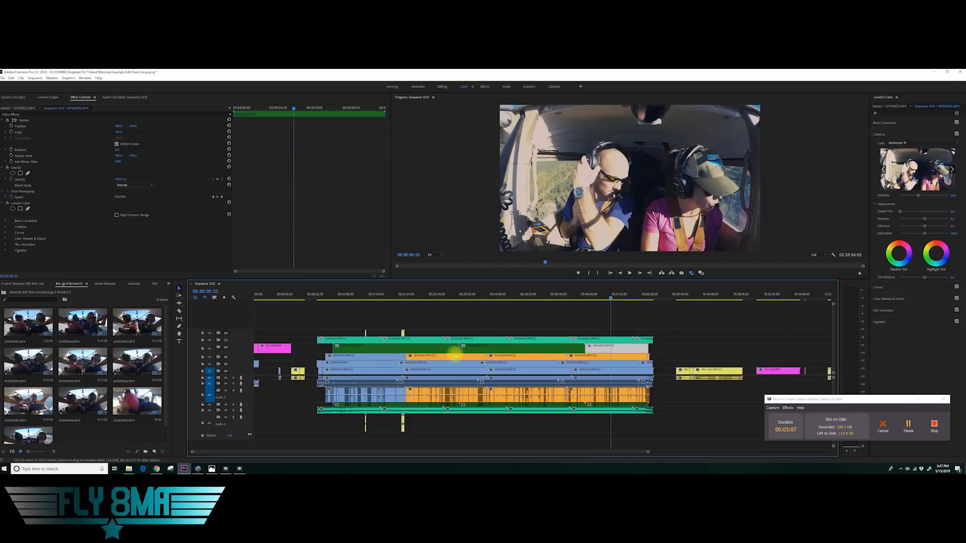
Show more of the timeline and play the sequence from the start of the first flight at about 00:08:48
key(backslash)
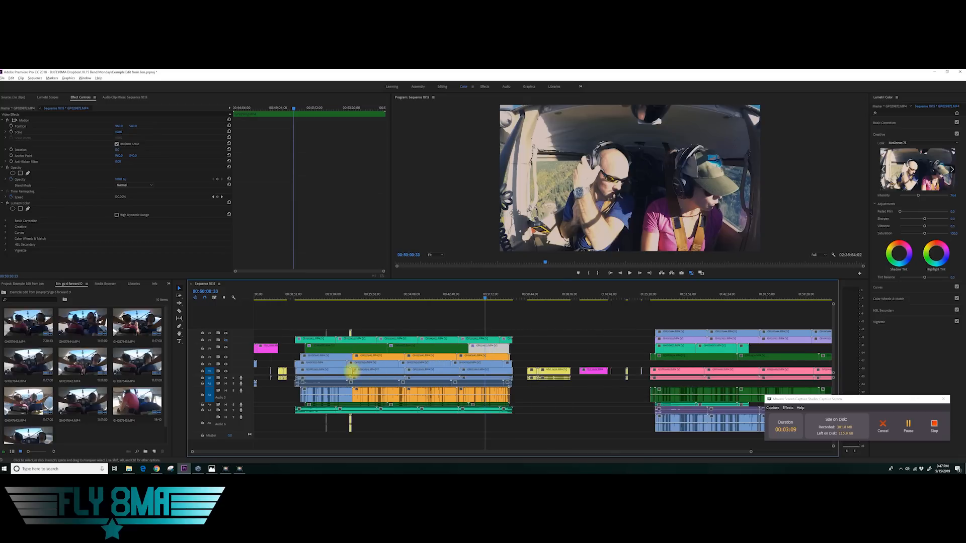
click(300, 294)
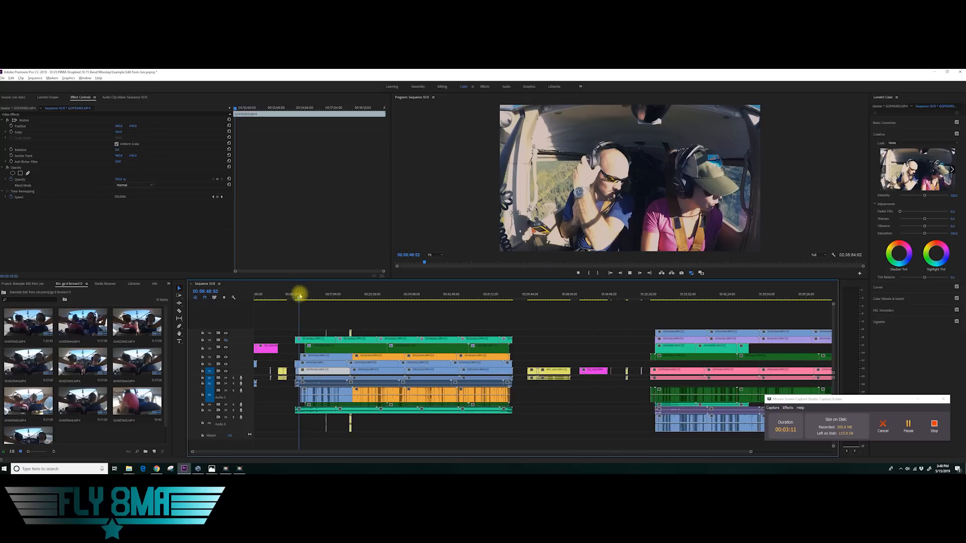
key(space)
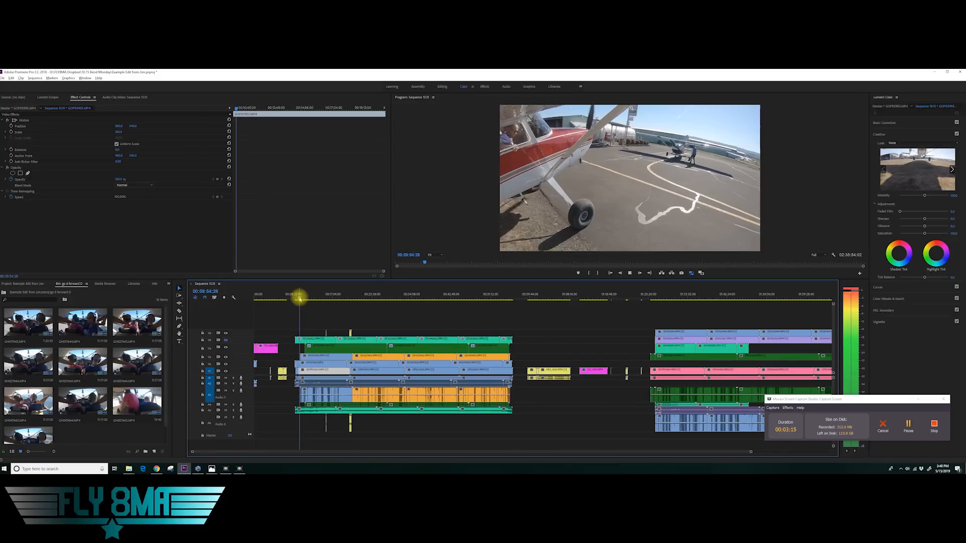
Play short parts of the first flight around 00:10:08 and 00:12:34 to review the camera angles
key(space)
click(304, 297)
key(space)
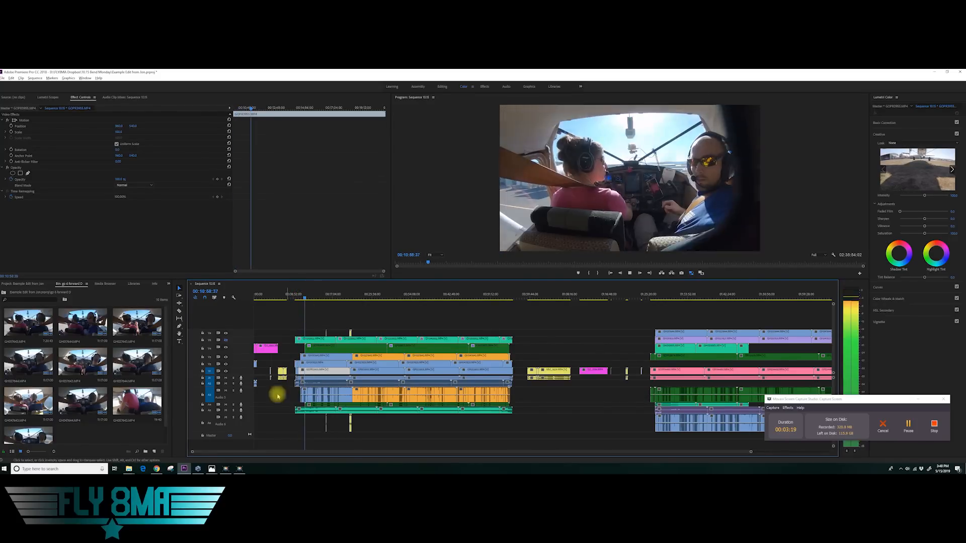
key(space)
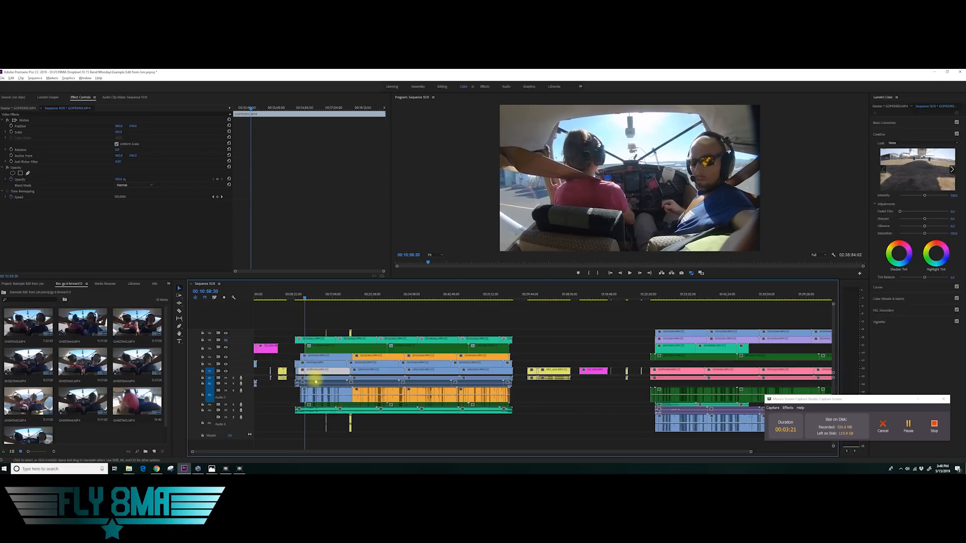
click(312, 297)
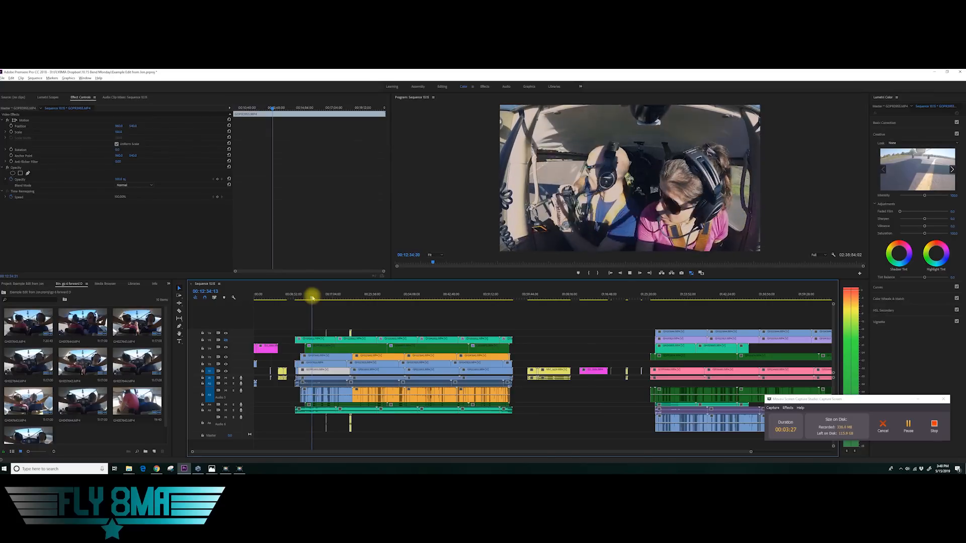
key(space)
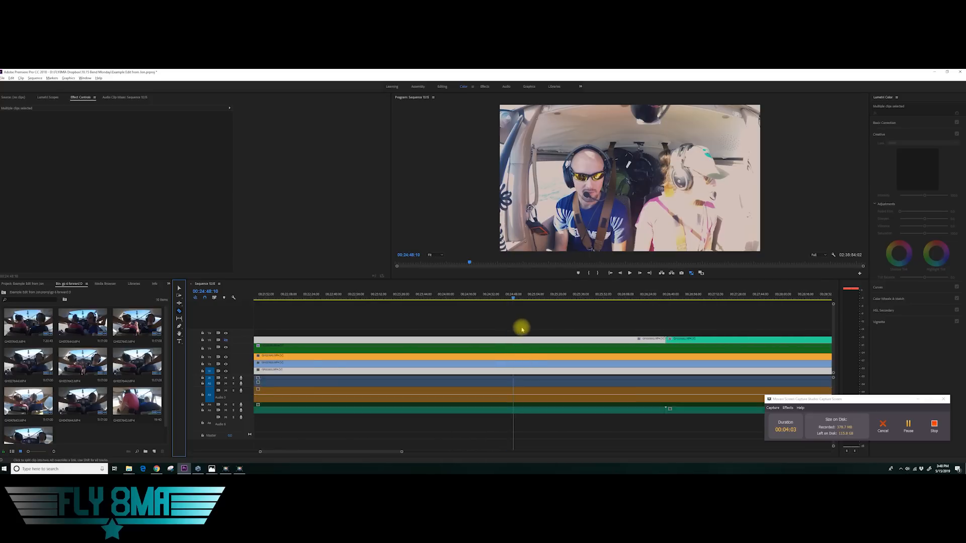
Cut all tracks at about 00:24:46 and 00:25:00 and ripple delete the section between the cuts
scroll(524, 357, up, 3)
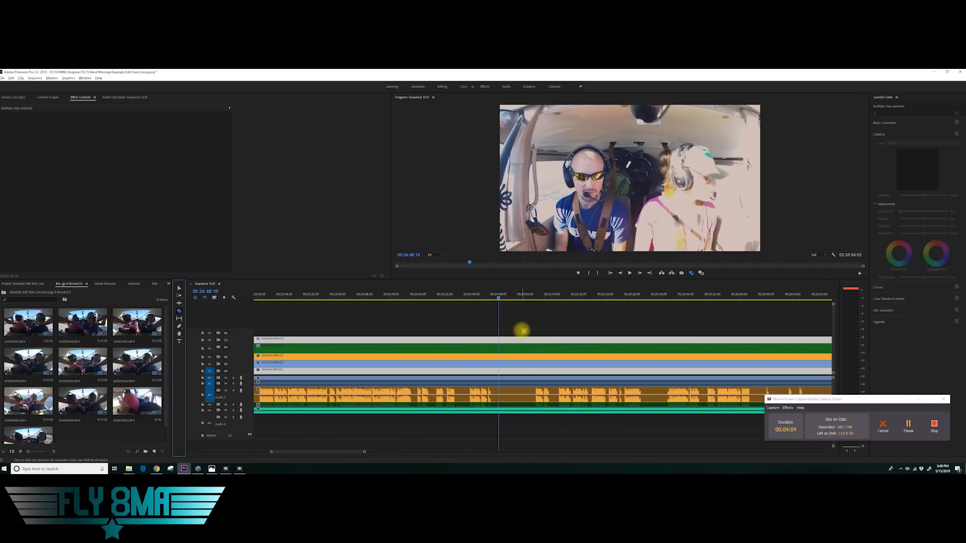
shift+click(493, 343)
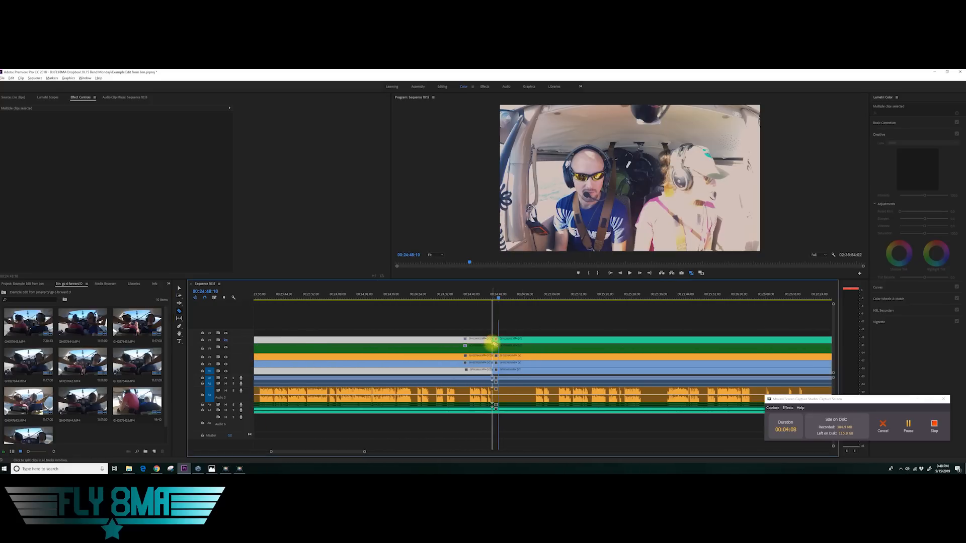
shift+click(536, 385)
key(v)
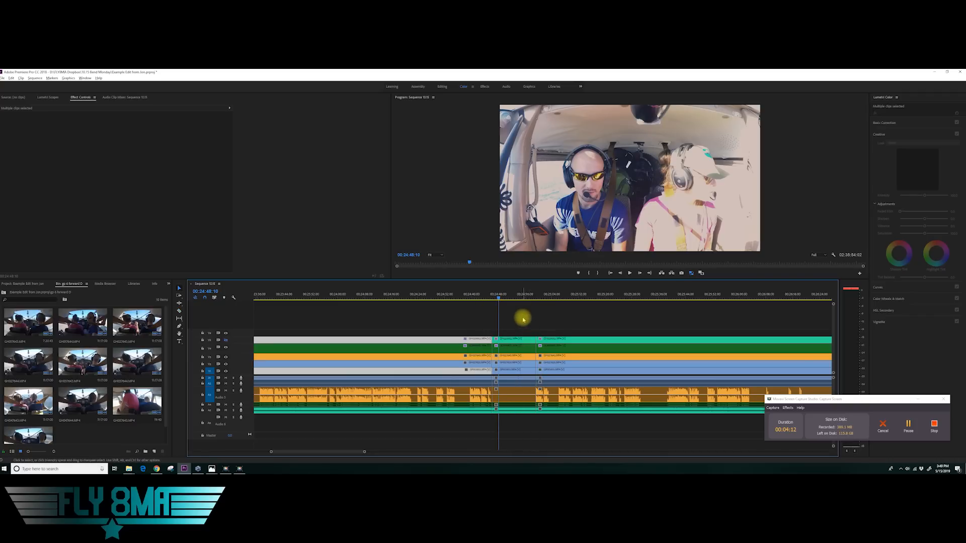
drag(522, 319, 518, 434)
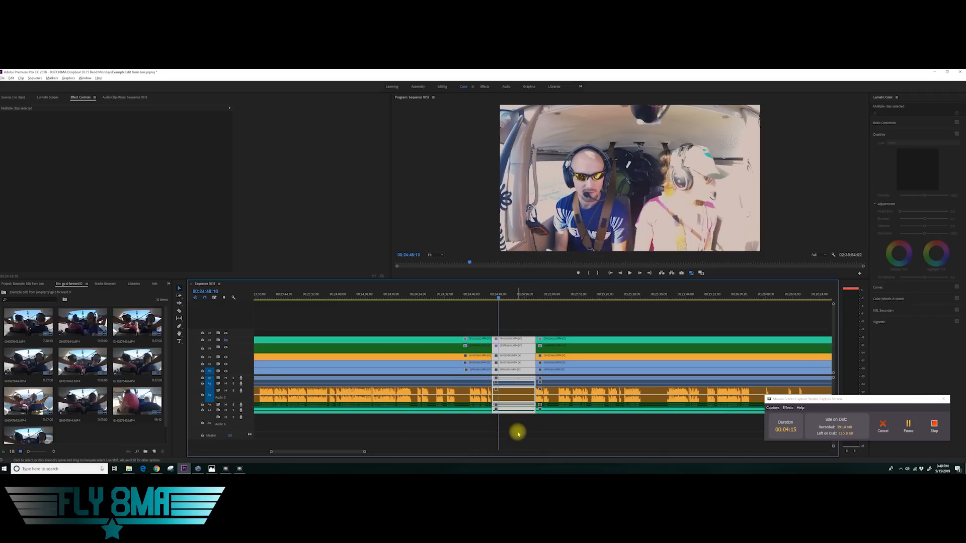
key(shift+Delete)
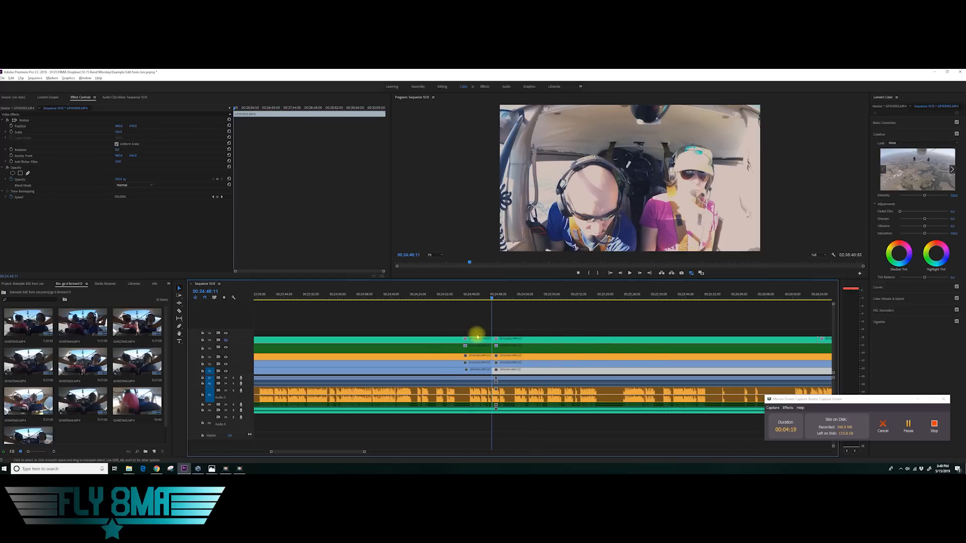
scroll(477, 333, down, 8)
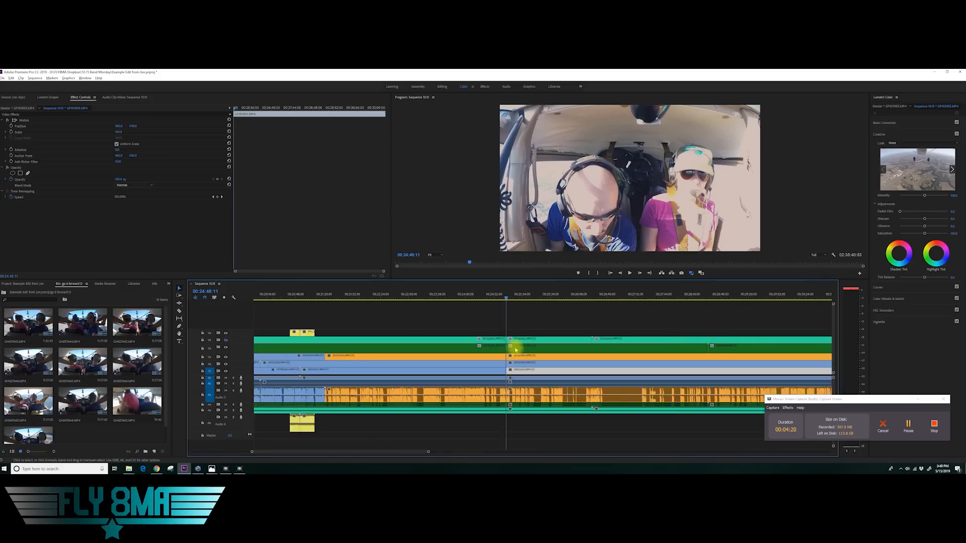
scroll(506, 347, down, 4)
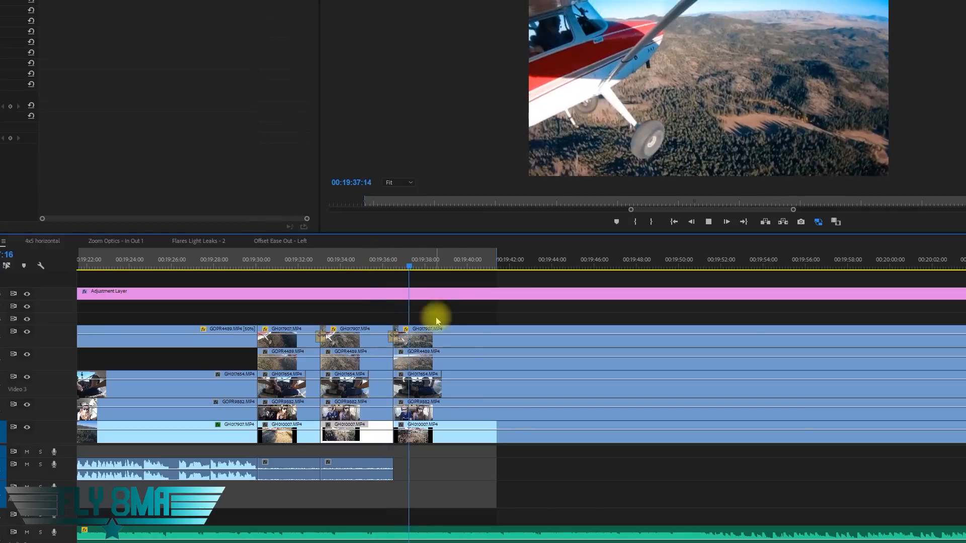
Delete the short audio clip and the GH017907.MP4 wing camera clip at about 00:20:10
drag(436, 268, 396, 262)
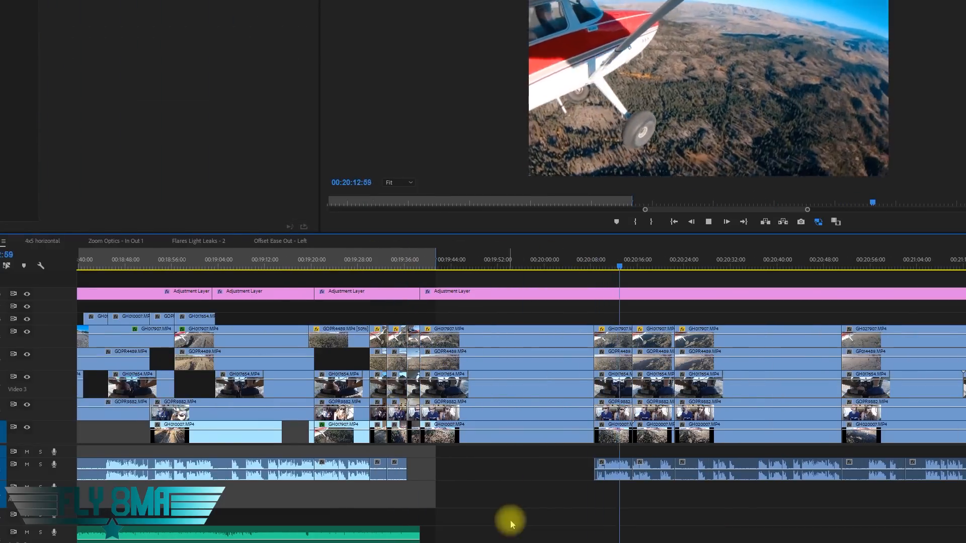
drag(560, 495, 614, 468)
click(613, 468)
key(Delete)
click(483, 433)
drag(481, 269, 564, 267)
click(571, 334)
key(Delete)
Ripple delete the multicamera section between about 00:19:39 and 00:20:09, and extend the music clip to about 00:20:04
drag(535, 317, 503, 434)
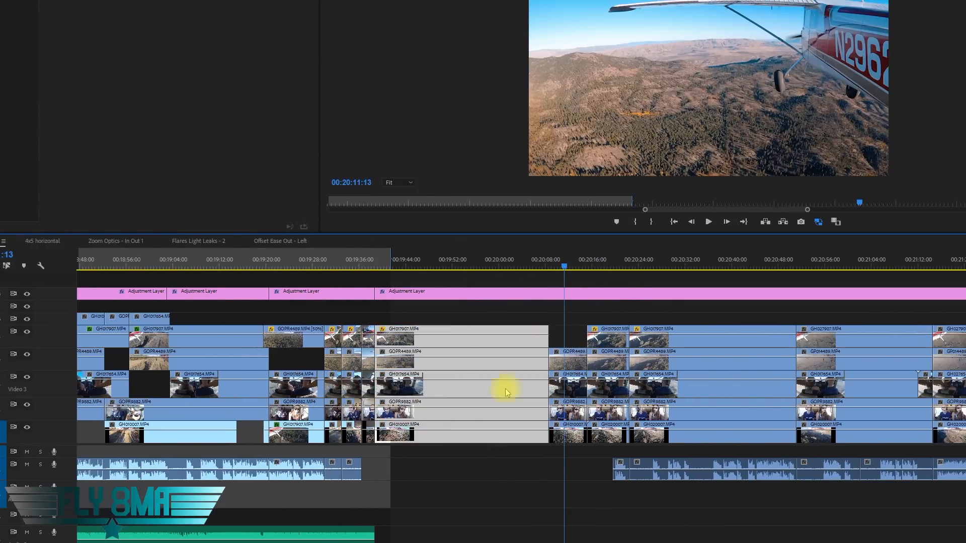
key(shift+Delete)
click(371, 265)
key(=)
drag(434, 532, 732, 532)
key(space)
click(428, 265)
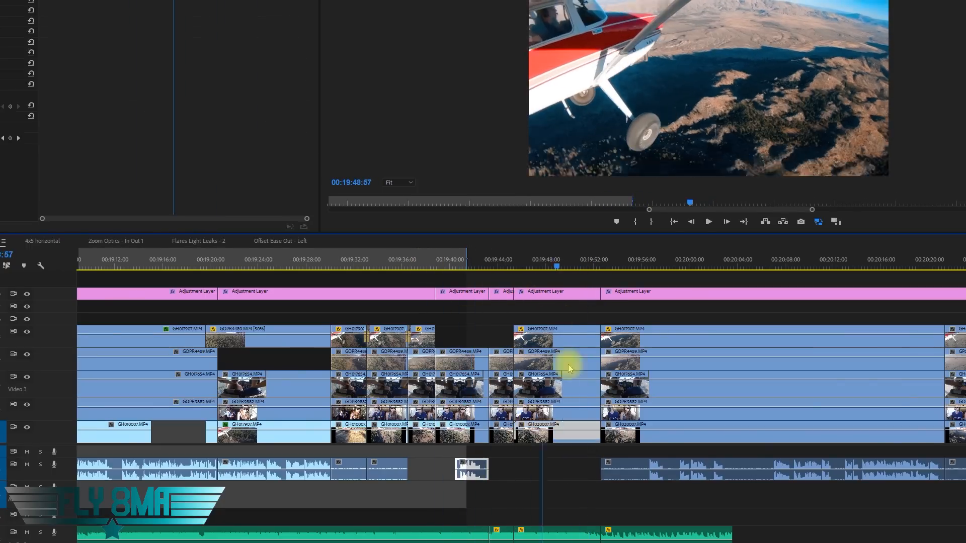
Ripple delete the section between about 00:19:45 and 00:19:52, remove the leftover music pieces, and replay from about 00:19:43
key(shift+Delete)
click(518, 535)
drag(569, 279, 955, 533)
key(Delete)
click(480, 262)
key(space)
click(492, 262)
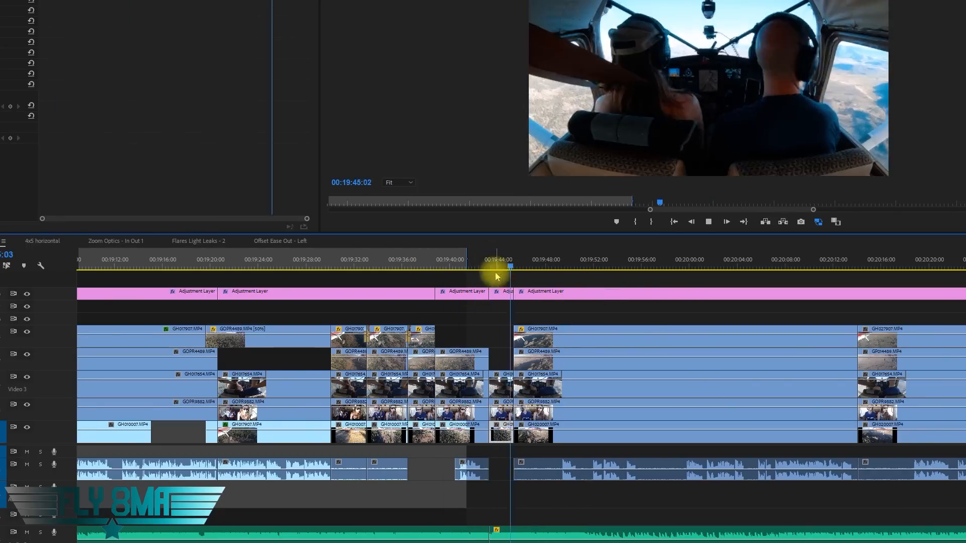
Adjust the short GH017654.MP4 clip at about 00:19:44 and play the sequence from there to about 00:20:13
right_click(497, 381)
click(554, 216)
click(475, 432)
click(487, 262)
key(space)
click(542, 434)
scroll(546, 425, down, 2)
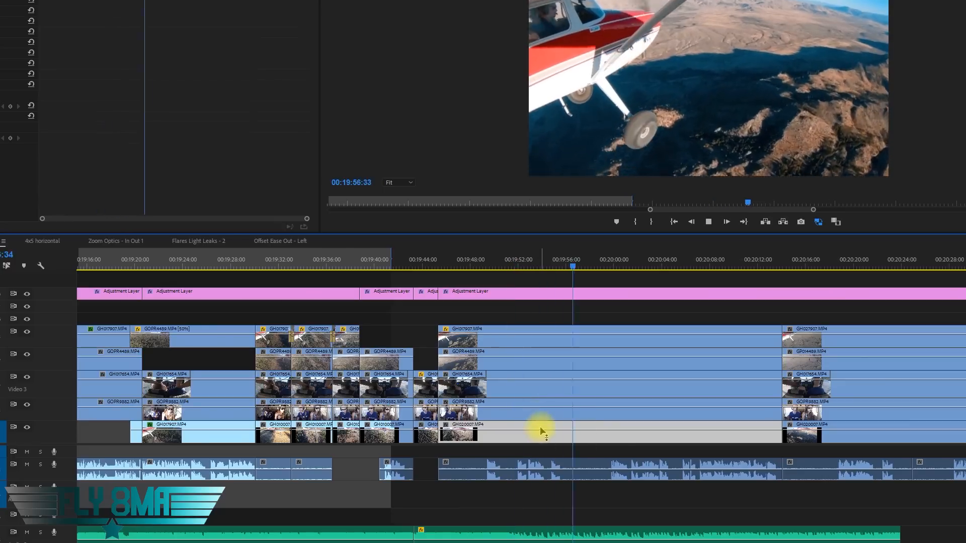
scroll(538, 458, down, 2)
click(483, 470)
scroll(473, 473, up, 2)
key(space)
Cut all tracks at about 00:19:49, 00:19:55 and 00:19:59, around the speech in the audio
key(c)
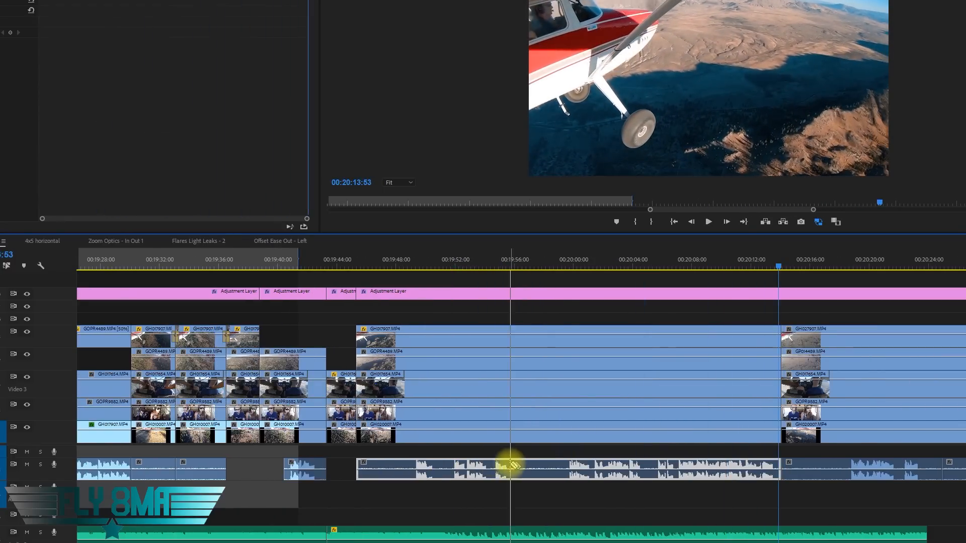
shift+click(507, 466)
shift+click(562, 467)
shift+click(408, 469)
key(v)
Delete the clips on all tracks between about 00:19:45 and 00:19:49, and between about 00:19:55 and 00:19:59
drag(395, 279, 339, 532)
key(Delete)
drag(594, 280, 548, 533)
key(Delete)
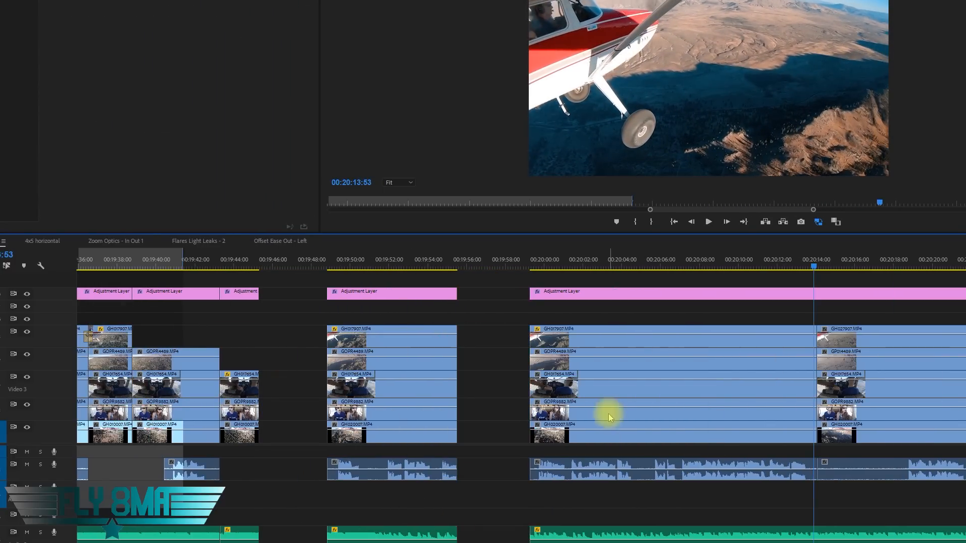
Close the gap at about 00:19:46 and replace the cut music pieces by extending the music clip to about 00:20:21
click(290, 385)
key(Delete)
click(224, 262)
key(space)
click(244, 533)
key(Delete)
drag(220, 532, 956, 531)
Cut the GH017907.MP4 and GOPR4489.MP4 clips at about 00:19:48 and move their later parts to the upper video tracks
click(381, 427)
click(316, 262)
click(316, 338)
drag(340, 338, 341, 319)
drag(345, 360, 345, 308)
Set the raised GOPR4489.MP4 clip's speed to 50% and trim its end to about 00:19:52
right_click(349, 306)
click(392, 426)
text(50)
drag(461, 307, 392, 308)
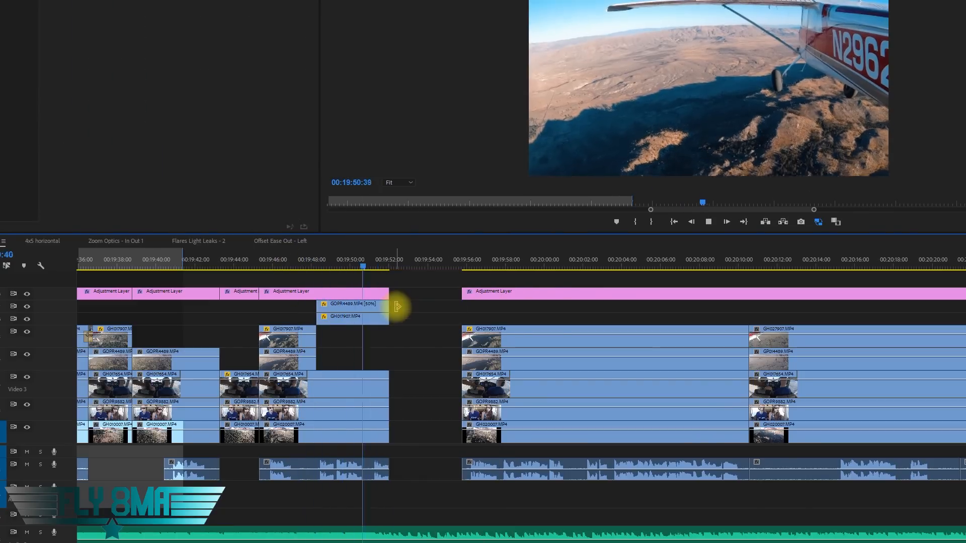
Delete the raised GOPR4489.MP4 clip and put the GH020007.MP4 part after about 00:19:48 on its track
click(360, 307)
key(Delete)
click(317, 428)
drag(334, 432, 331, 307)
Close the gap after about 00:19:52 on all tracks and play from just before the join
click(423, 337)
key(Delete)
click(387, 263)
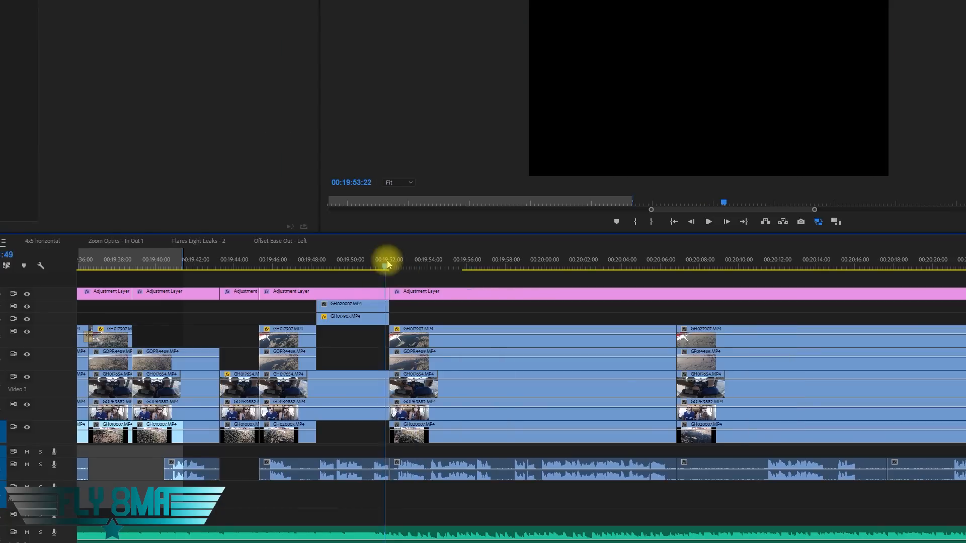
key(space)
Cut the GOPR9882.MP4 clip at about 00:19:57, move its first part to an upper track, and replay from about 00:19:52
click(490, 433)
click(492, 410)
drag(443, 410, 443, 319)
click(347, 468)
click(388, 261)
key(space)
key(space)
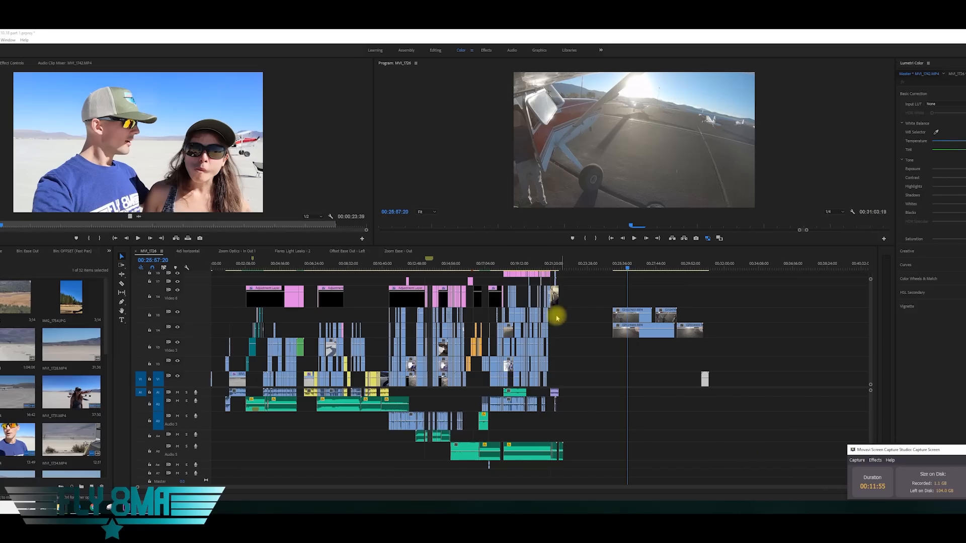
Examine the arrangement of the edited multicamera clips up to the end of the cut at about 00:21:00
scroll(529, 345, up, 1)
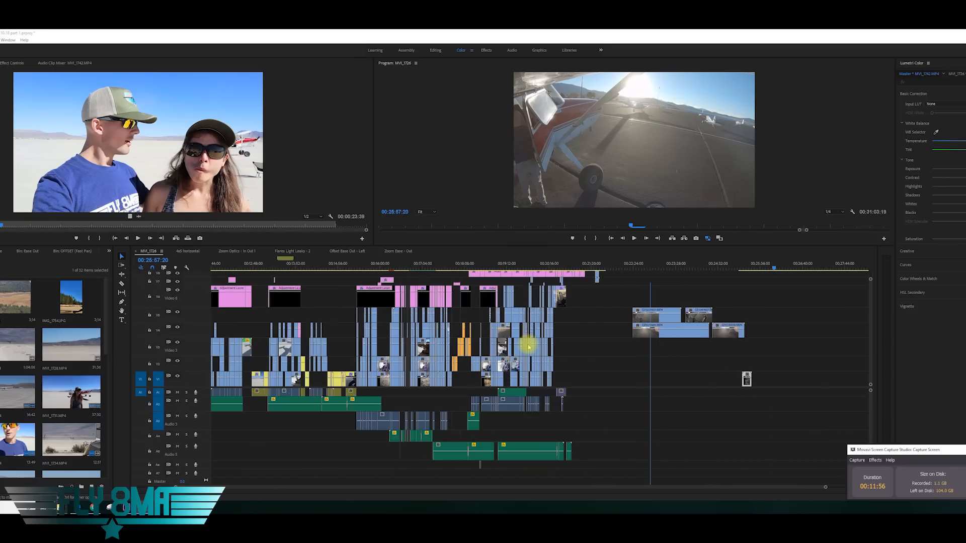
scroll(528, 345, up, 3)
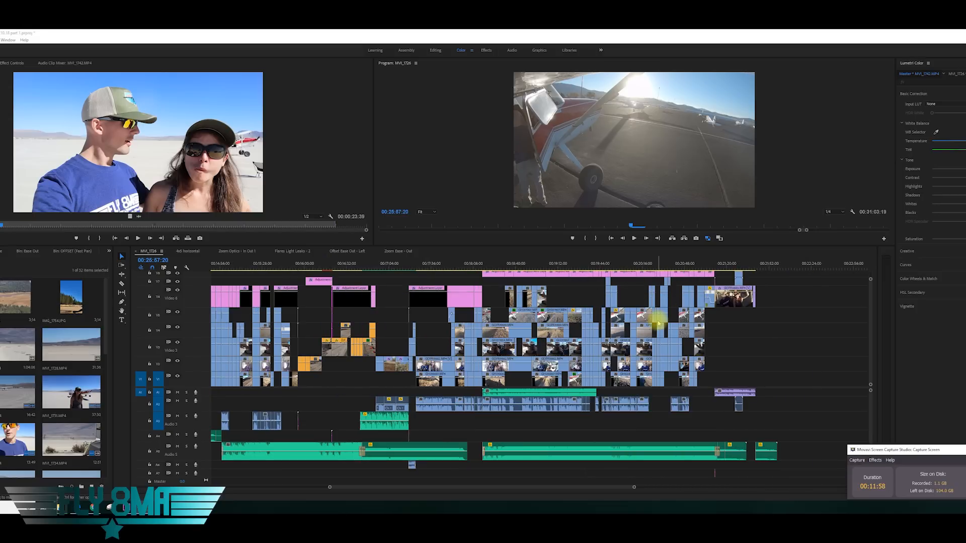
scroll(658, 322, down, 2)
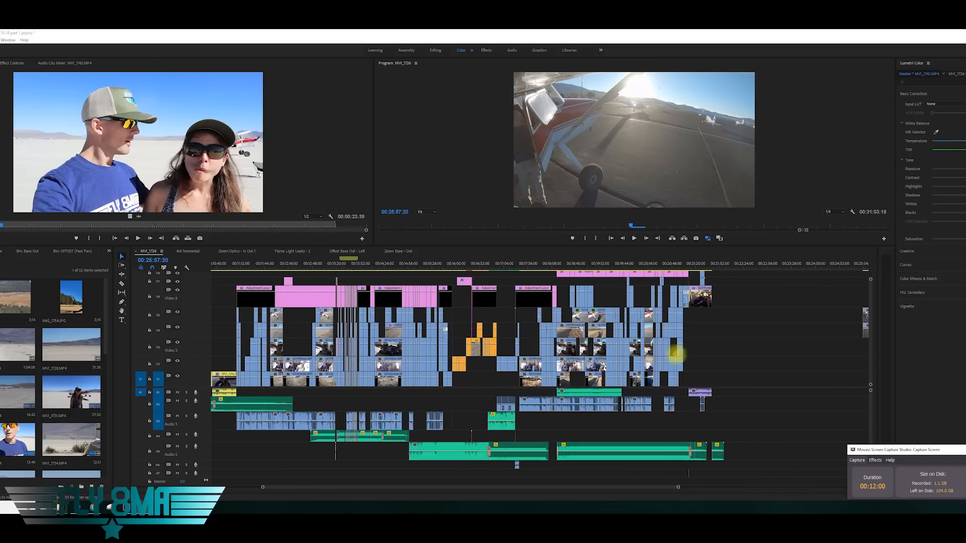
scroll(710, 371, up, 2)
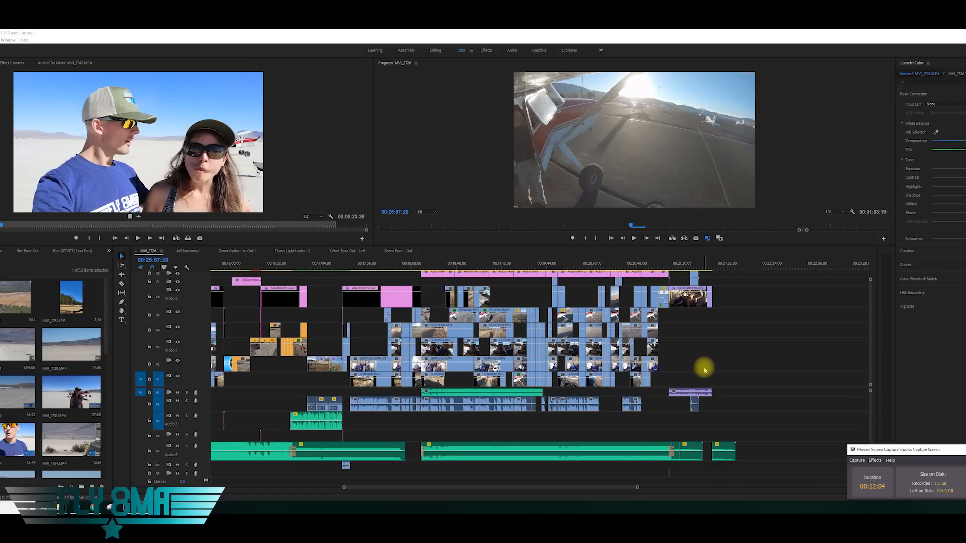
scroll(704, 370, up, 3)
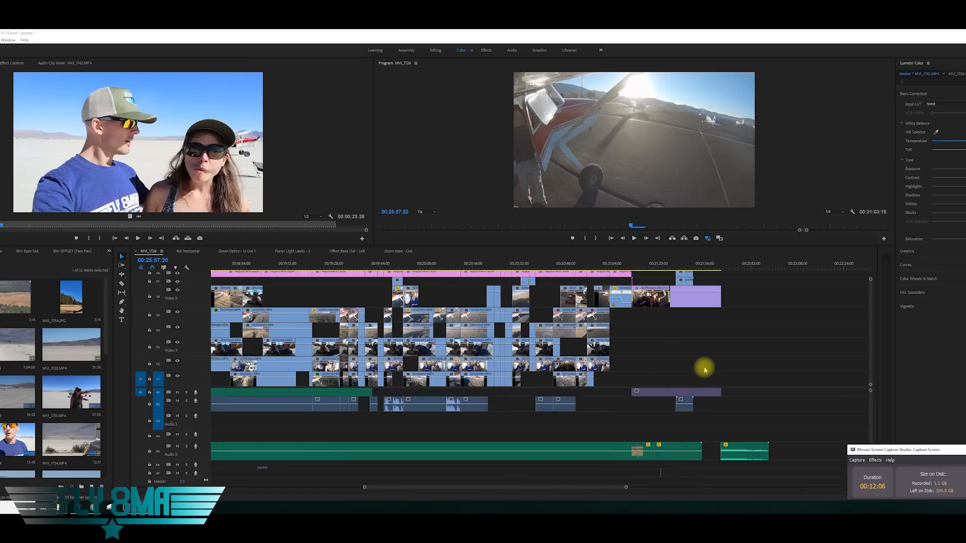
scroll(640, 347, up, 2)
scroll(643, 348, down, 2)
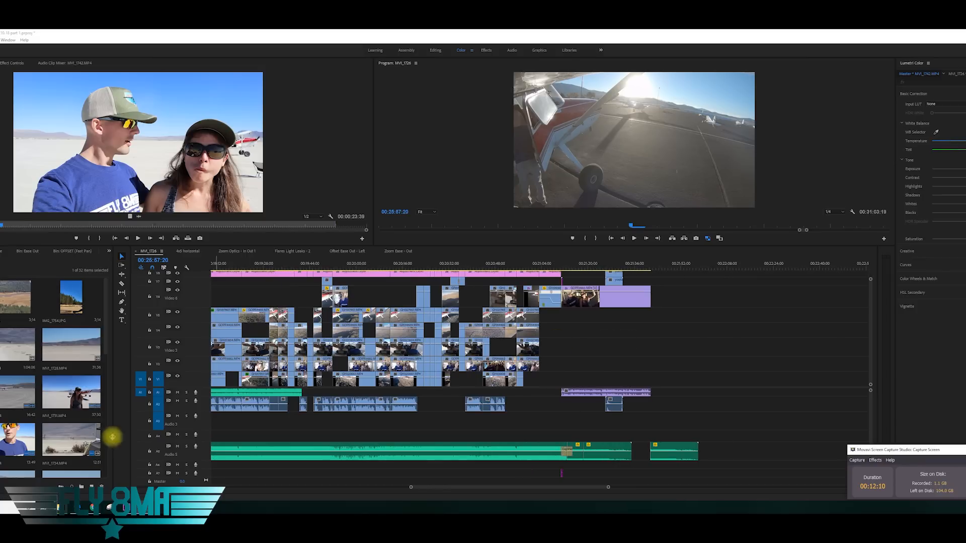
Switch to the promo folder in File Explorer and import video logo.png into the project bin
mouse_move(534, 484)
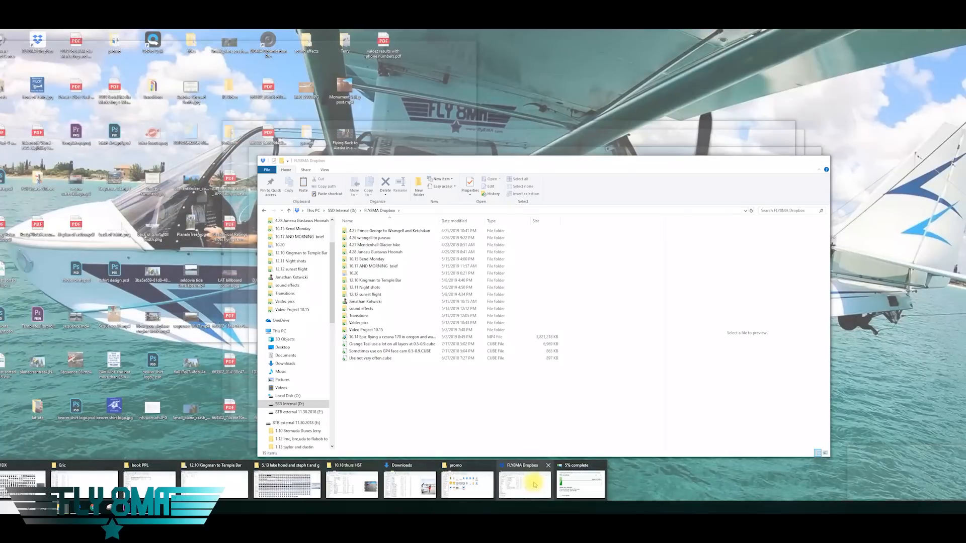
click(483, 483)
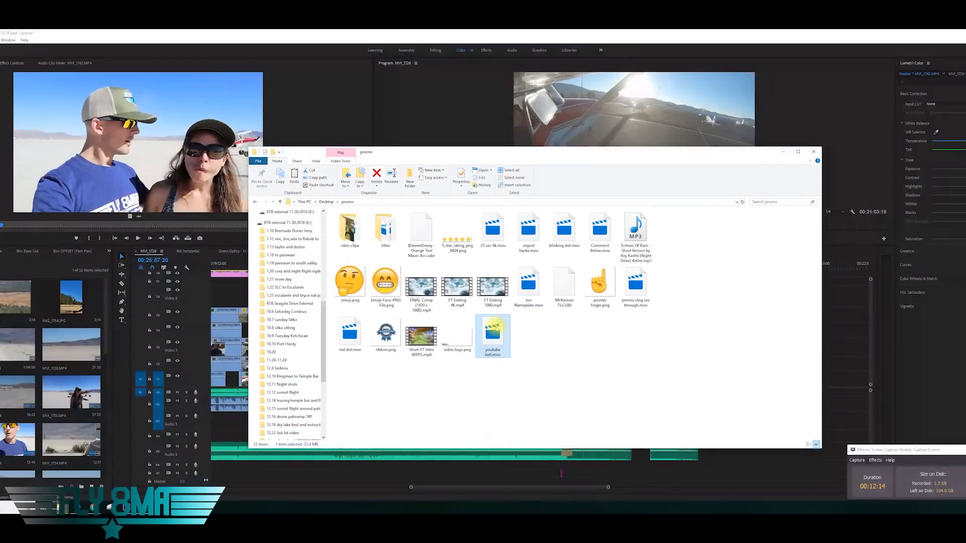
drag(454, 334, 37, 356)
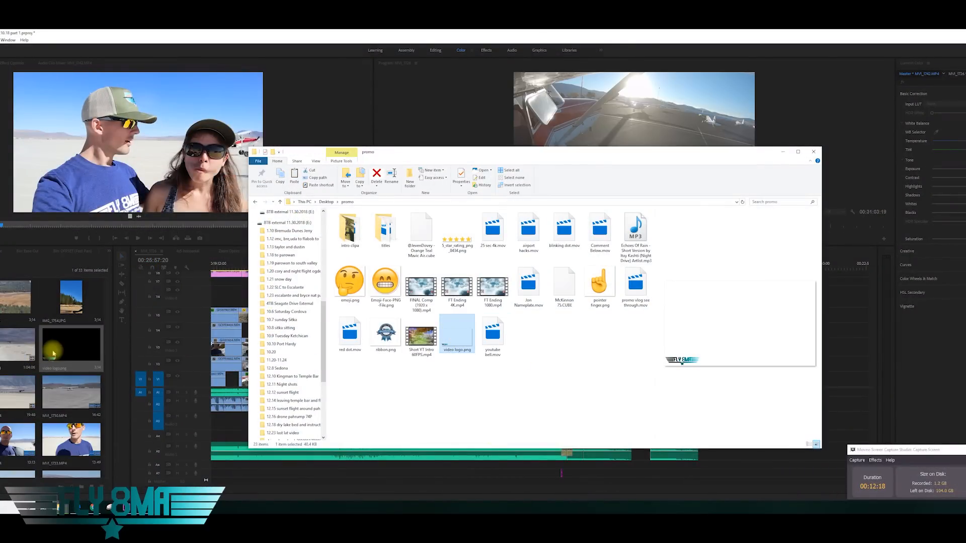
click(57, 350)
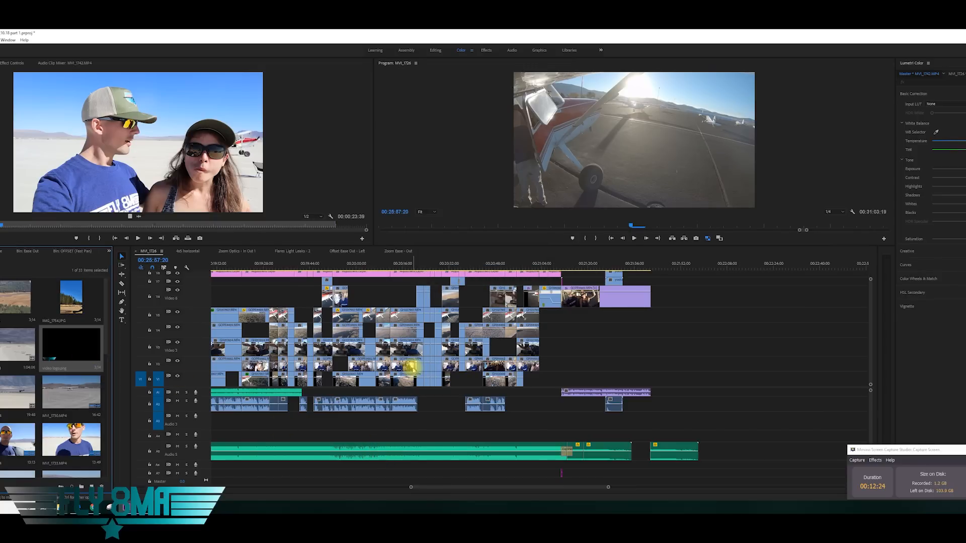
Place video logo.png at the very start of the sequence on a new video track above all the other clips
scroll(440, 351, down, 3)
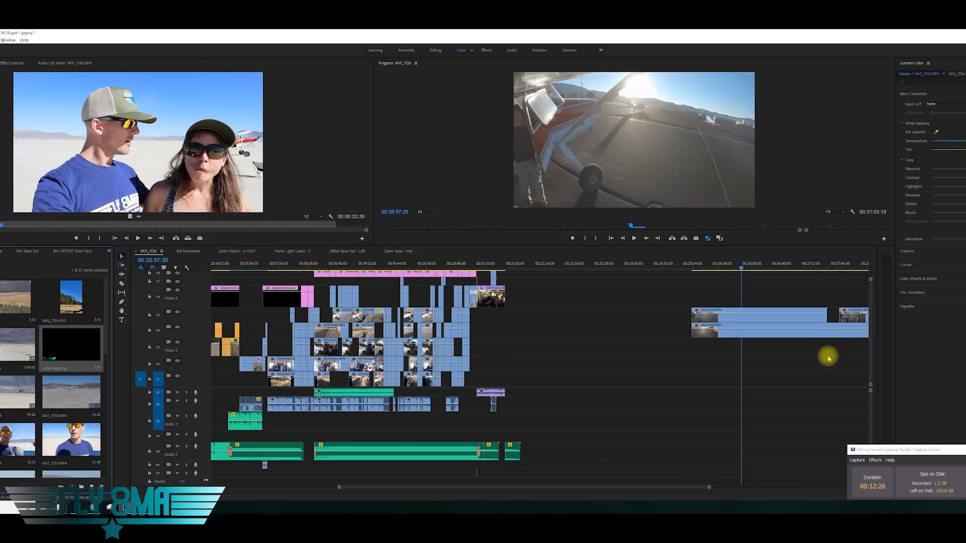
scroll(869, 328, up, 5)
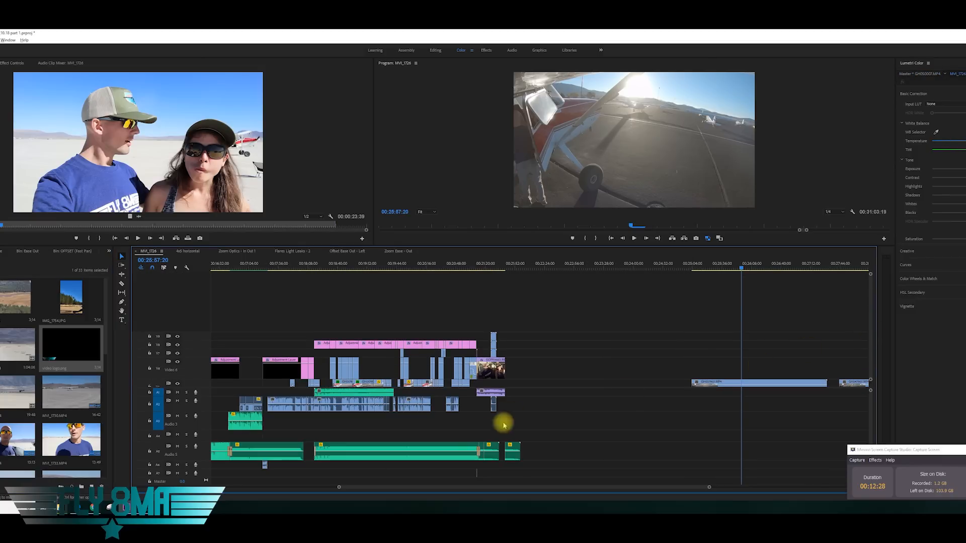
drag(515, 487, 257, 498)
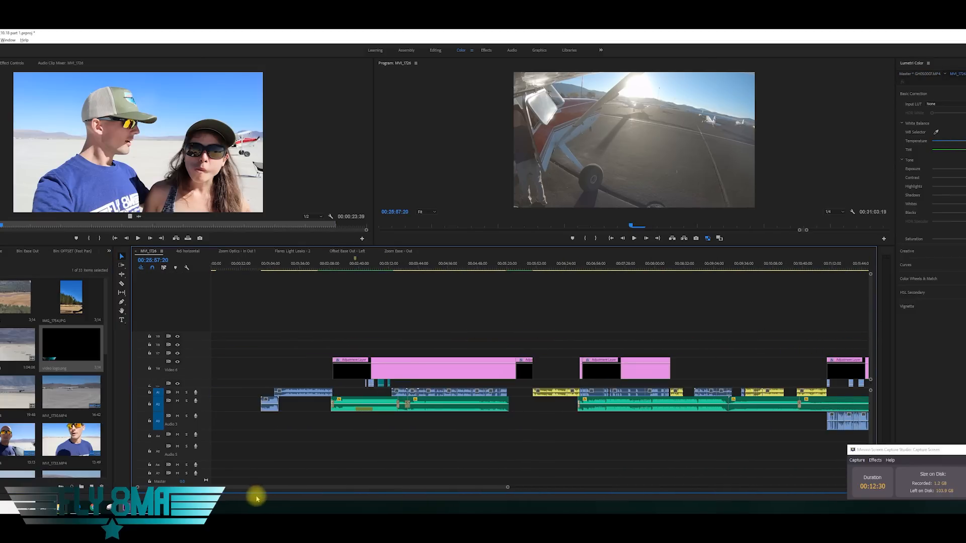
drag(56, 345, 215, 327)
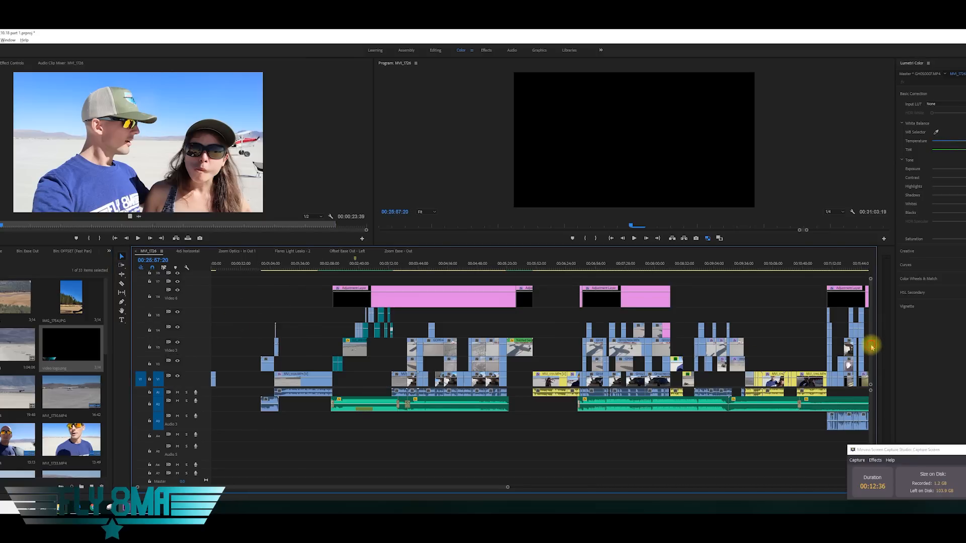
scroll(869, 337, up, 5)
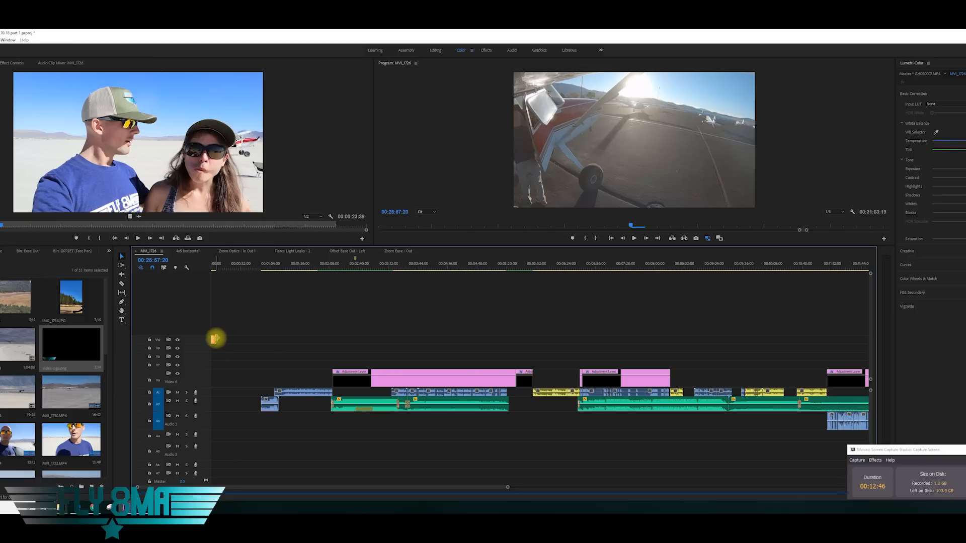
Set the duration of the video logo.png clip to about 37 minutes so it spans the whole edited sequence
mouse_move(263, 335)
mouse_down()
mouse_move(371, 338)
mouse_move(264, 343)
mouse_move(243, 334)
mouse_move(259, 339)
mouse_up()
right_click(258, 339)
click(292, 371)
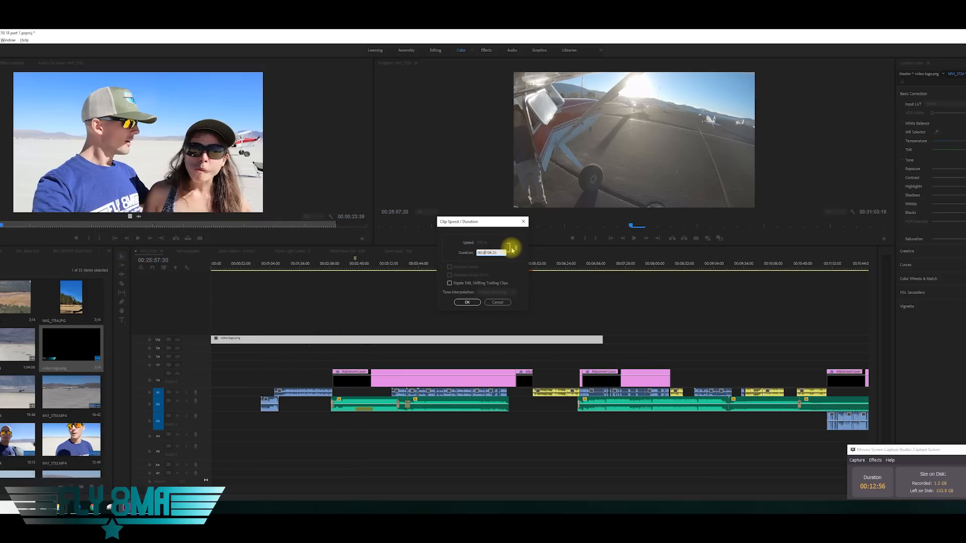
key(Return)
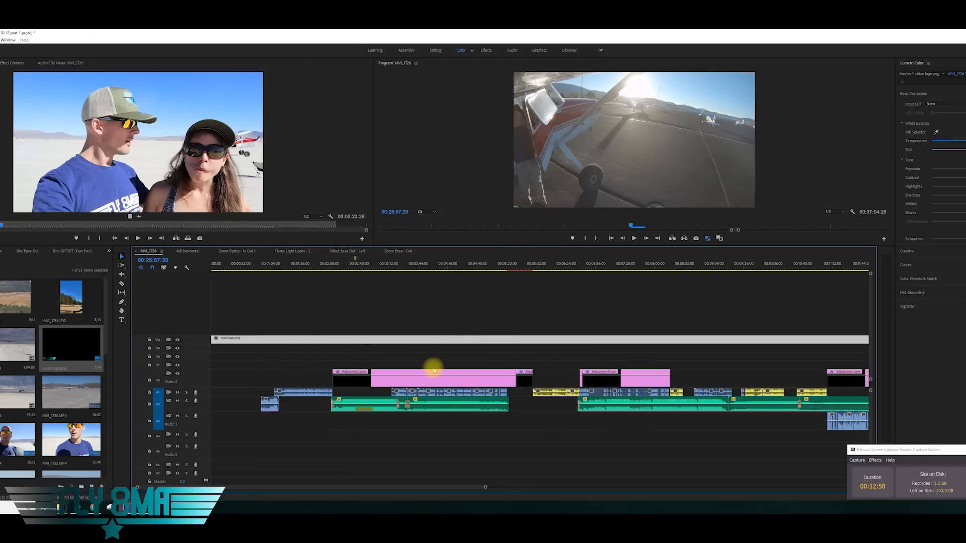
Preview the logo over the footage at about 00:11:50 and 00:01:10
scroll(435, 369, down, 5)
scroll(433, 372, up, 6)
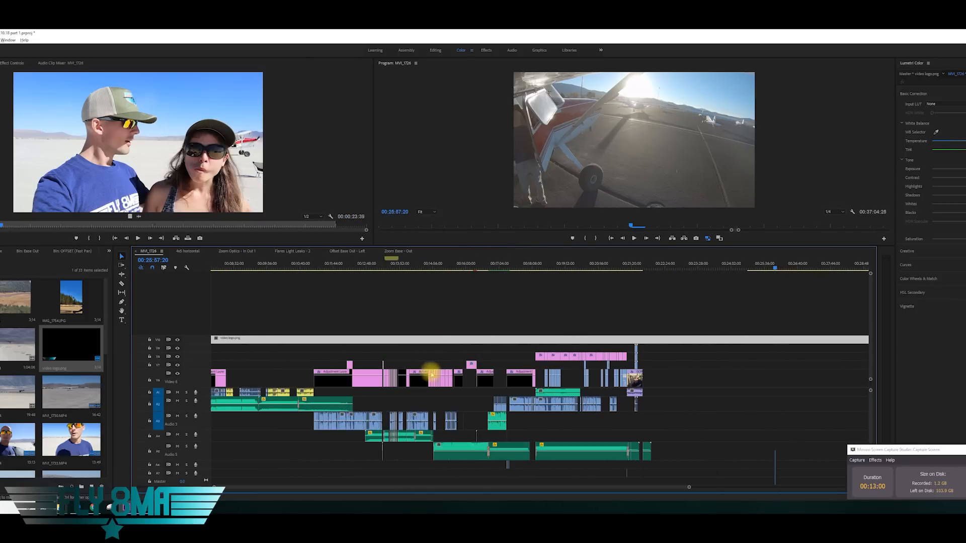
drag(589, 270, 552, 269)
scroll(494, 287, up, 3)
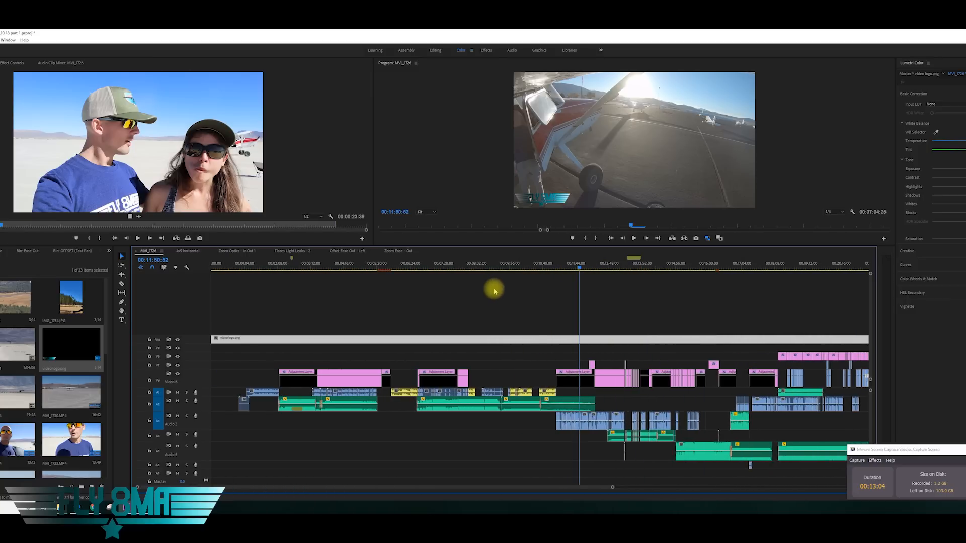
drag(331, 272, 249, 280)
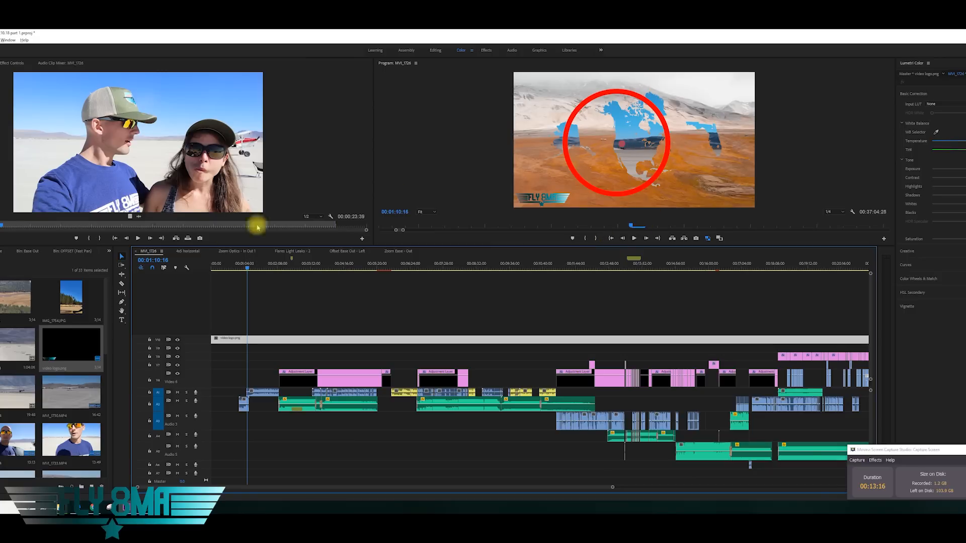
Mark the export range from the start of the sequence to the end of the edit at about 00:21:47
drag(248, 269, 168, 271)
key(minus)
key(minus)
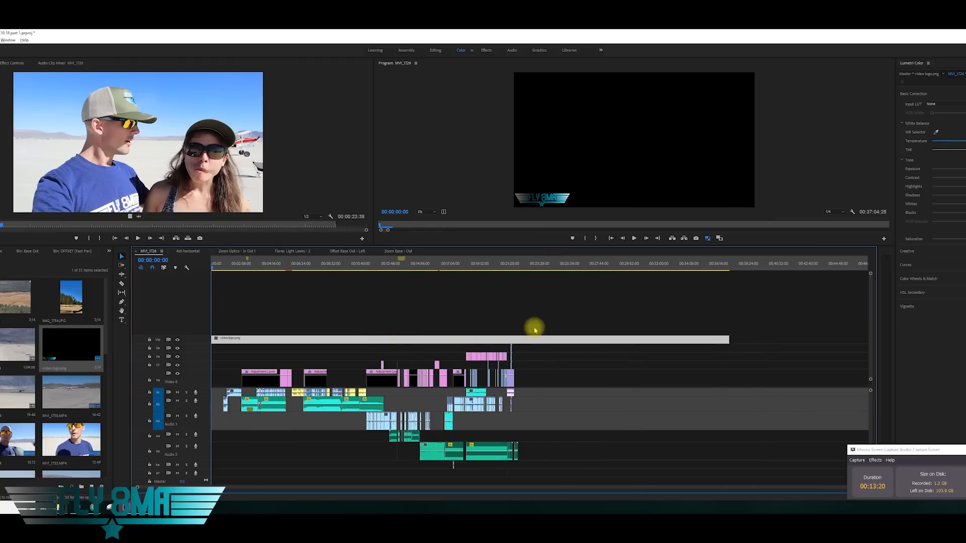
click(516, 267)
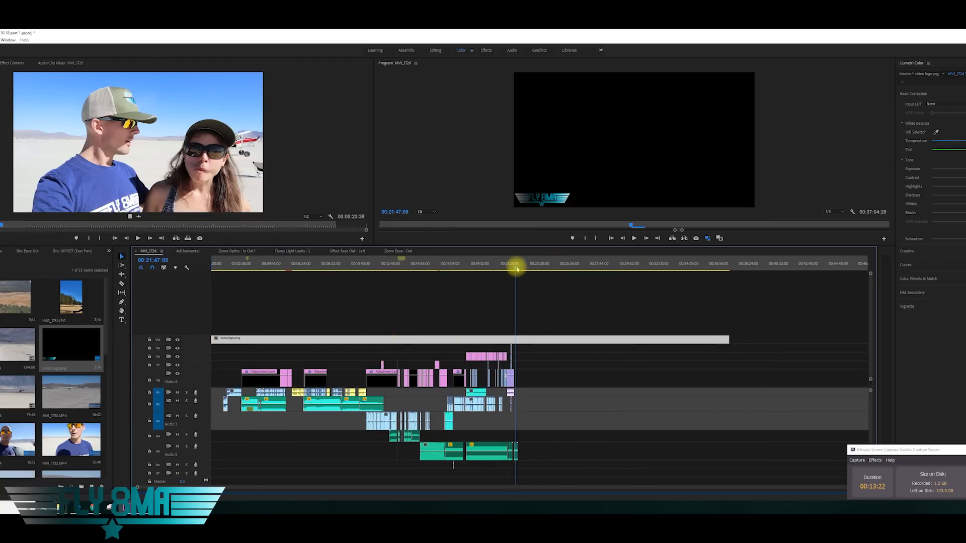
key(o)
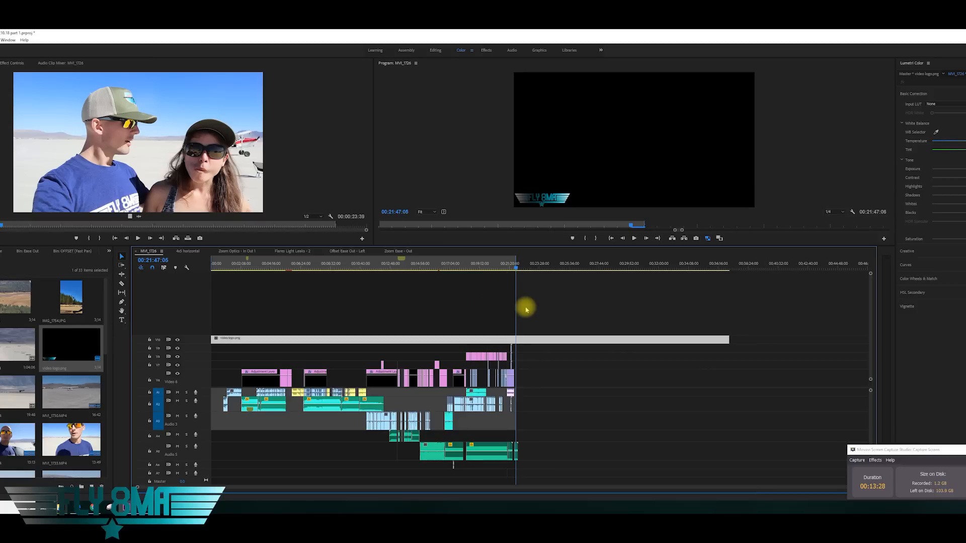
Open the export settings for the sequence and choose the YouTube 1080p HD preset with the H.264 format
key(ctrl+m)
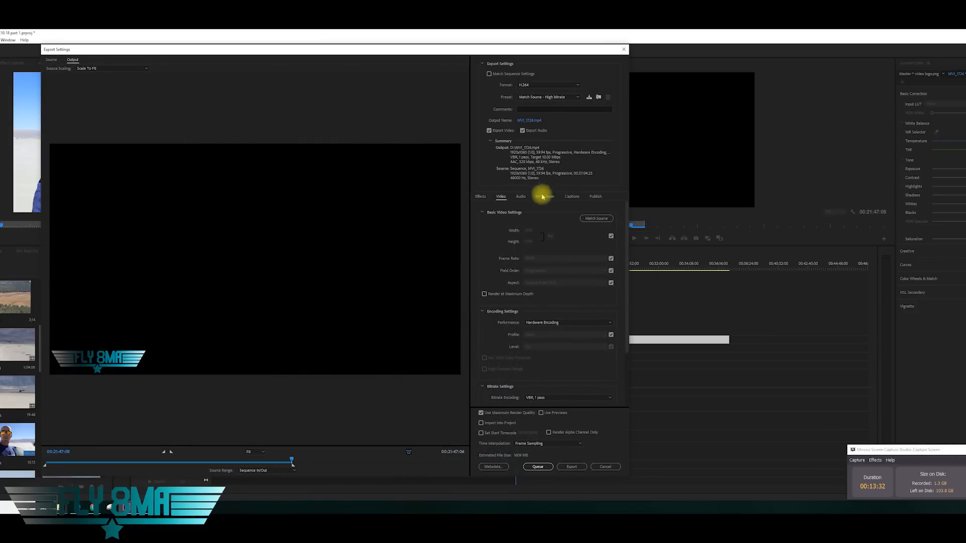
click(548, 96)
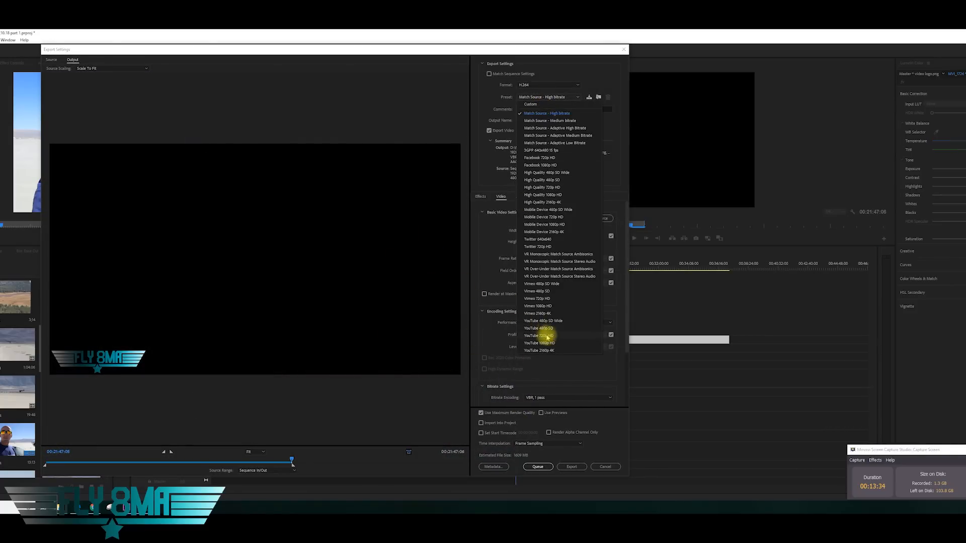
click(547, 345)
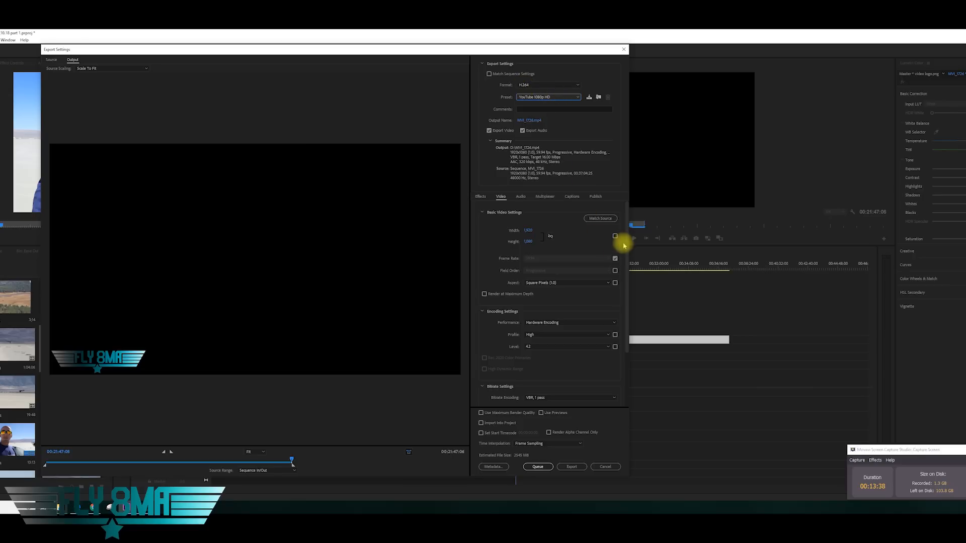
Set the export's bitrate encoding to CBR with a target bitrate of 16 Mbps
drag(625, 255, 629, 330)
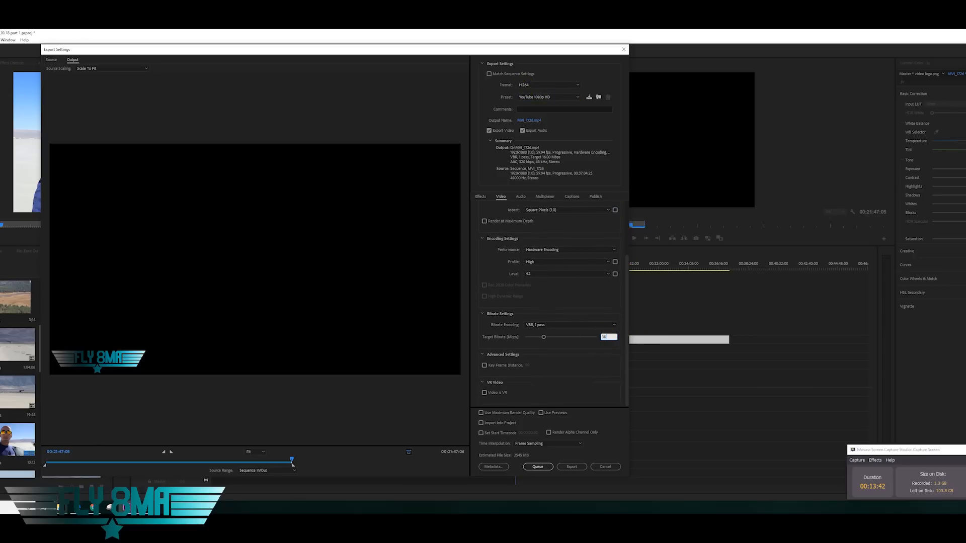
click(590, 325)
click(578, 333)
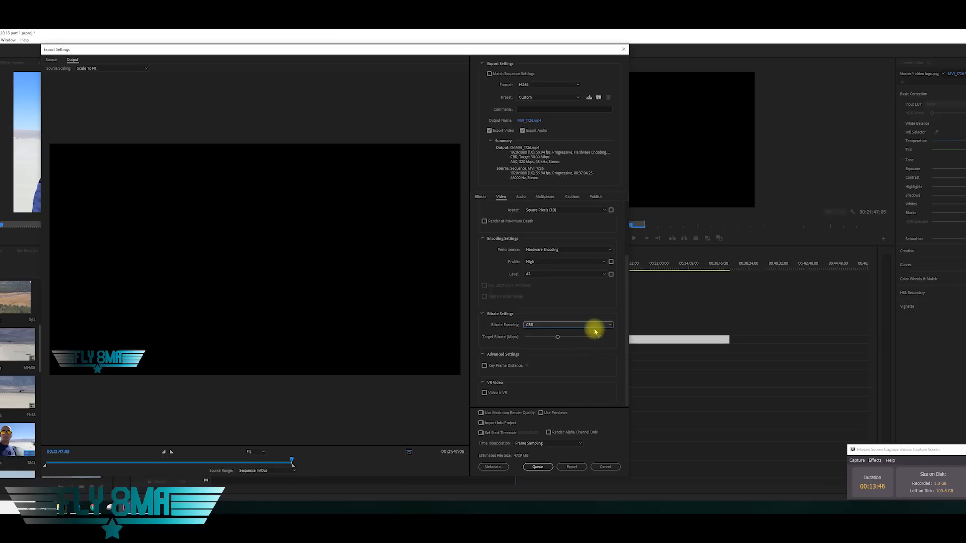
click(598, 339)
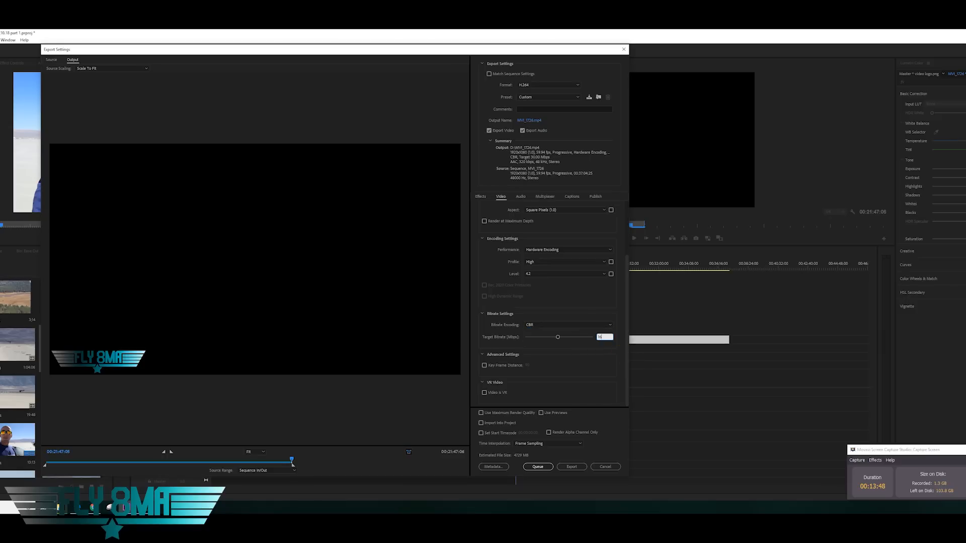
click(619, 359)
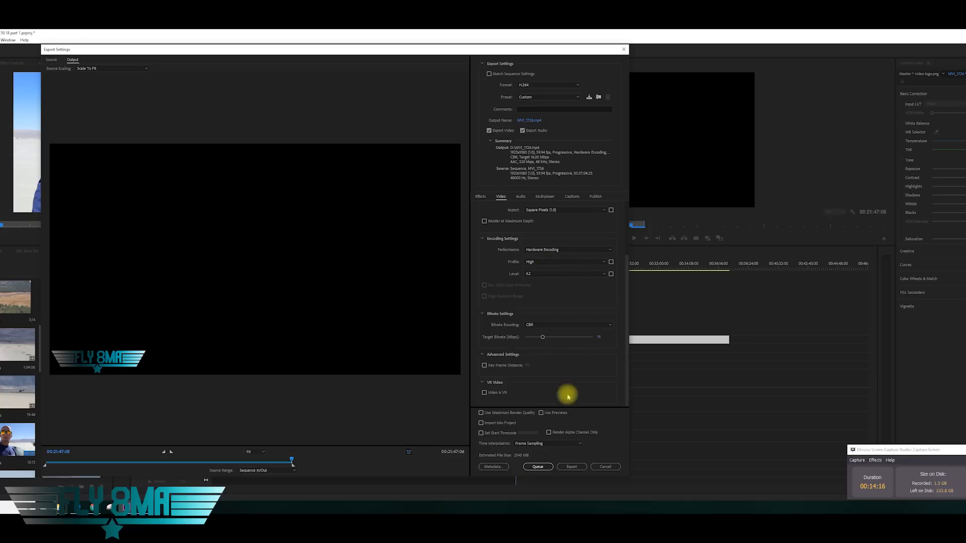
Enable Use Maximum Render Quality for the export and close the export settings
click(515, 412)
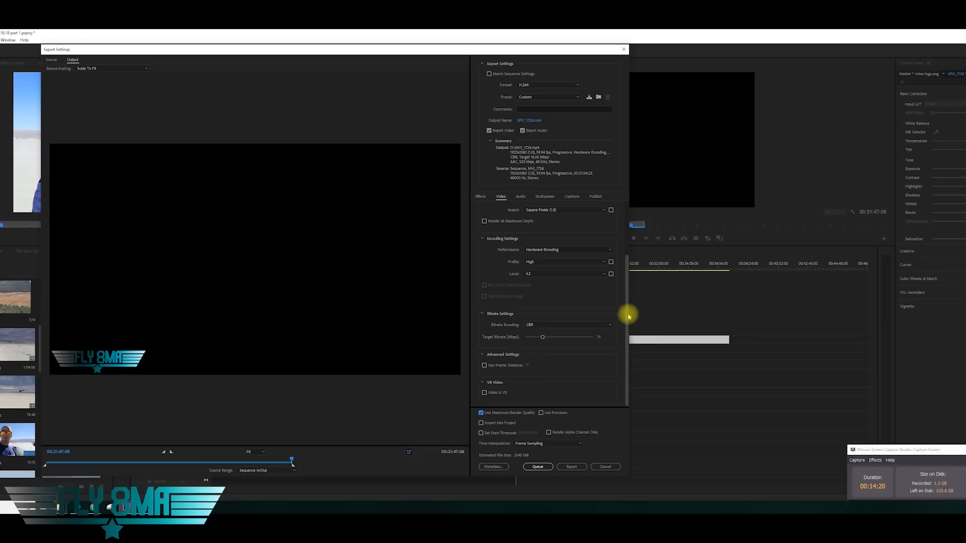
drag(627, 309, 639, 375)
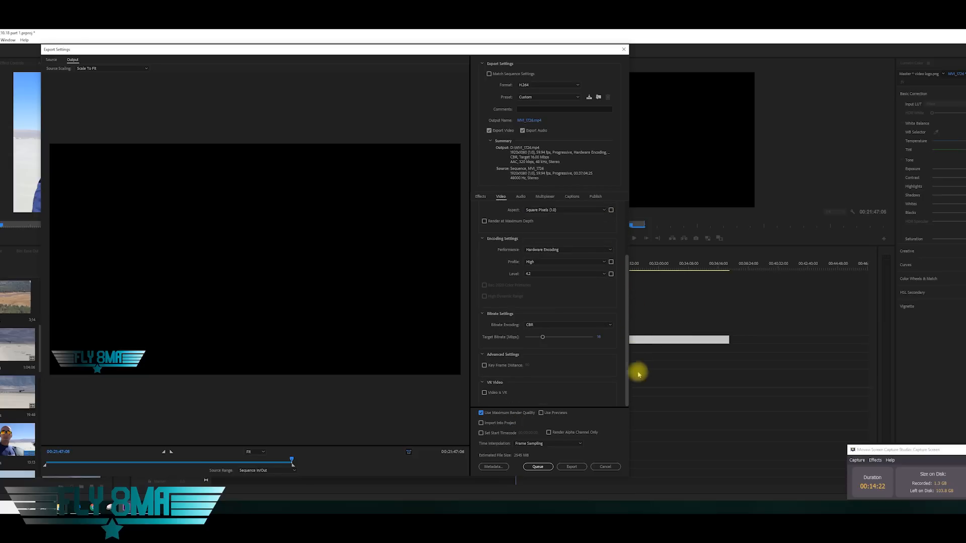
click(573, 467)
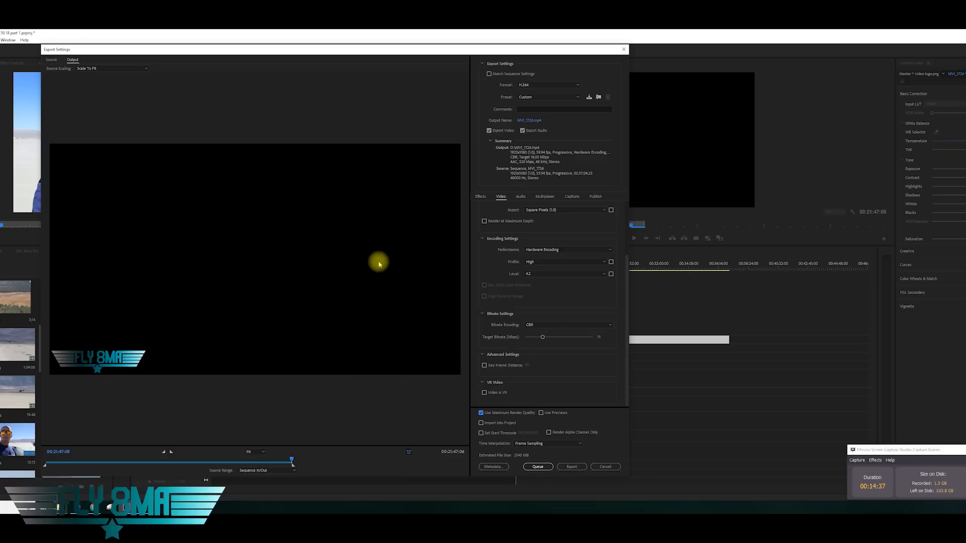
click(624, 51)
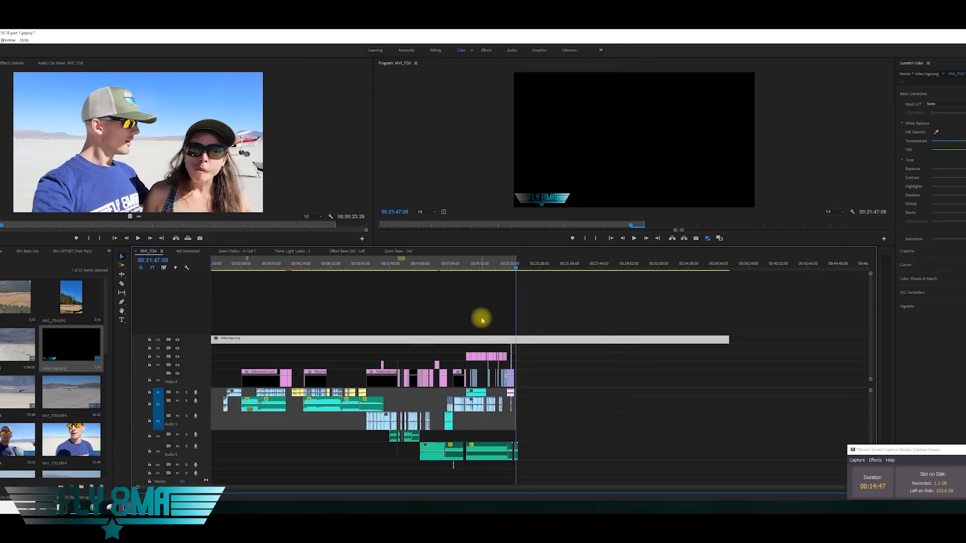
Examine the finished arrangement of video and audio clips across all tracks and scrub to about 00:11:08
drag(871, 302, 863, 373)
scroll(420, 355, up, 3)
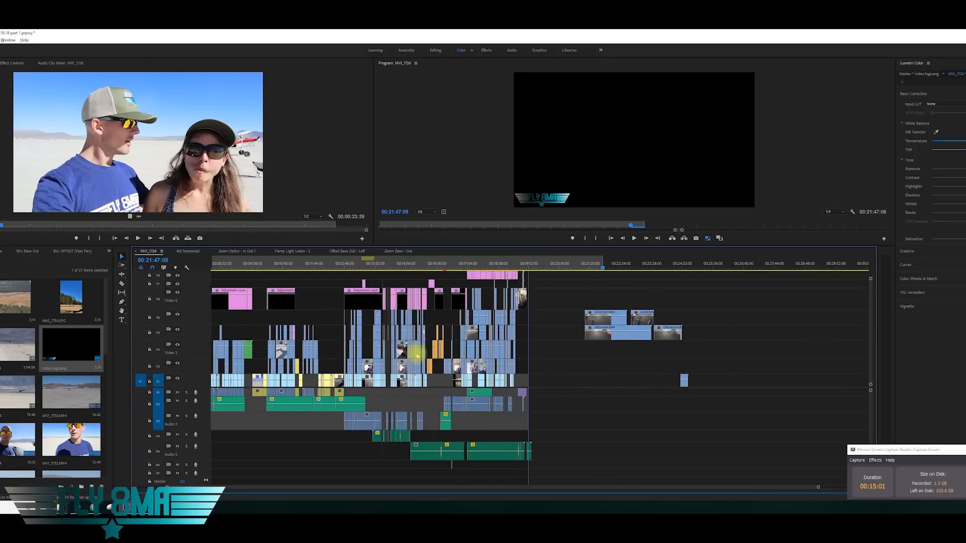
scroll(417, 356, down, 3)
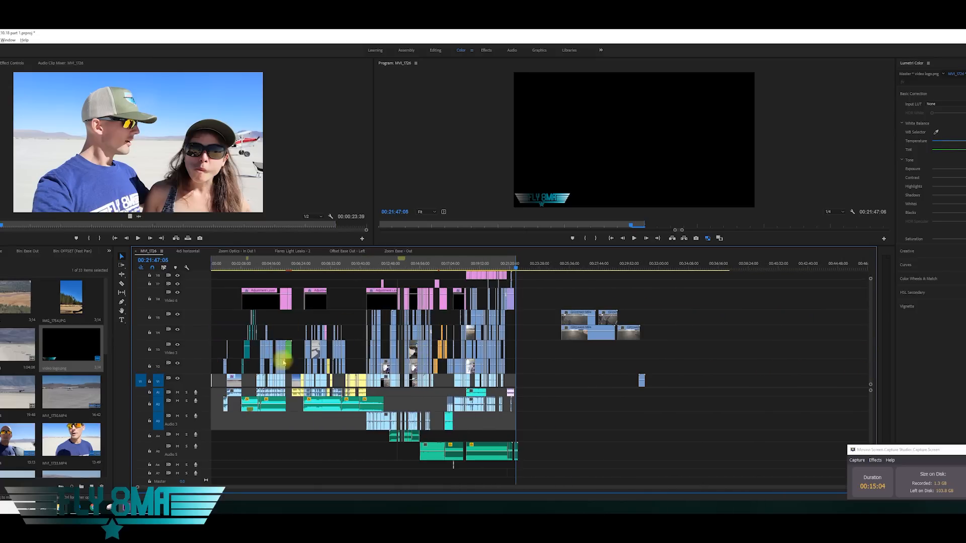
scroll(590, 356, up, 2)
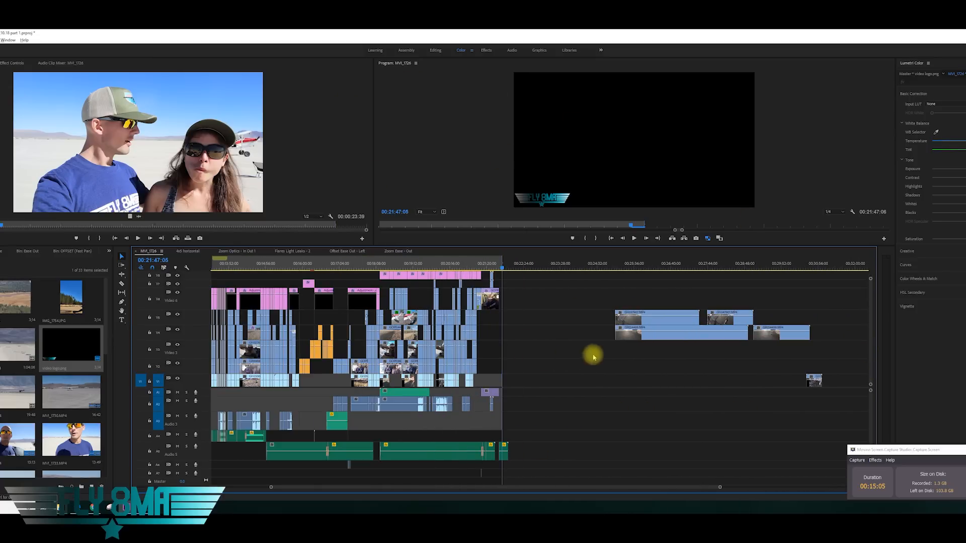
scroll(432, 345, up, 2)
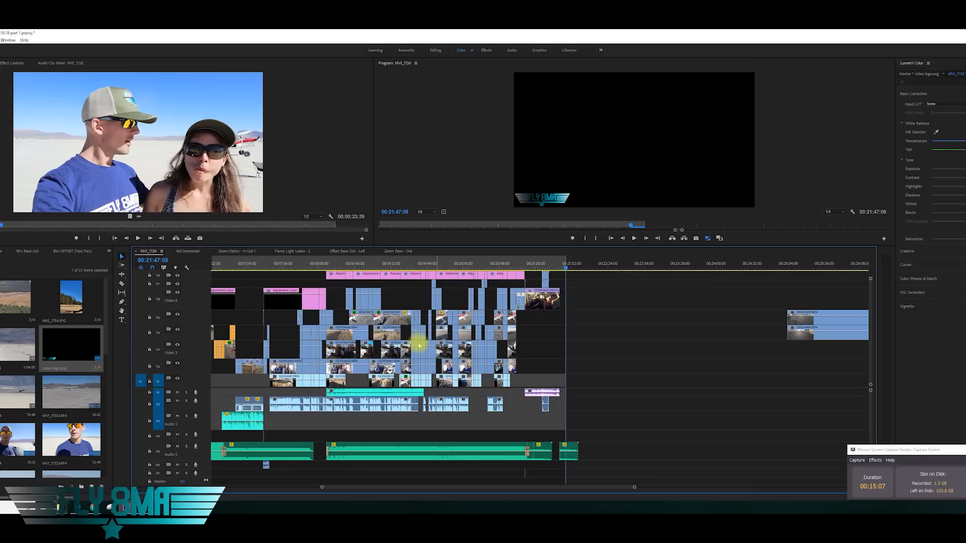
scroll(416, 348, down, 6)
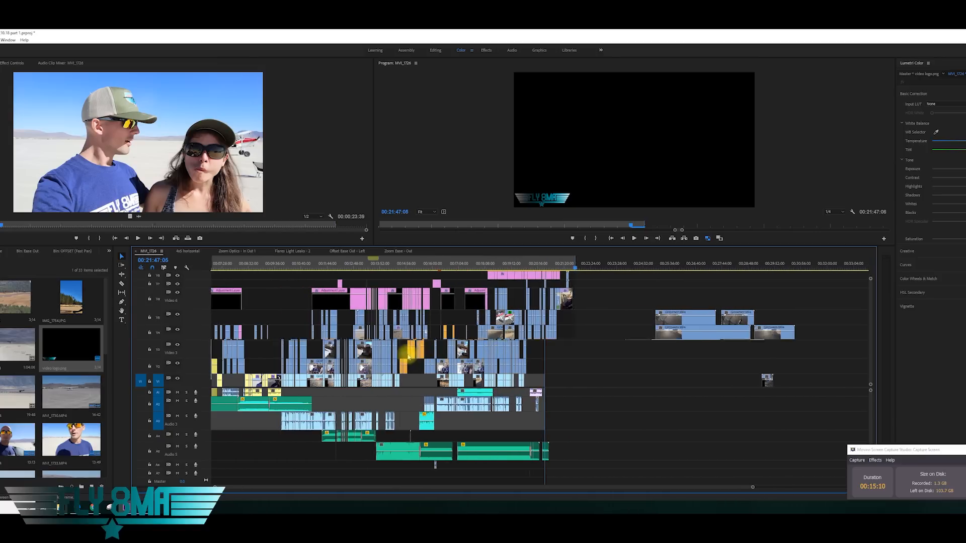
scroll(398, 348, down, 5)
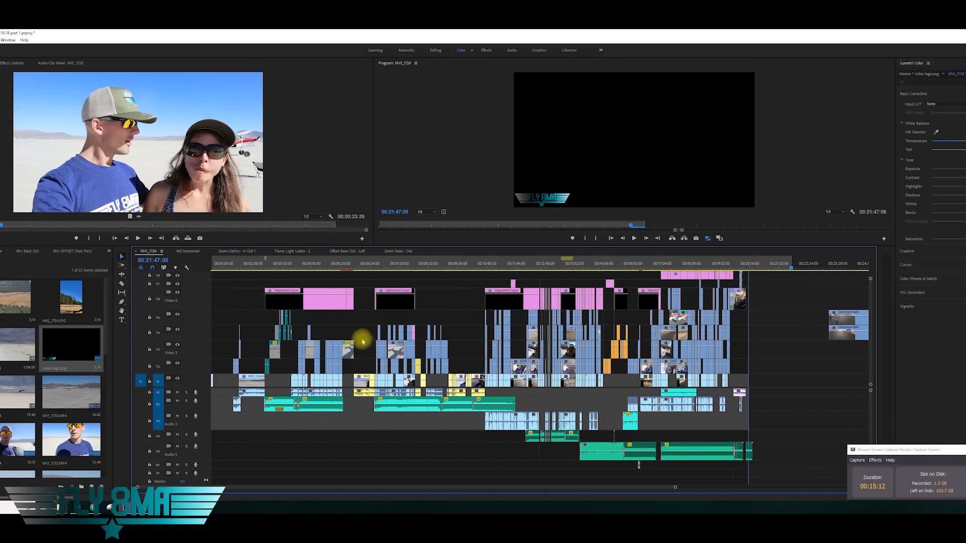
scroll(359, 340, up, 5)
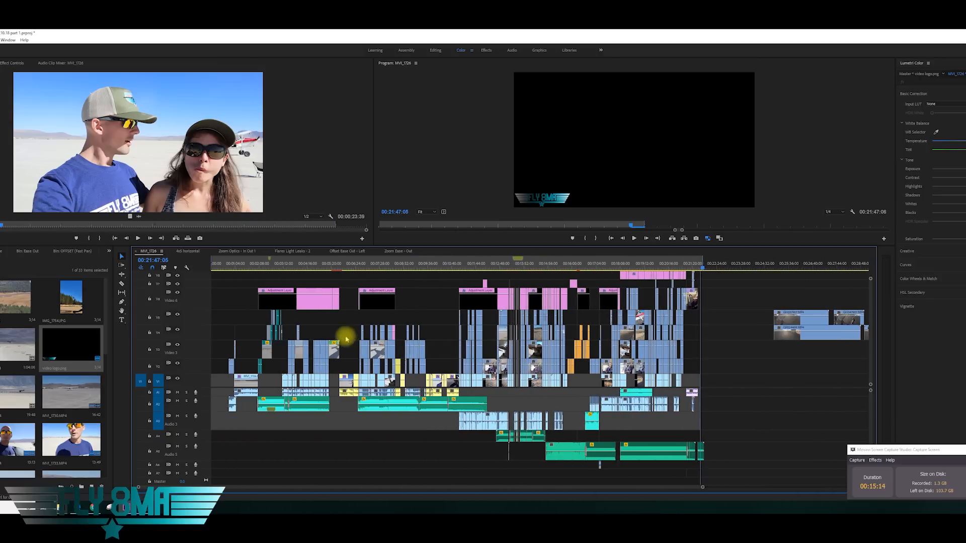
drag(285, 265, 456, 273)
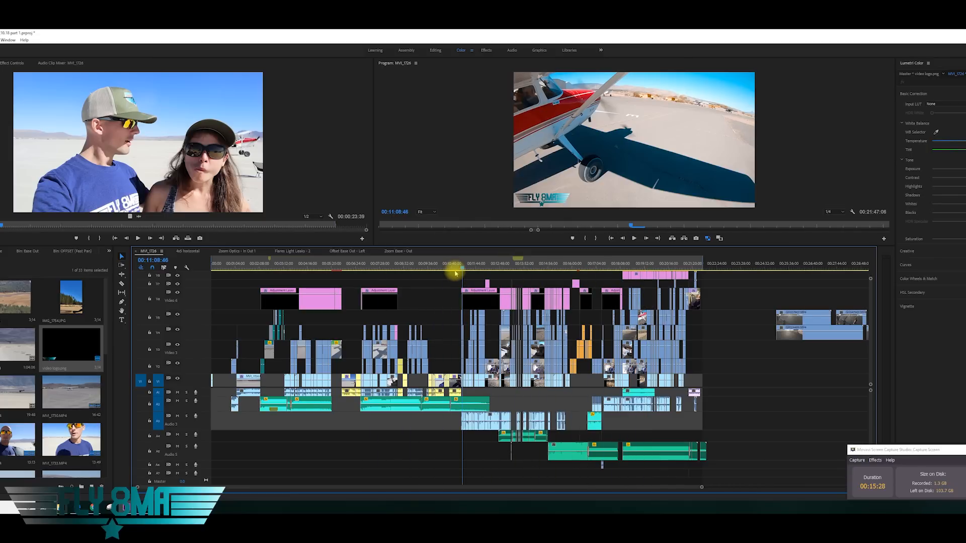